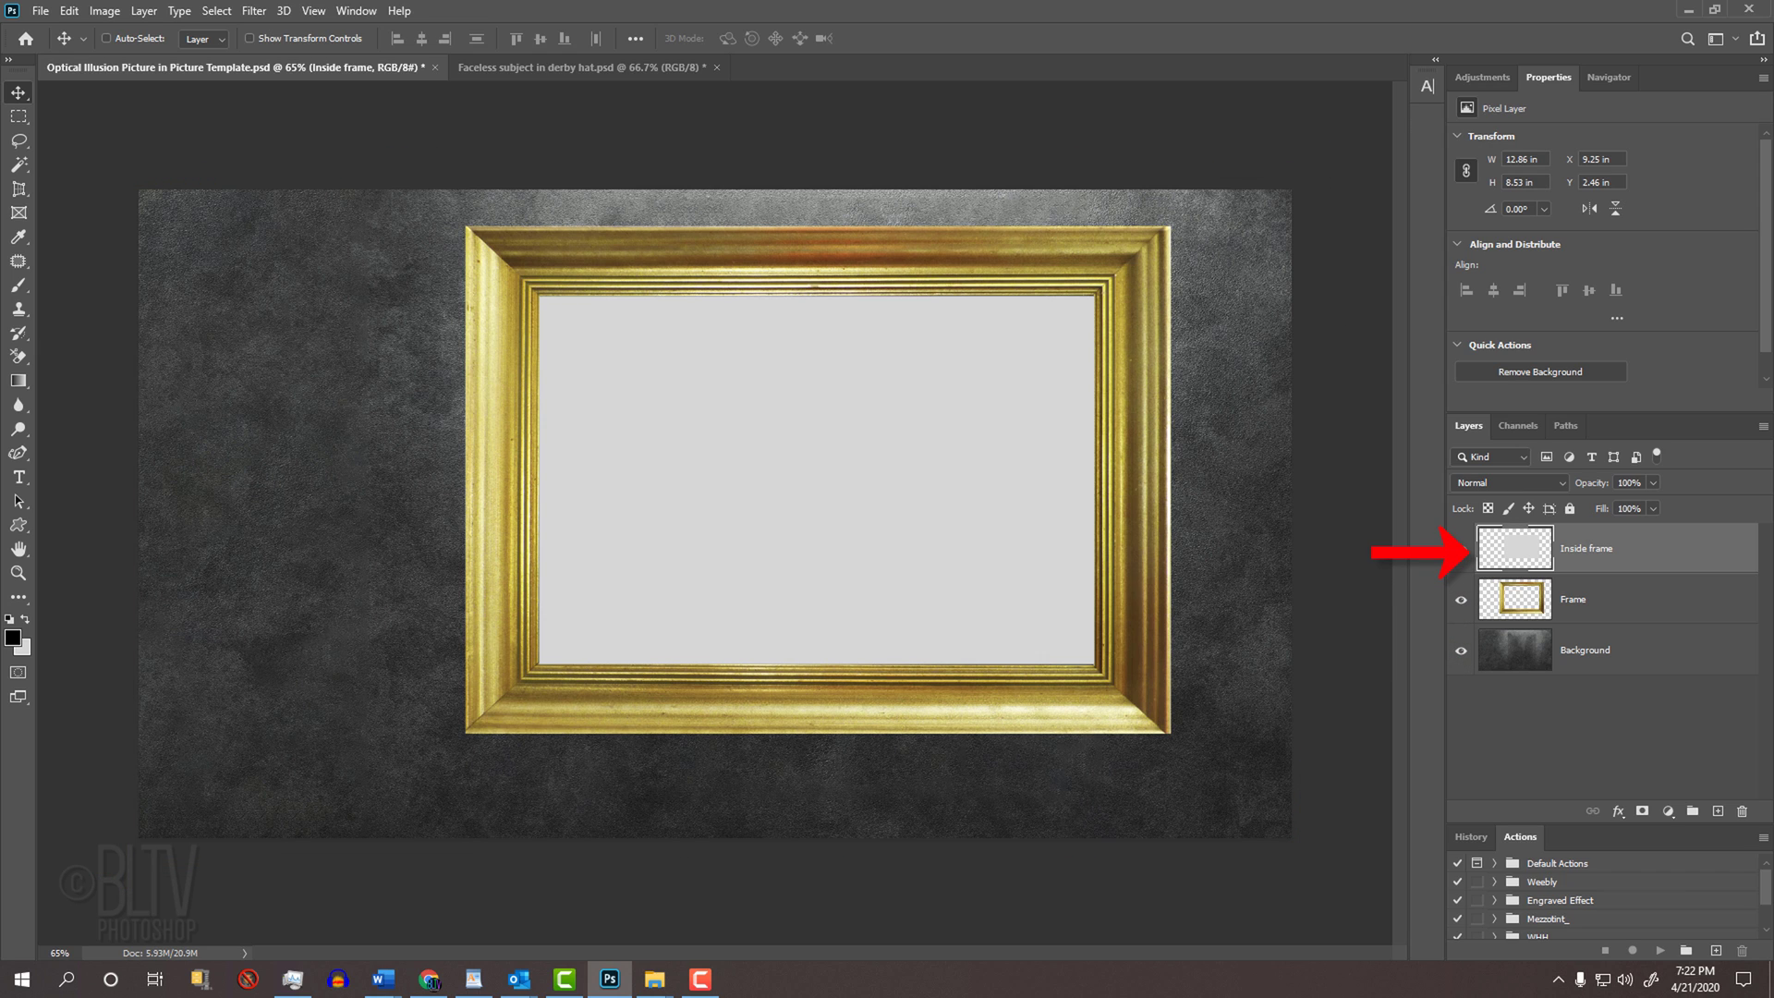
- In the faceless subject document, load the Alpha 1 channel as a selection around the man
click(631, 68)
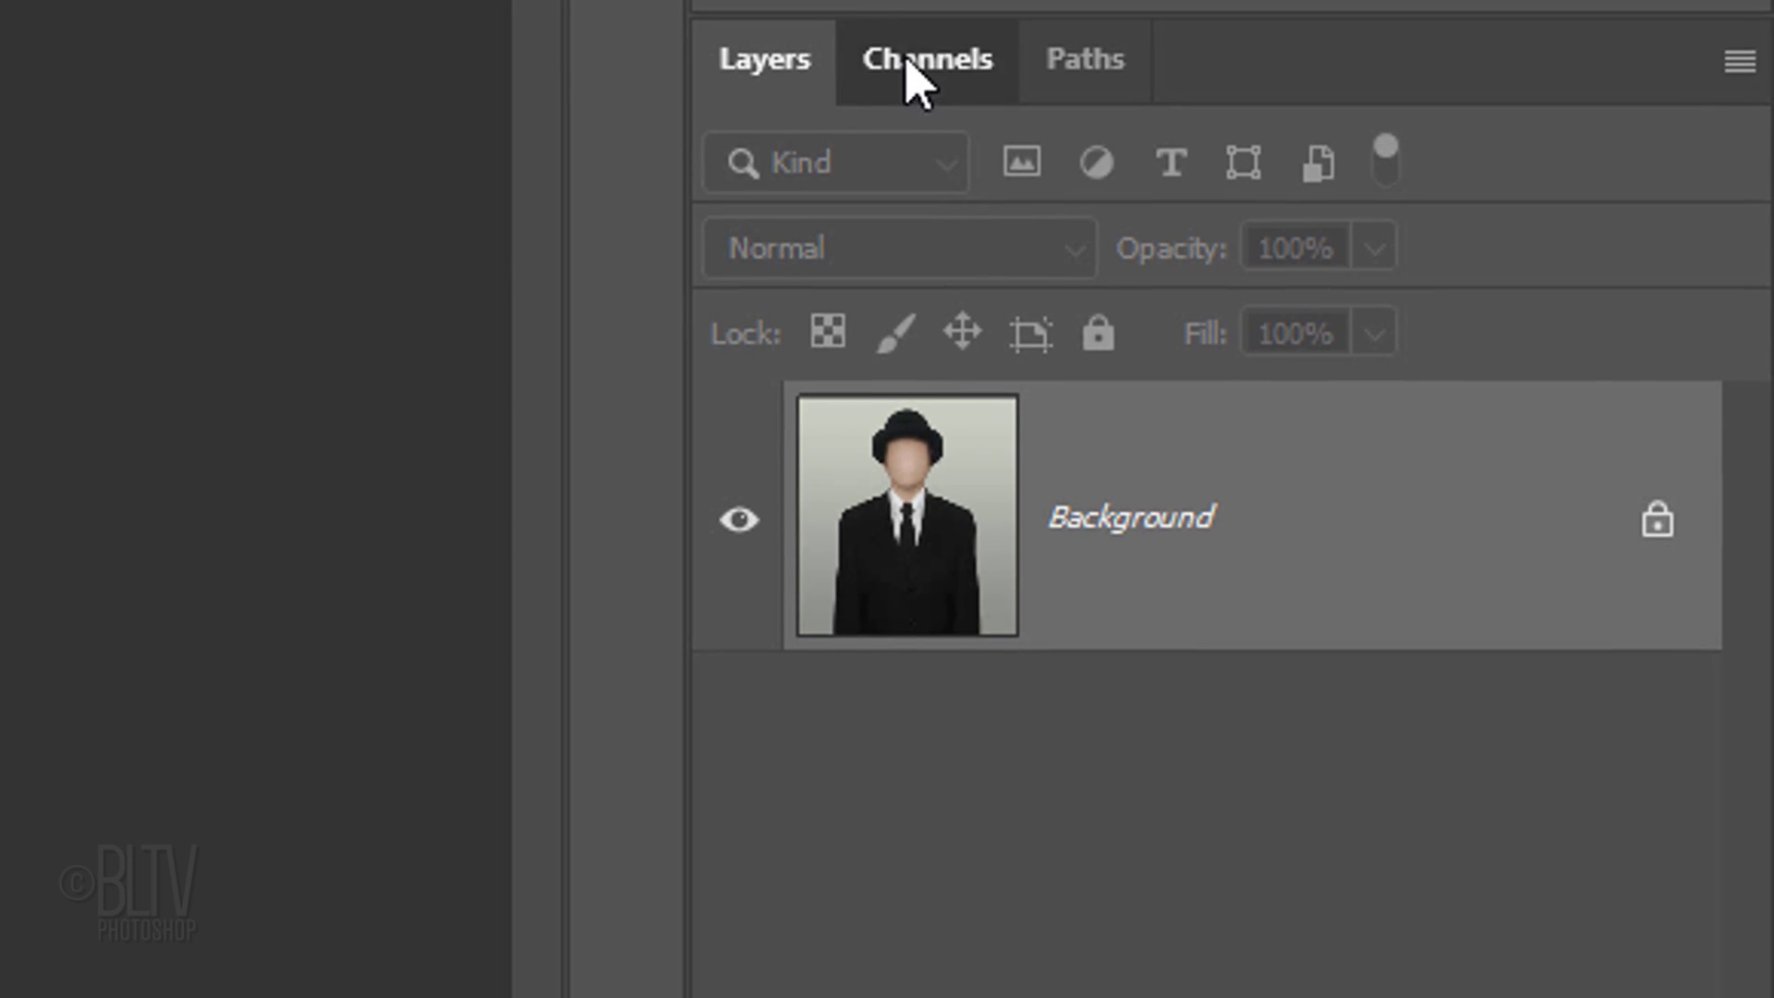
click(914, 78)
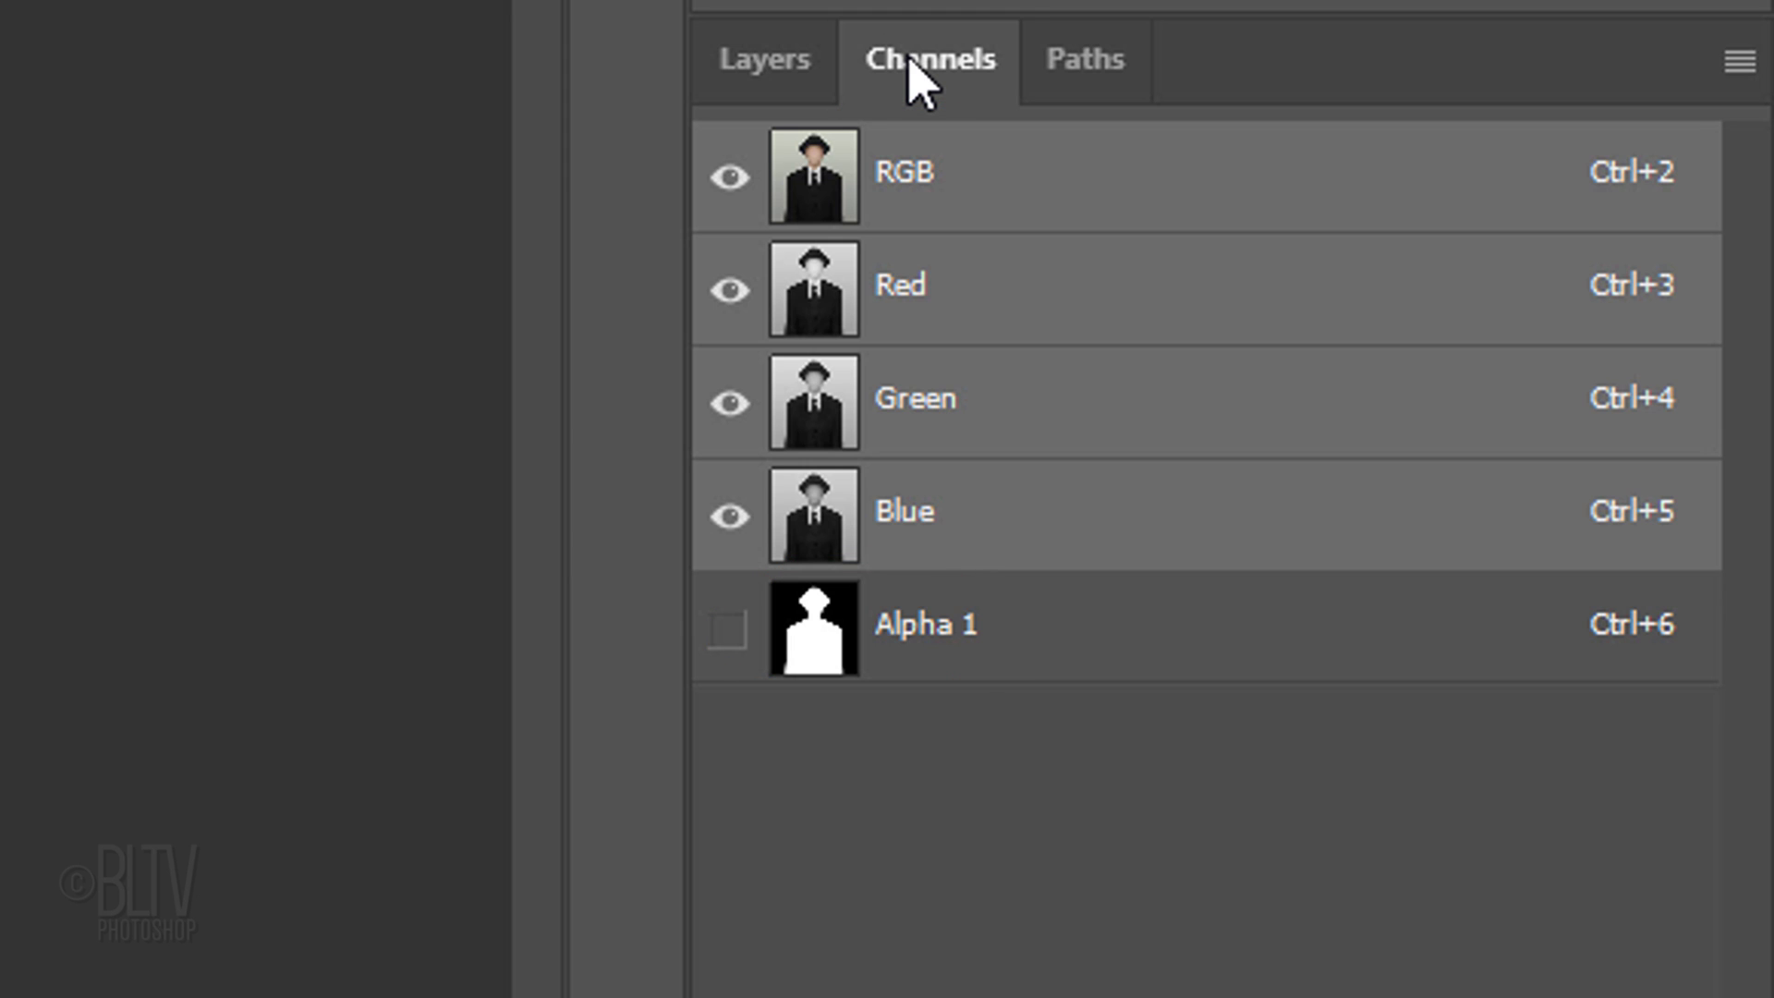
ctrl+click(813, 620)
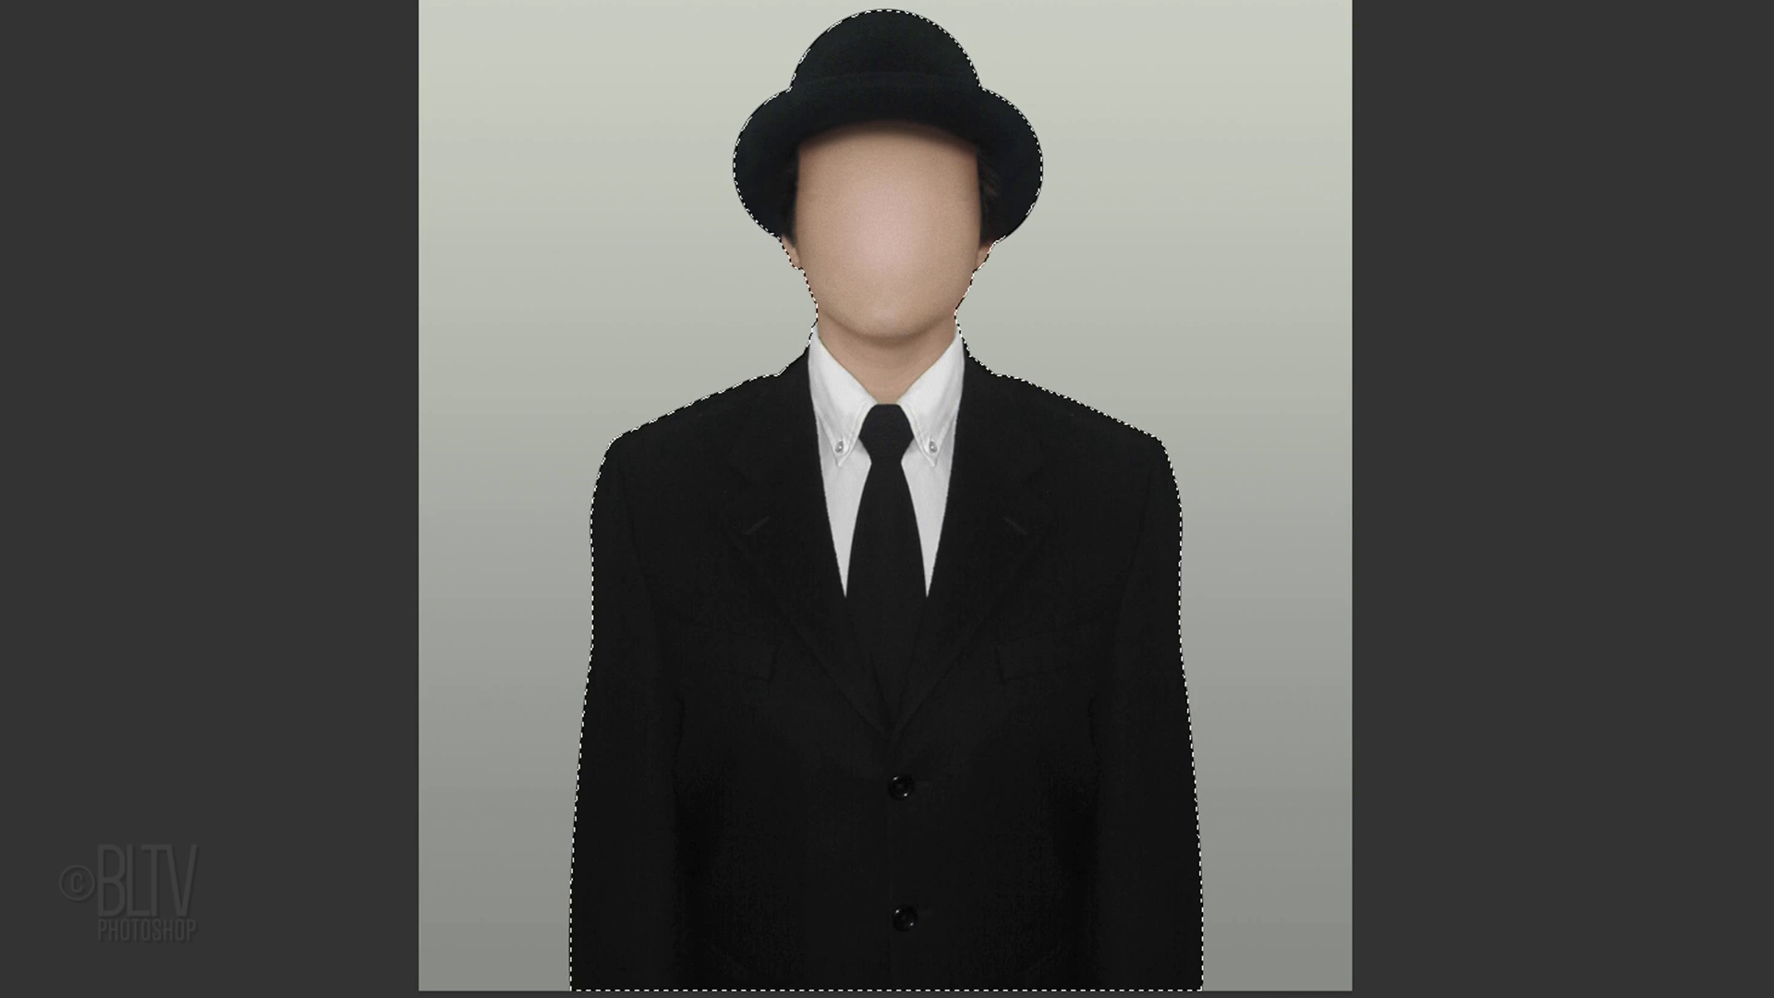
- Move the selected man into the Optical Illusion template document and show its layers
key(v)
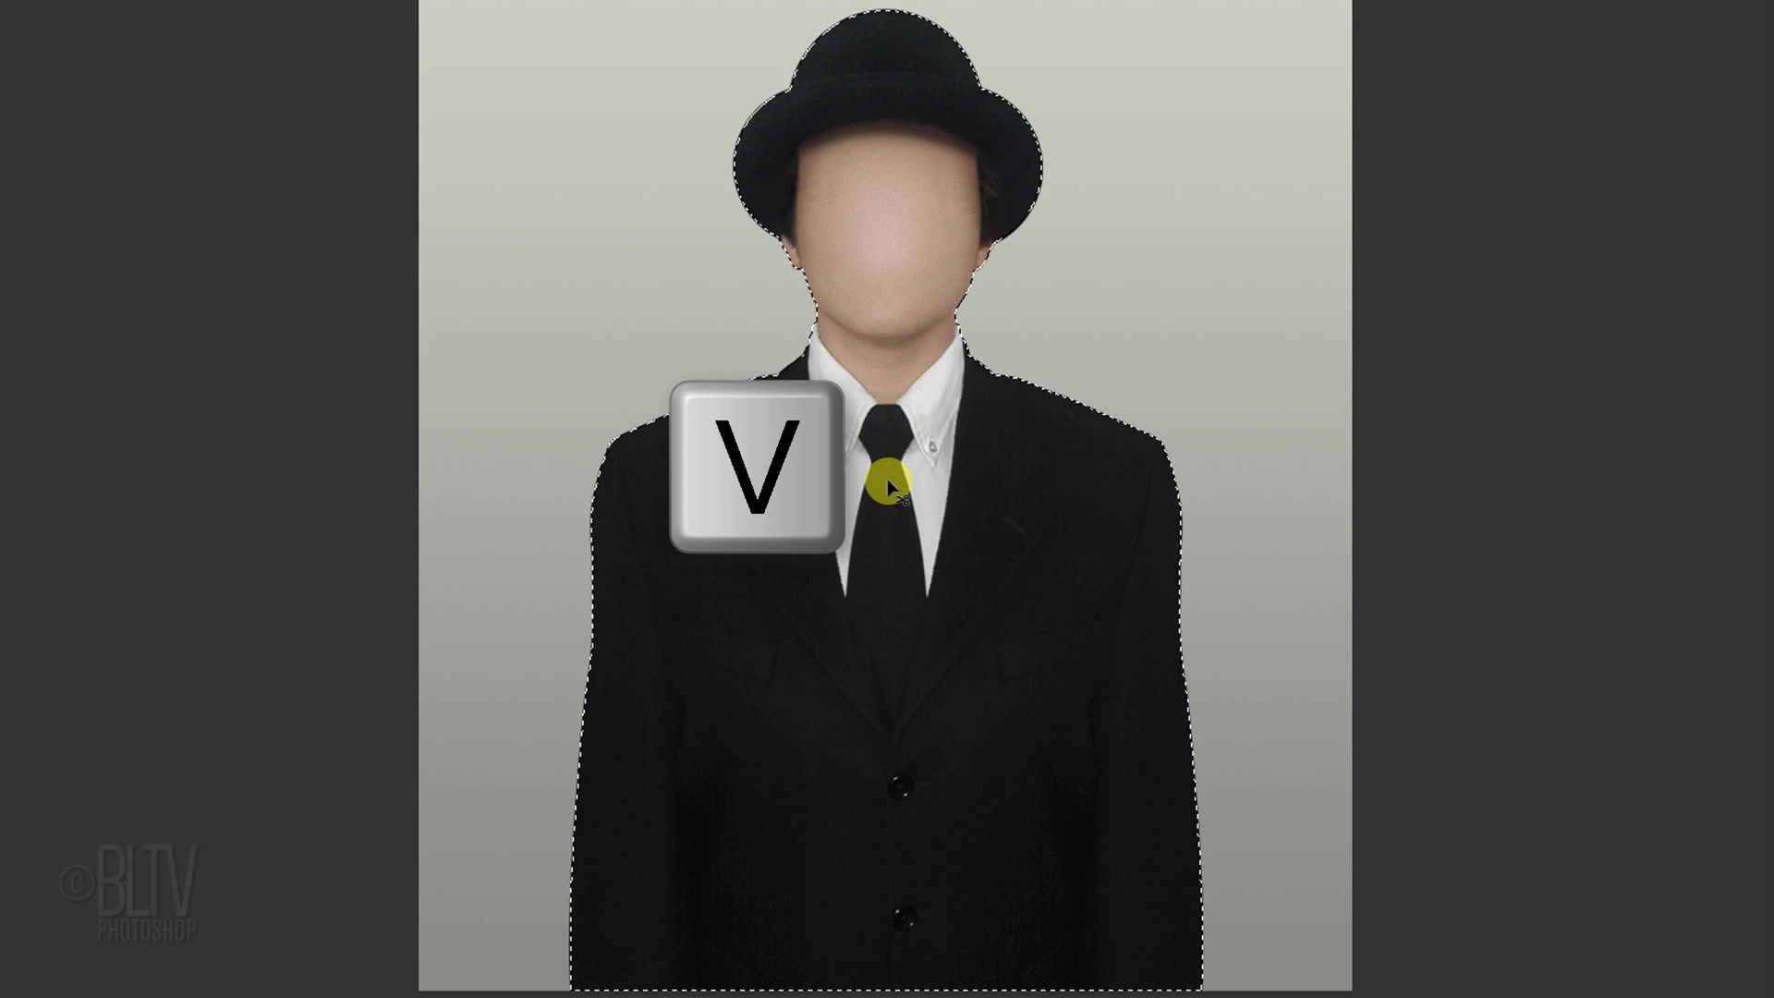
drag(887, 479, 1113, 250)
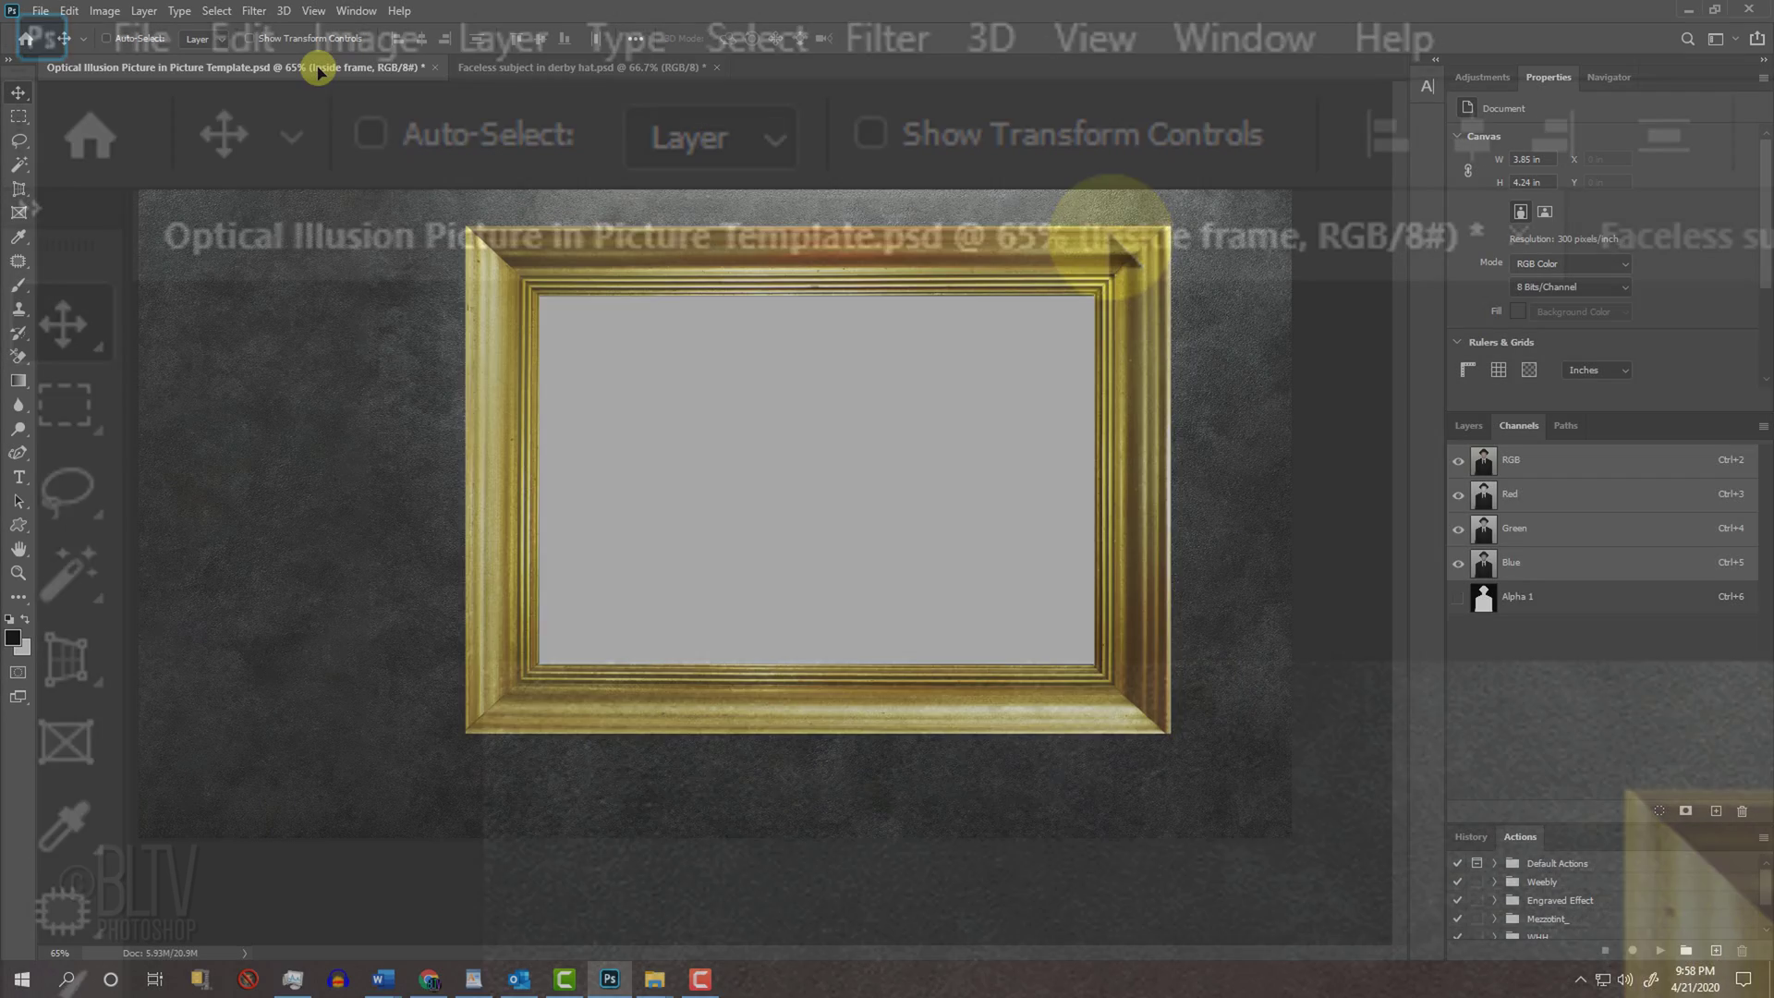
drag(1113, 250, 724, 507)
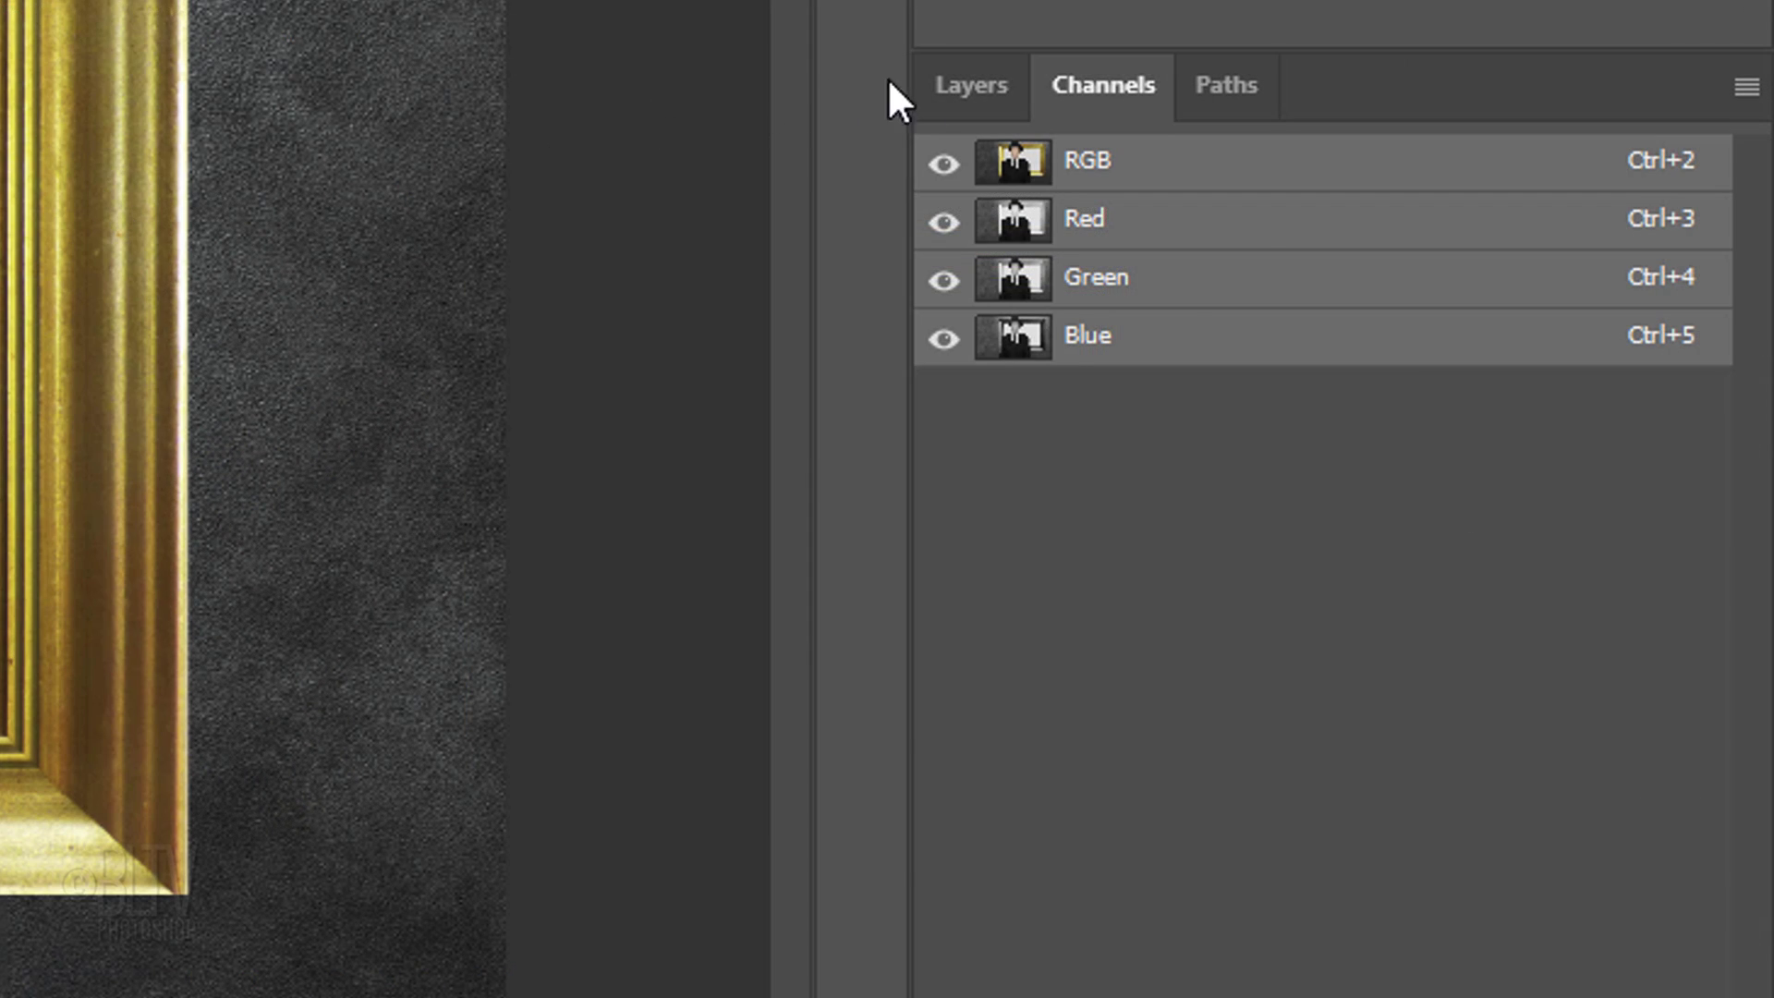
click(971, 88)
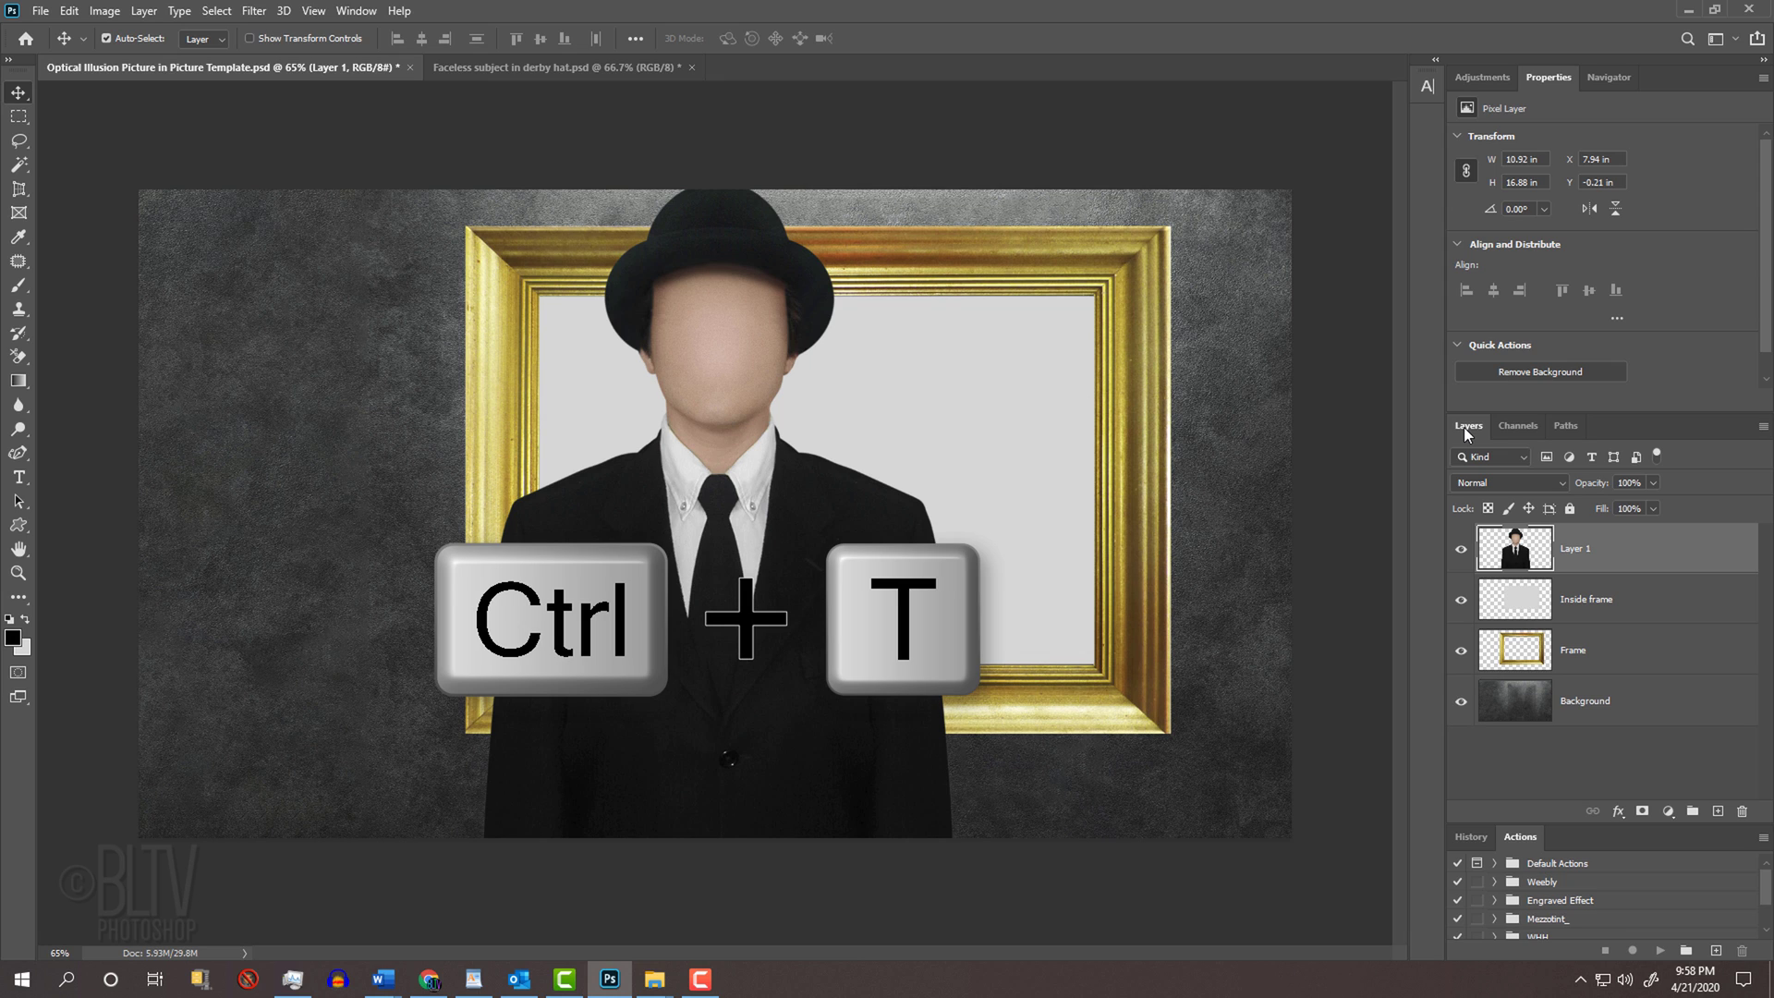
- Transform the man, scaling him from the center to about 117% and placing him on the left of the canvas with his whole hat inside it
key(ctrl+t)
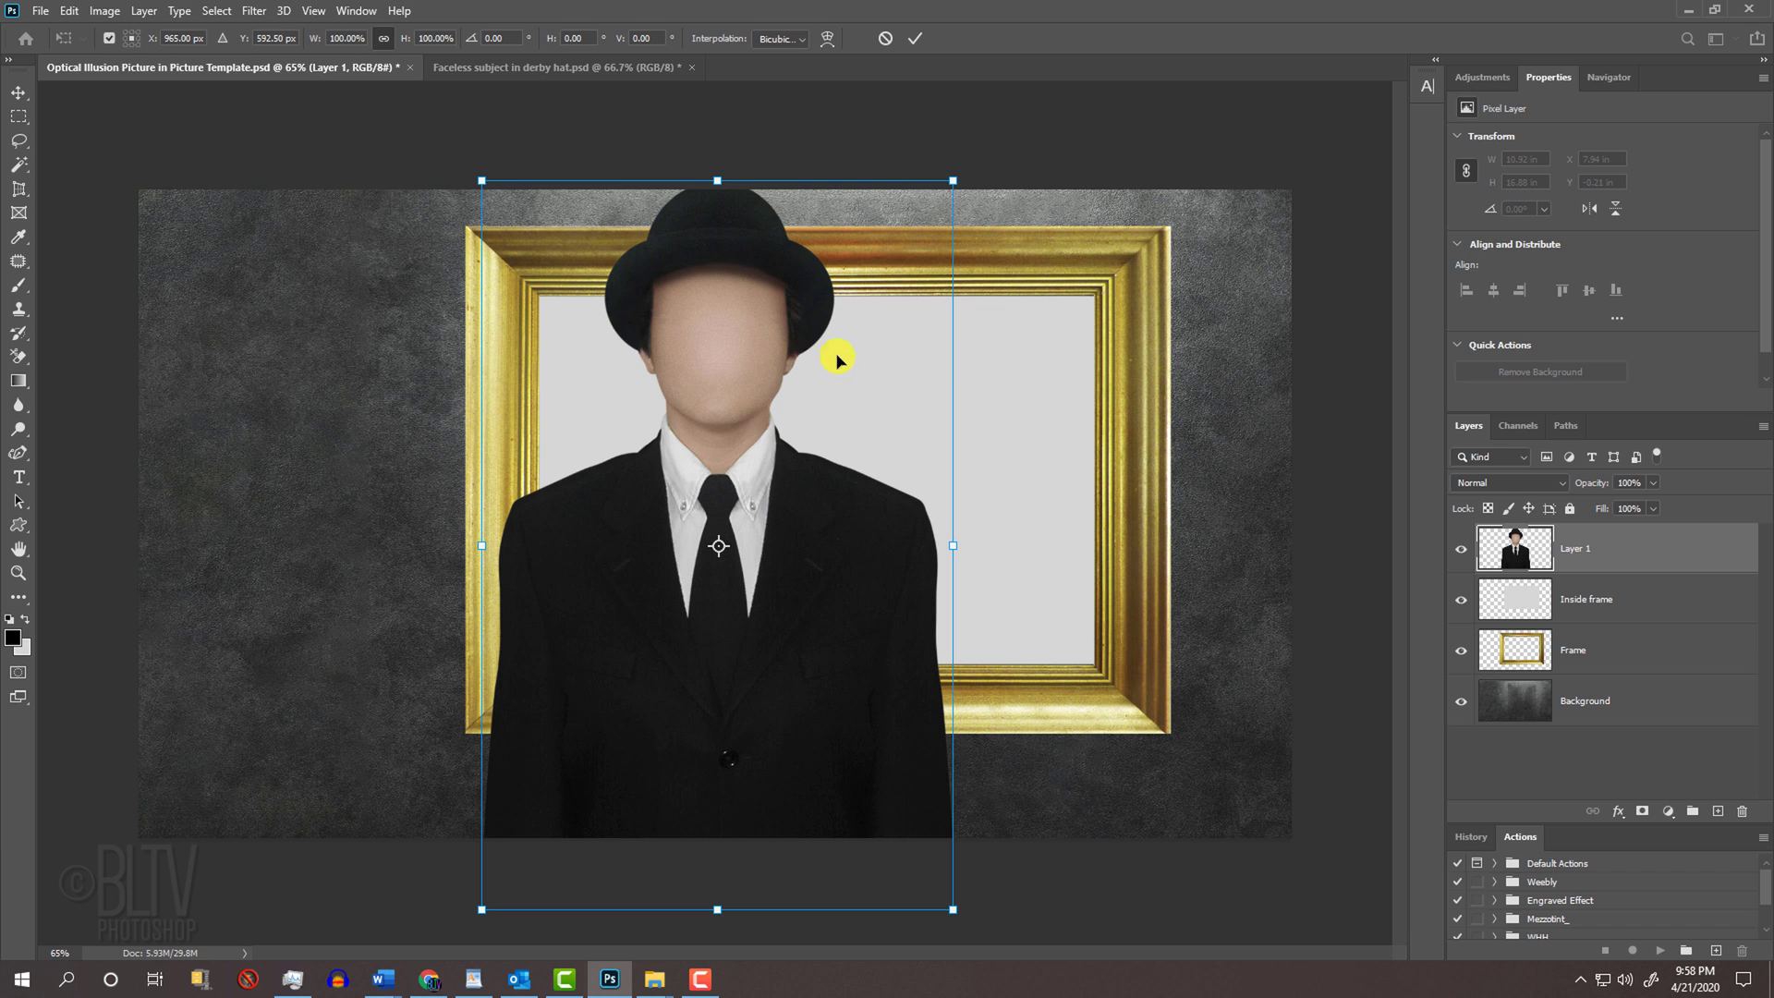
drag(732, 368, 521, 402)
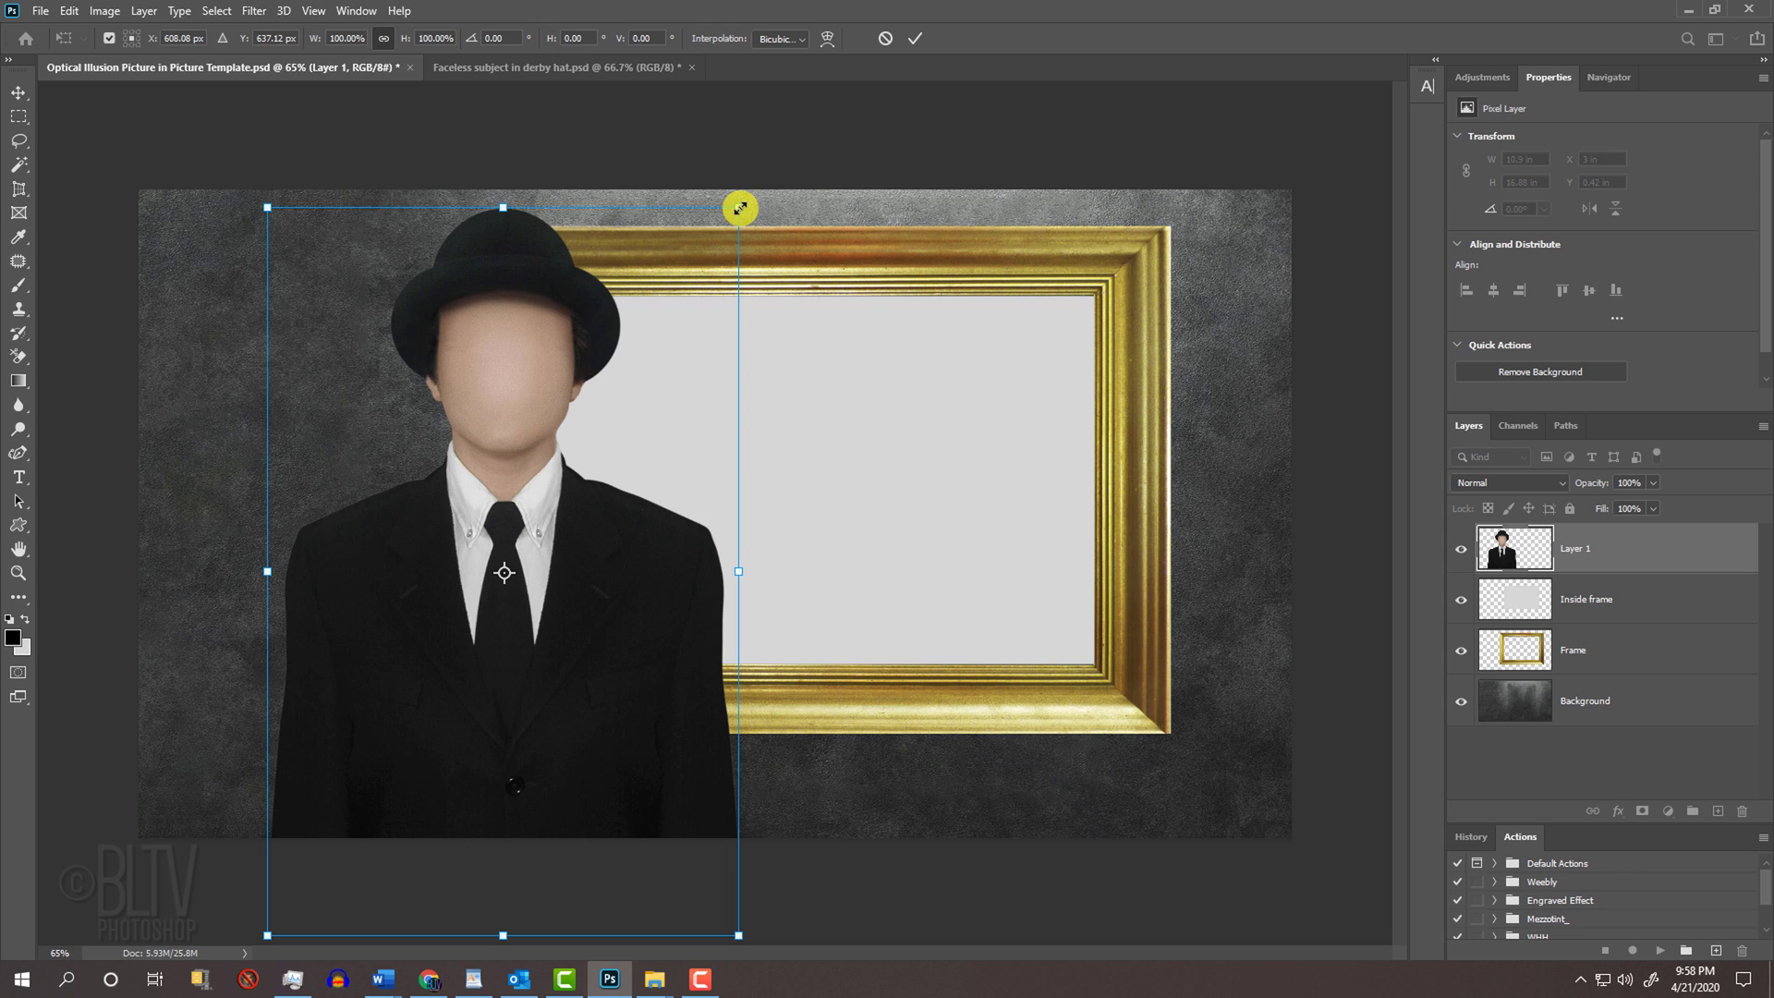
drag(740, 208, 802, 166)
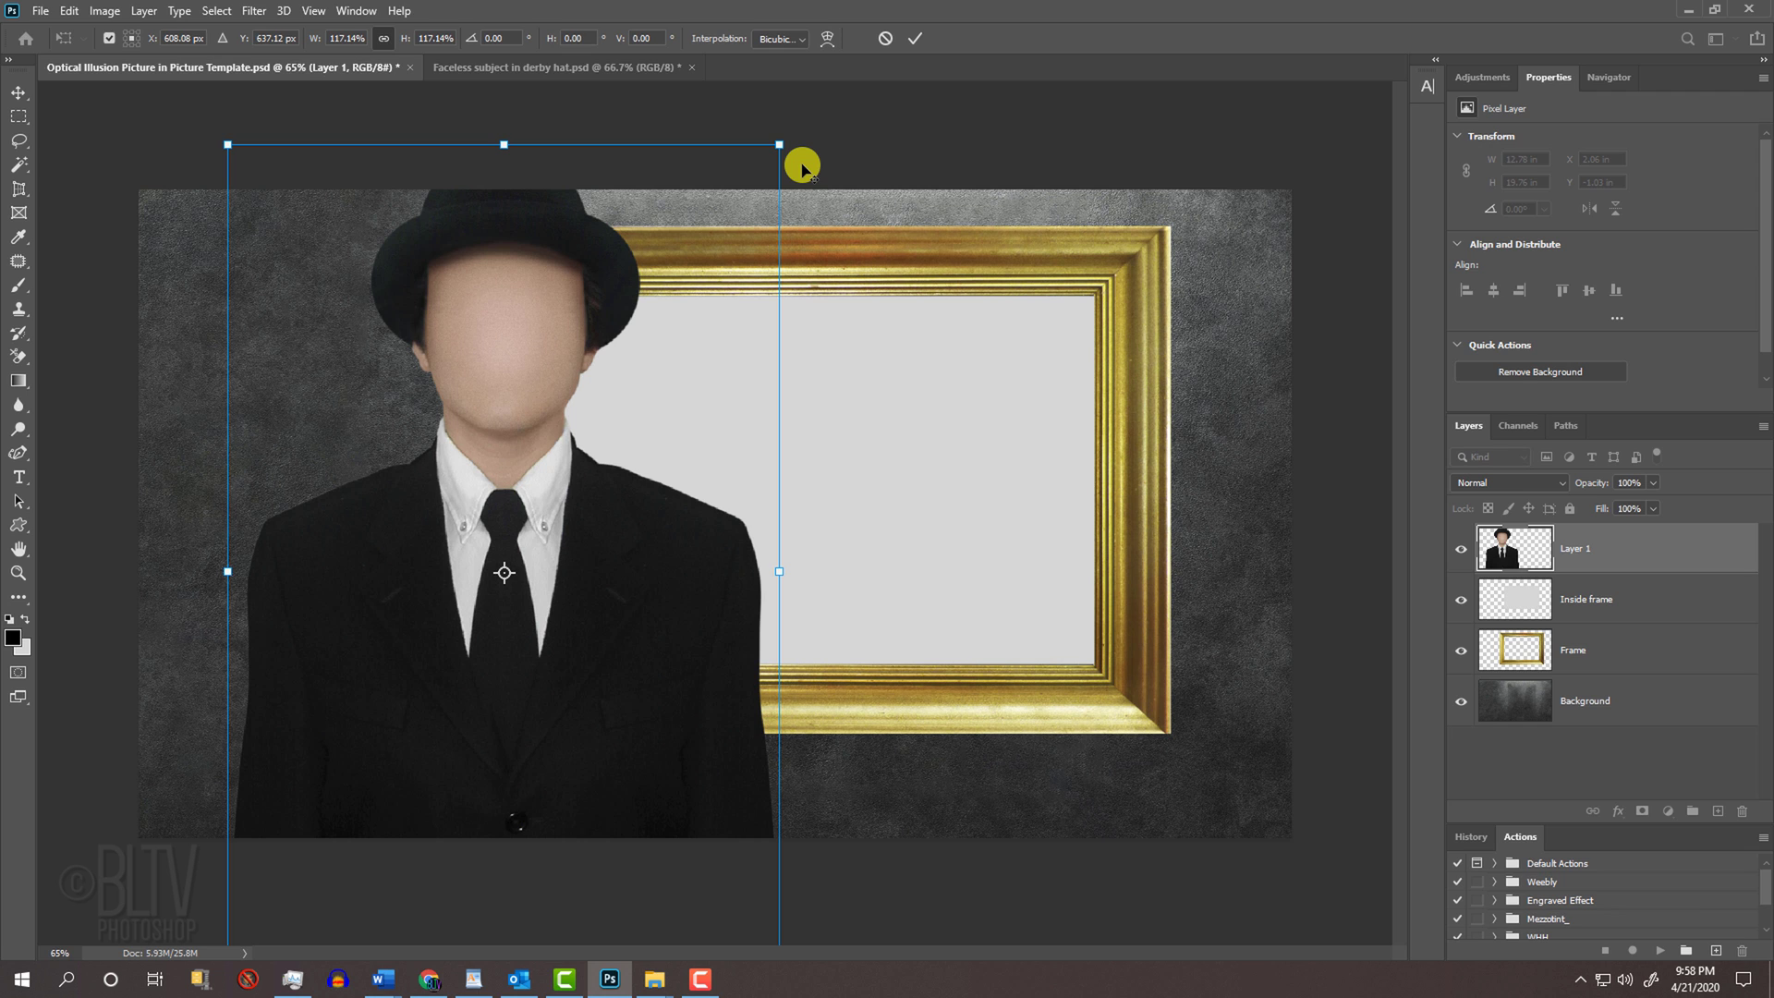
key(alt)
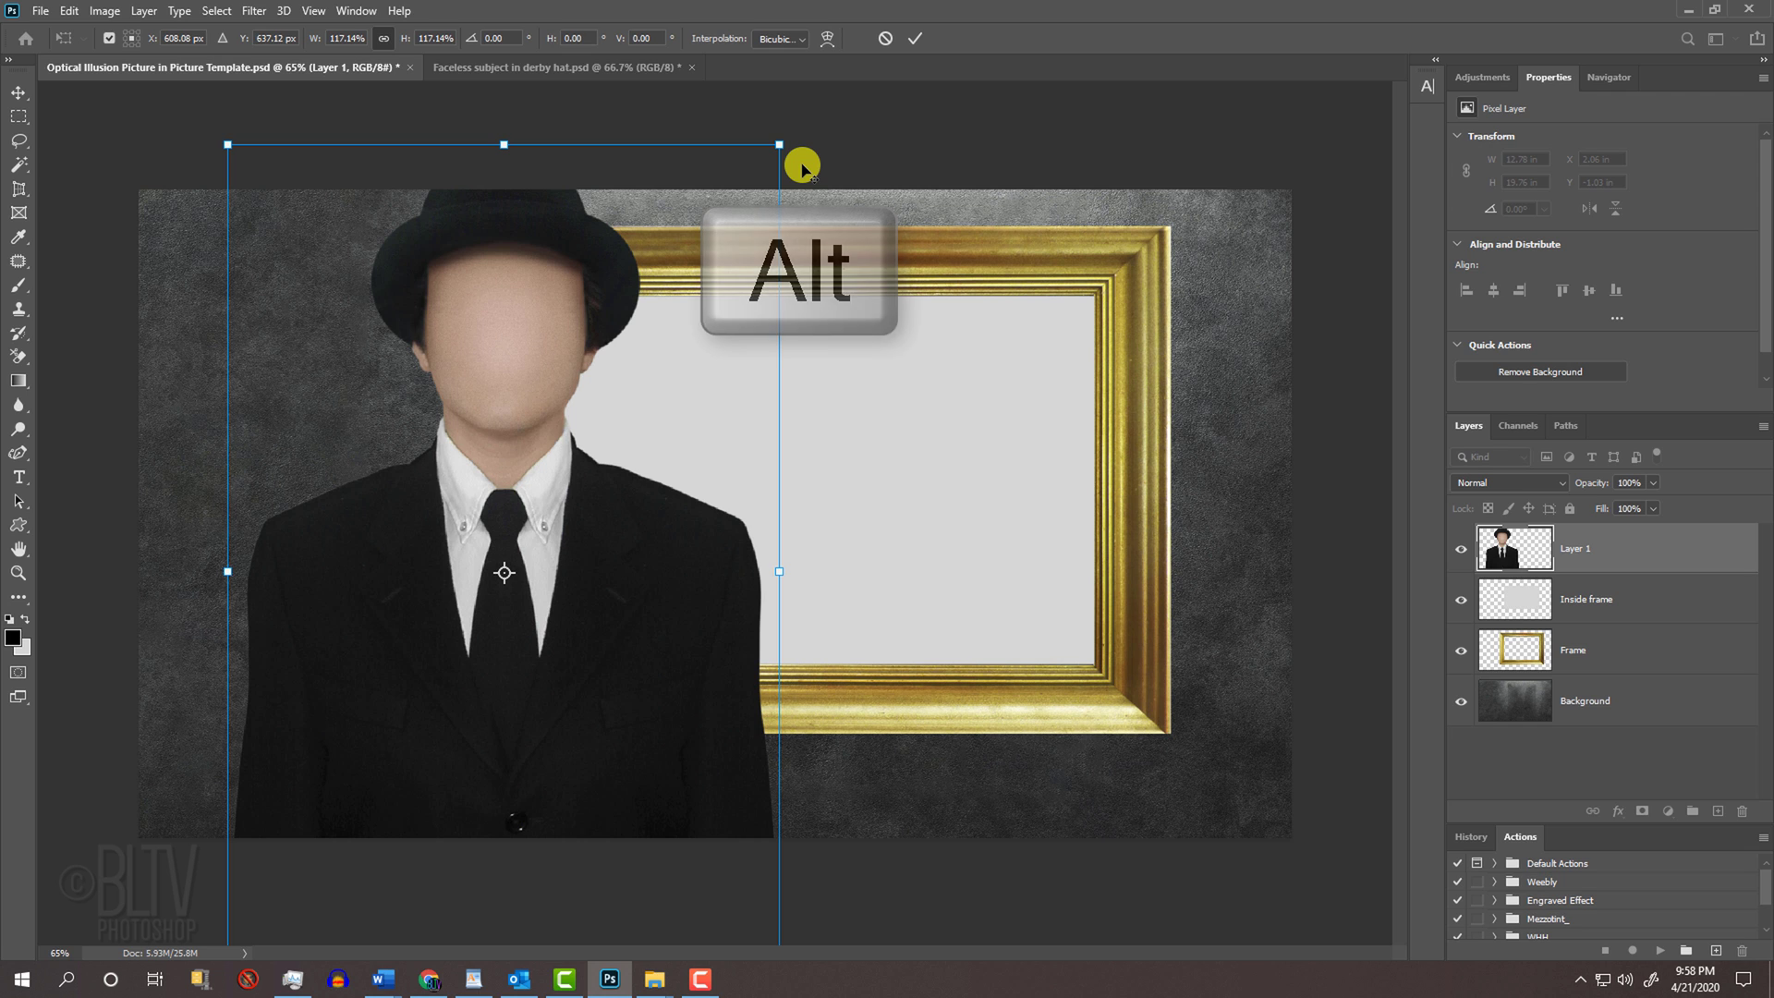
mouse_move(526, 318)
mouse_down()
mouse_move(609, 446)
mouse_move(681, 384)
mouse_move(610, 463)
mouse_move(526, 386)
mouse_up()
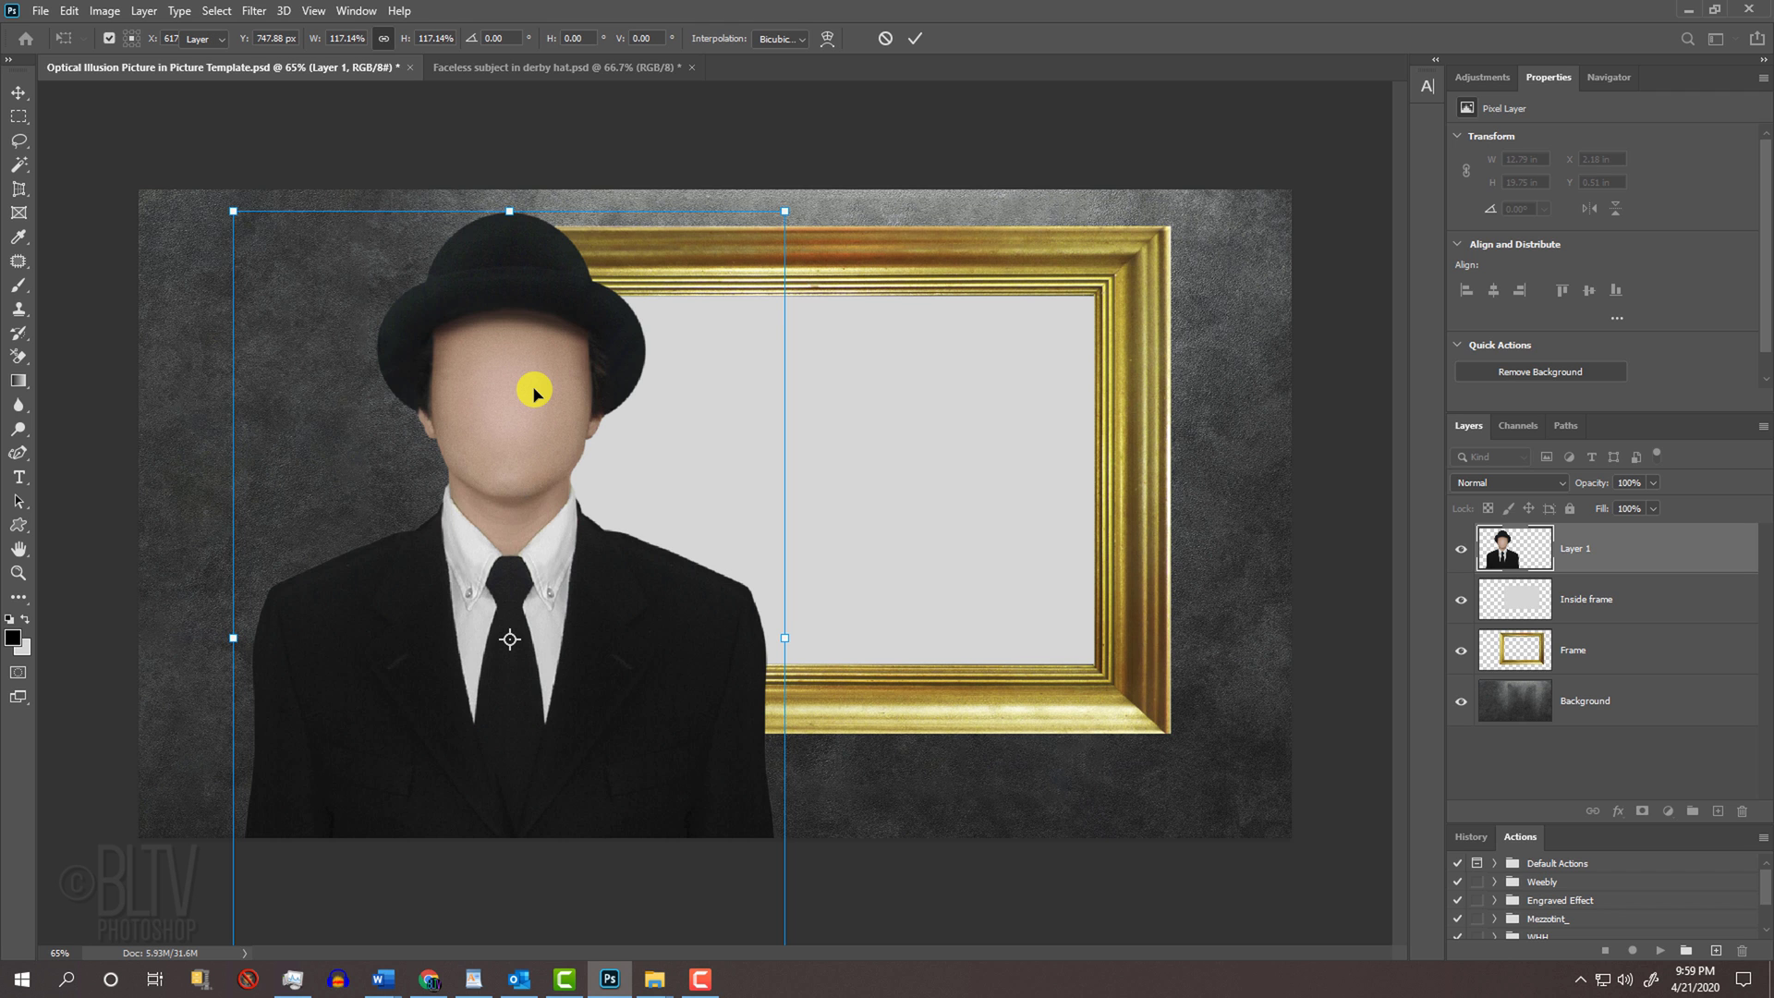
key(Return)
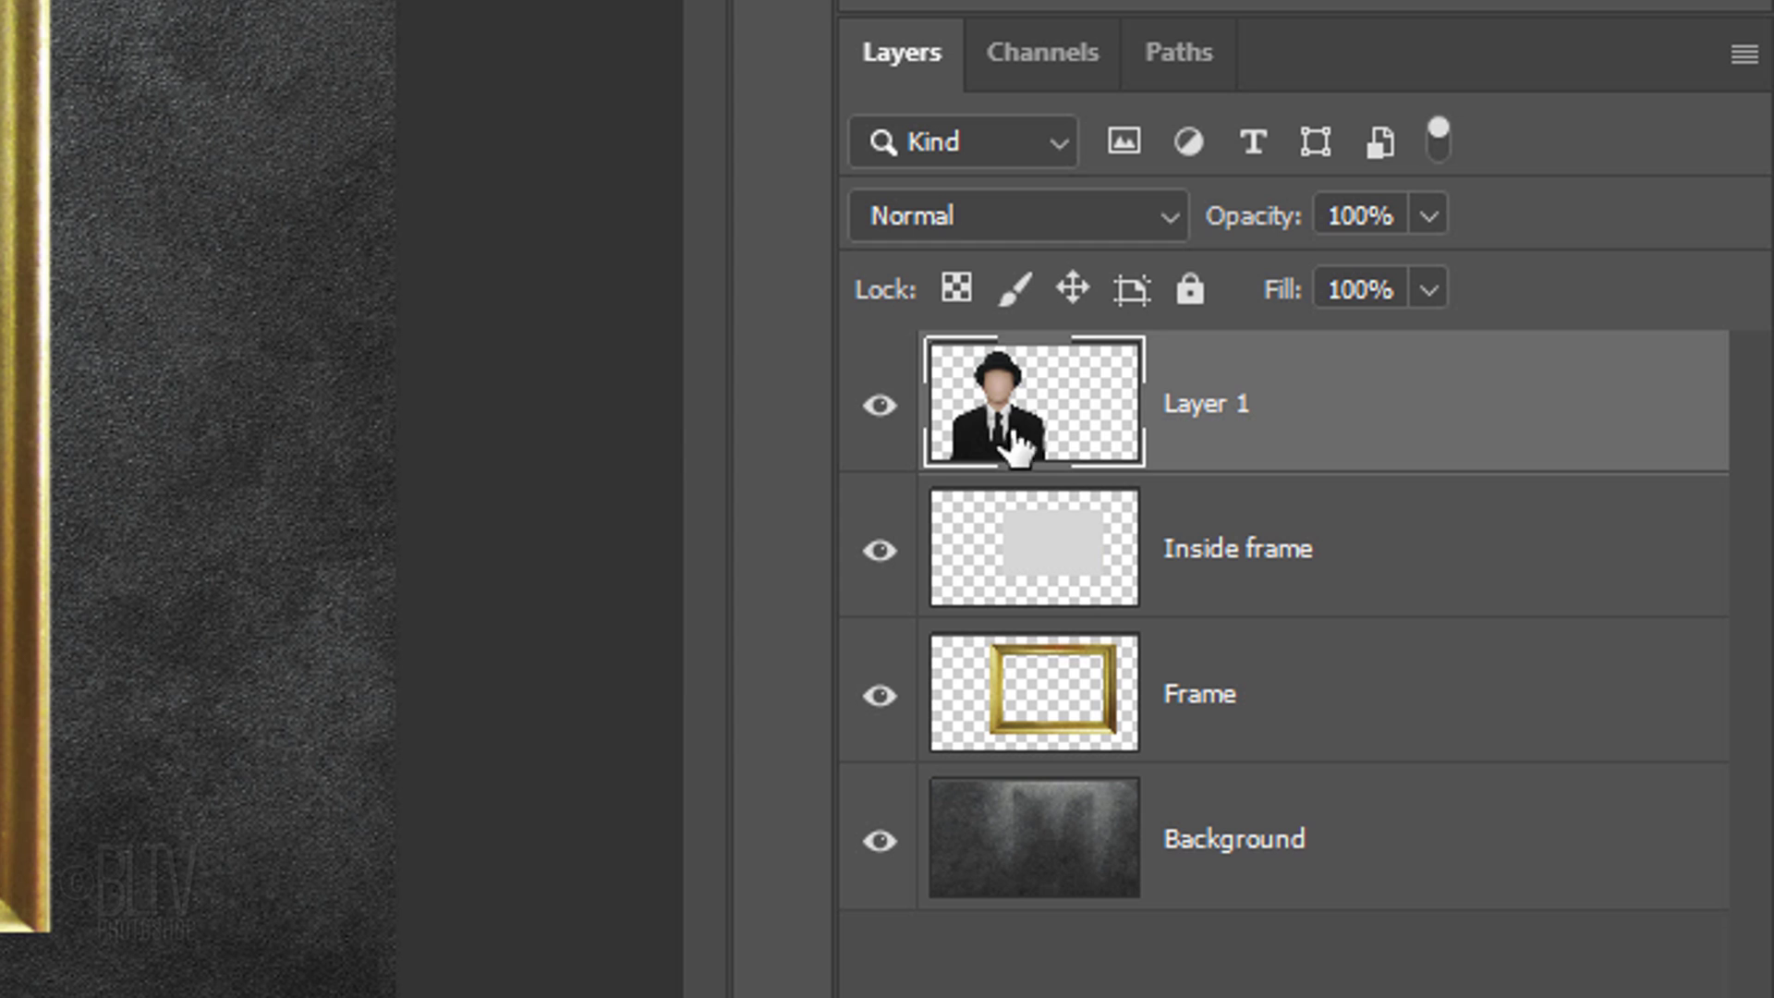
- Add a Multiply drop shadow to the man's layer with 50% opacity, 50° angle, 100 px distance, 0% spread and 60 px size
double_click(1041, 423)
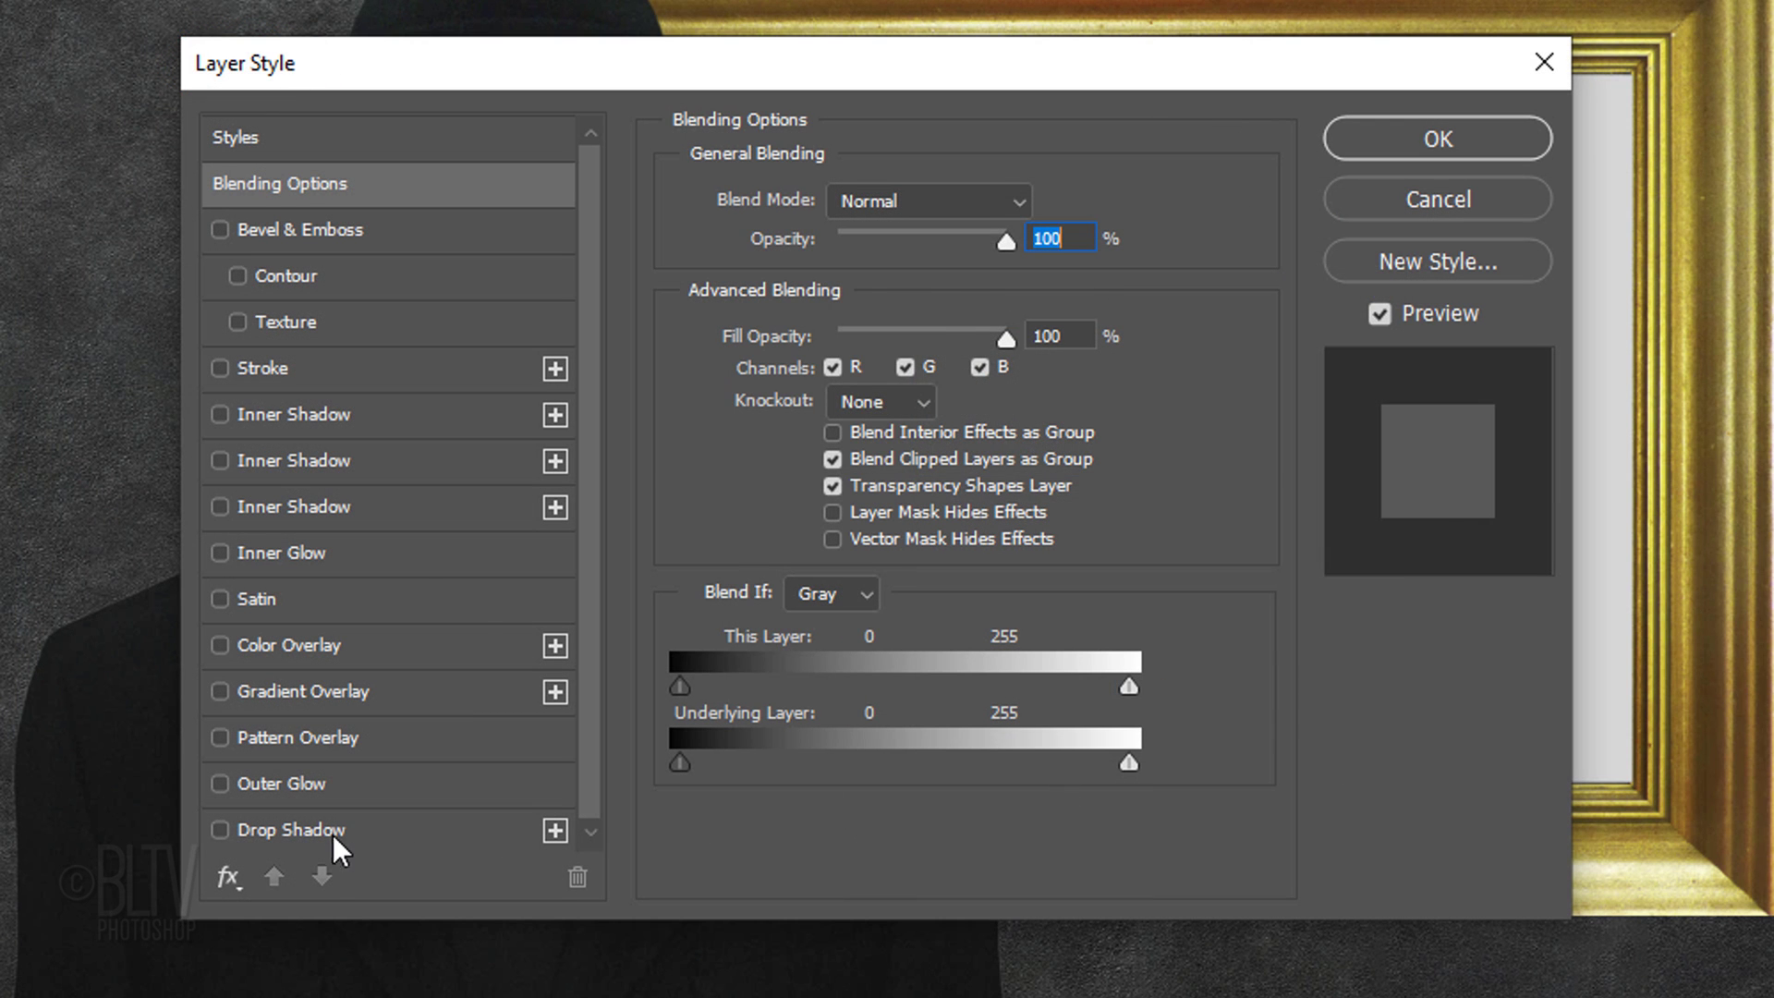
click(298, 830)
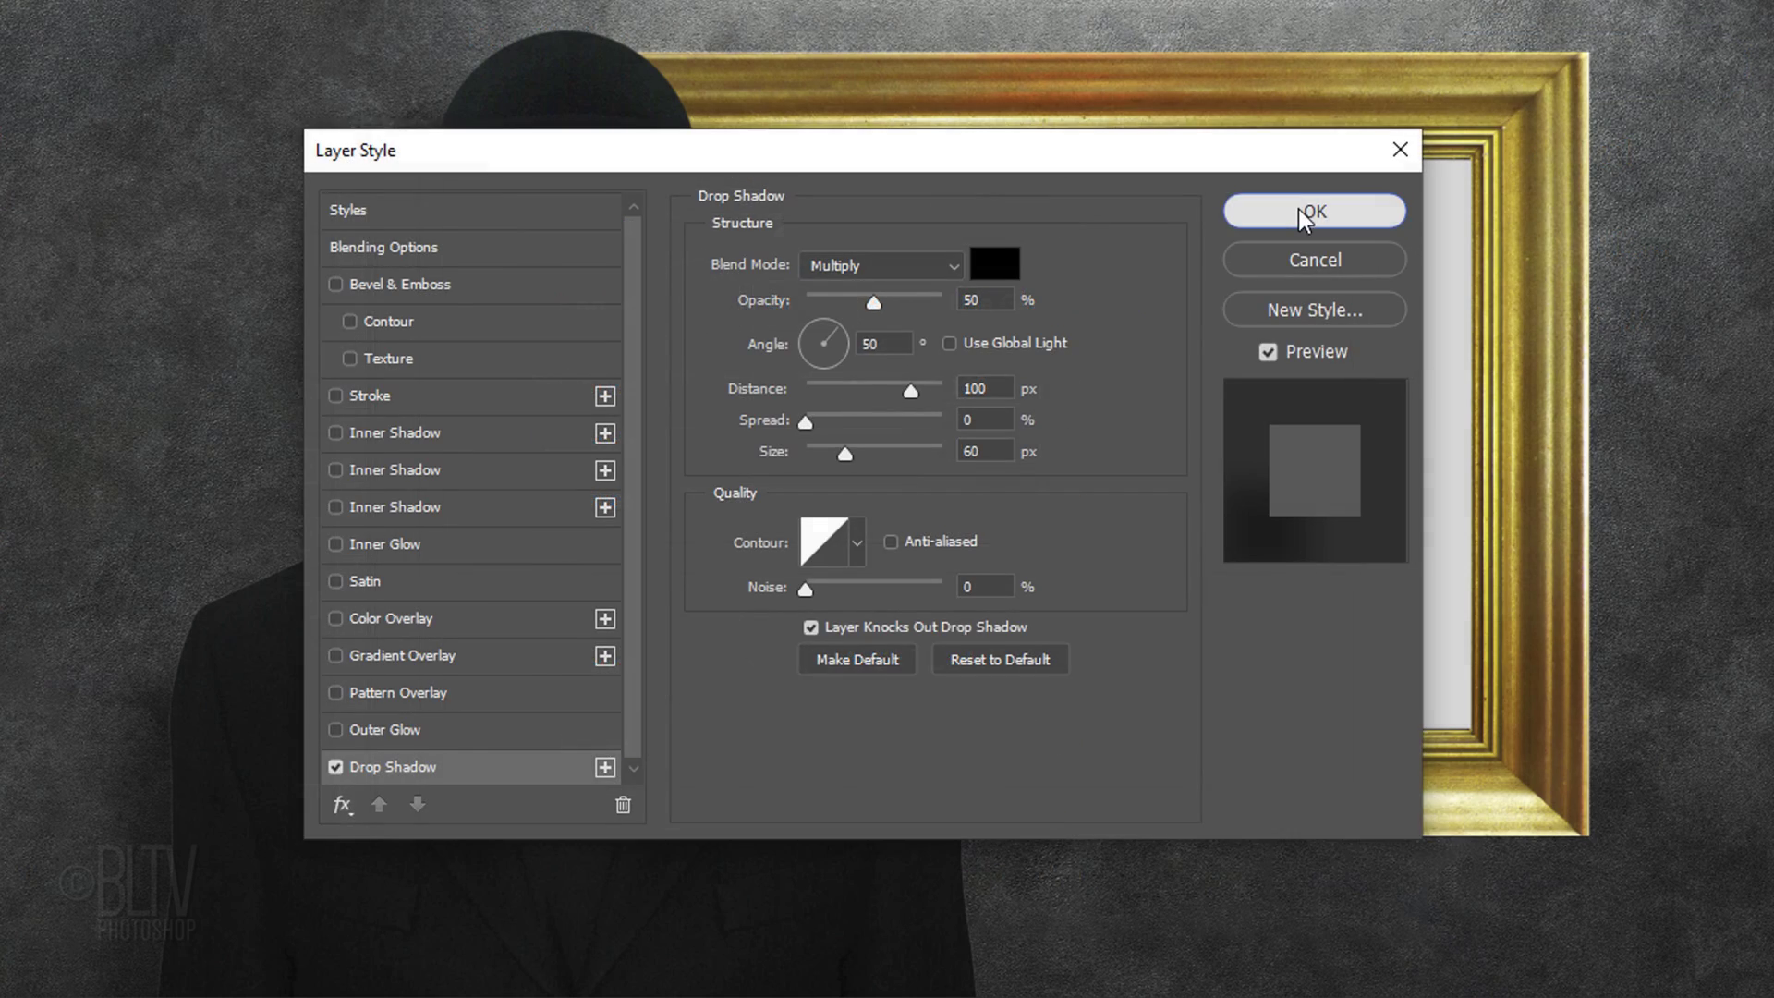
click(1546, 65)
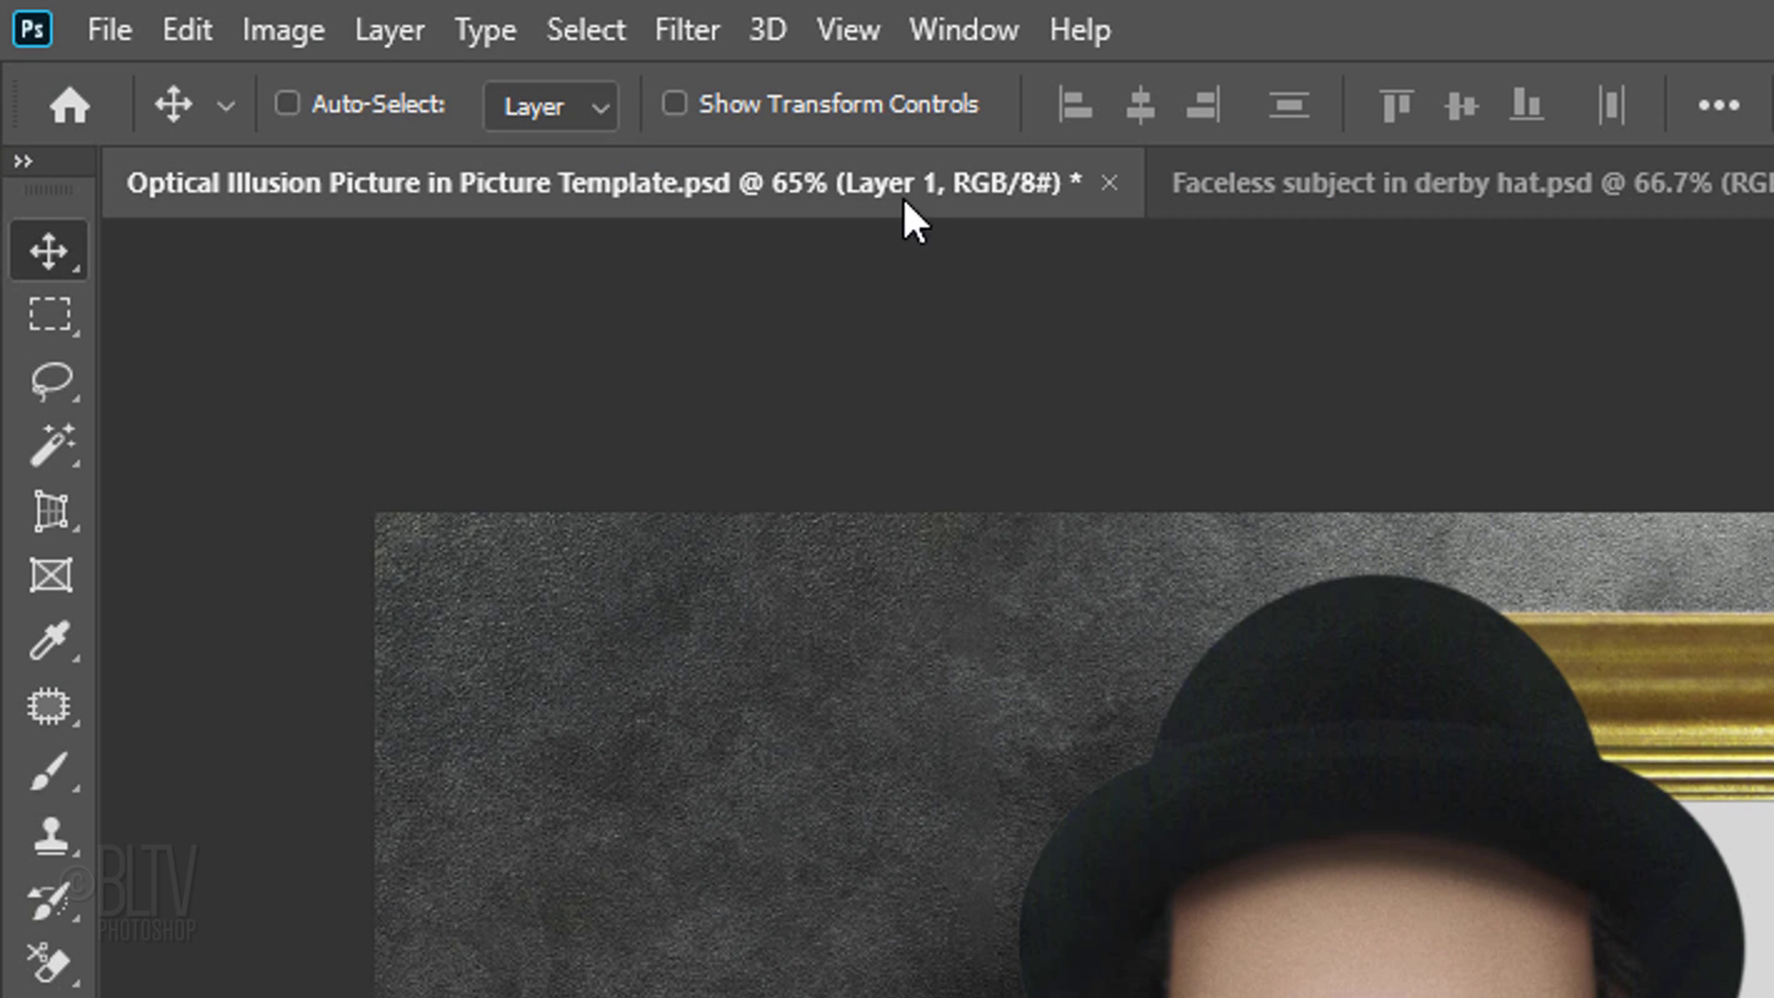
- Defringe the edges of the man's layer with a width of 1 pixel
click(393, 34)
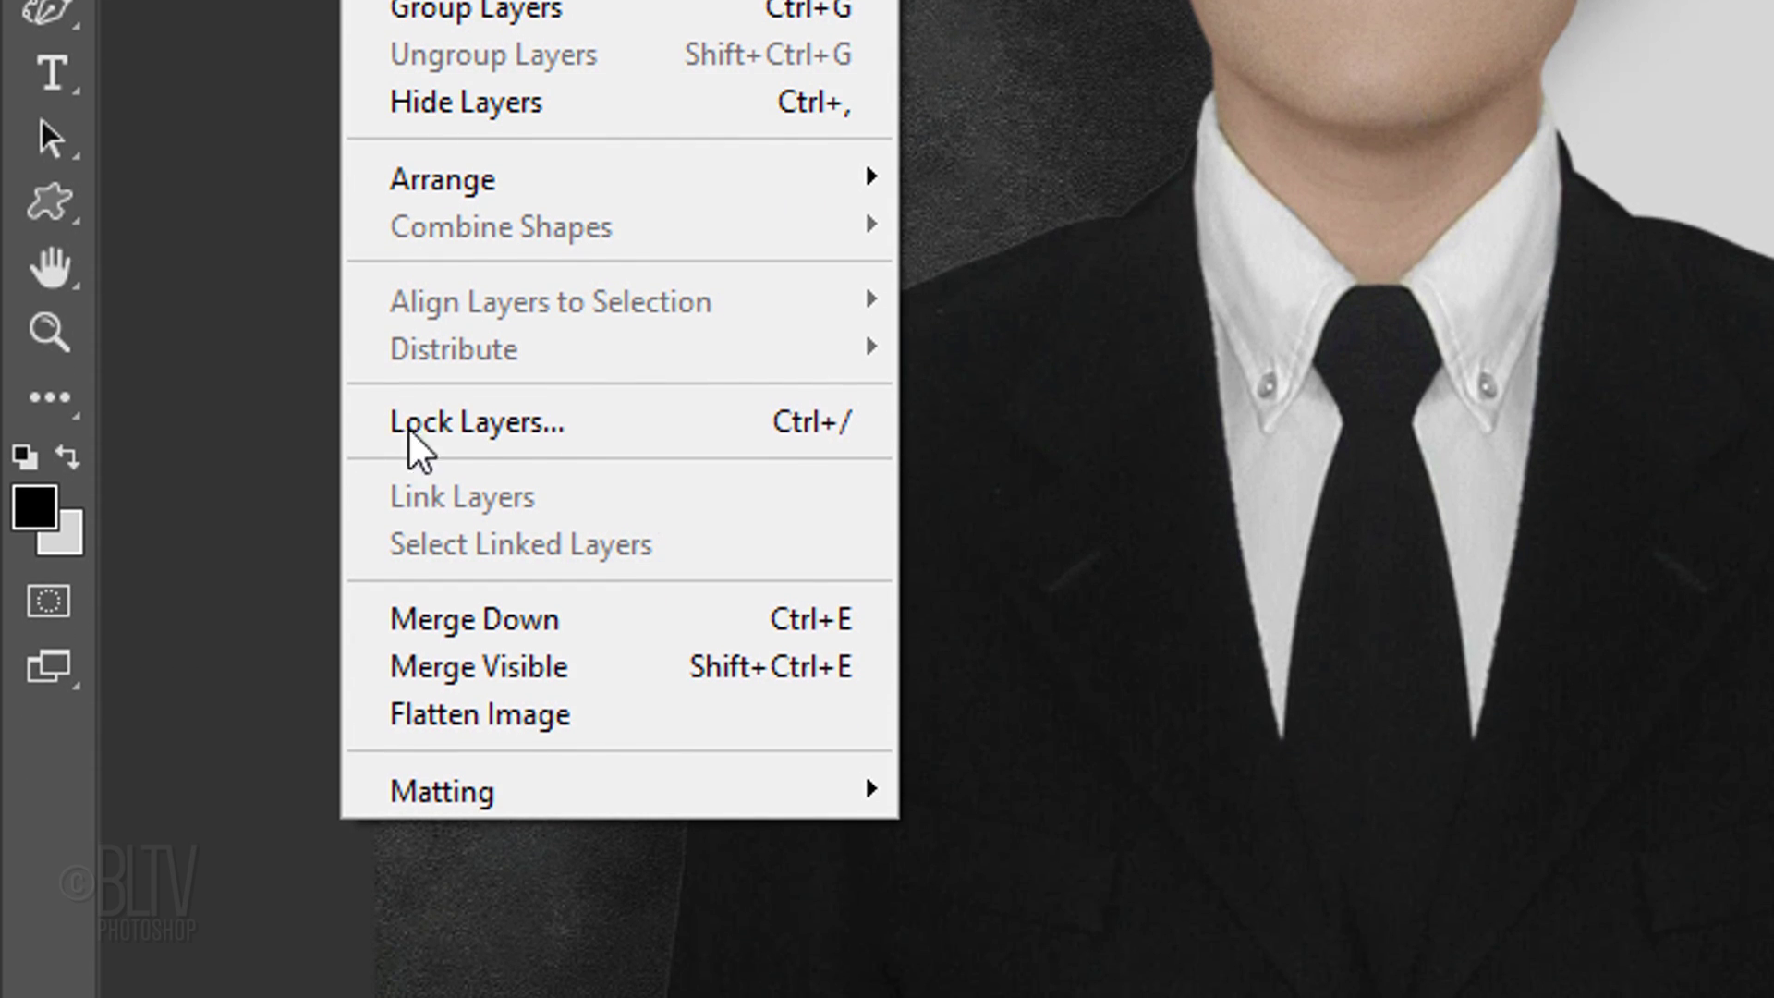
mouse_move(431, 794)
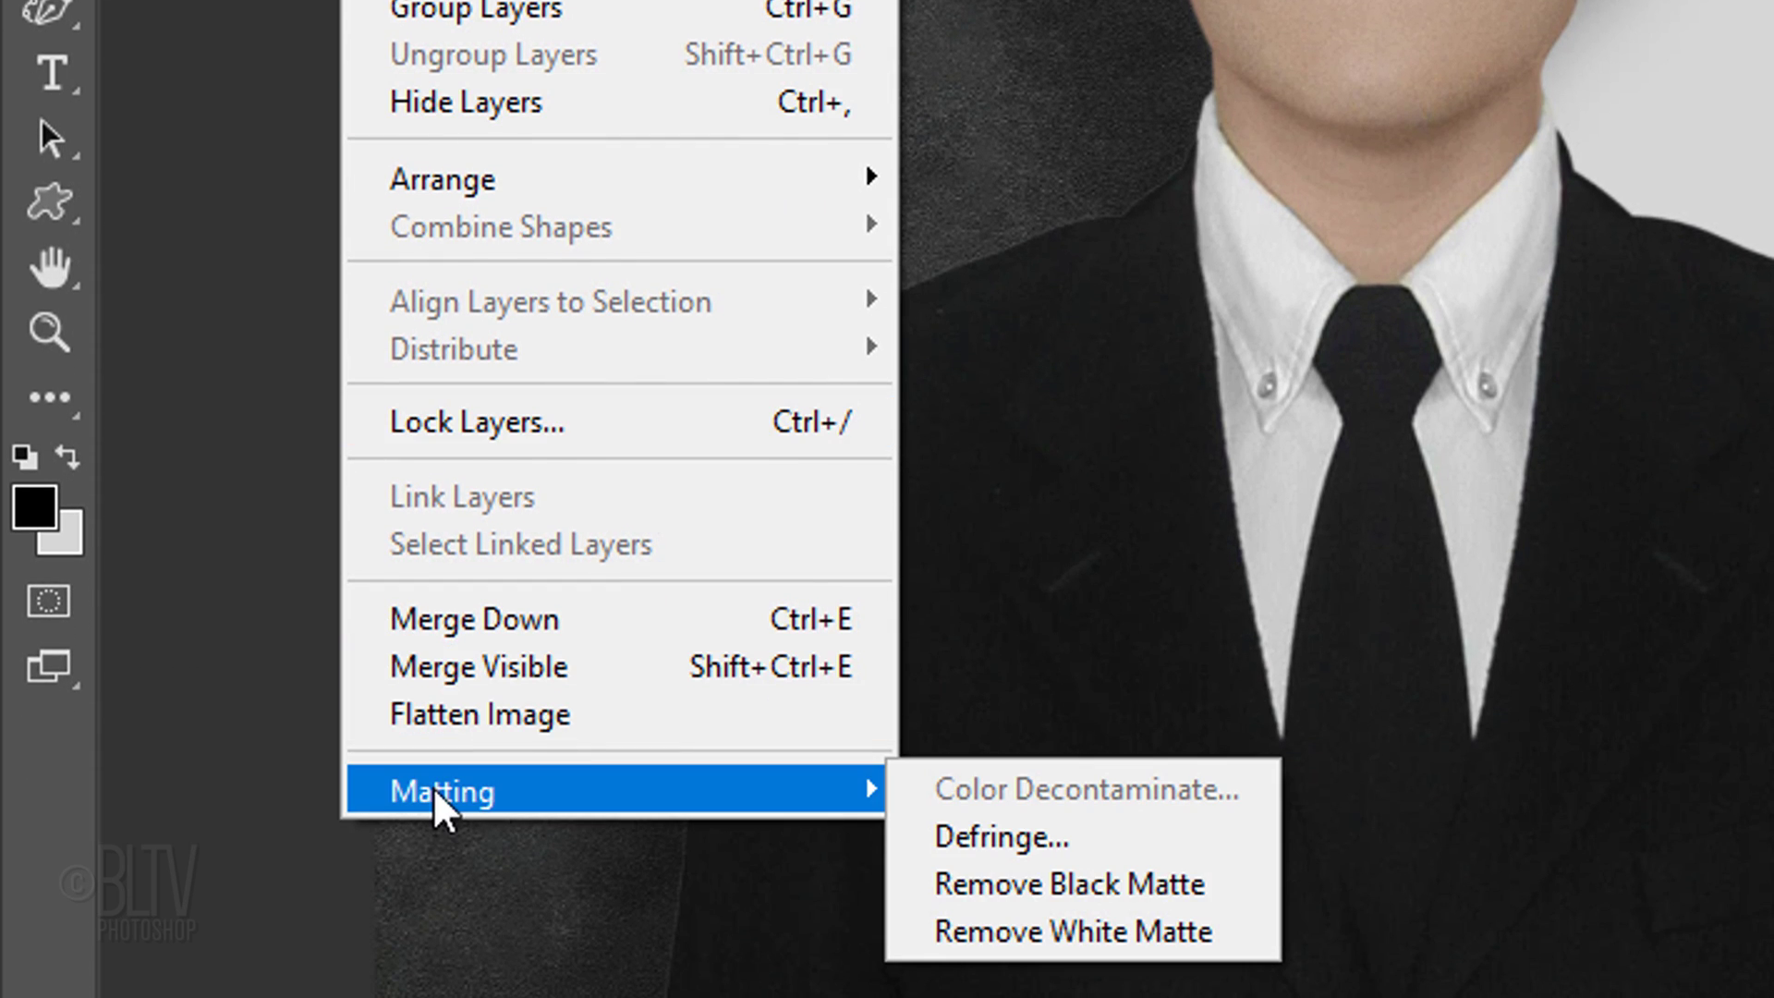
click(983, 833)
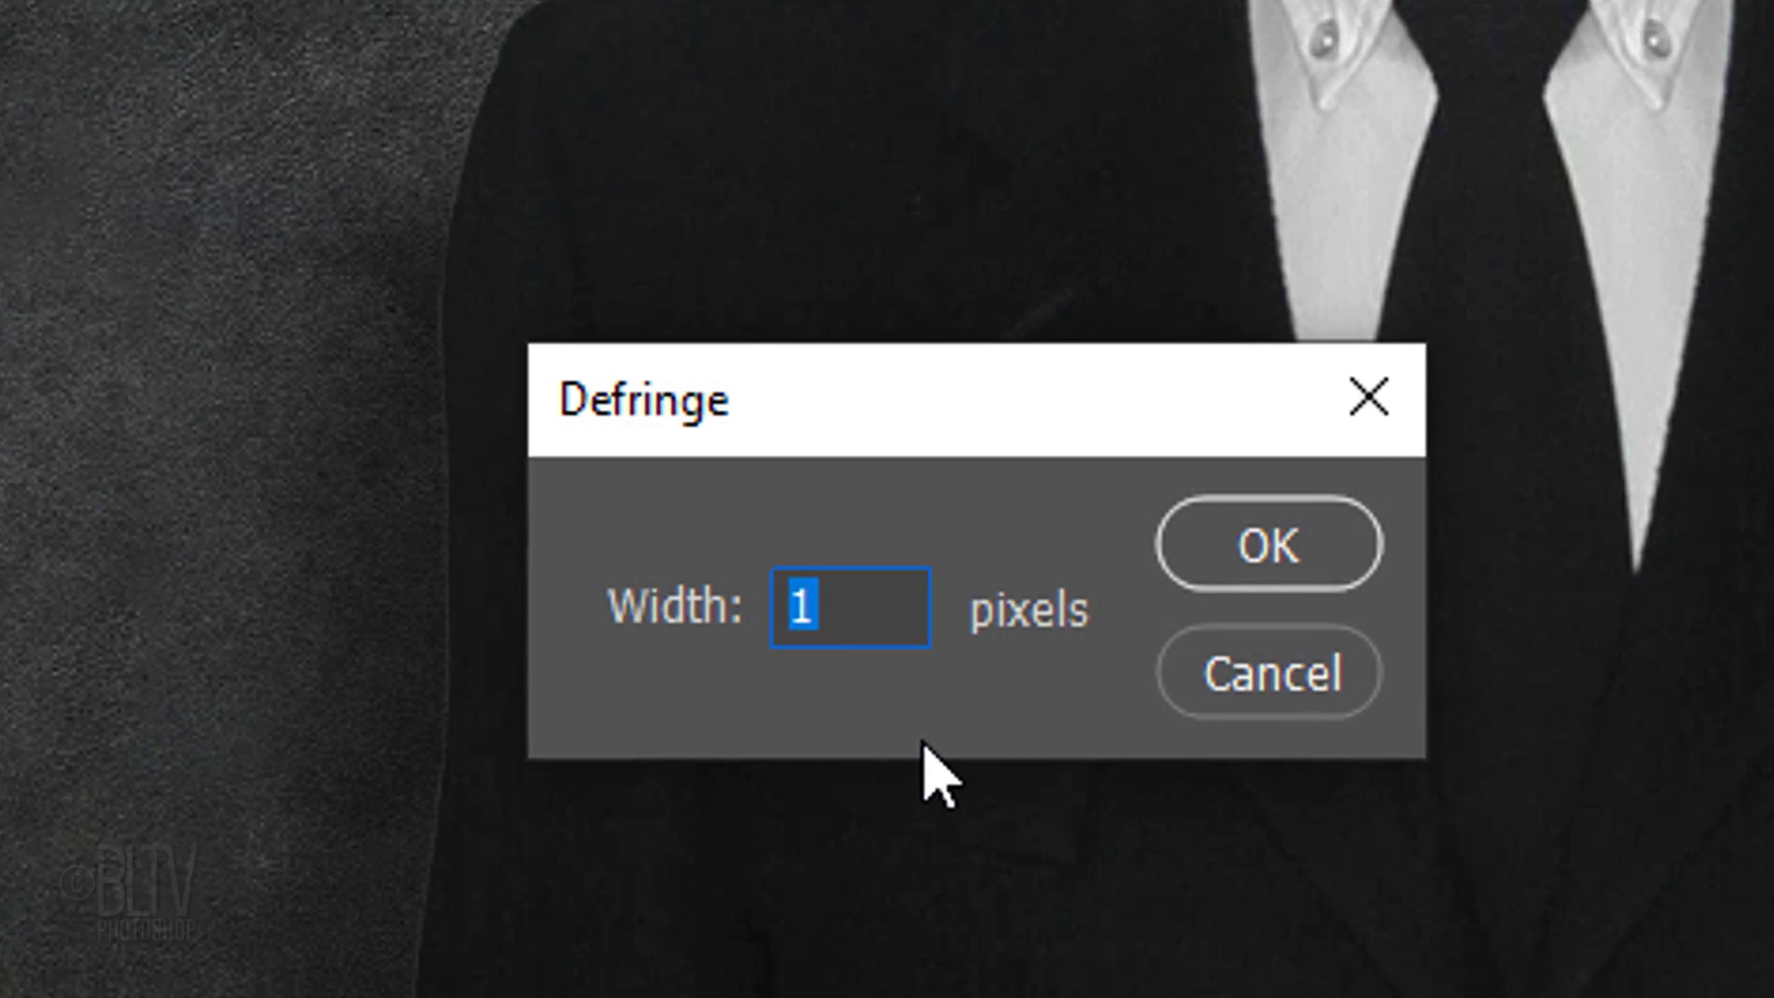
click(1284, 520)
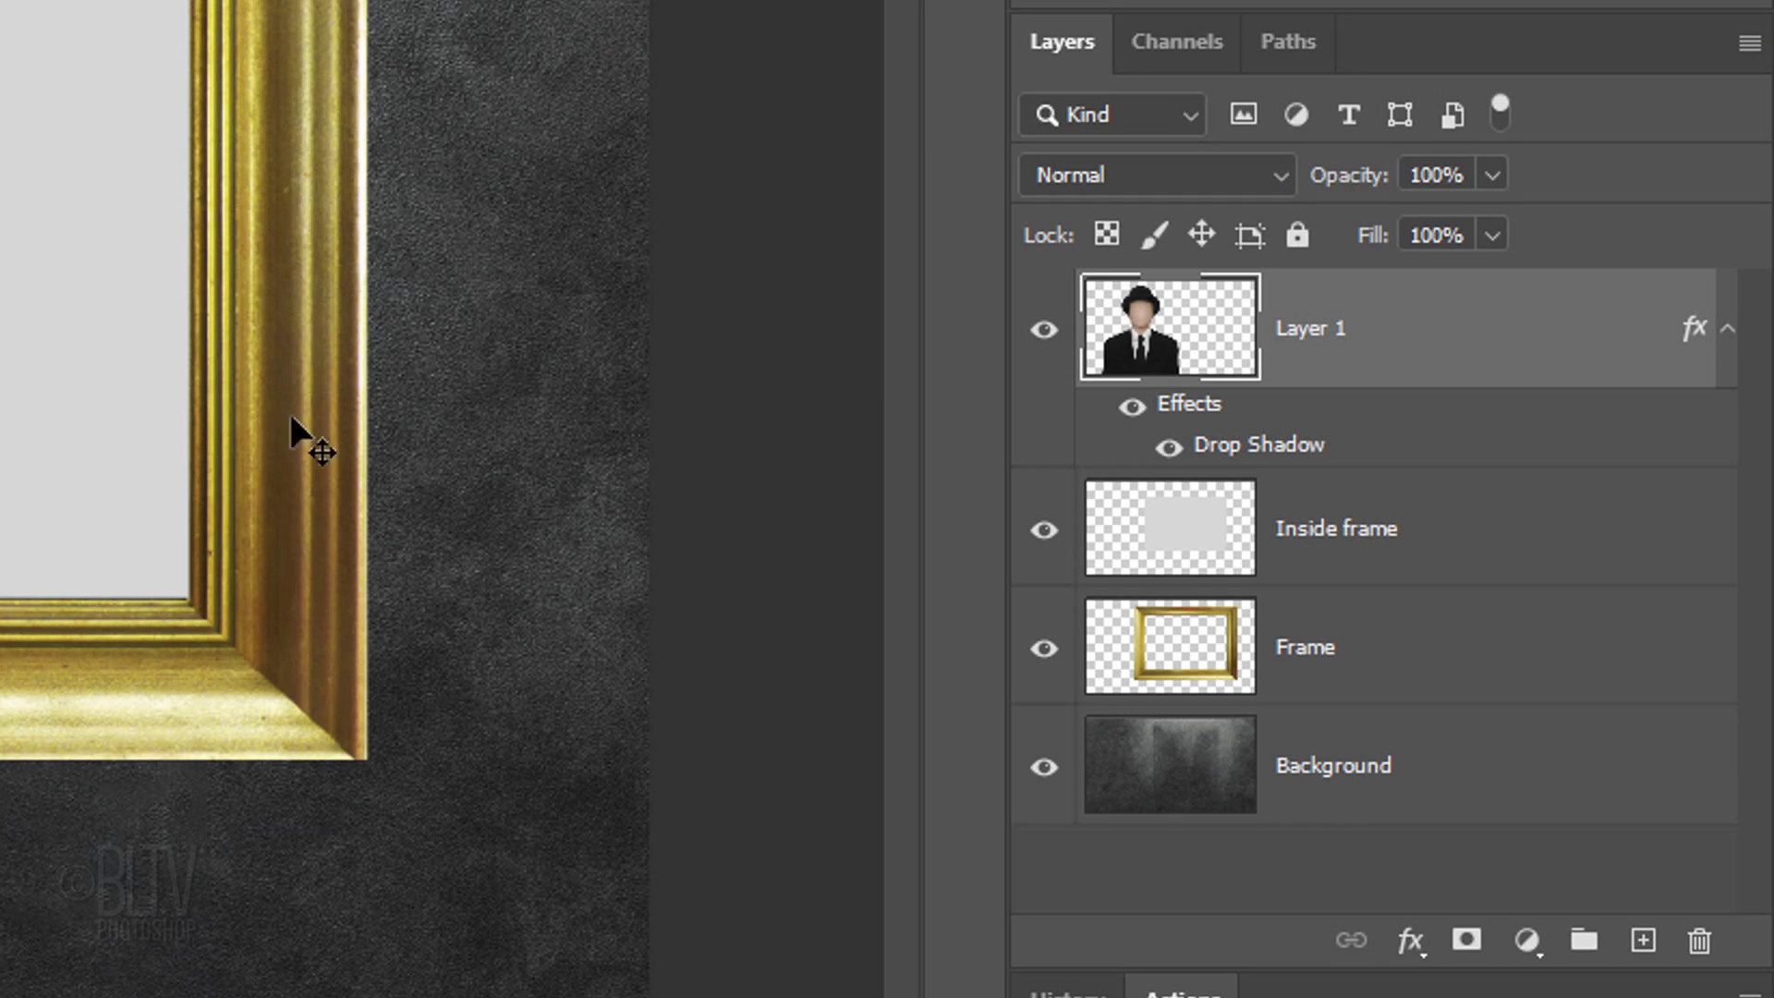
- Hide the man's layer and copy its drop shadow effect onto the Frame layer
click(1044, 330)
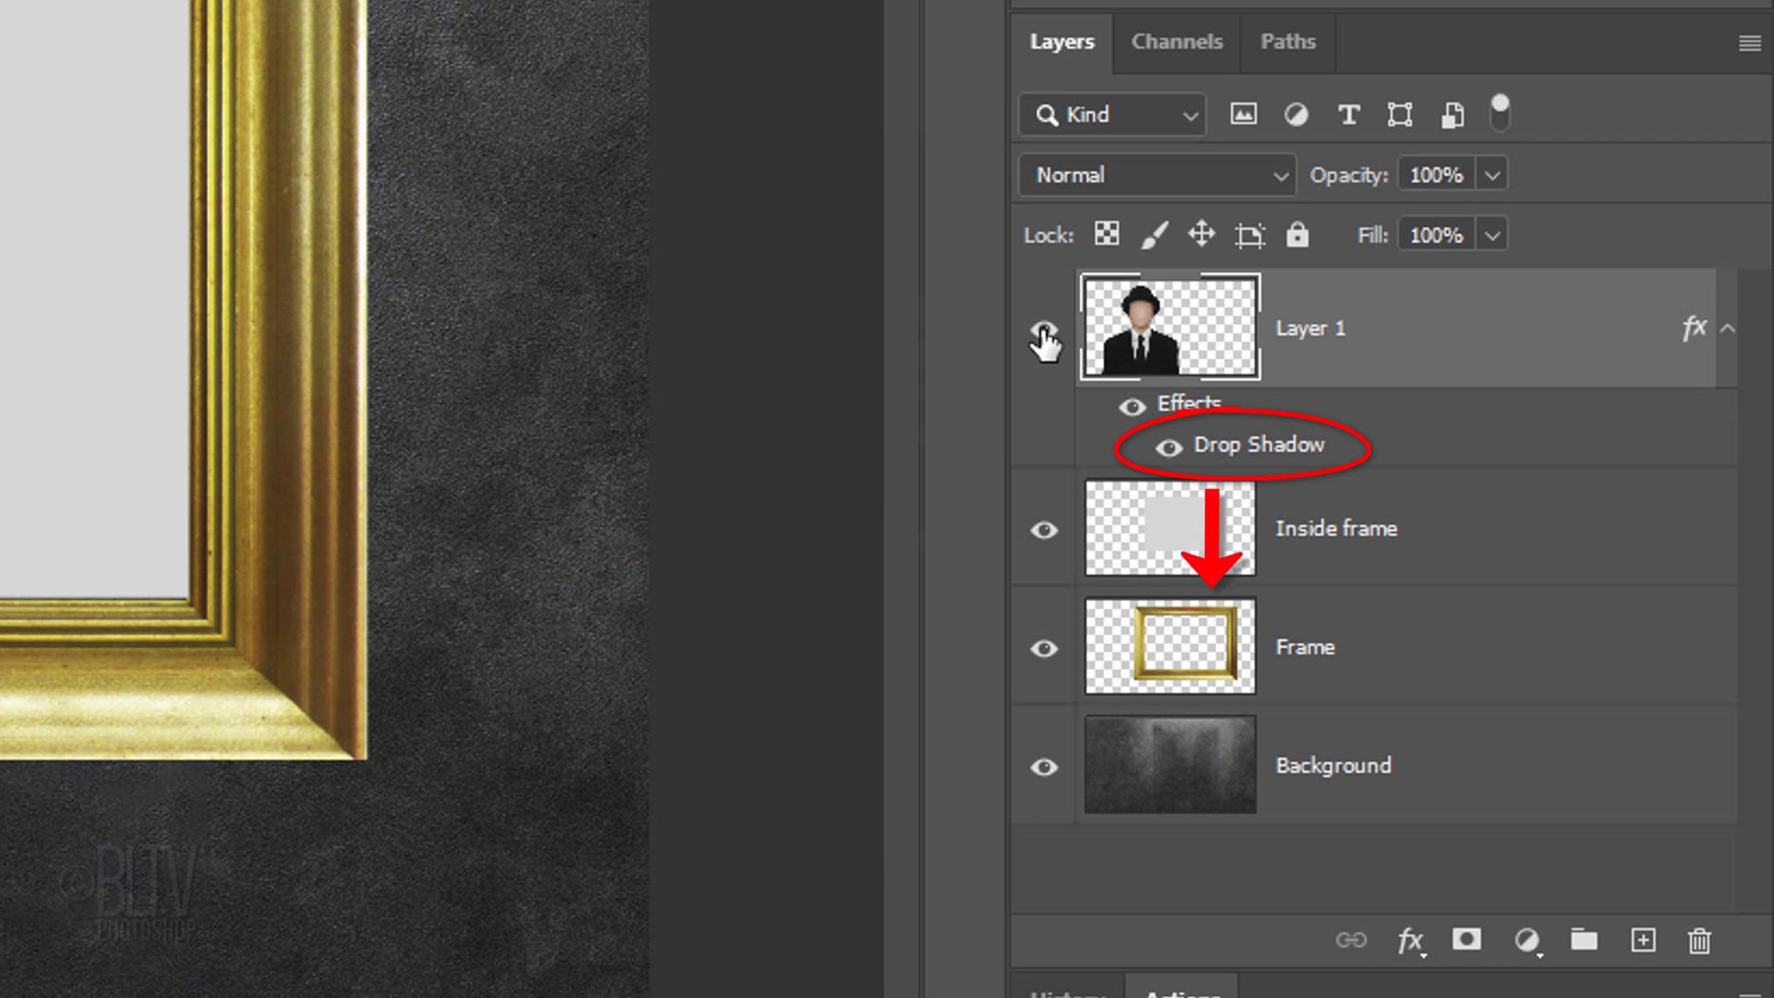
click(1044, 333)
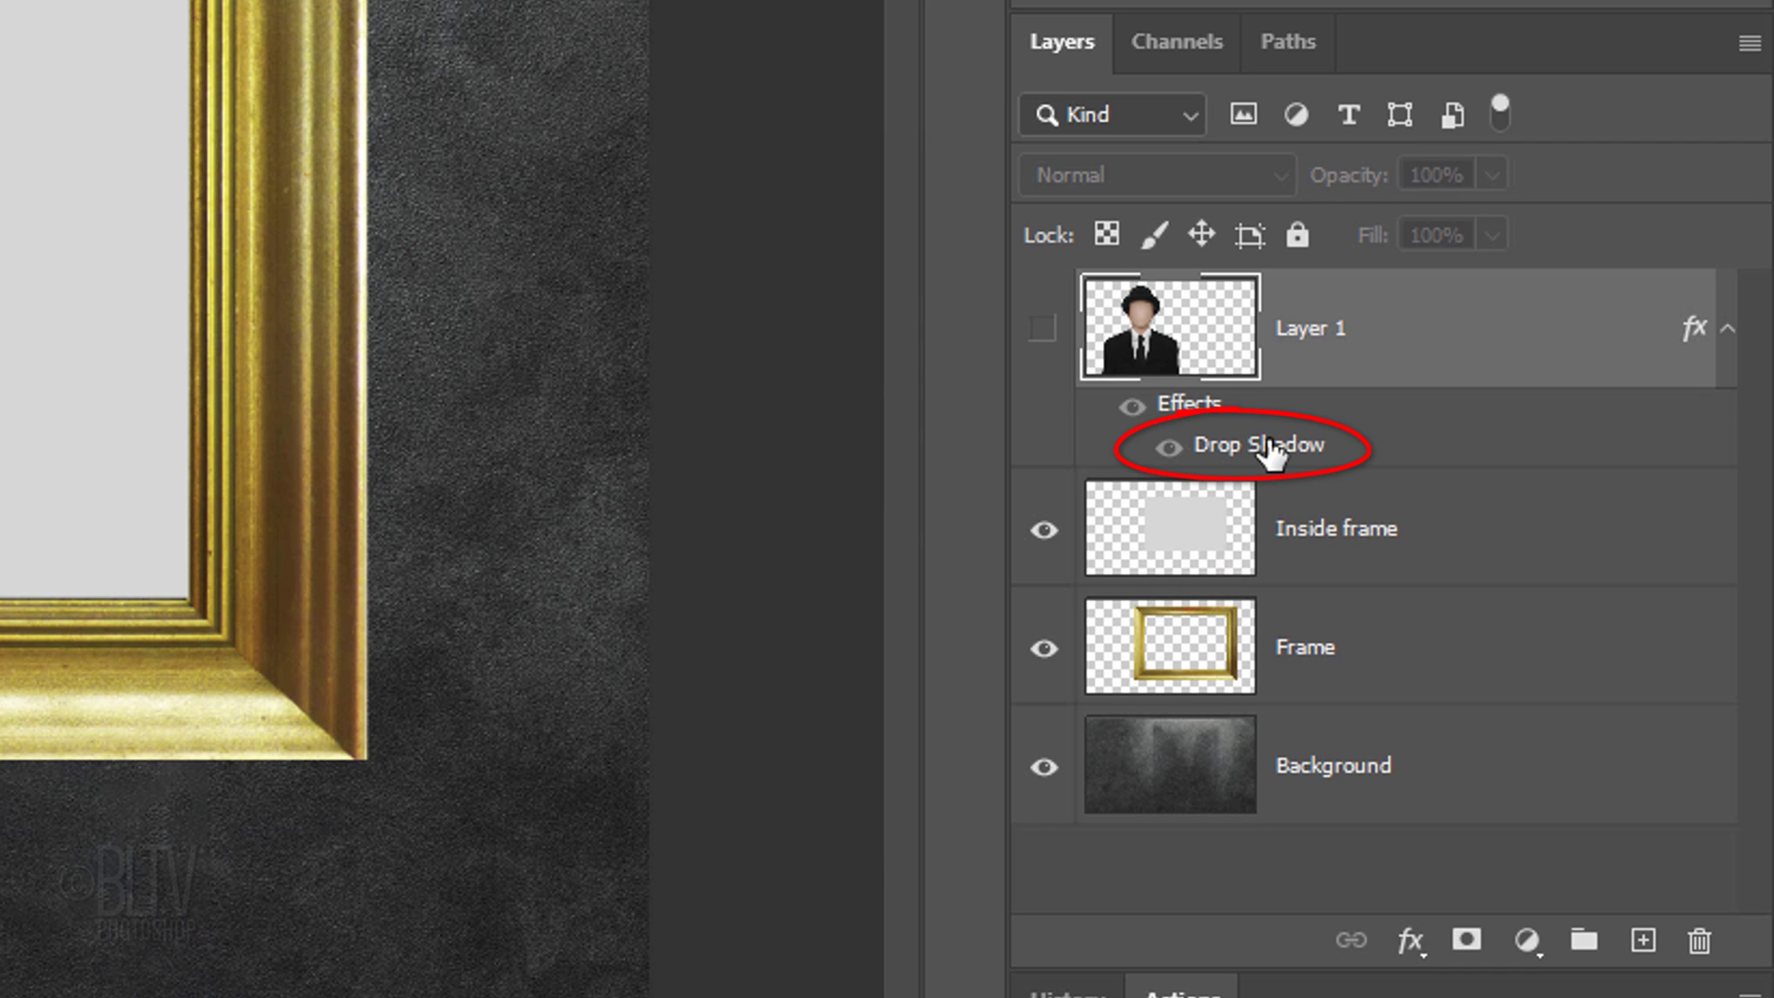
key(alt)
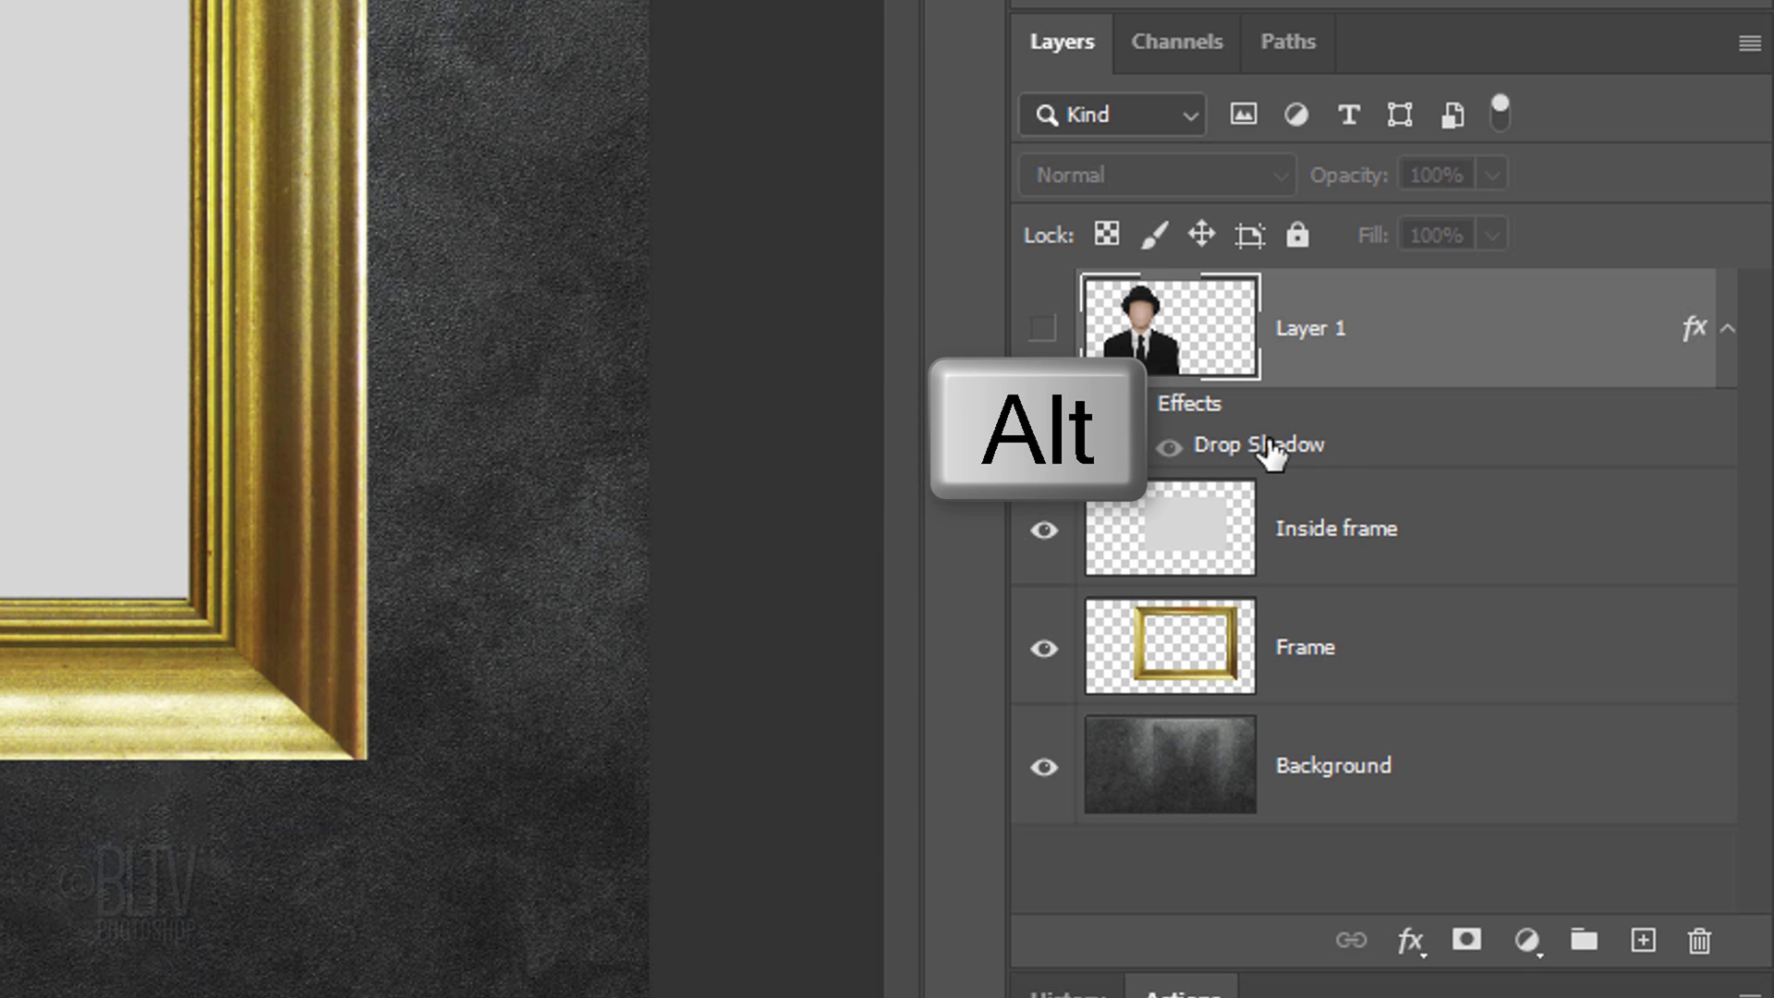
drag(1270, 451, 1306, 658)
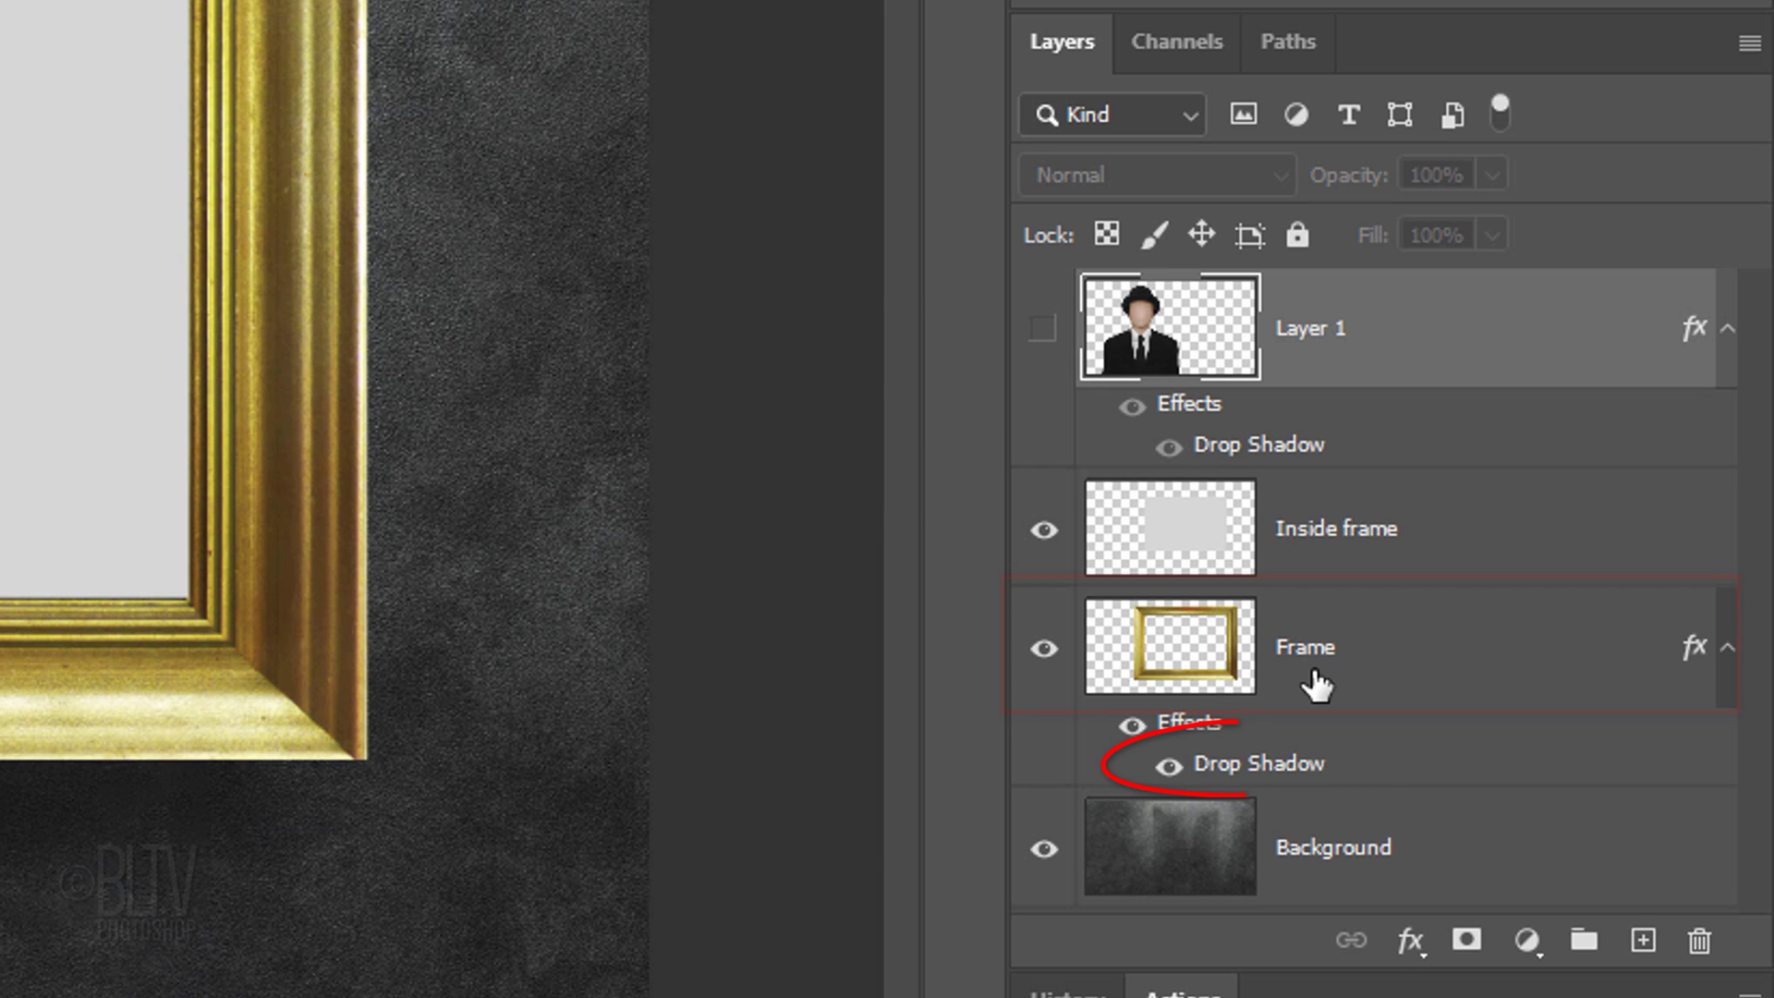
- Set the Frame layer's drop shadow distance to 50 px and reduce the shadow's size
click(1264, 767)
double_click(1263, 767)
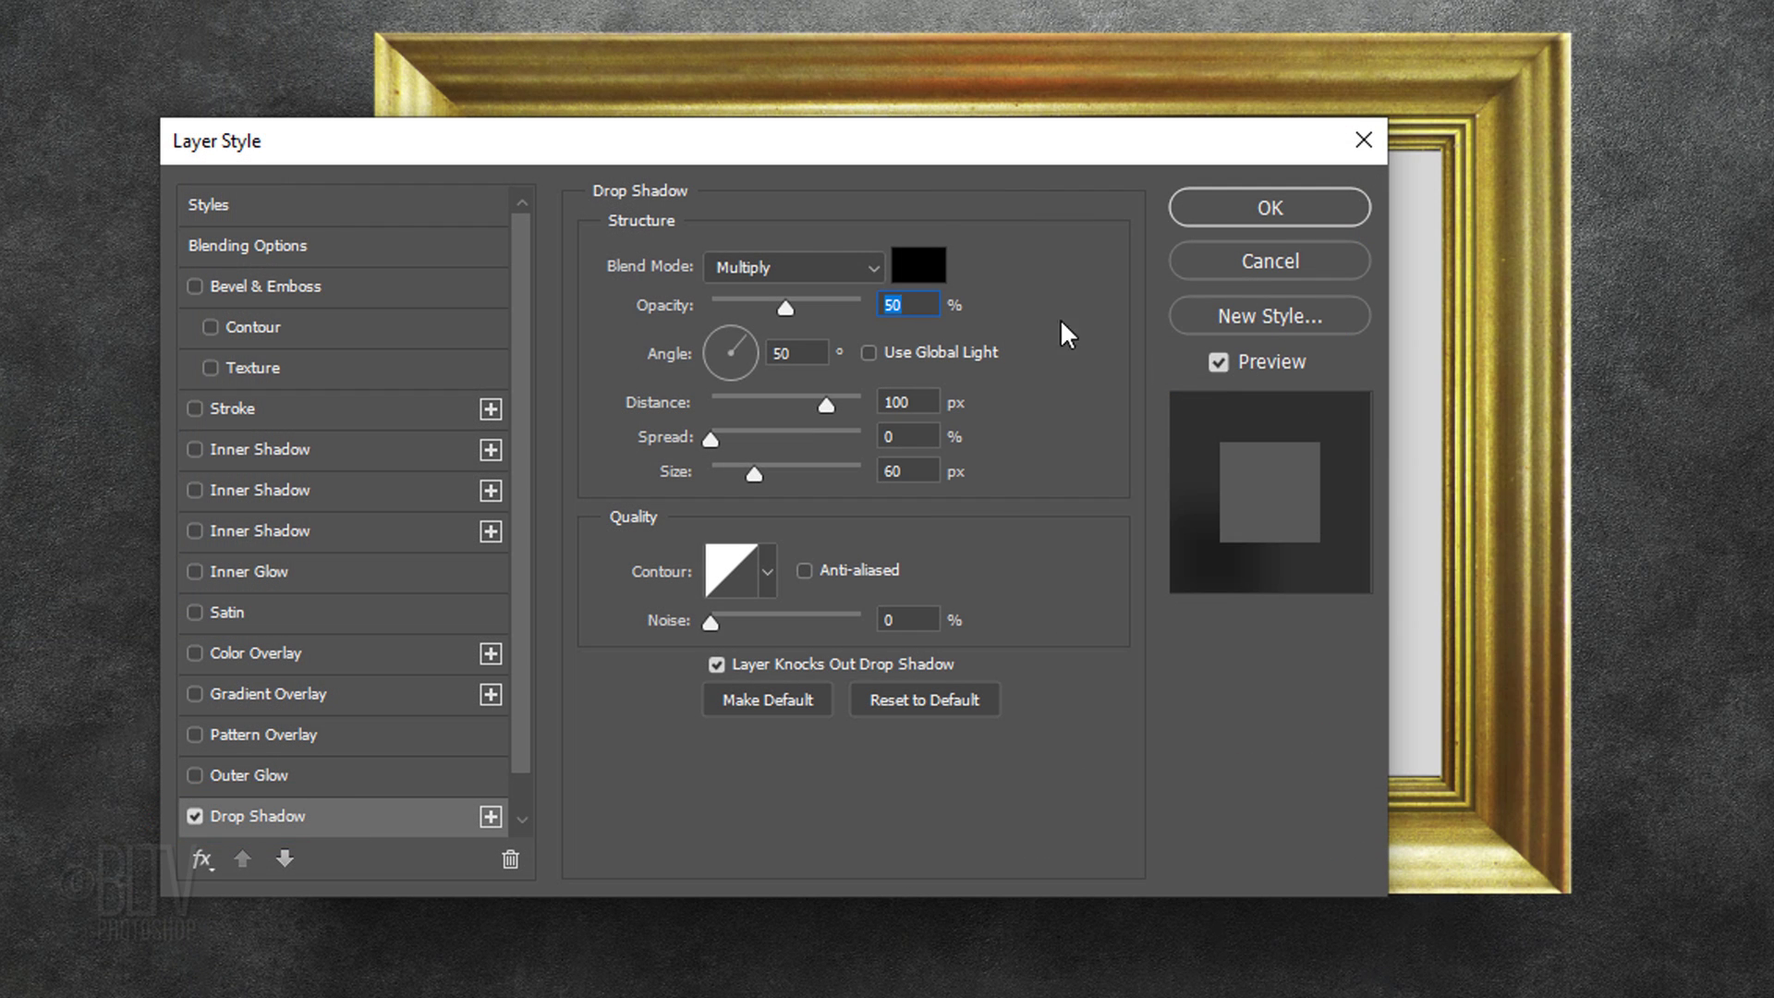
drag(462, 157, 626, 140)
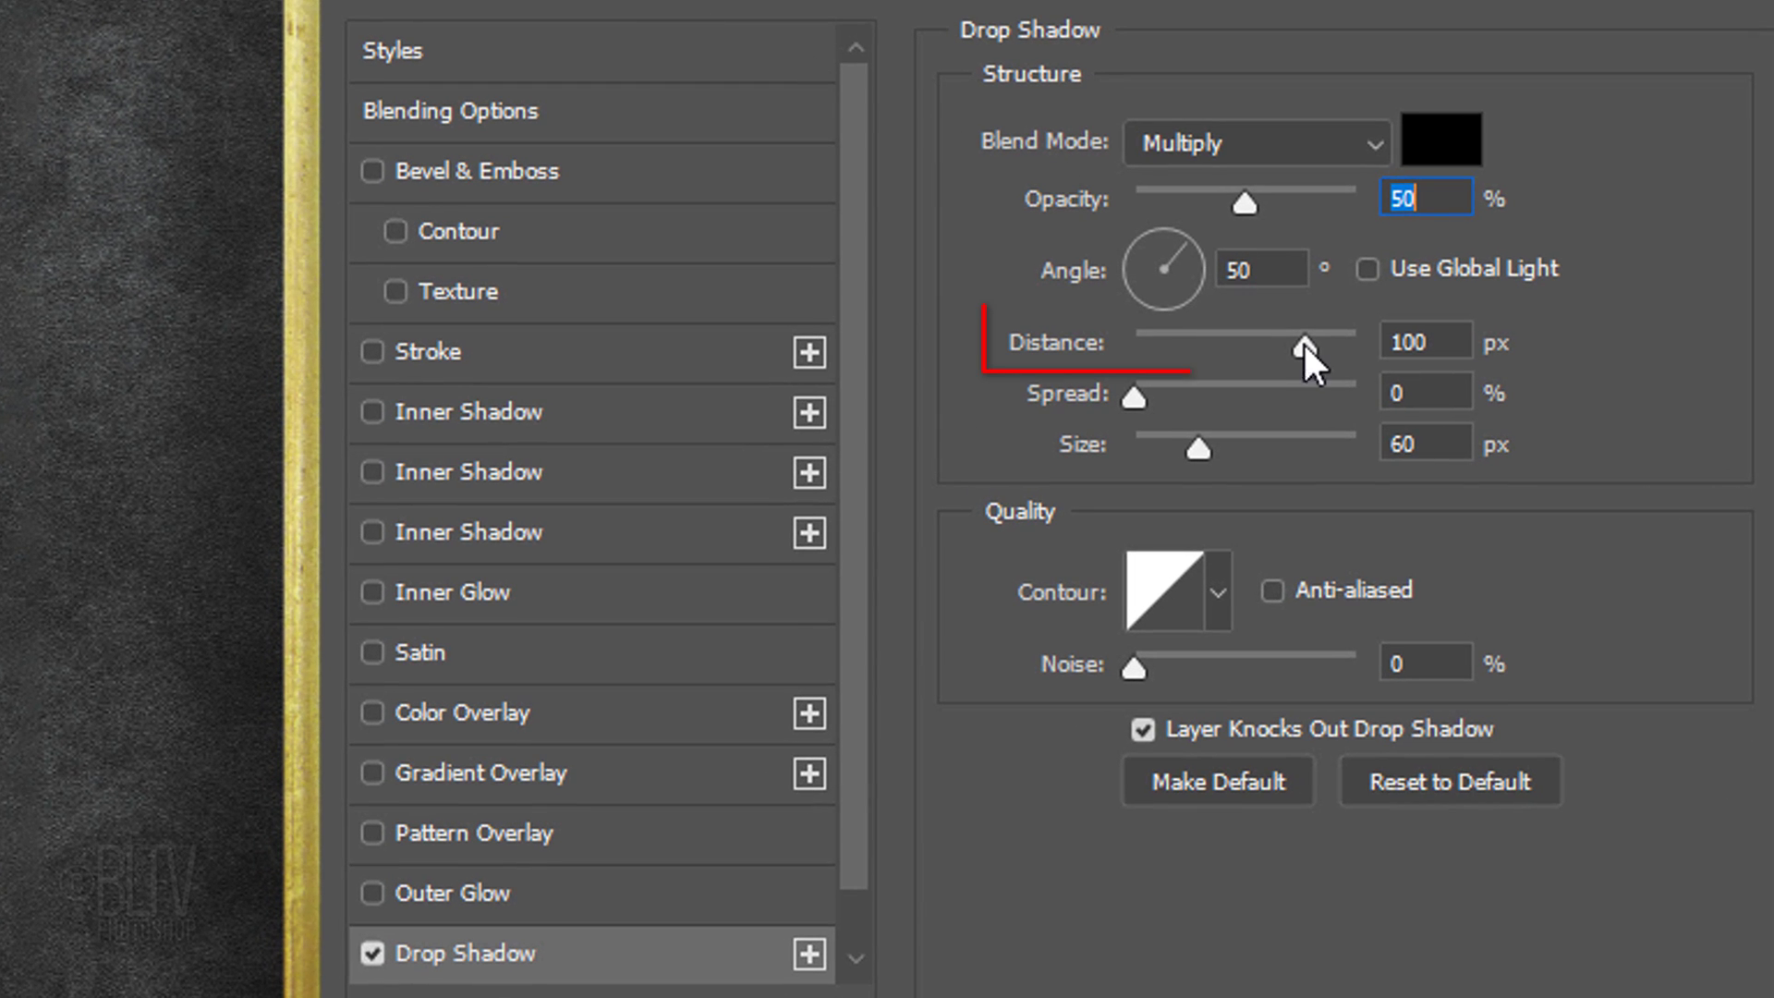
drag(1305, 344, 1249, 338)
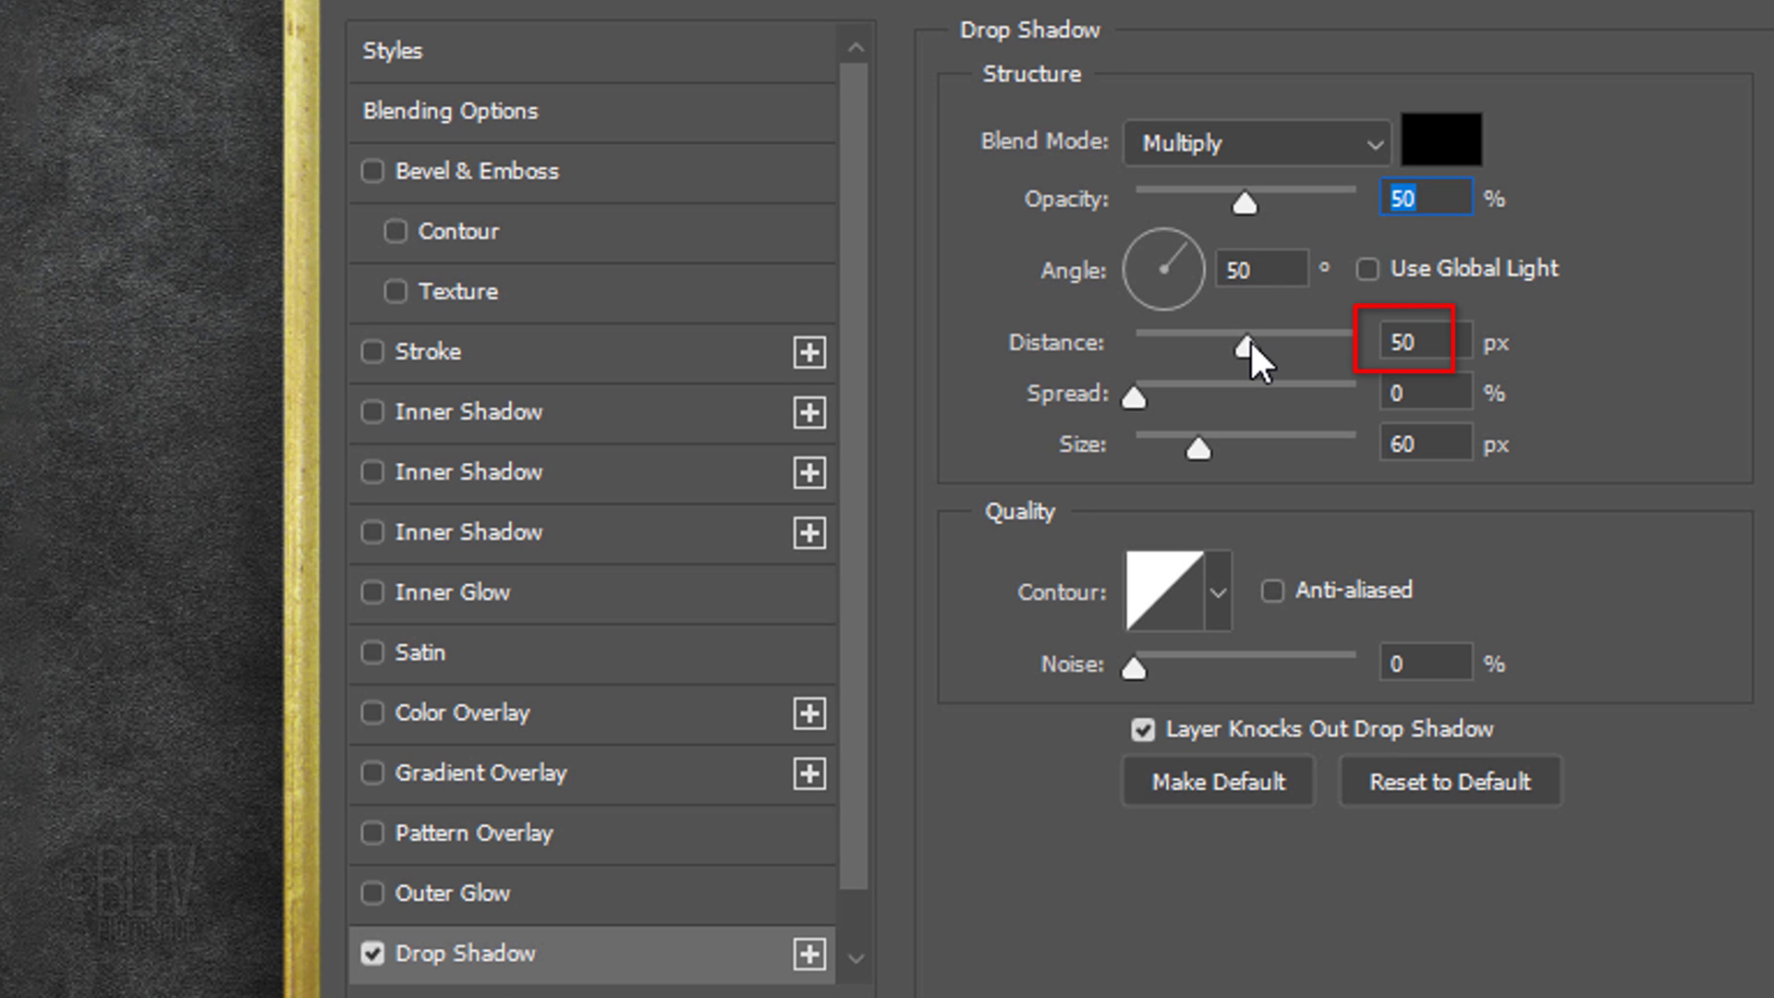
click(1248, 344)
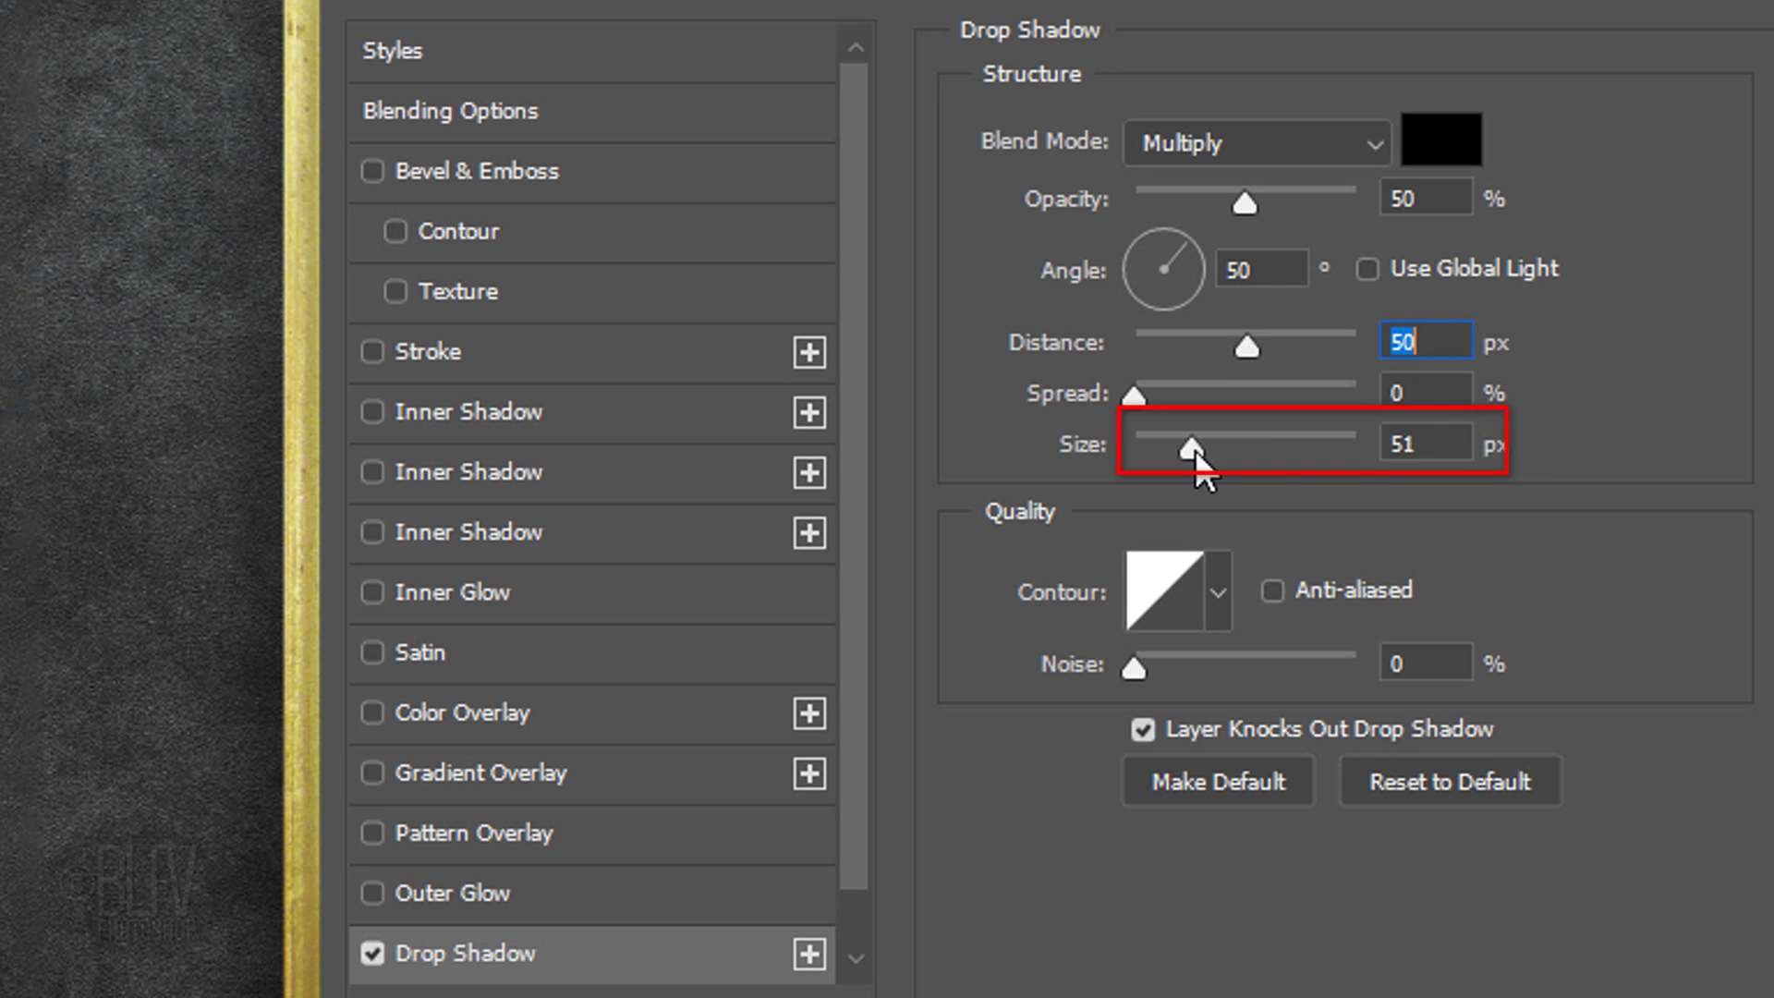
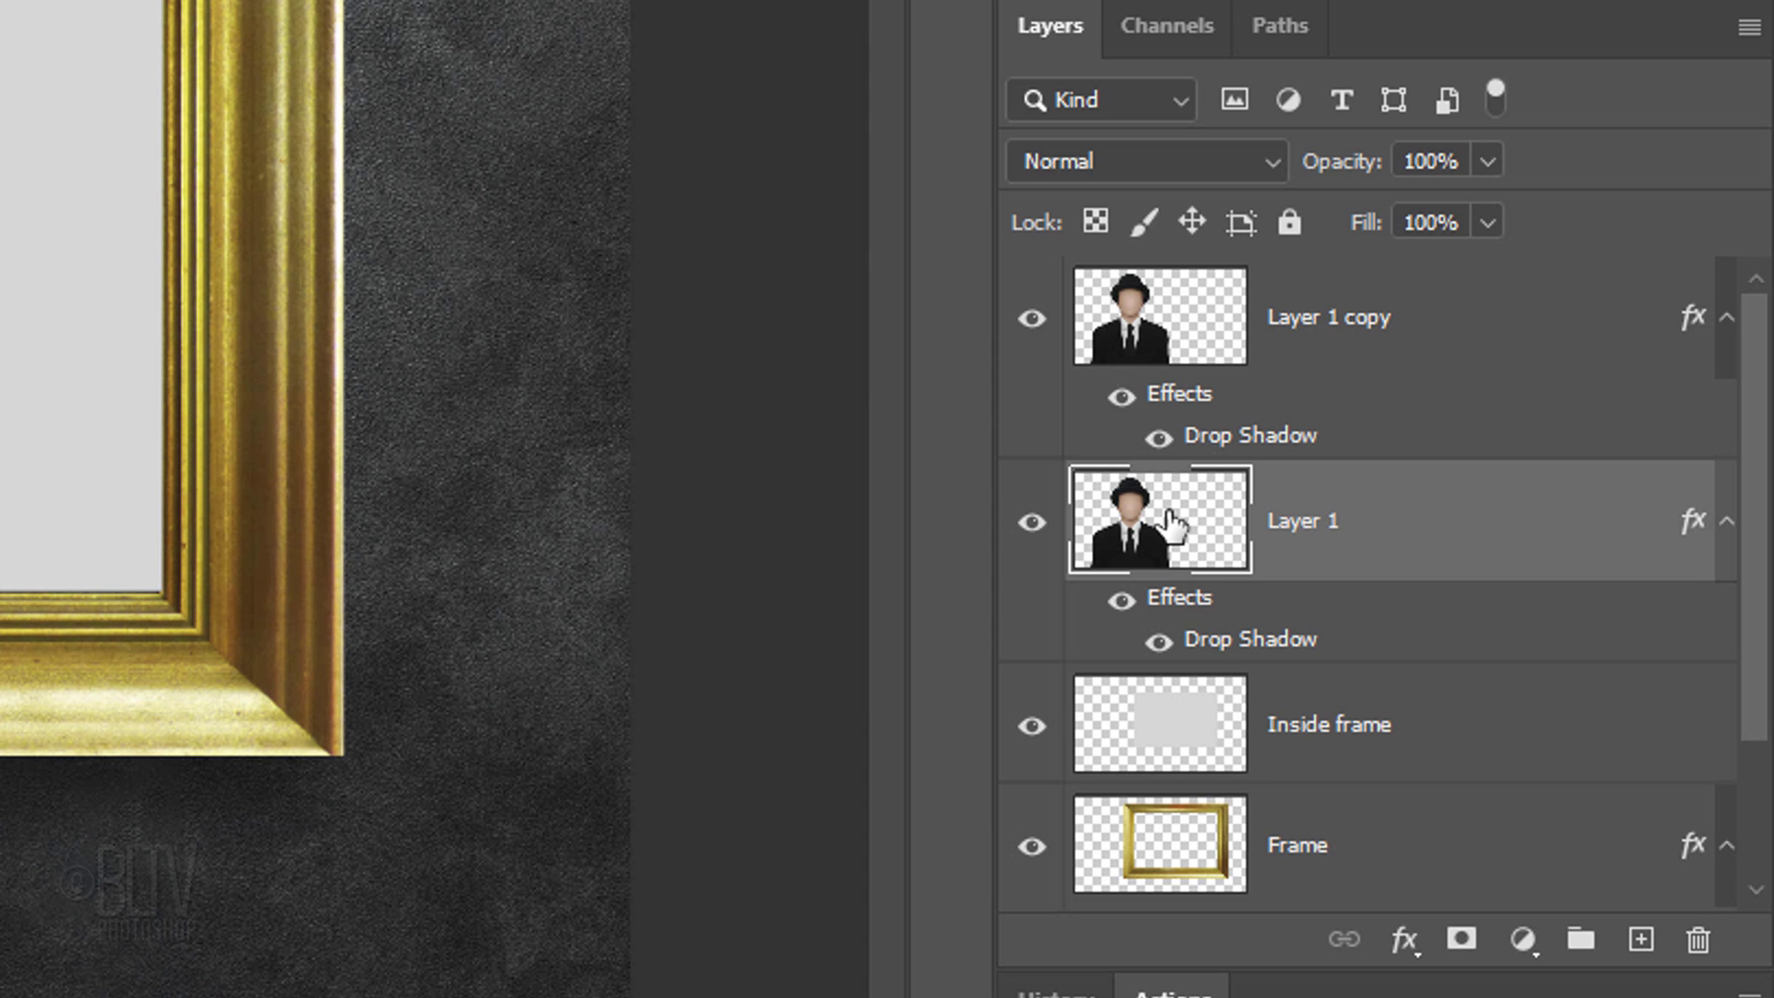
- Group all layers from Layer 1 down to Background, leaving Layer 1 copy outside the group
drag(1760, 561, 1753, 792)
shift+click(1170, 852)
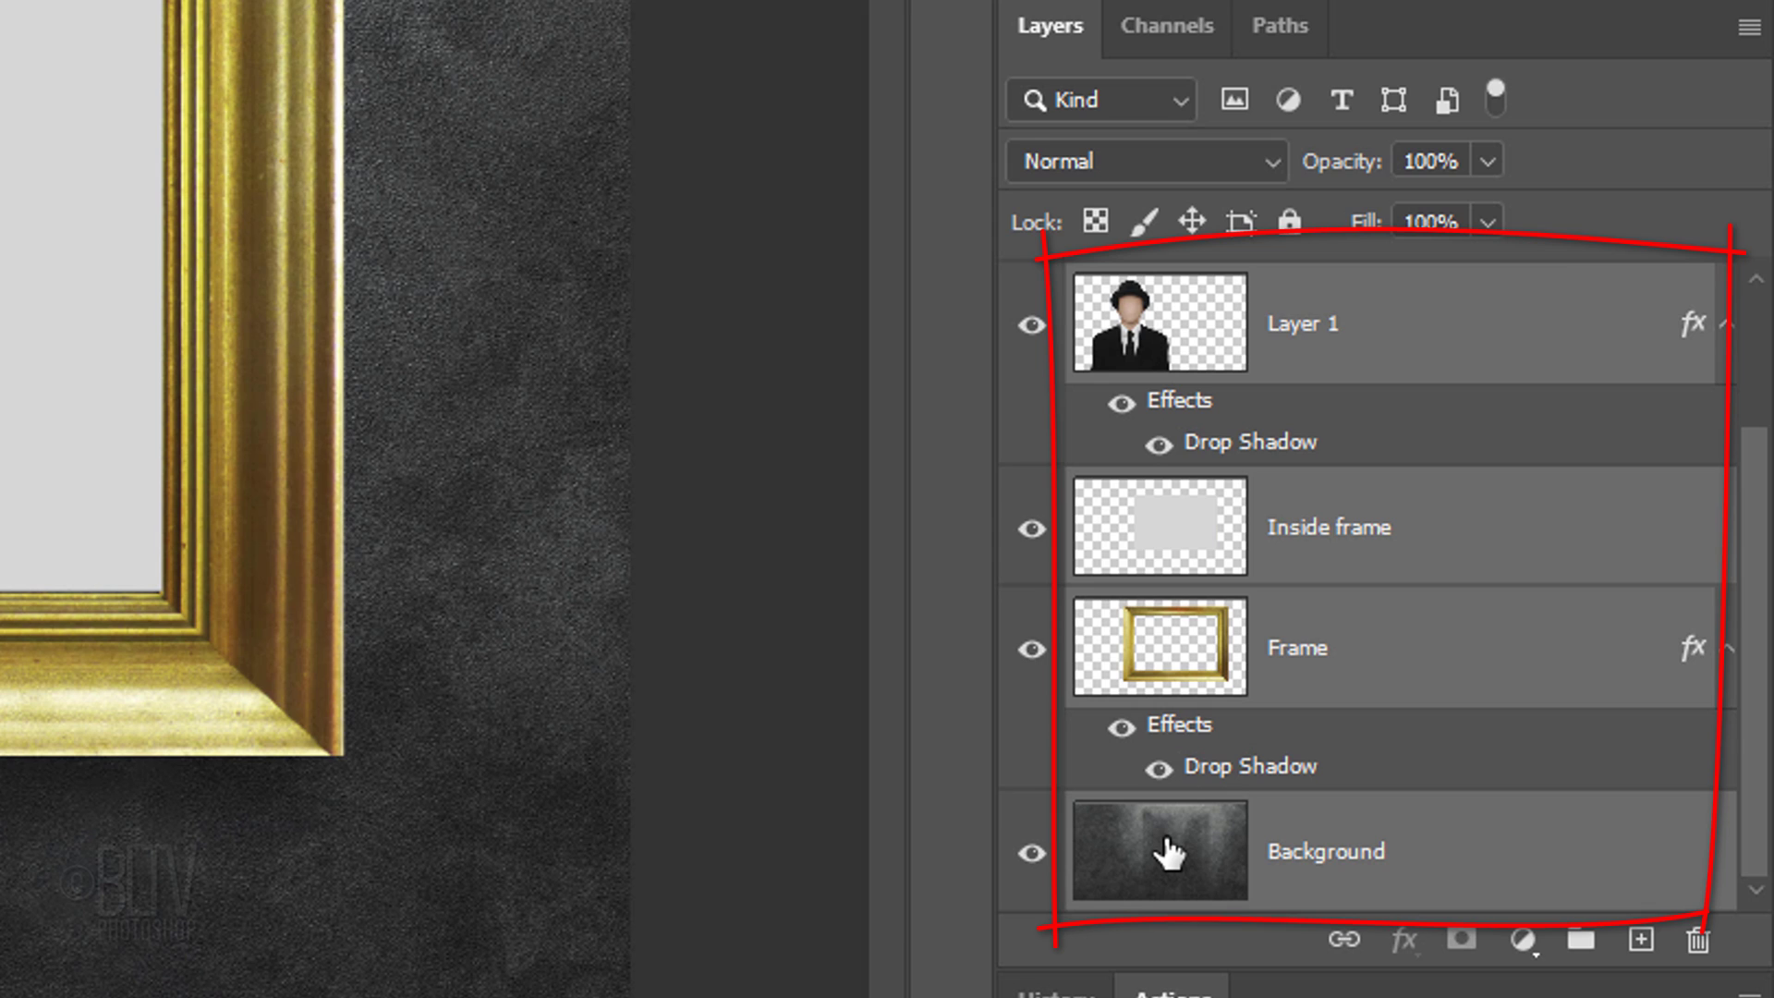
key(ctrl+g)
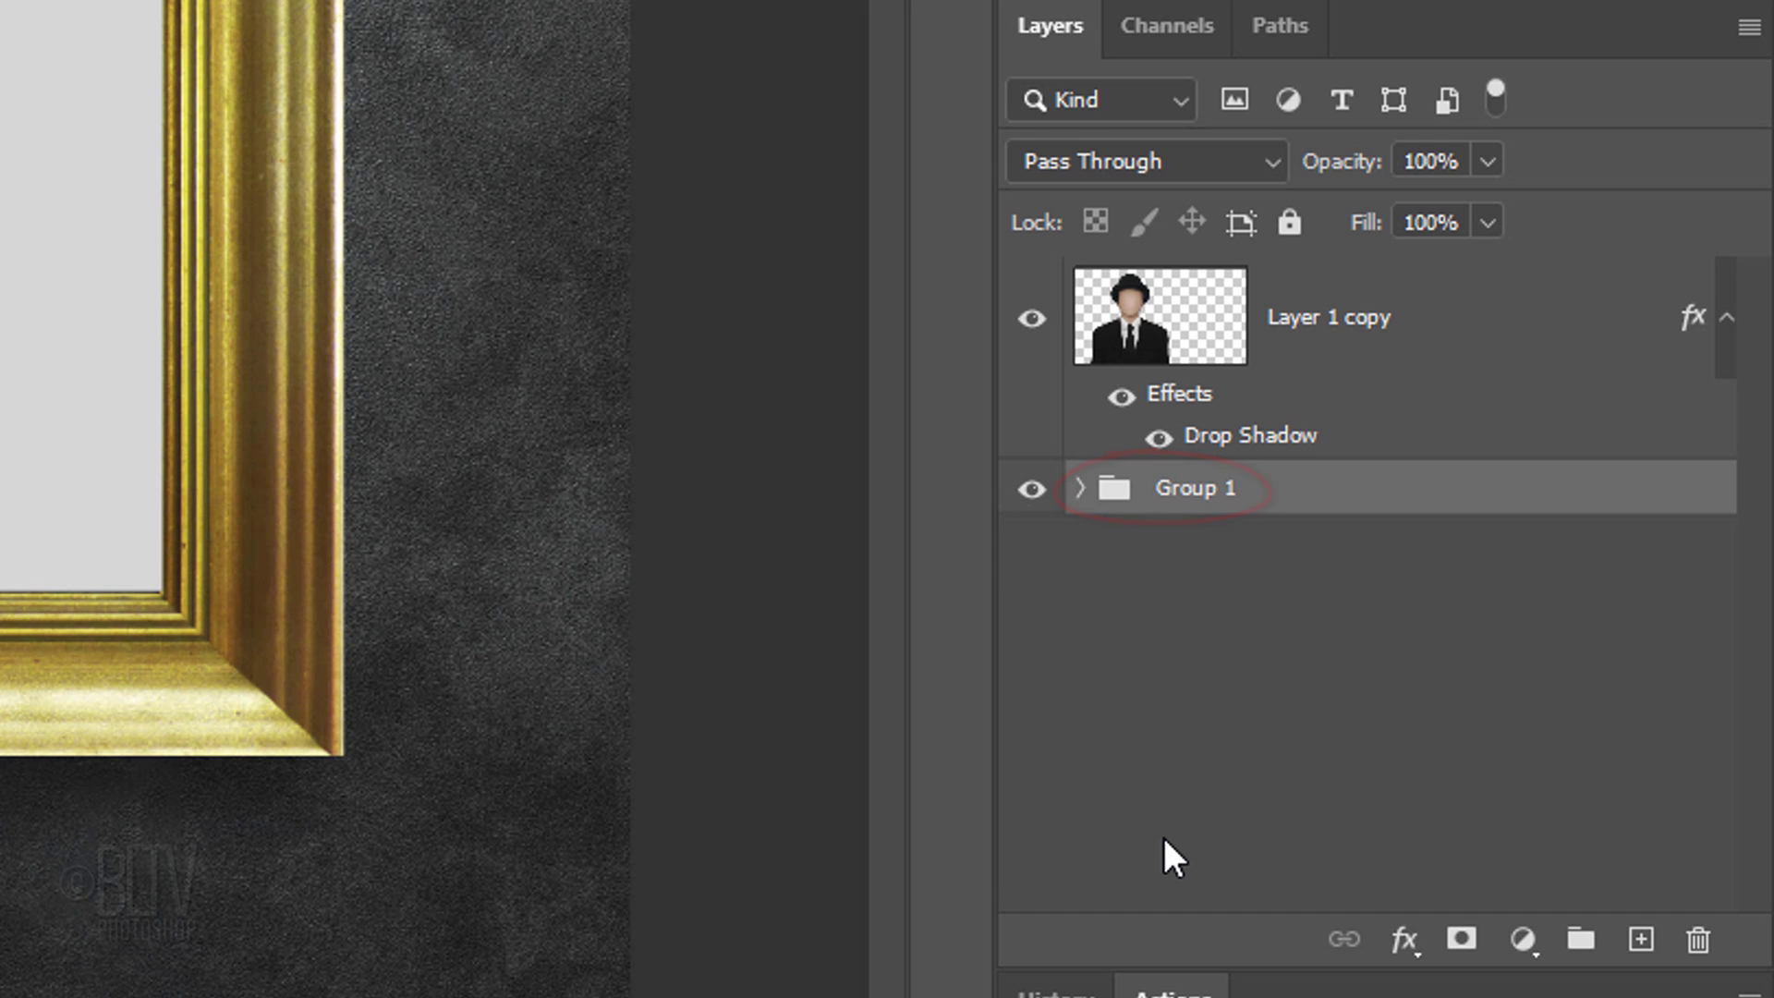
- Duplicate the new group four times
key(ctrl+j)
key(ctrl+j)
key(ctrl+j)
key(ctrl+j)
key(ctrl+j)
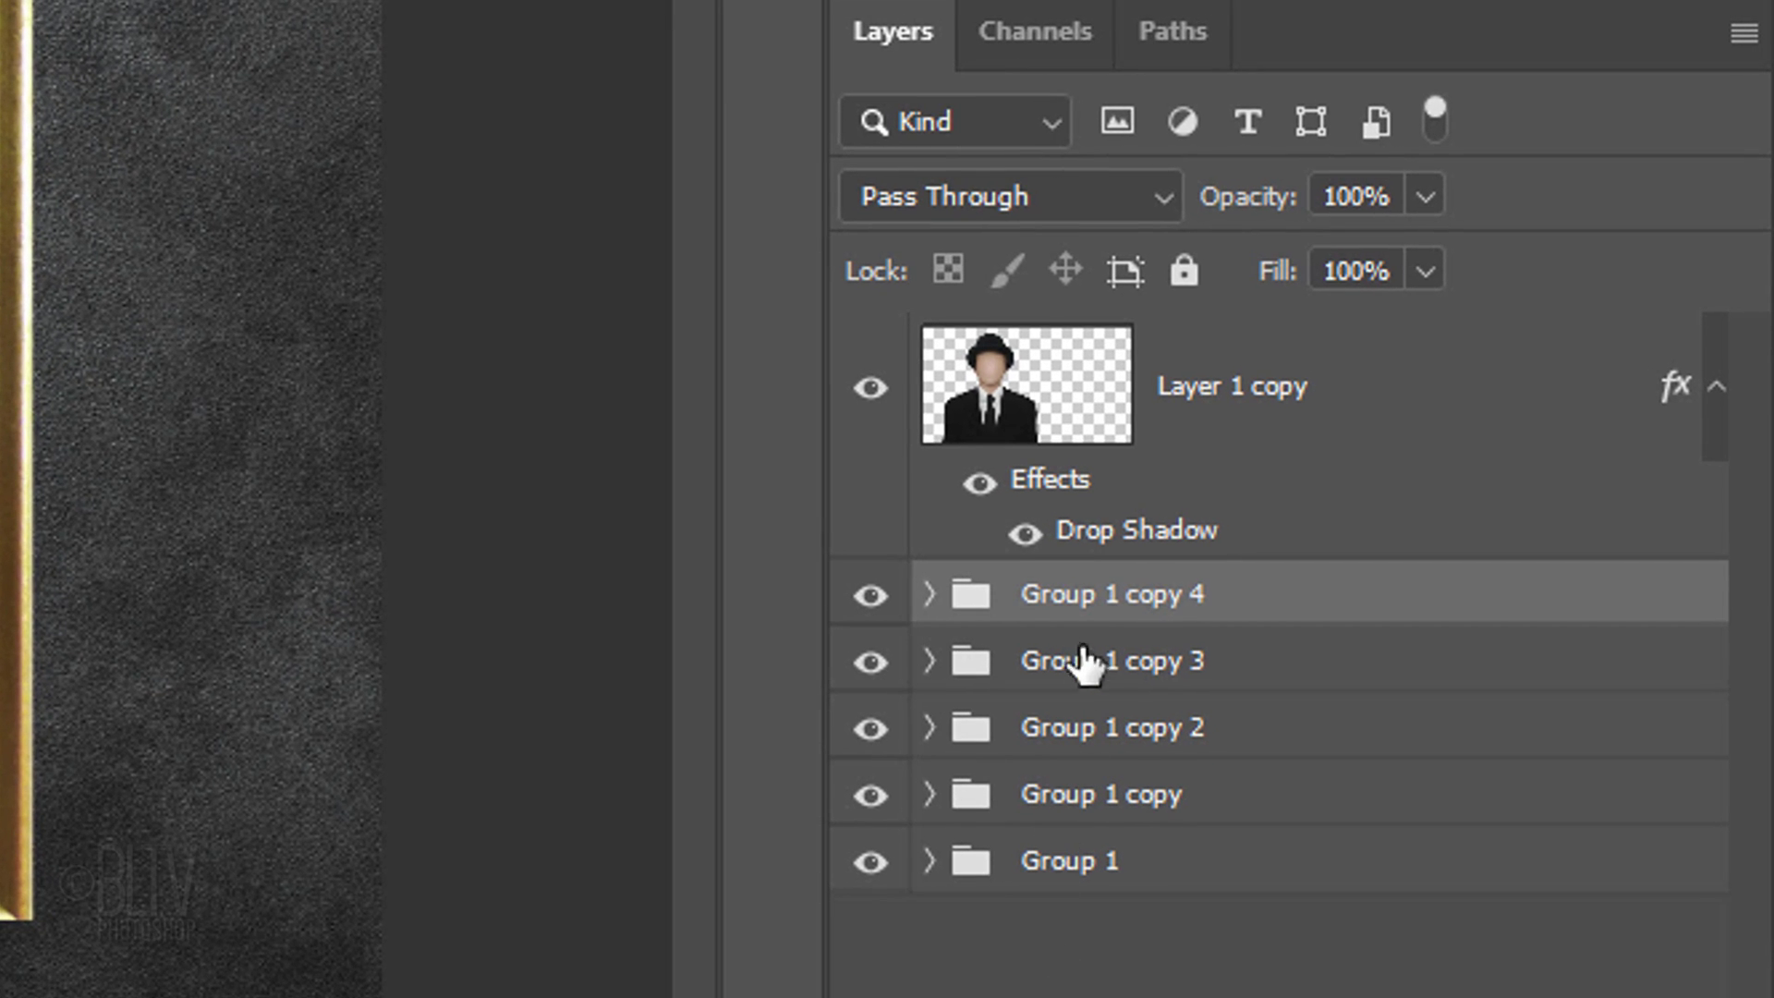
- Rename the five groups 5, 4, 3, 2 and 1 in order from the uppermost group down
double_click(1150, 548)
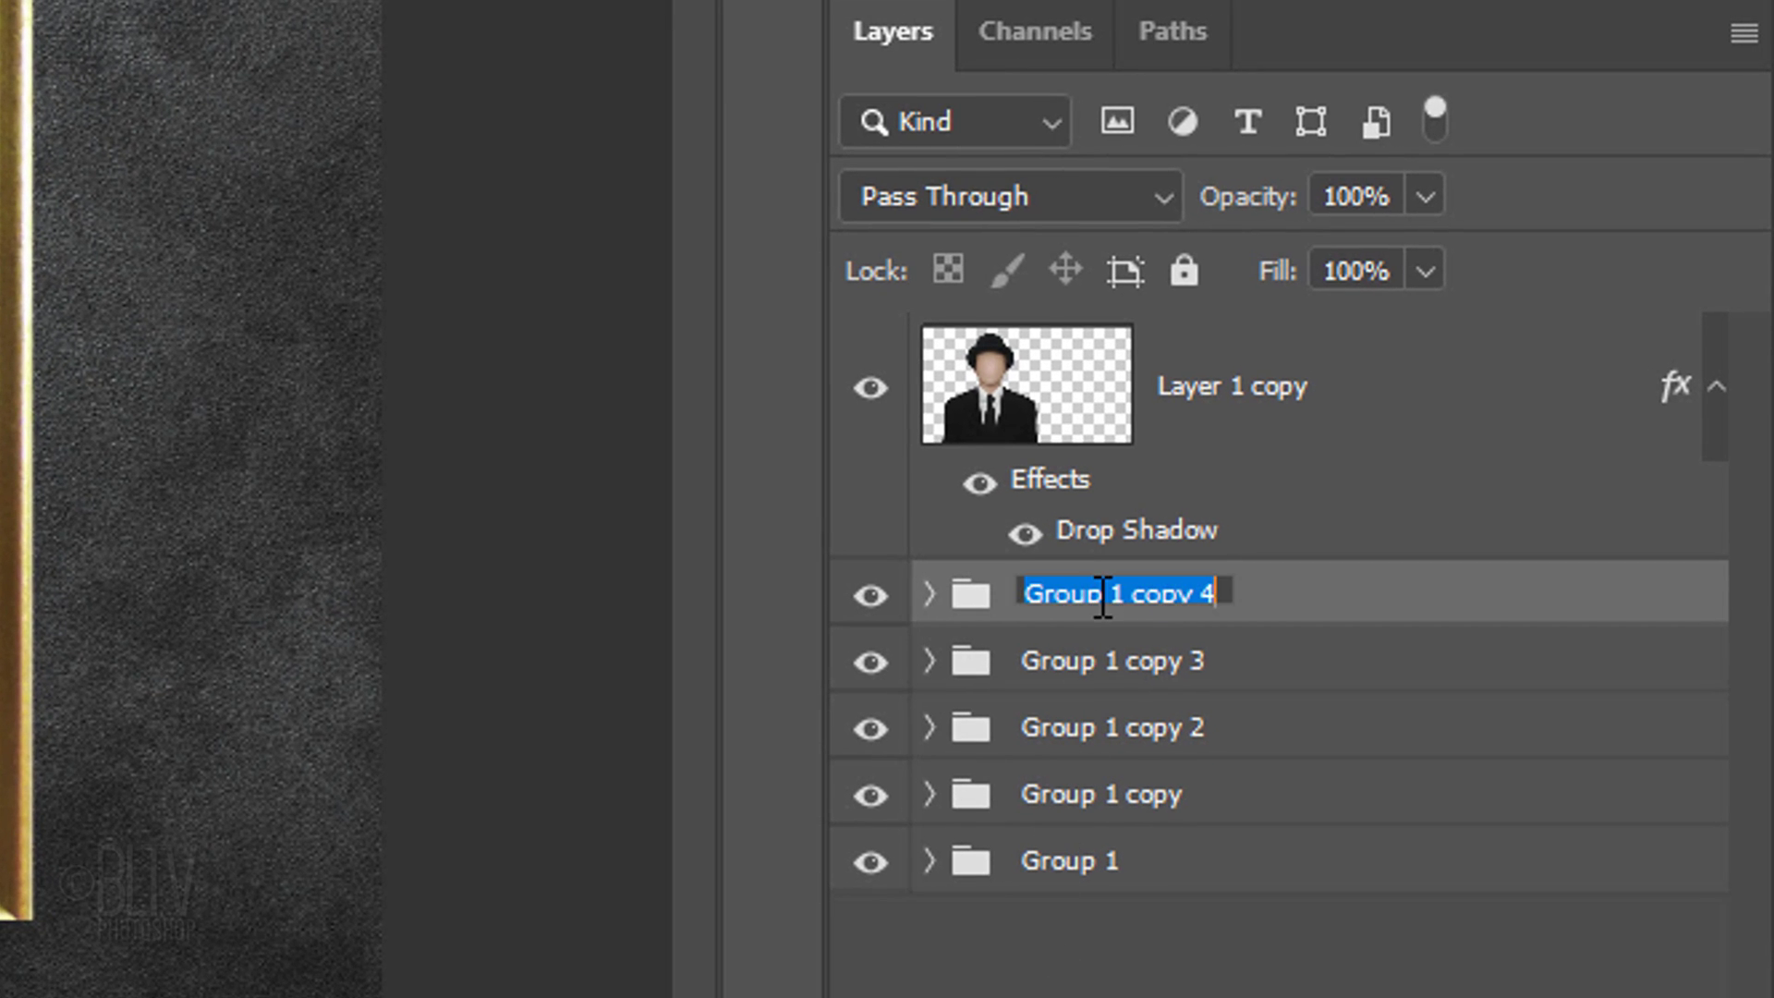
text(5)
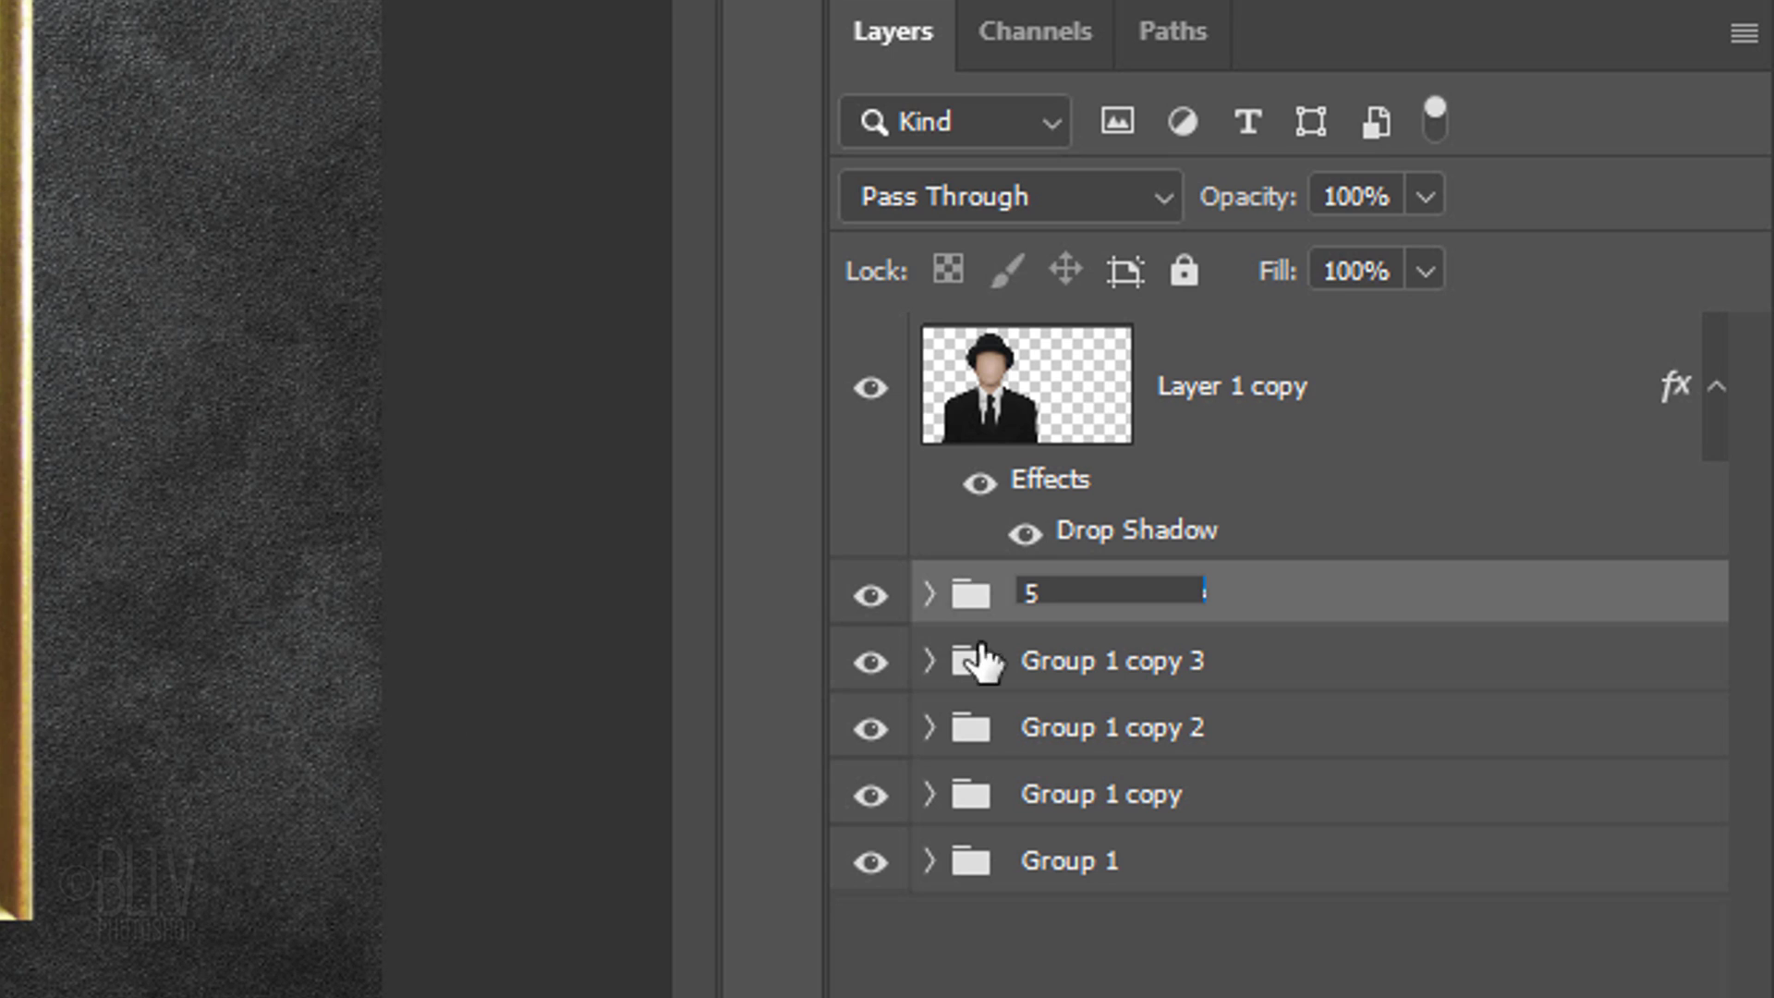
double_click(1091, 654)
text(4)
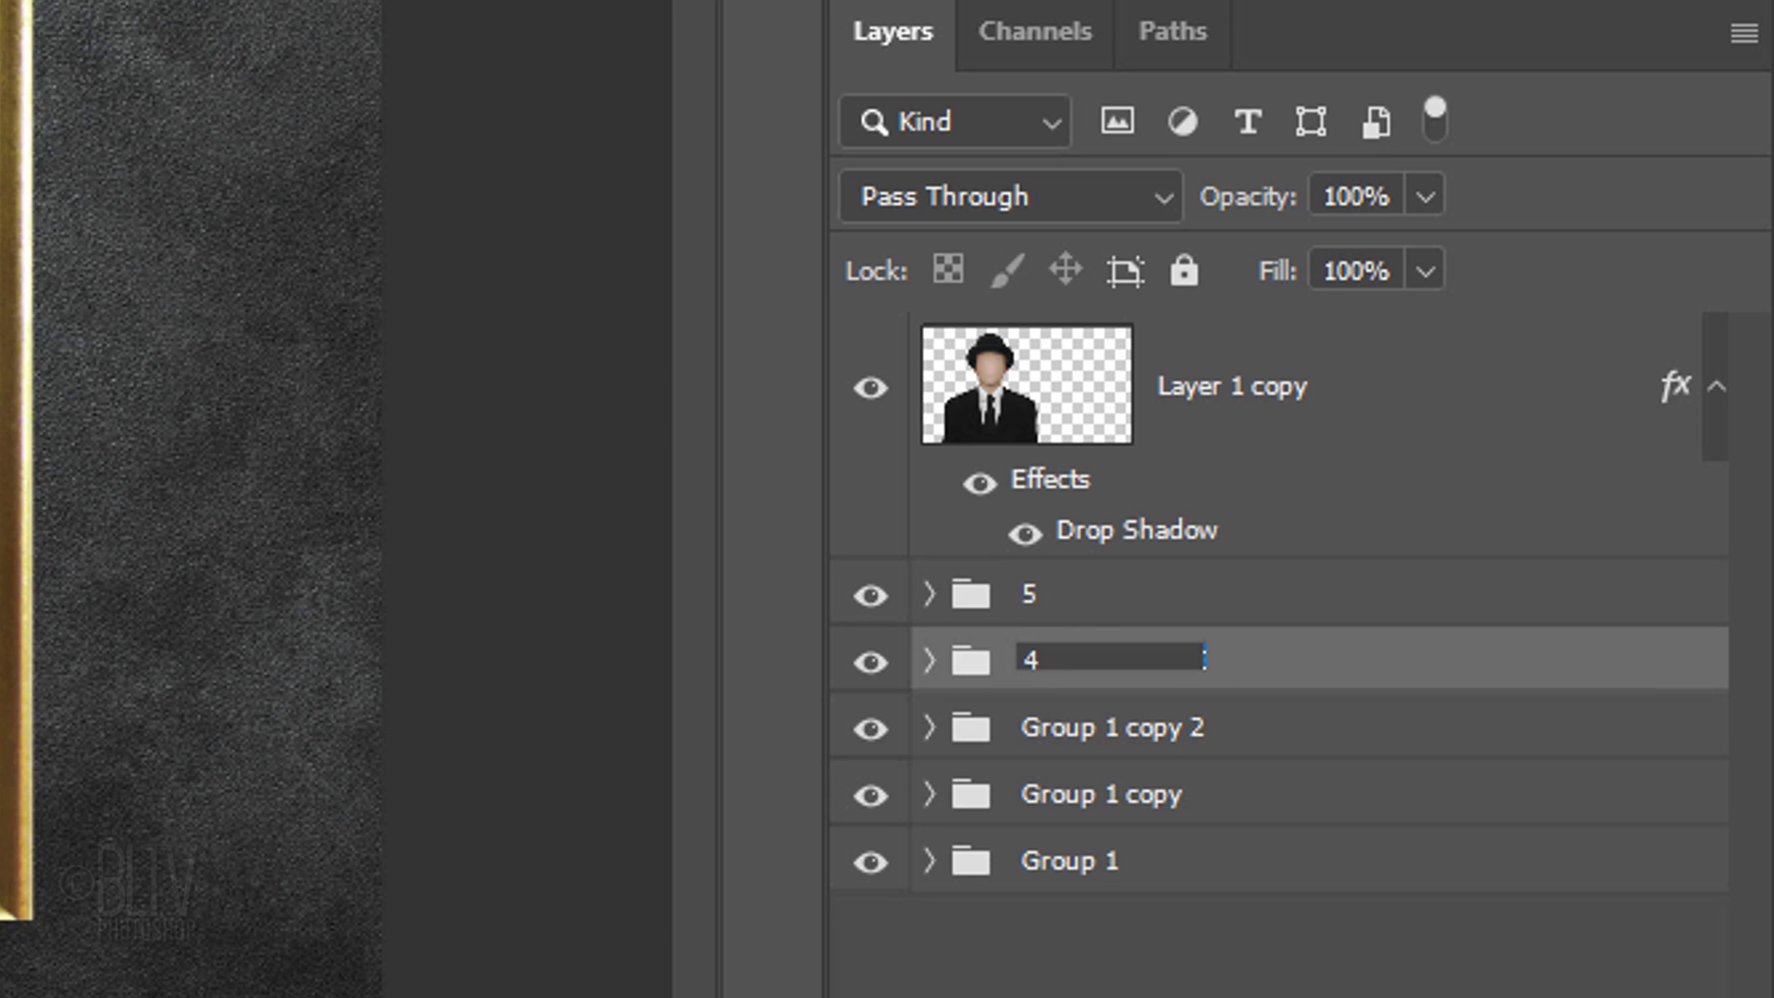
double_click(1029, 727)
text(3)
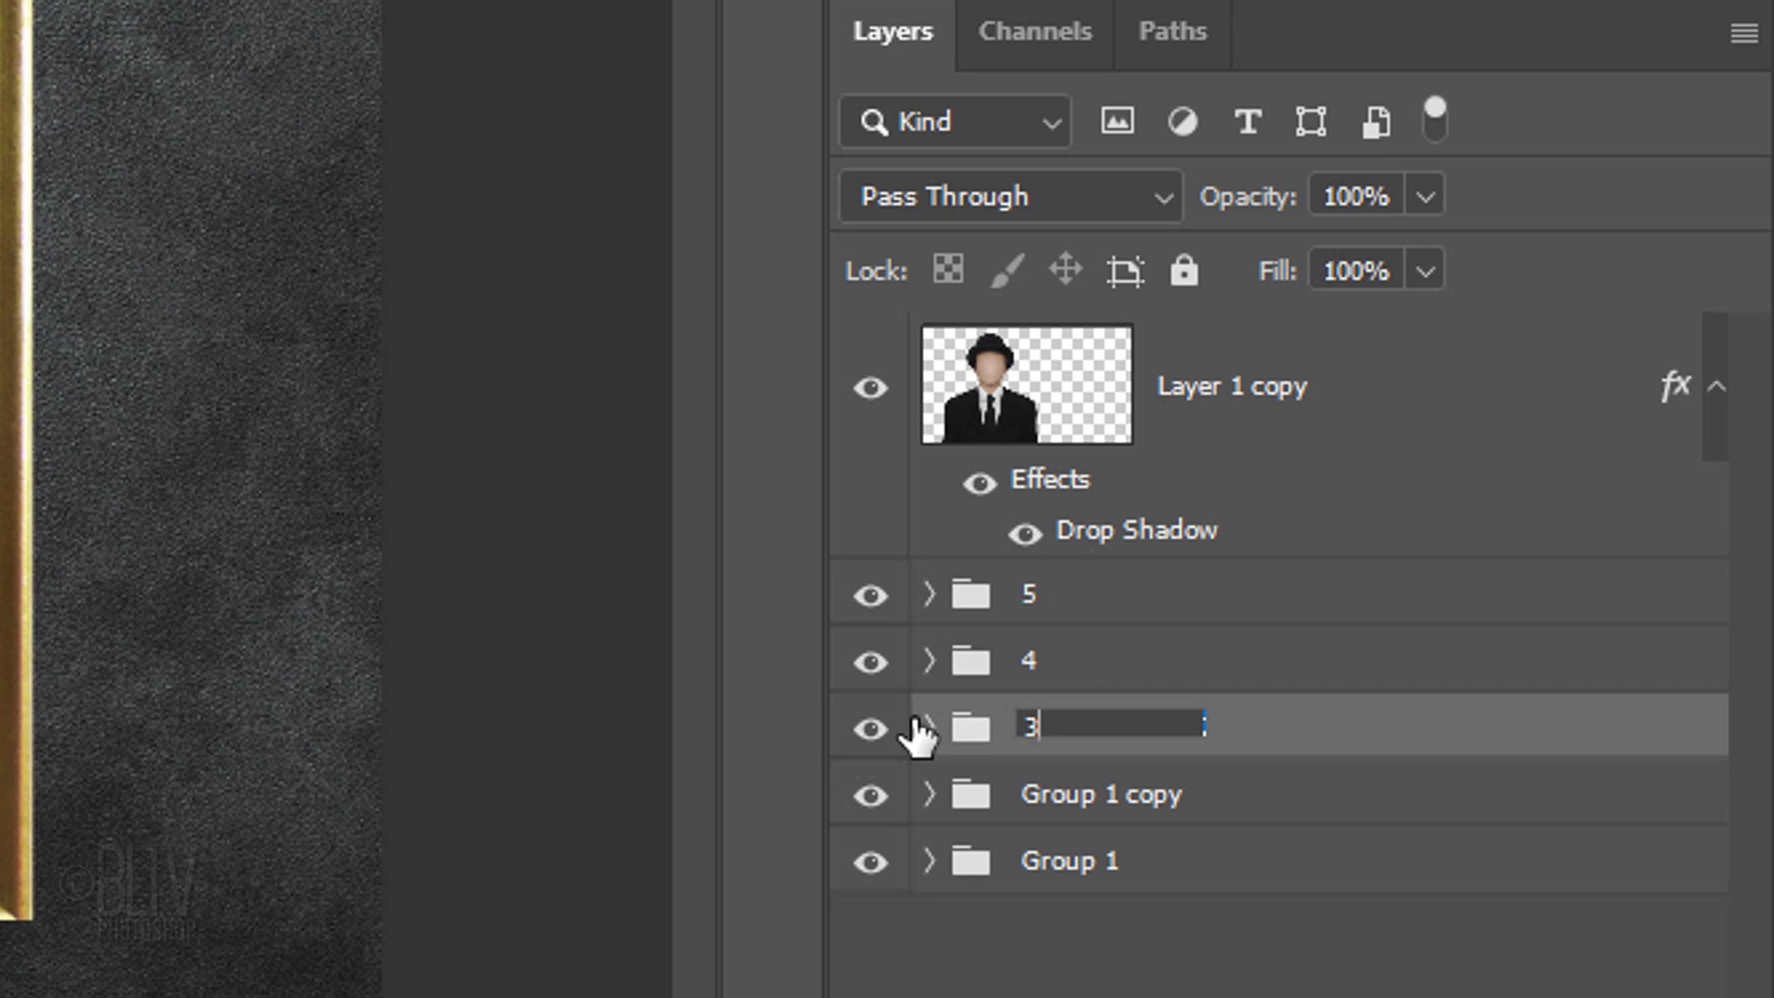
double_click(1082, 793)
text(2)
double_click(950, 850)
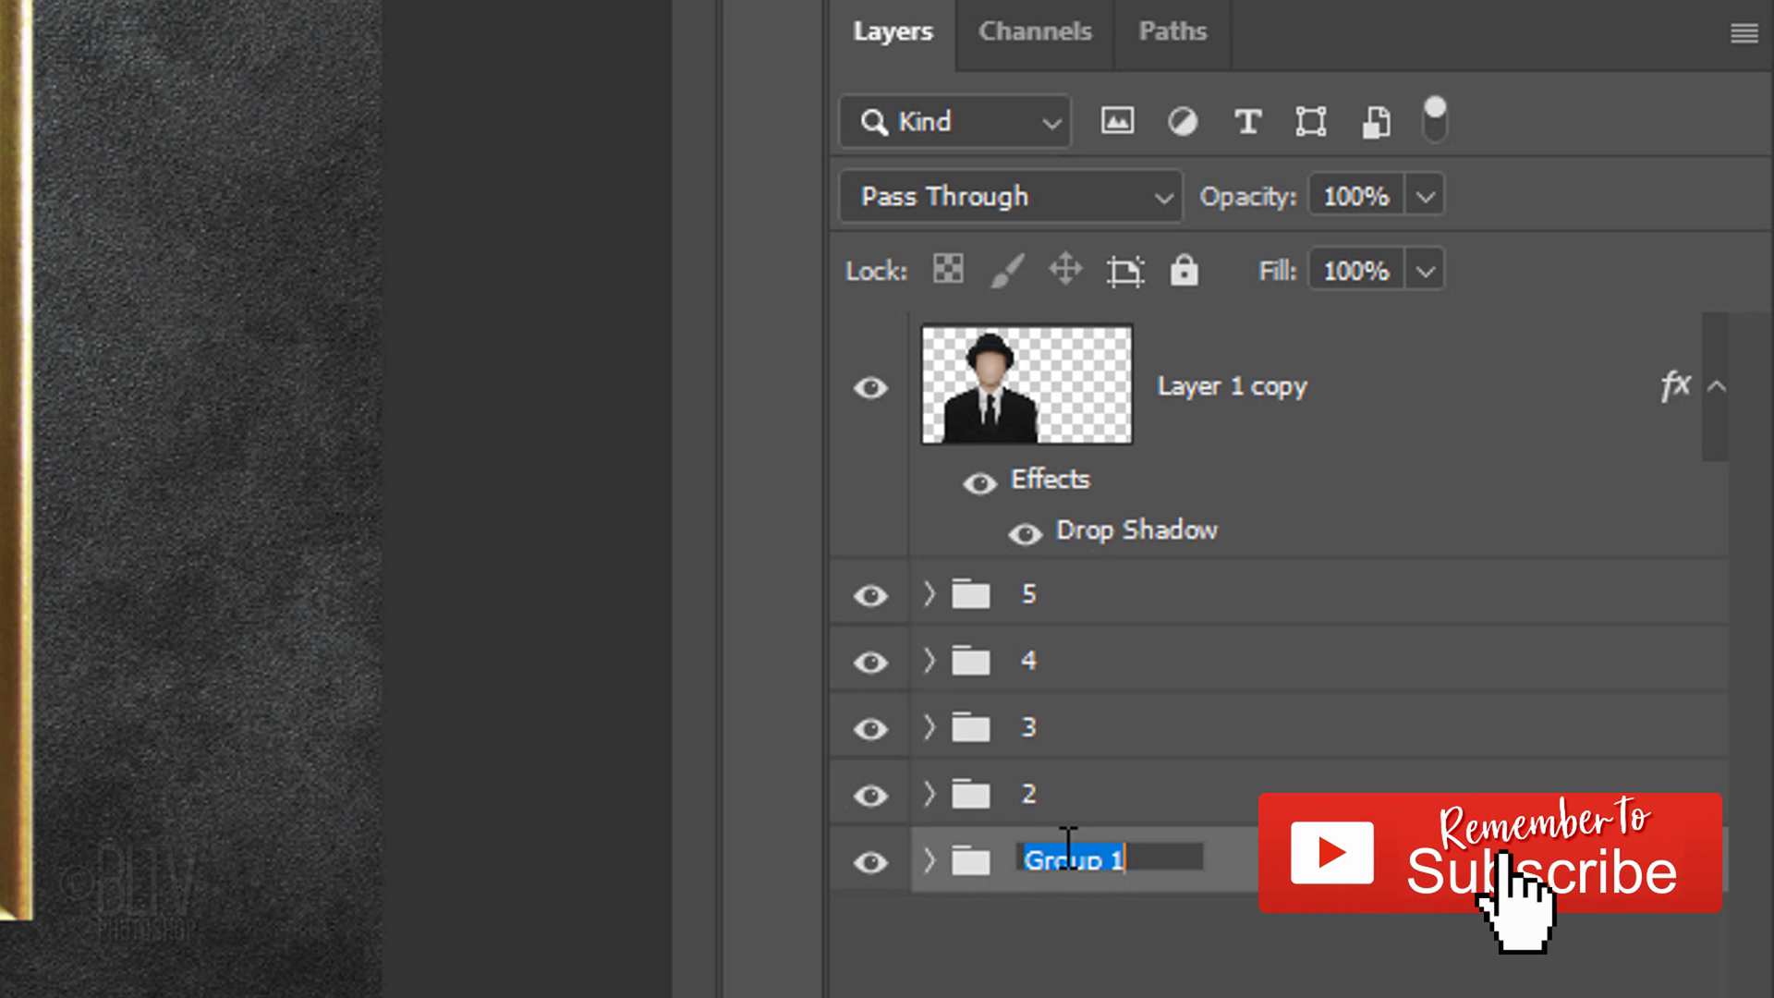
text(1)
key(Return)
- Hide groups 5 through 2, and hide Layer 1 inside group 1
drag(869, 600, 873, 808)
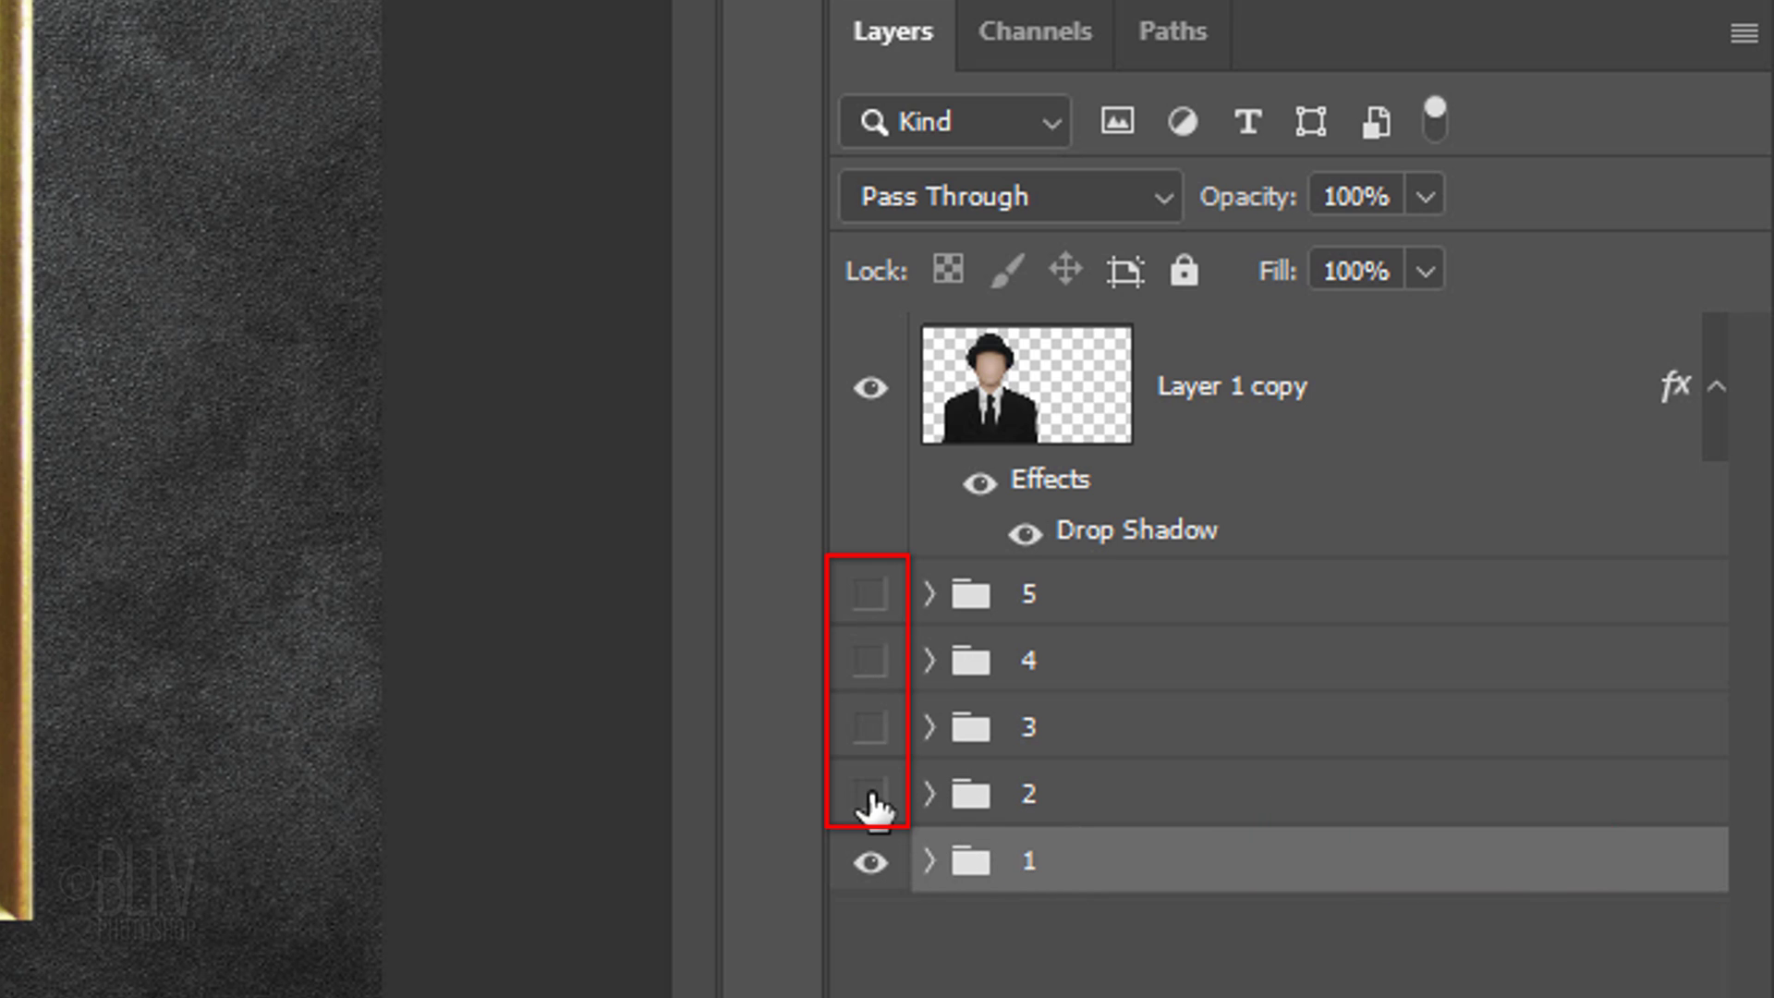
click(927, 861)
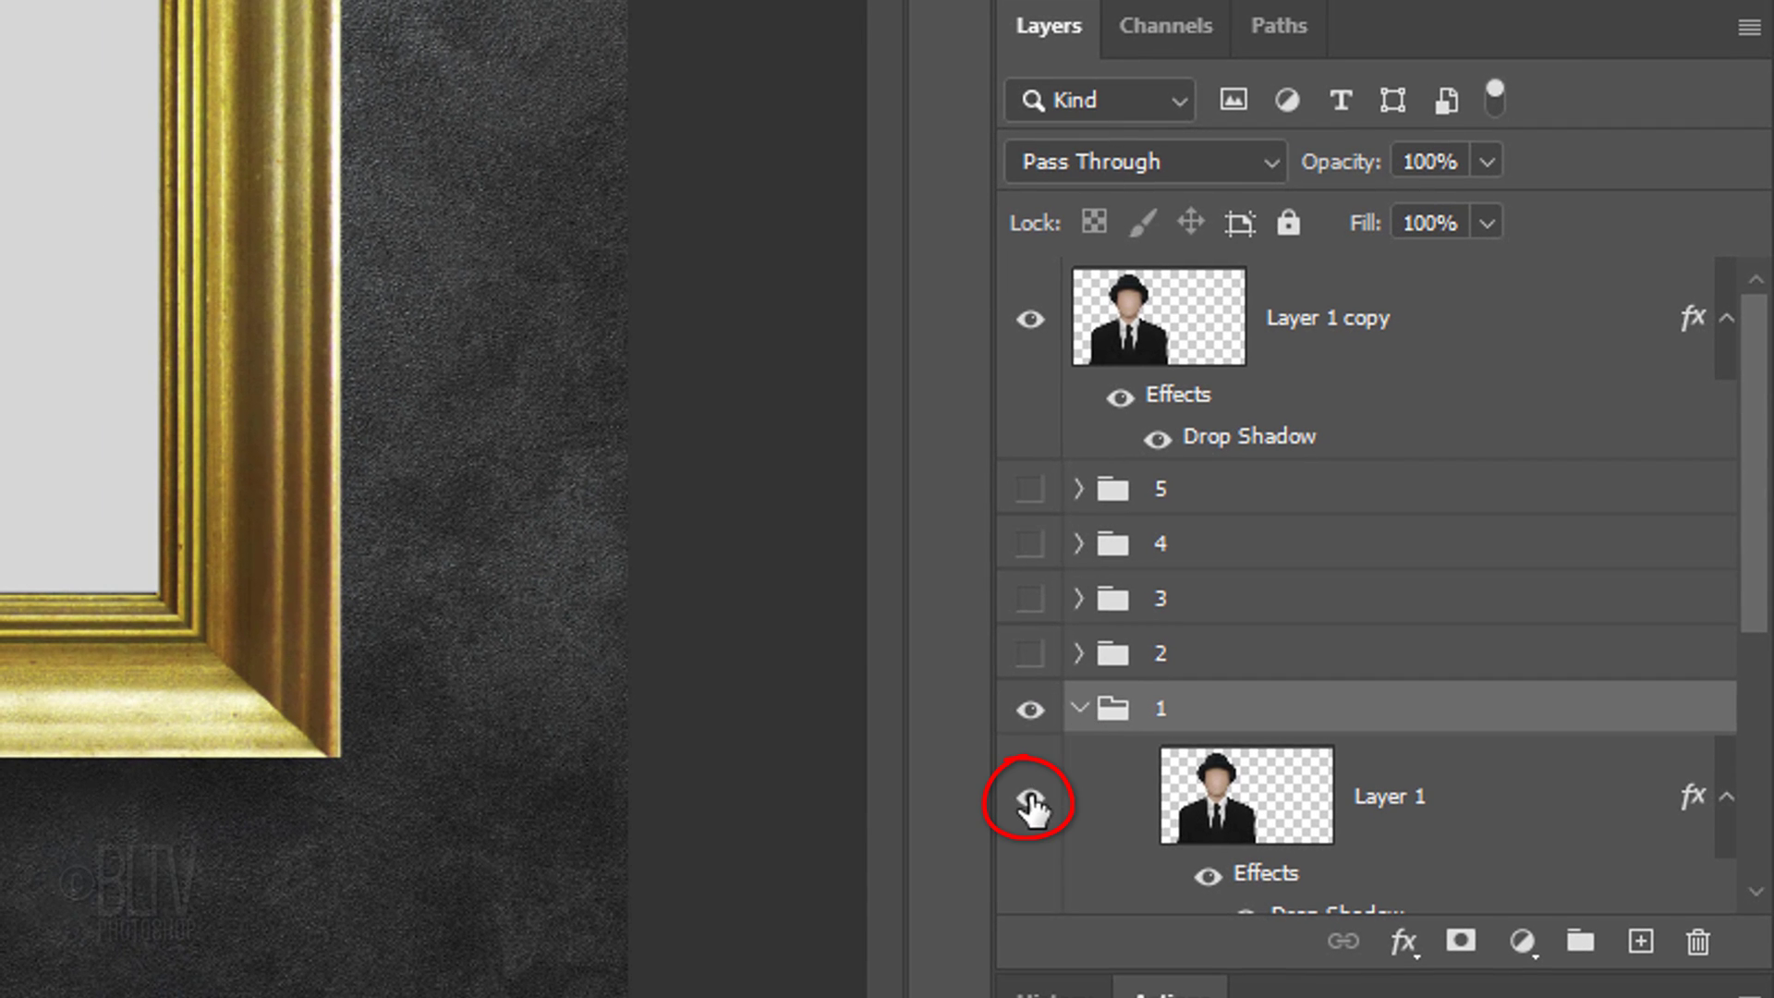
click(1027, 800)
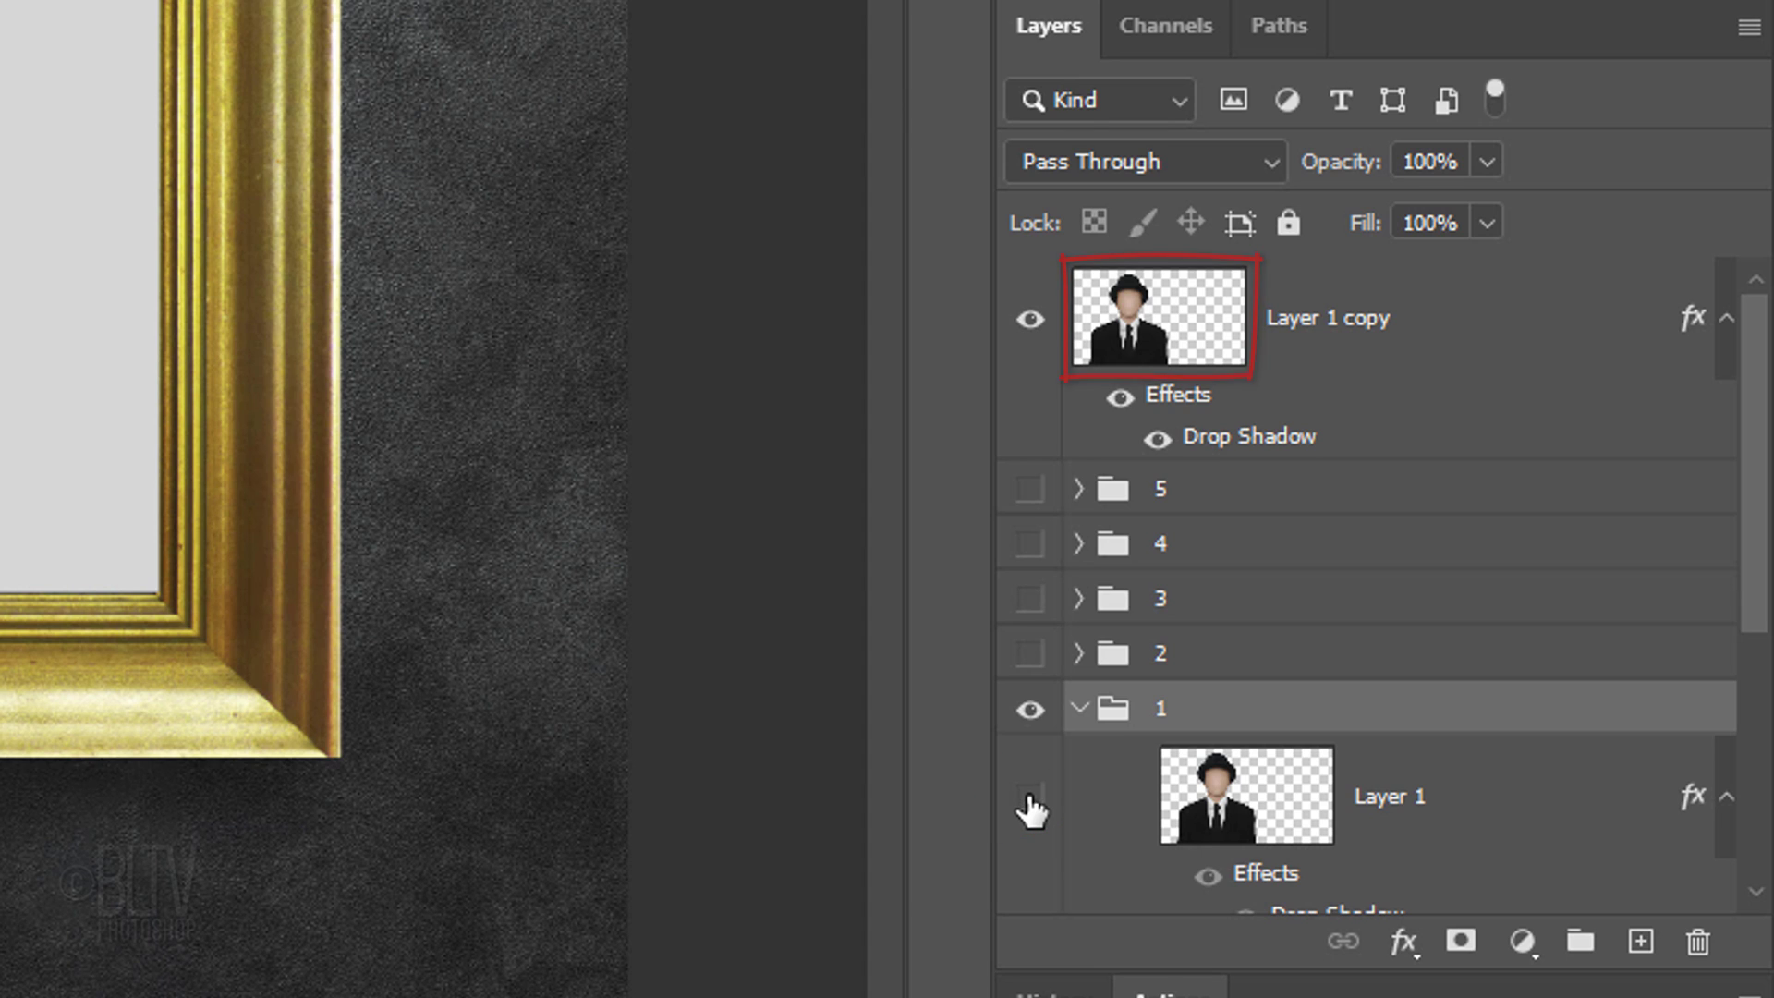
- Load the Inside frame layer of group 1 as a selection and collapse the group
scroll(1746, 594, down, 5)
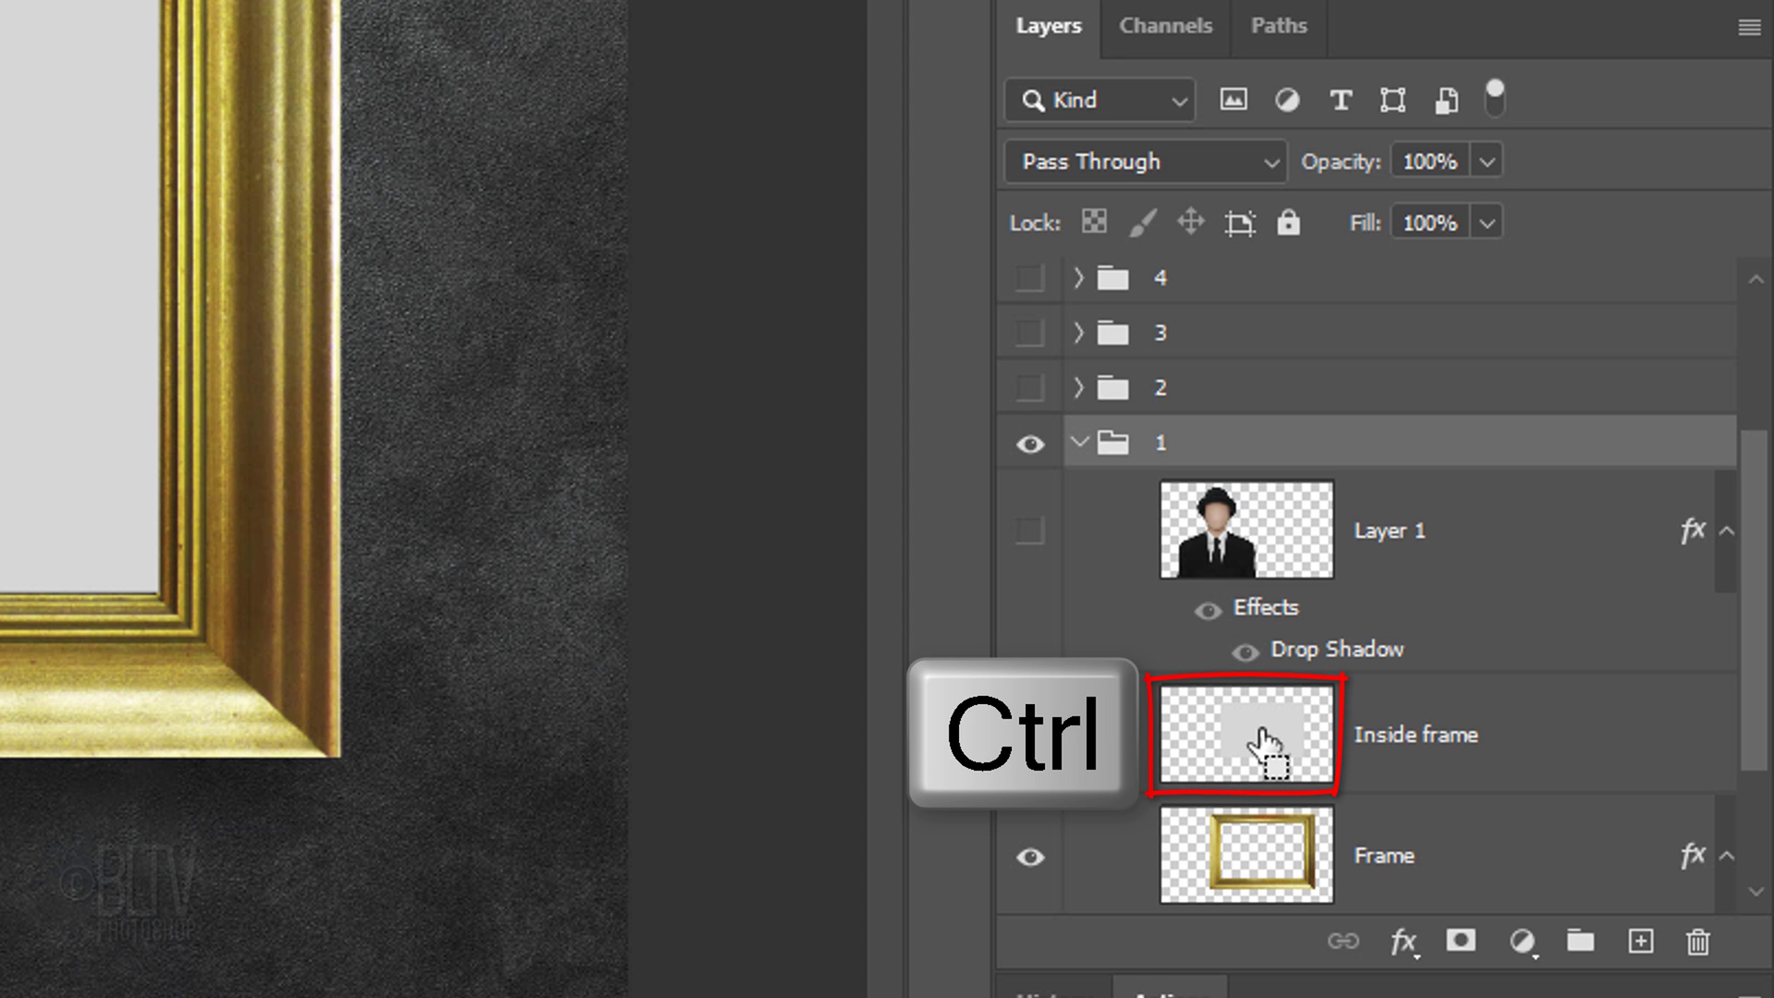
ctrl+click(1261, 739)
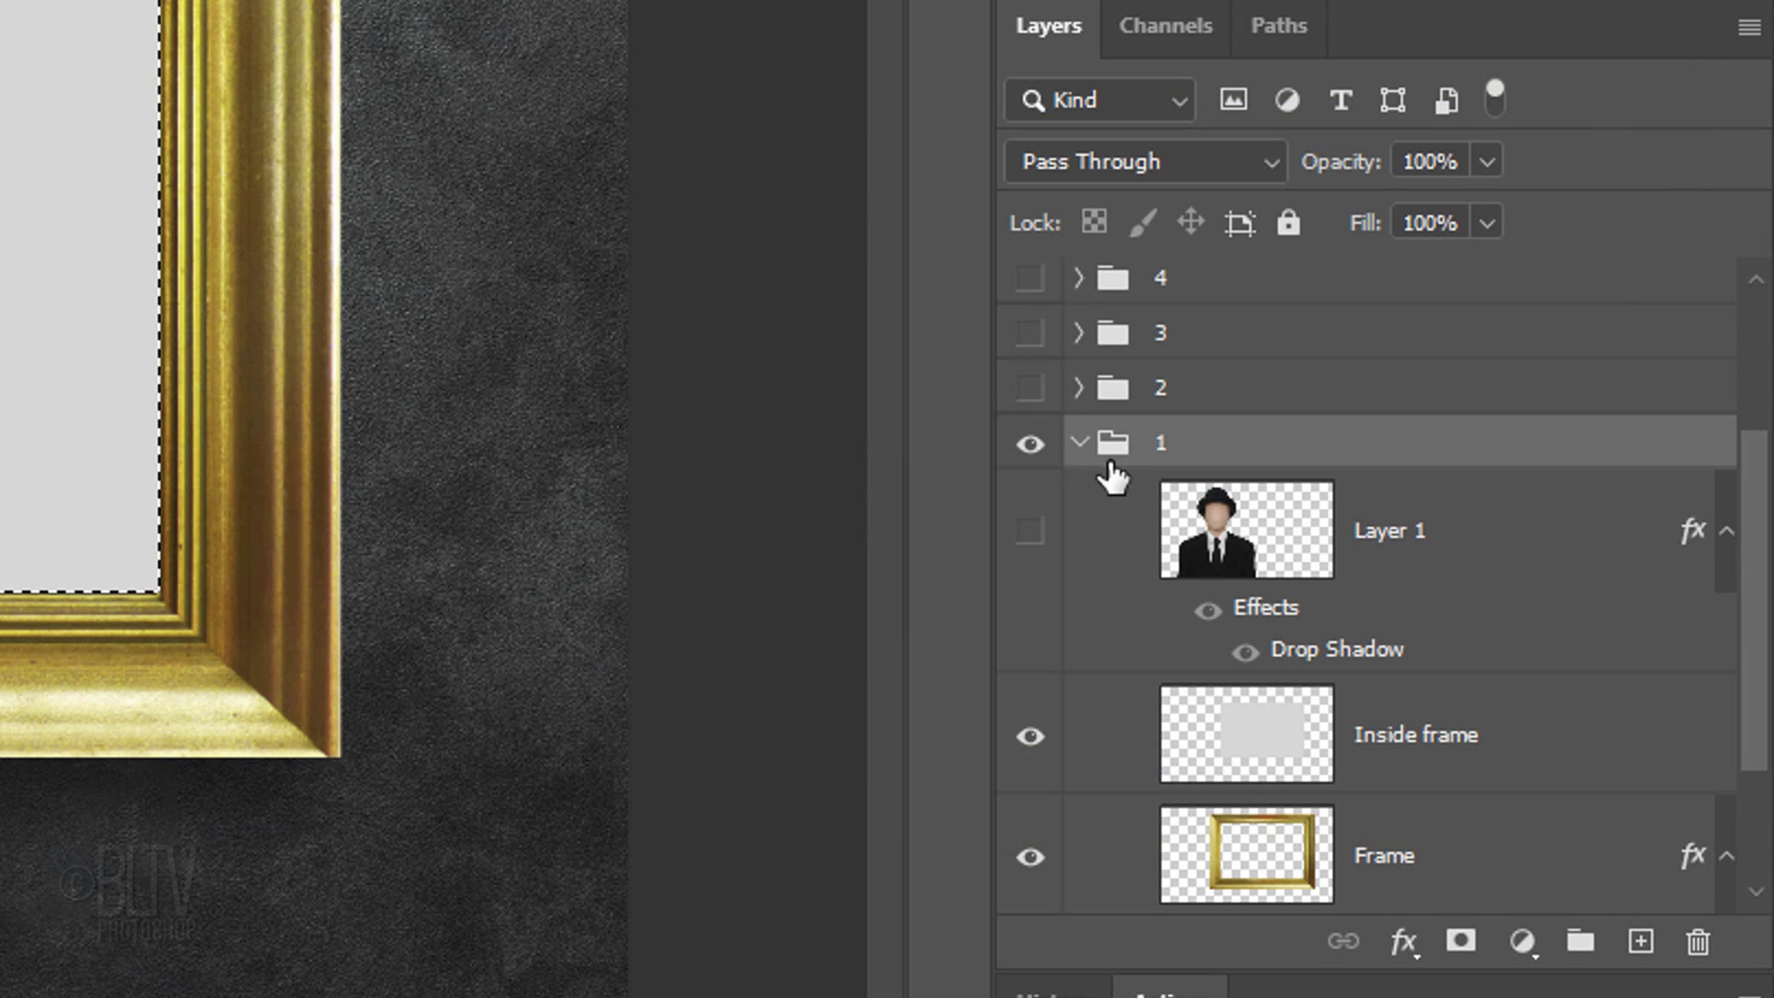
click(1077, 446)
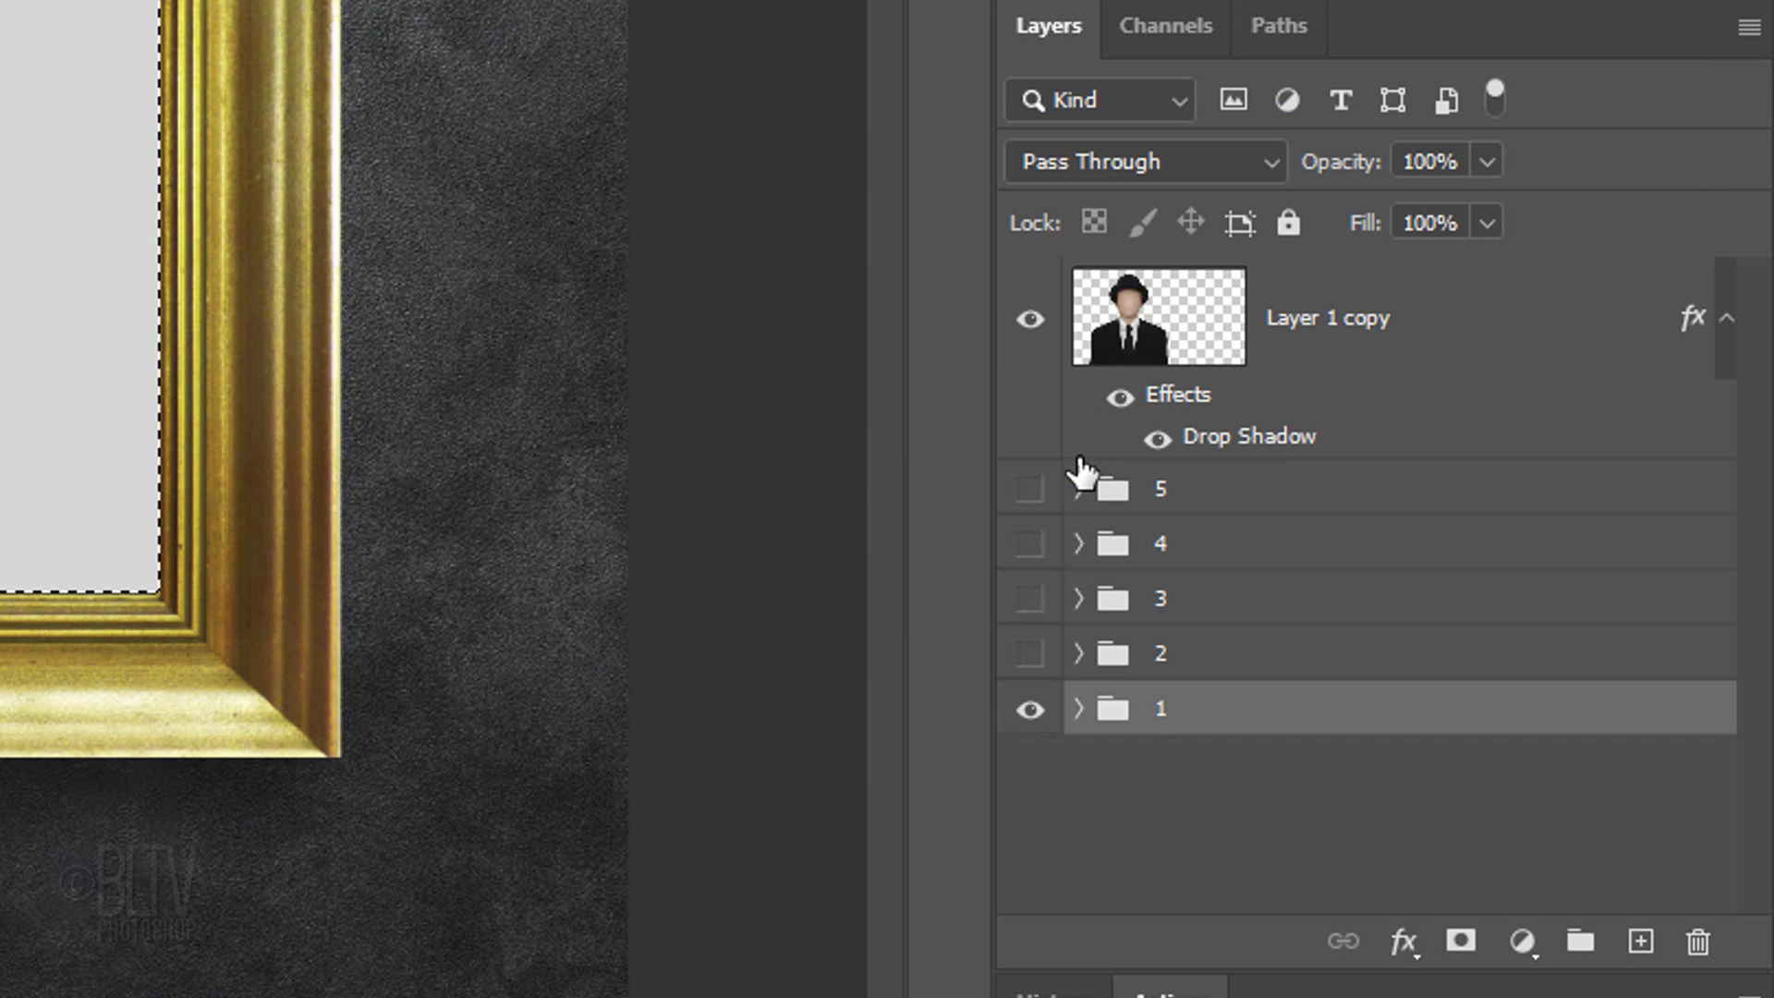
- Show group 2, add a layer mask to it from the selection, and unlink the mask from the group
click(1030, 654)
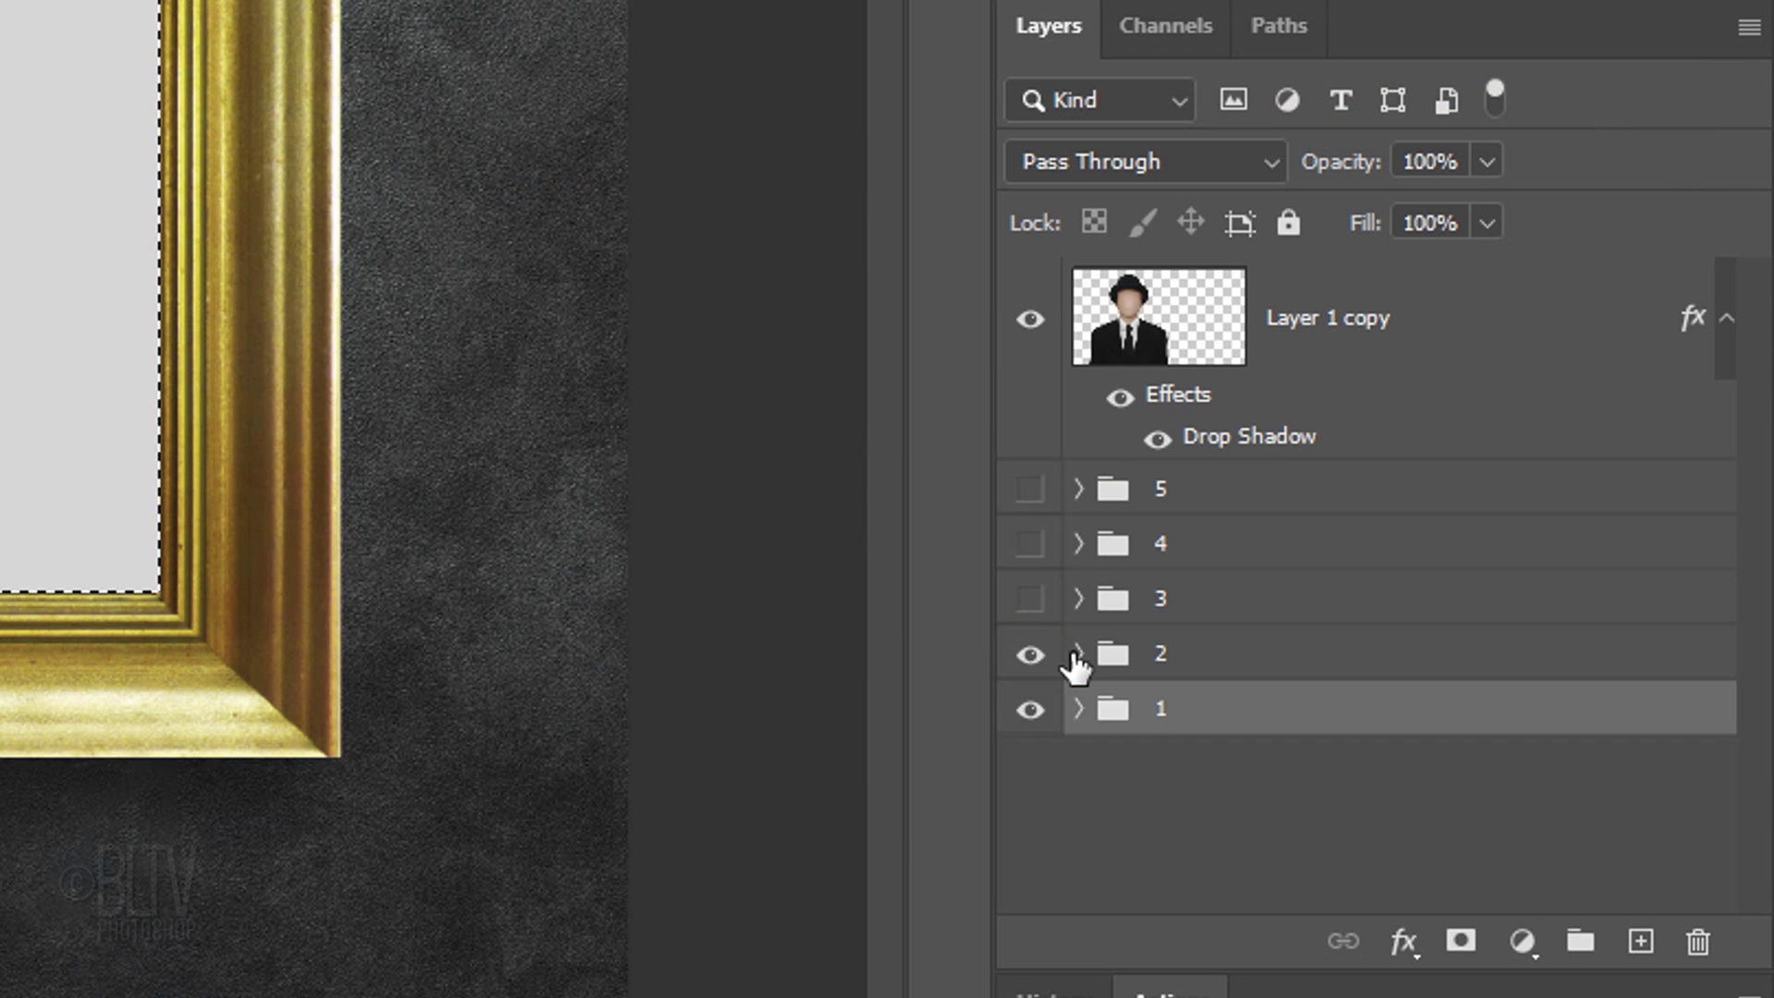
click(1117, 659)
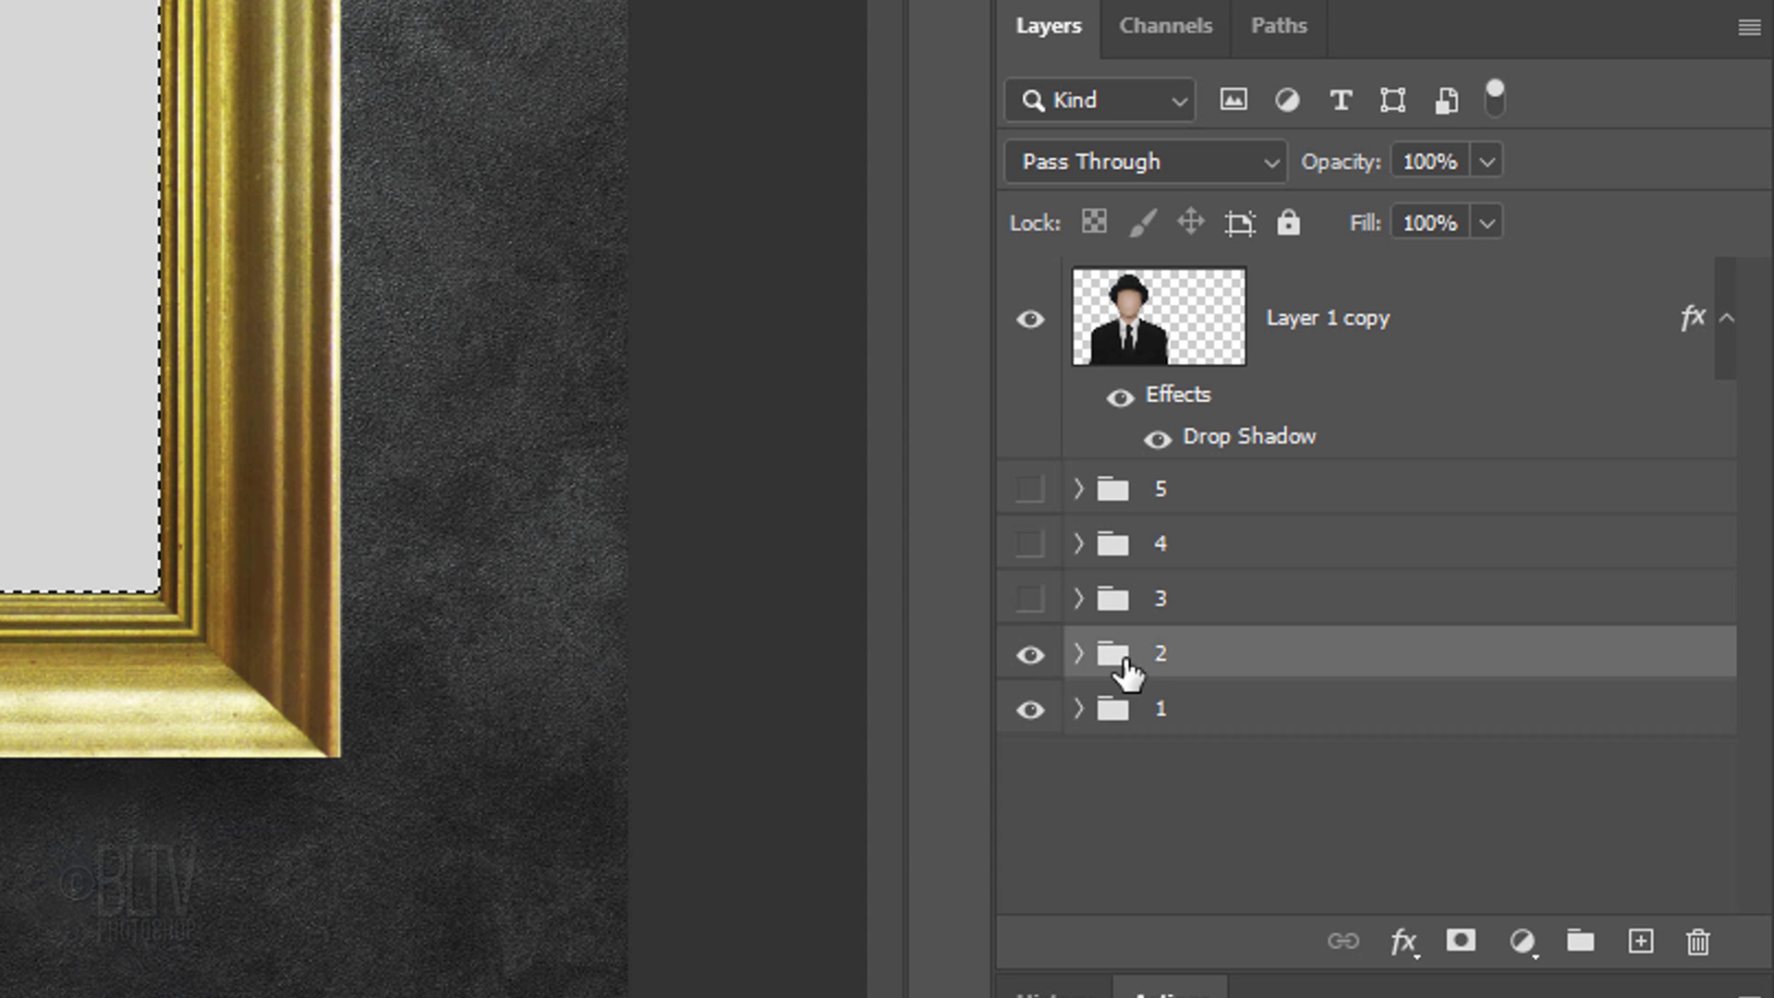
click(1462, 942)
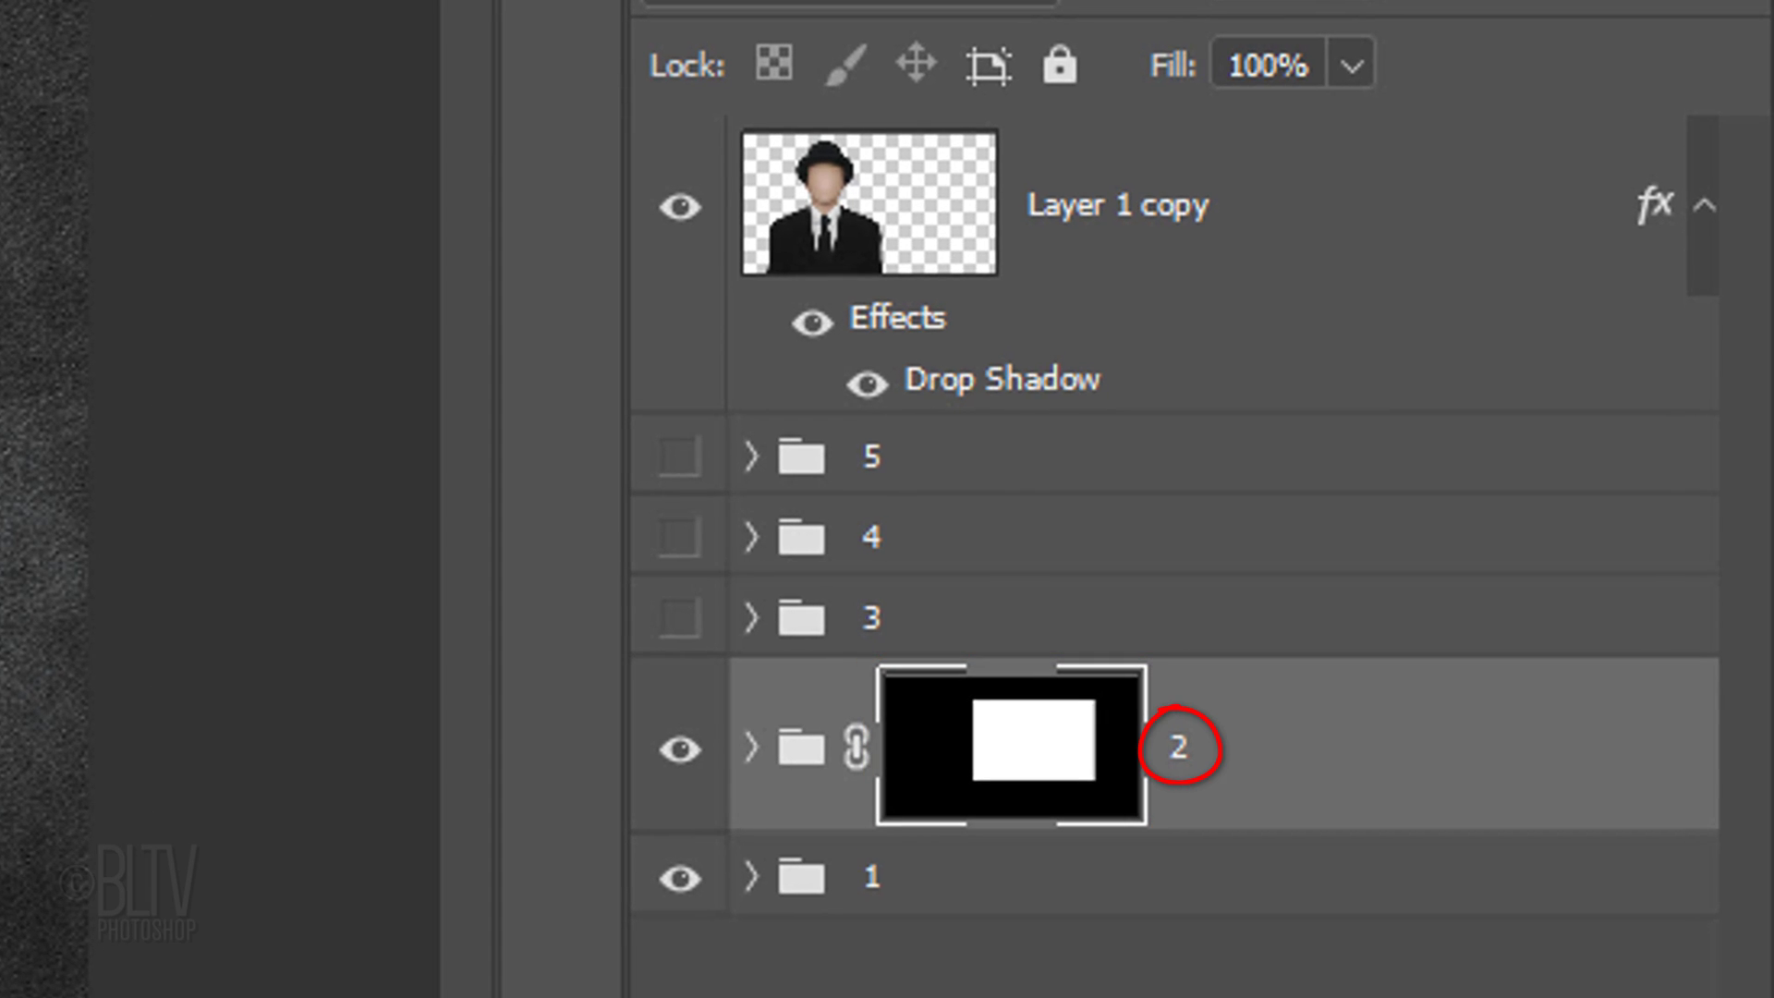
click(855, 739)
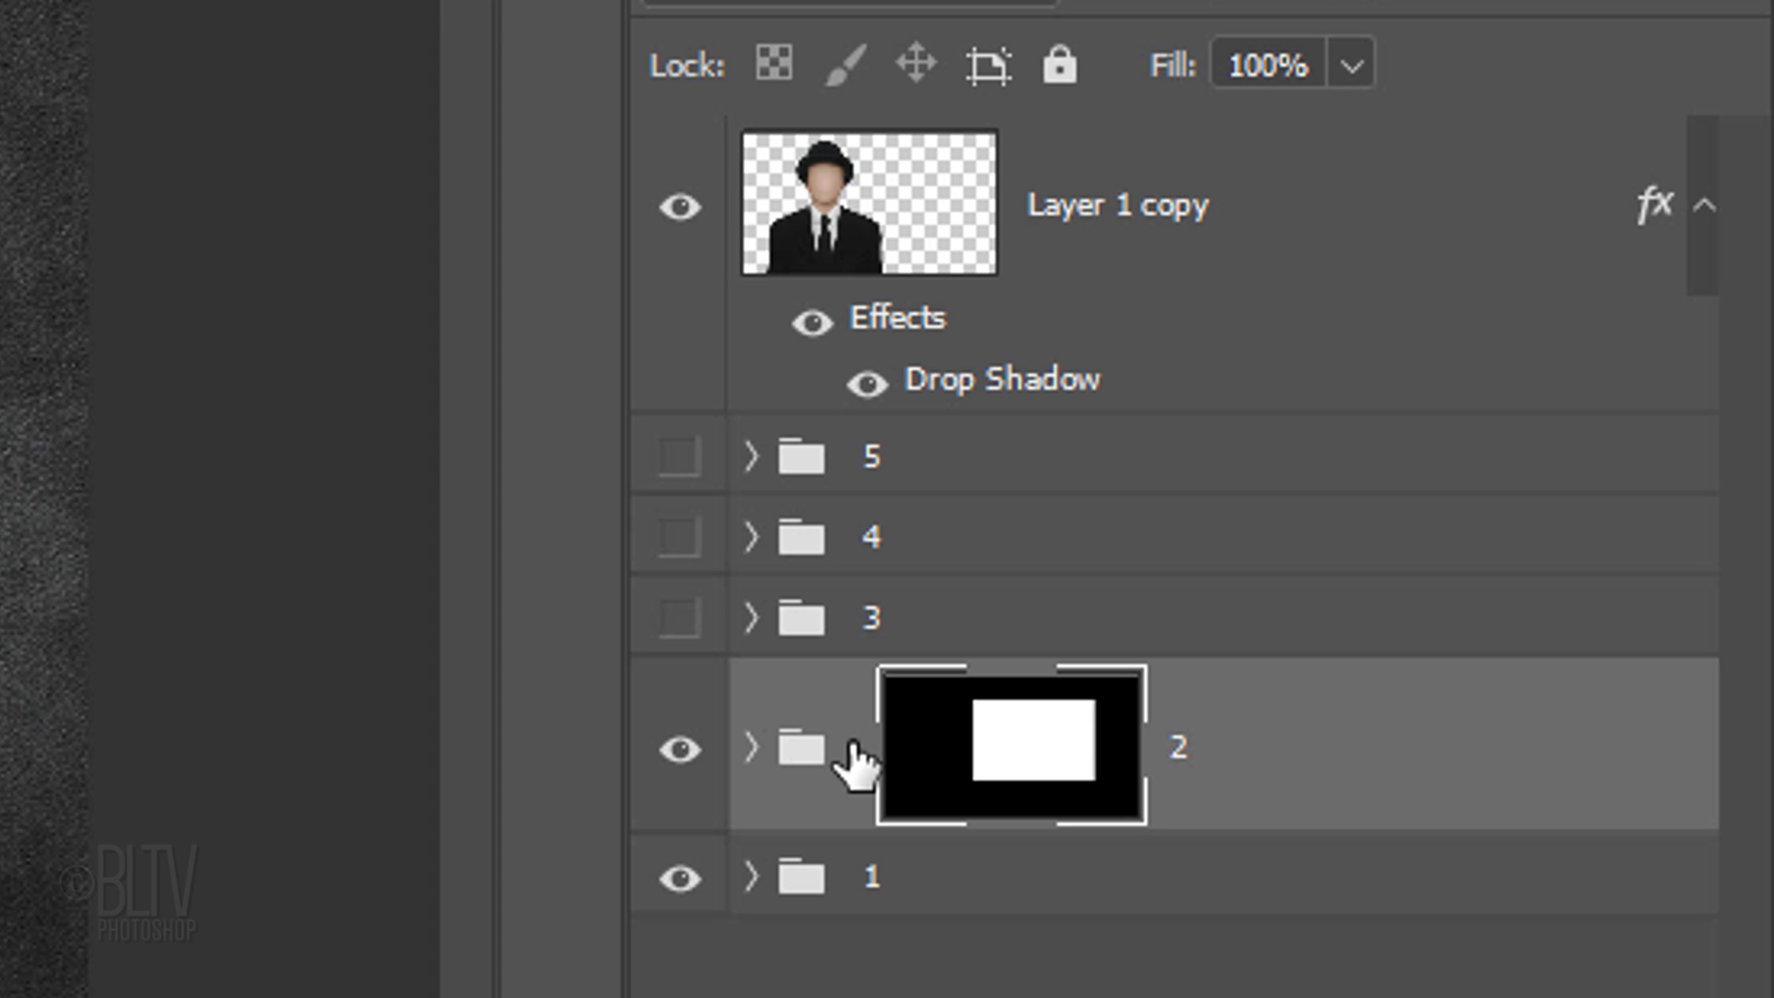
- Free Transform the contents of group 2, scaling and positioning them to just cover the opening of the large frame
click(797, 759)
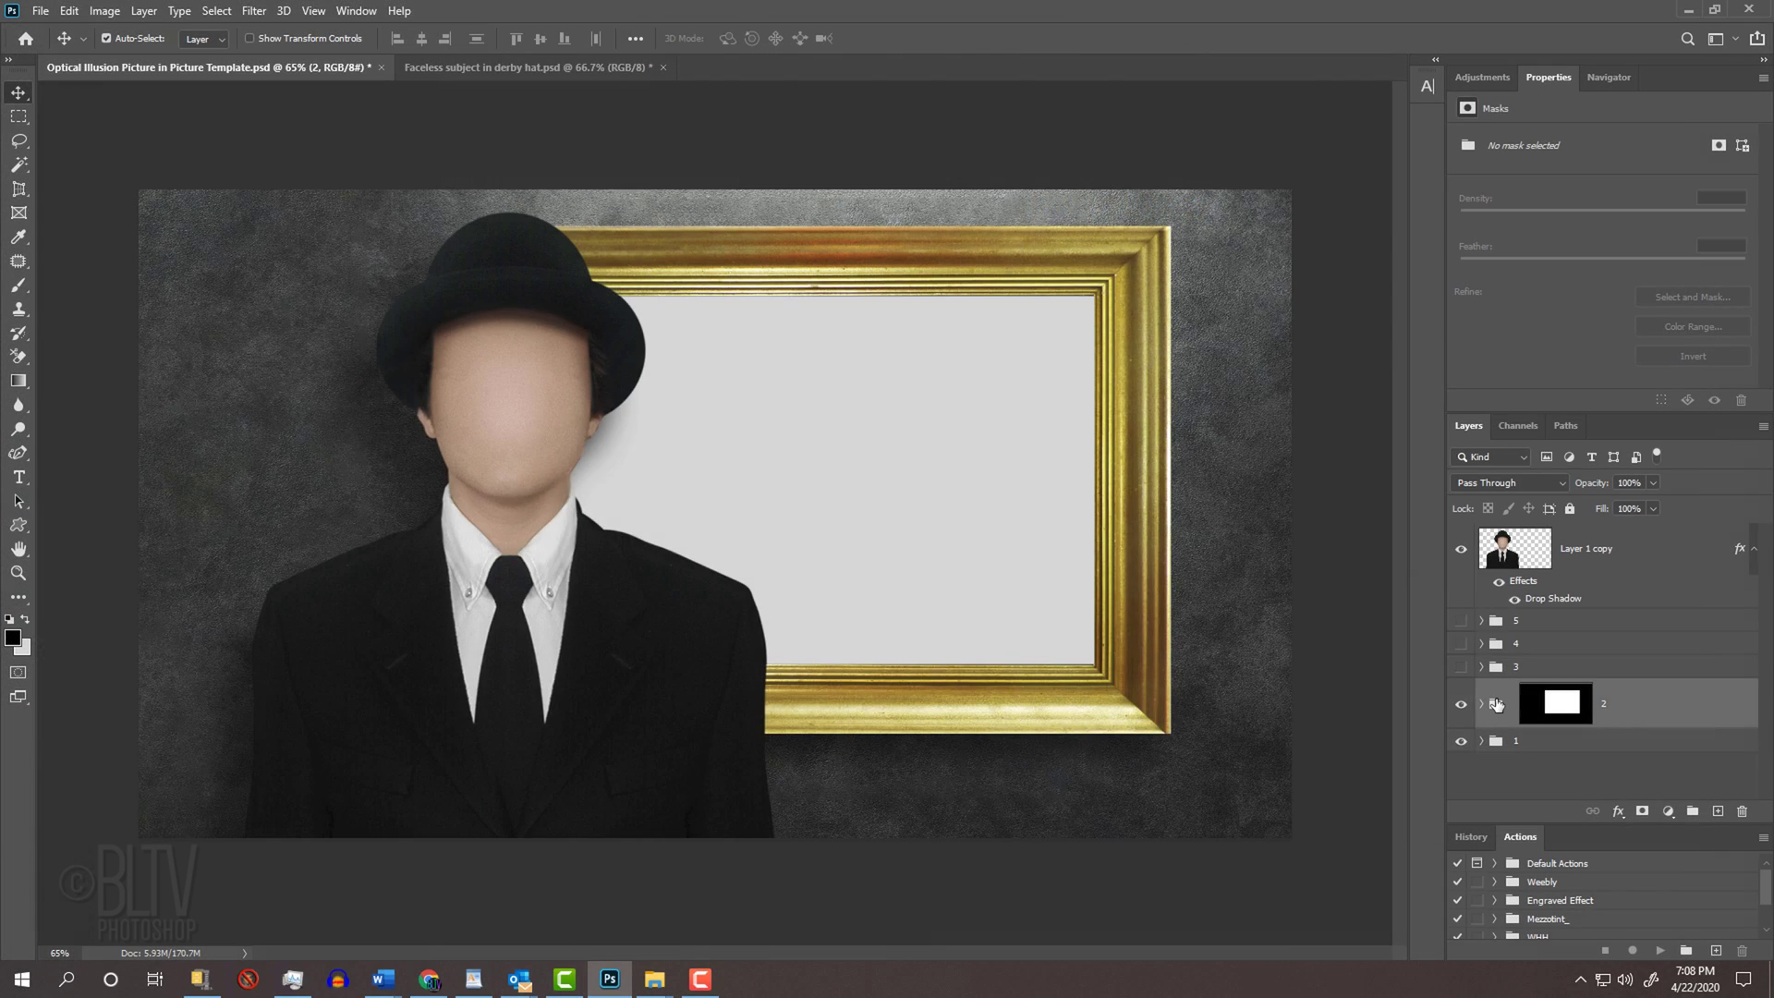
key(ctrl+t)
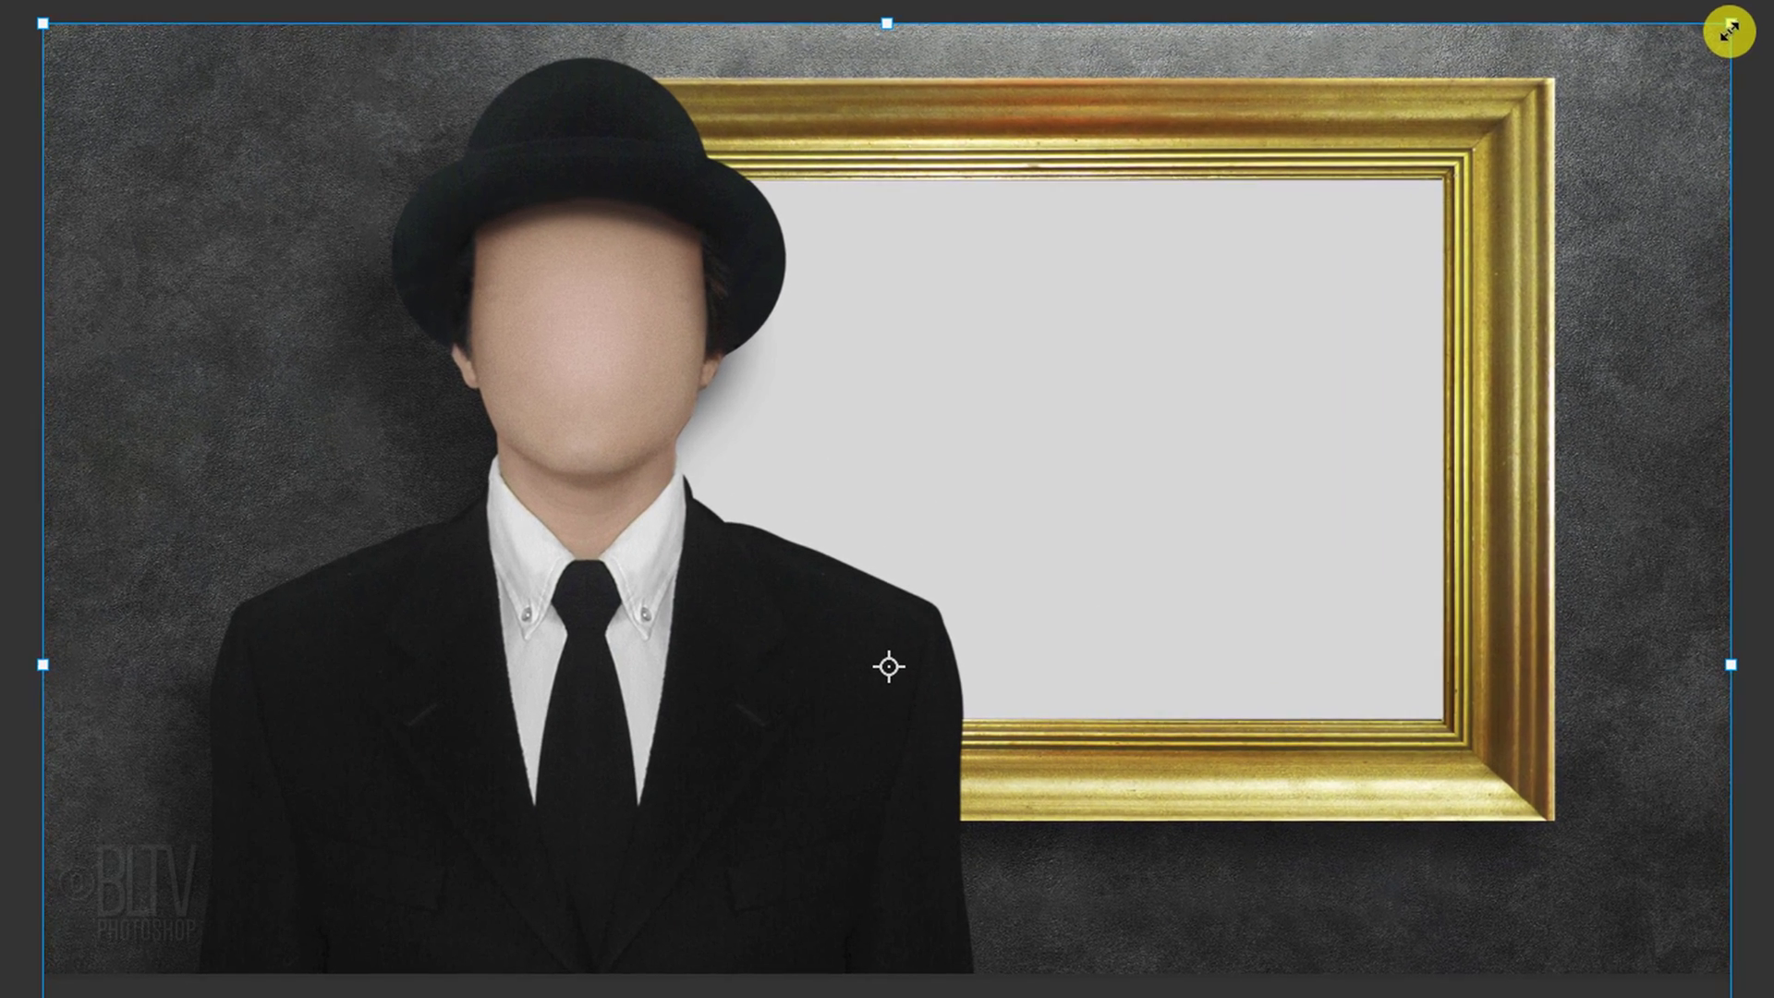
drag(1290, 194, 1121, 325)
drag(1485, 222, 1390, 324)
drag(1085, 462, 1156, 352)
drag(509, 889, 480, 909)
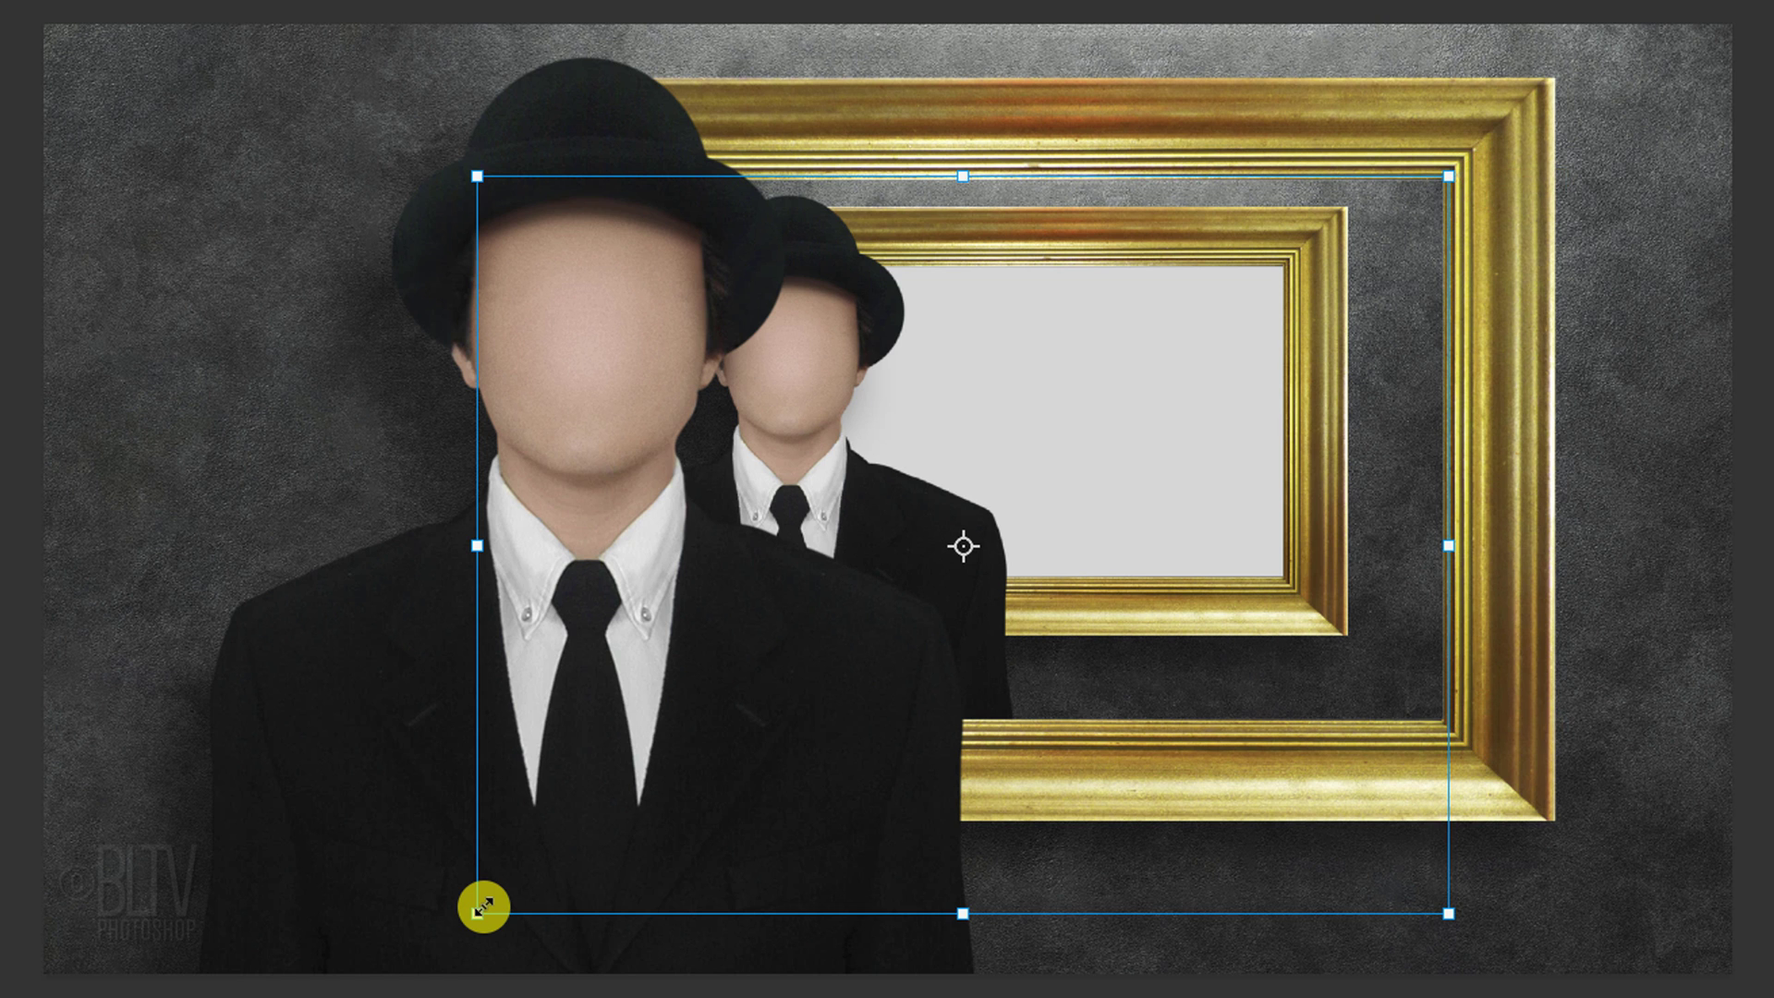
key(Return)
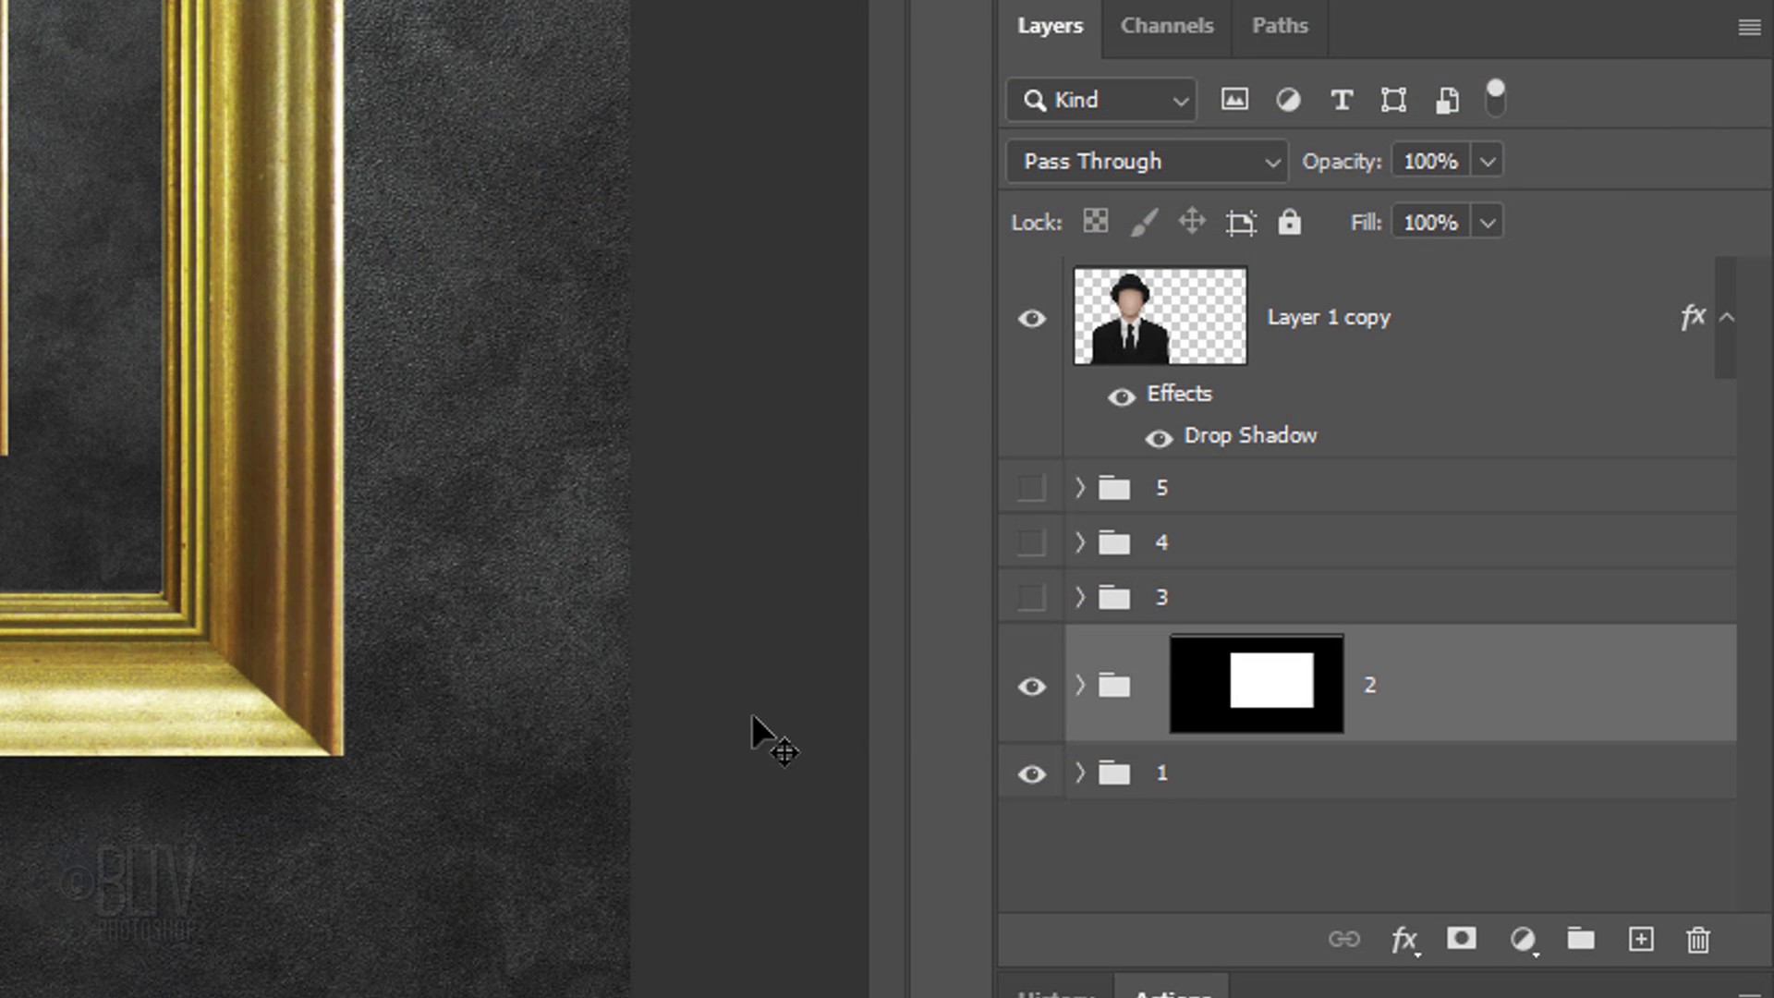
- Move group 2's Layer 1, the smaller man, across to the far right inside the large frame
click(1078, 685)
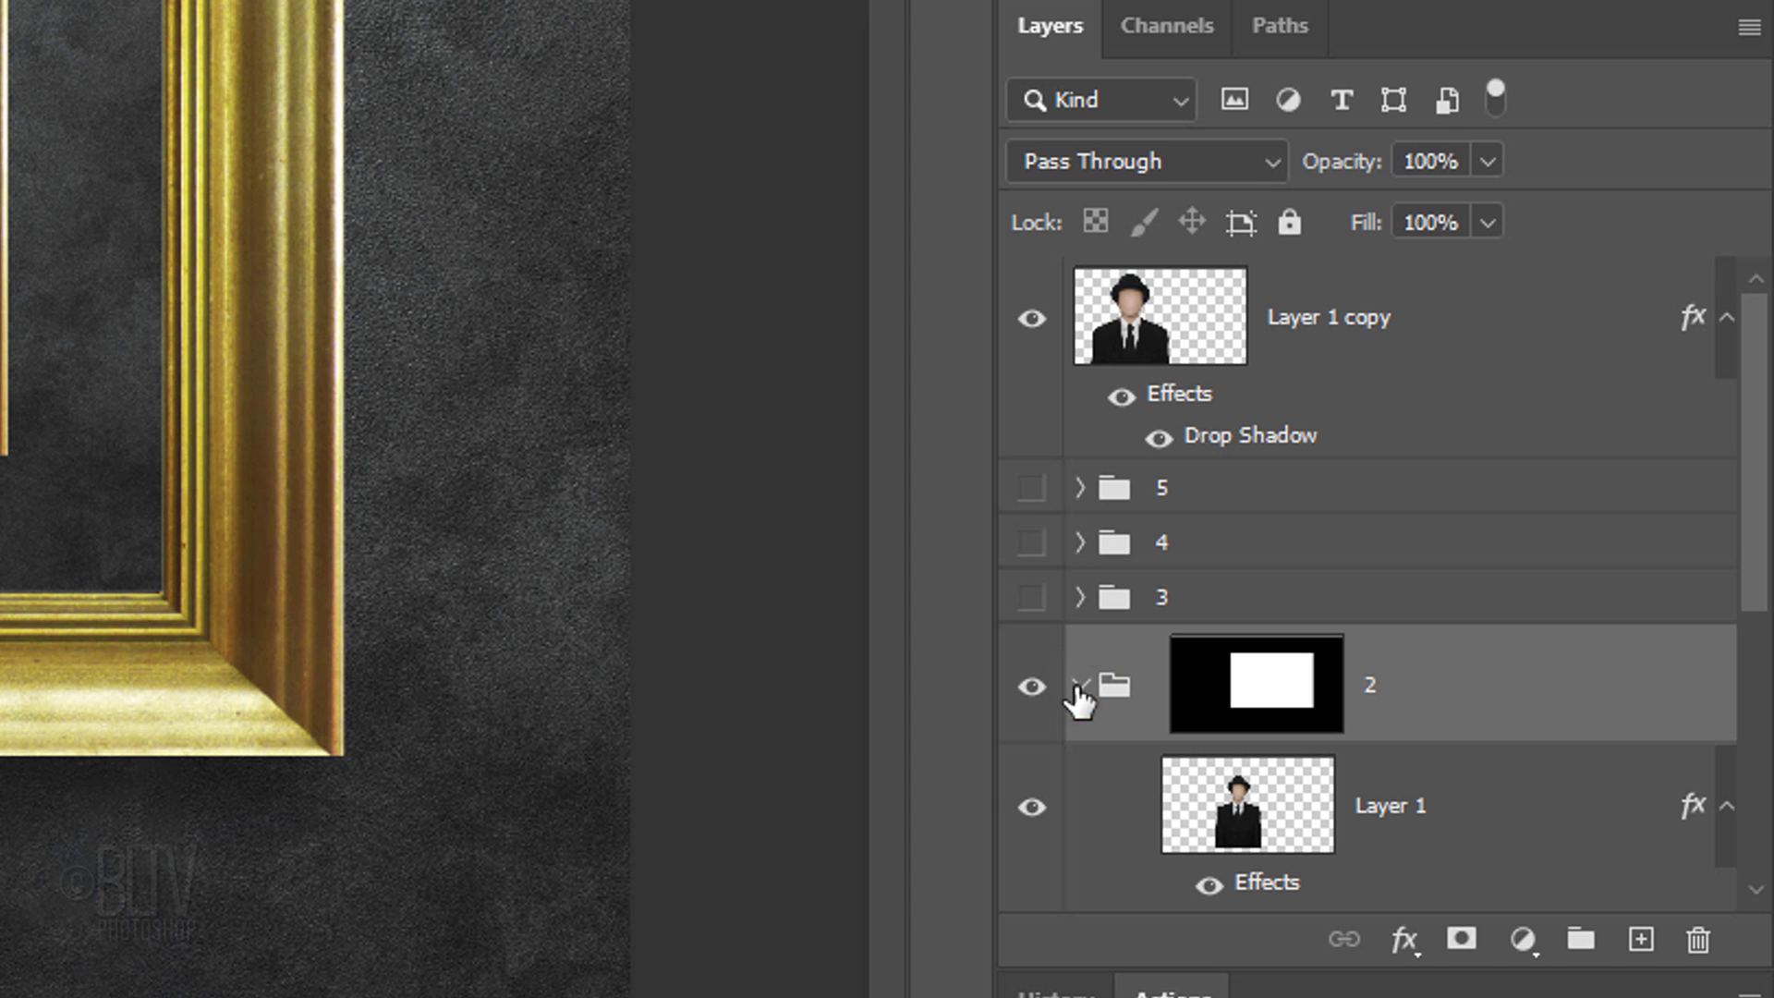
click(1236, 817)
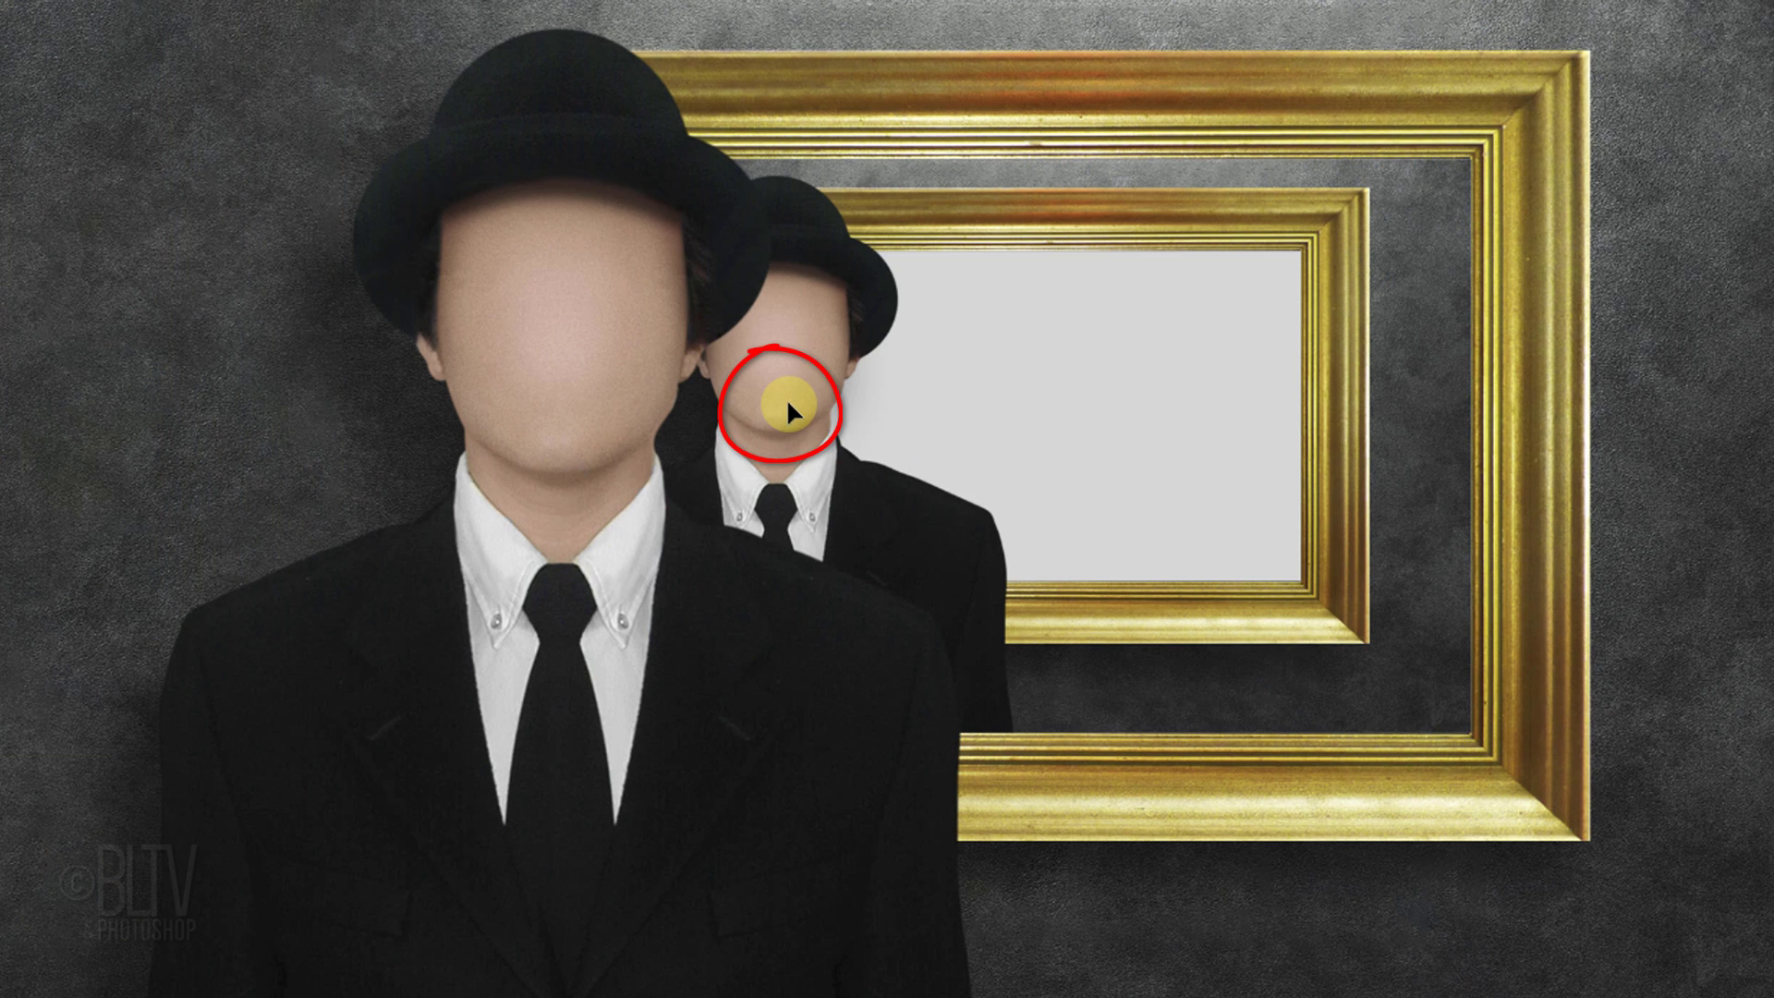
drag(785, 397, 1352, 399)
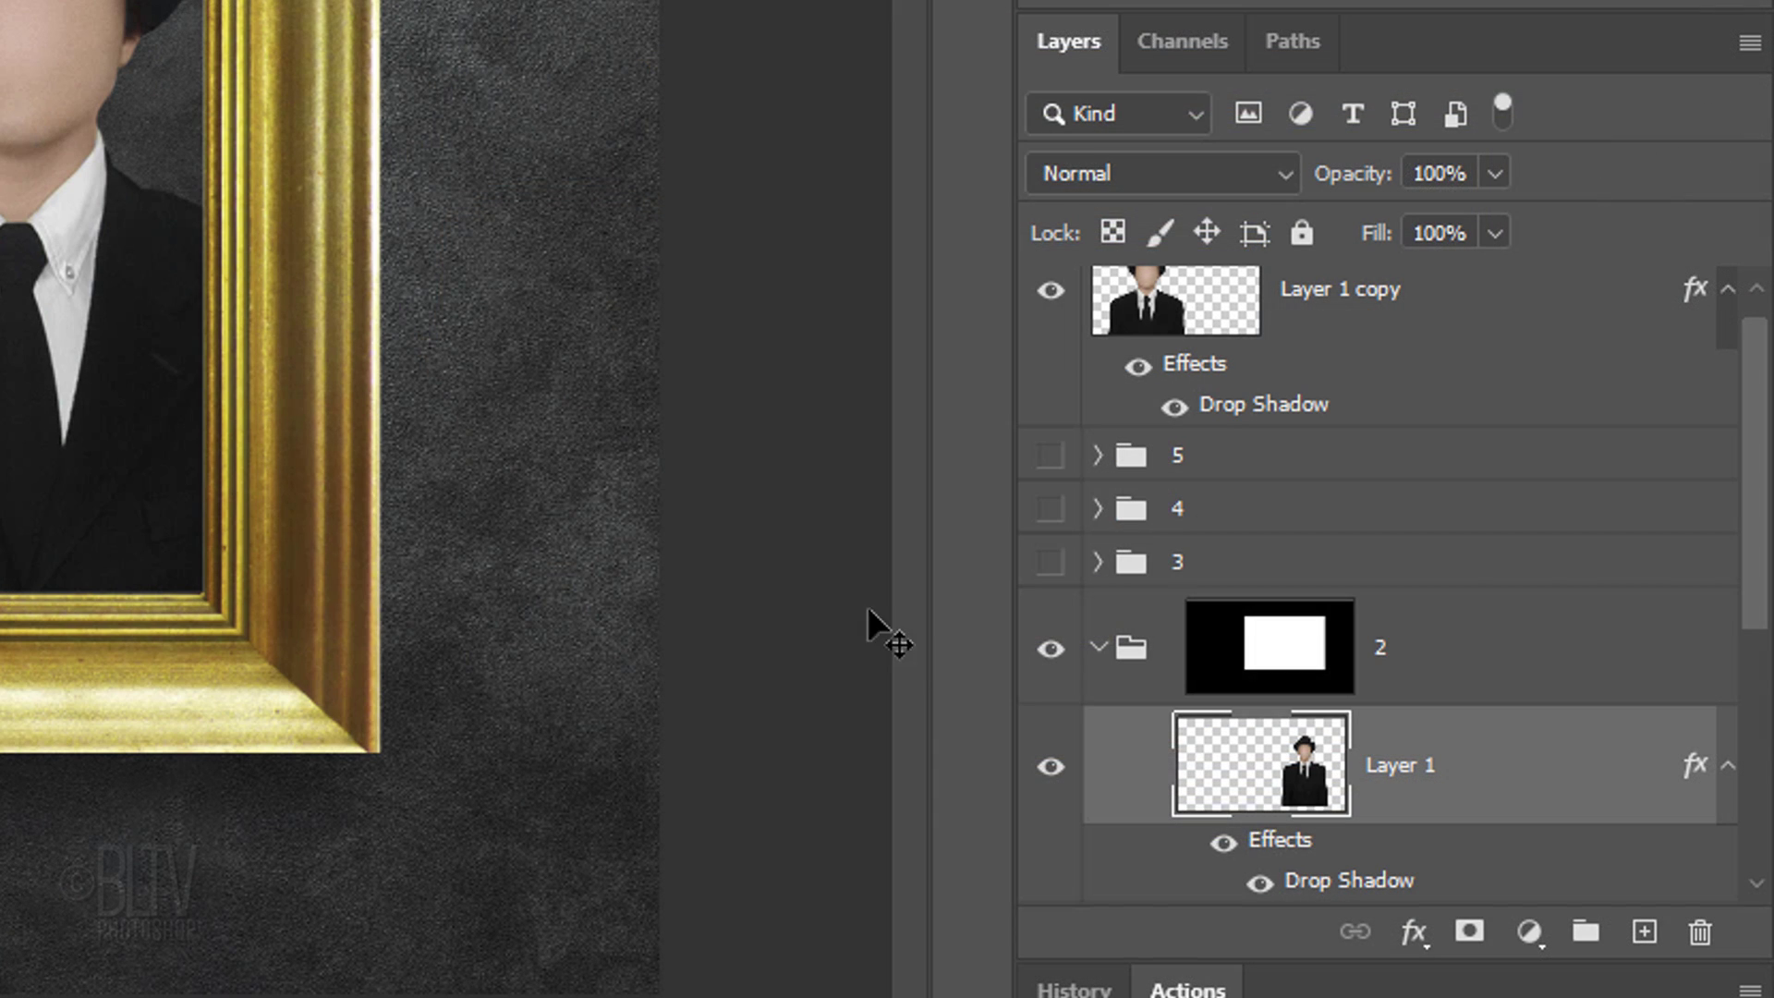
- Set the drop shadow of group 2's Layer 1 to a 138° angle, 65 px distance and 27 px size
click(1313, 879)
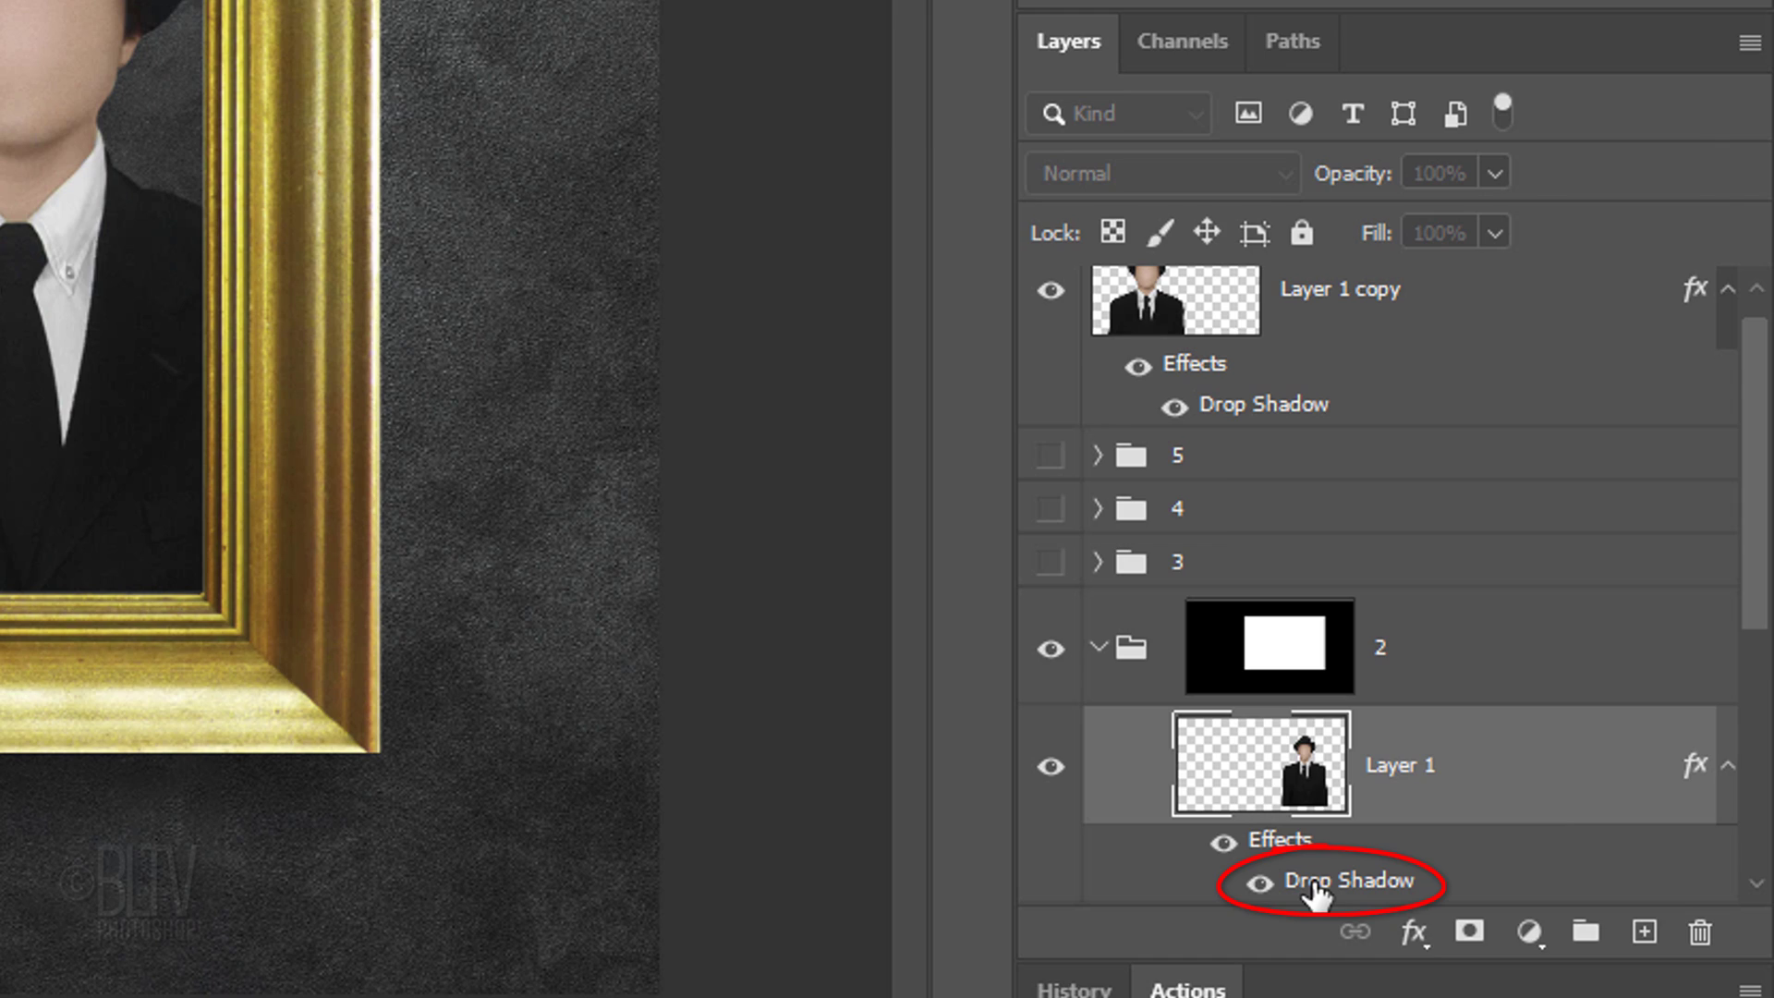
double_click(1312, 883)
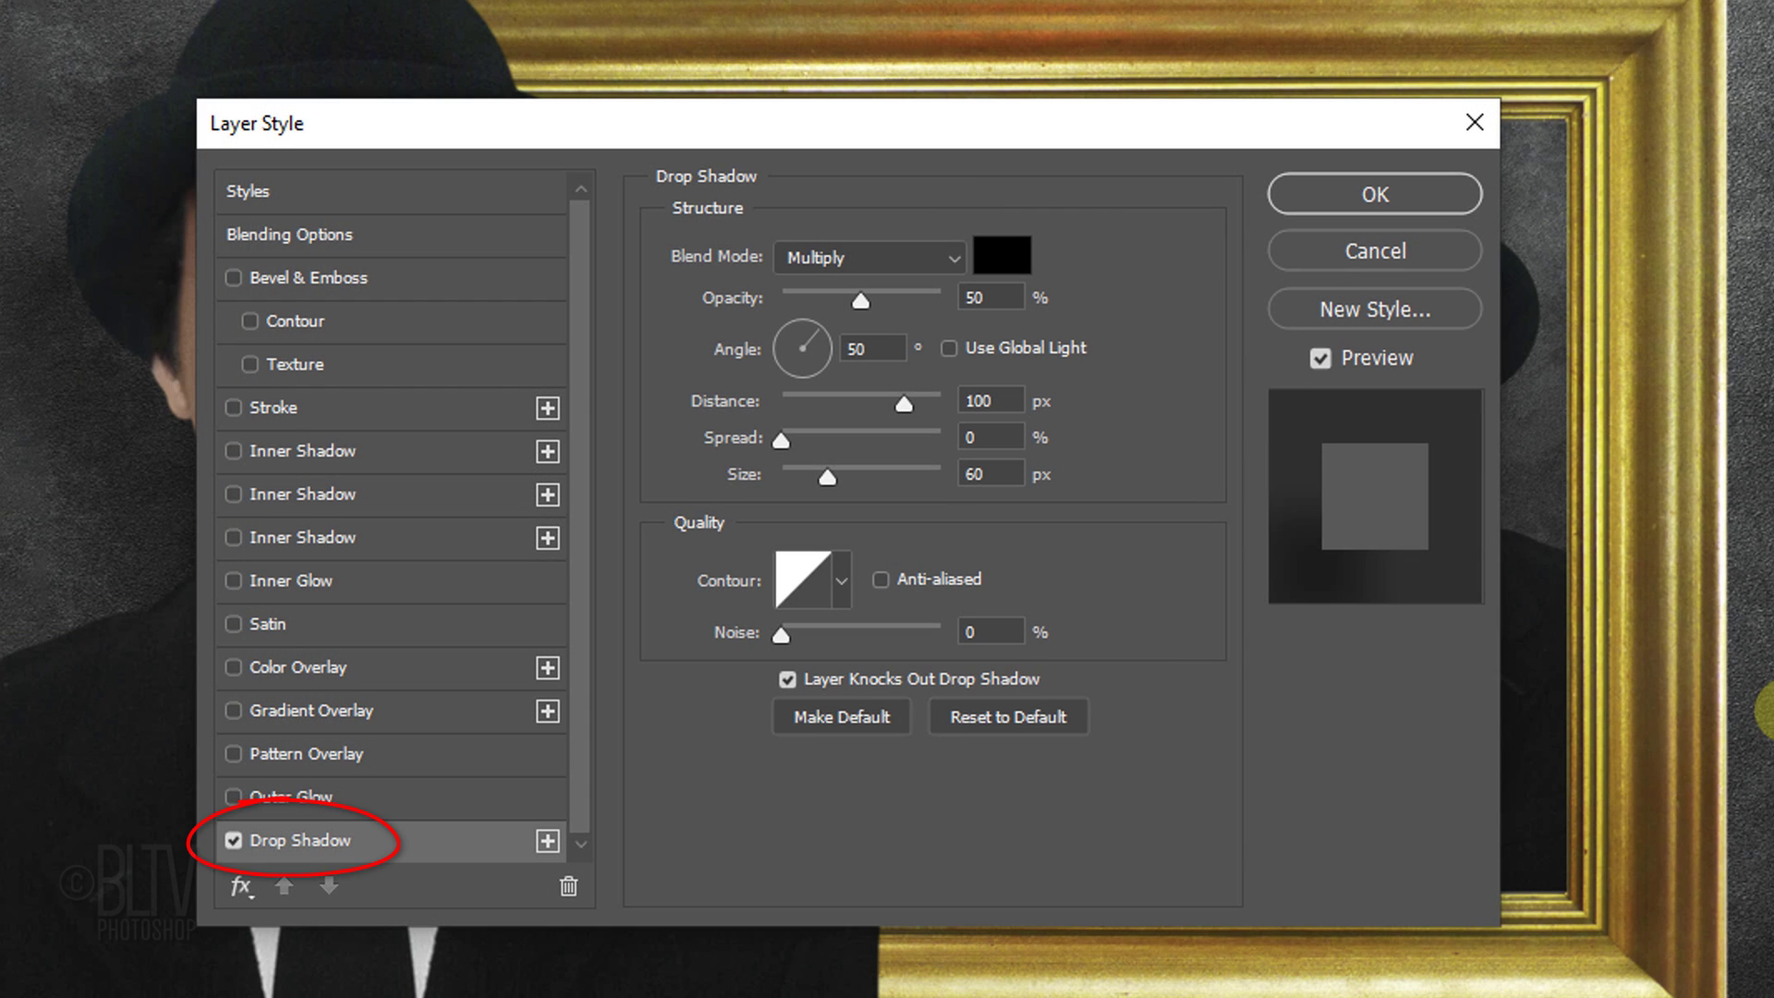
drag(1030, 140, 647, 158)
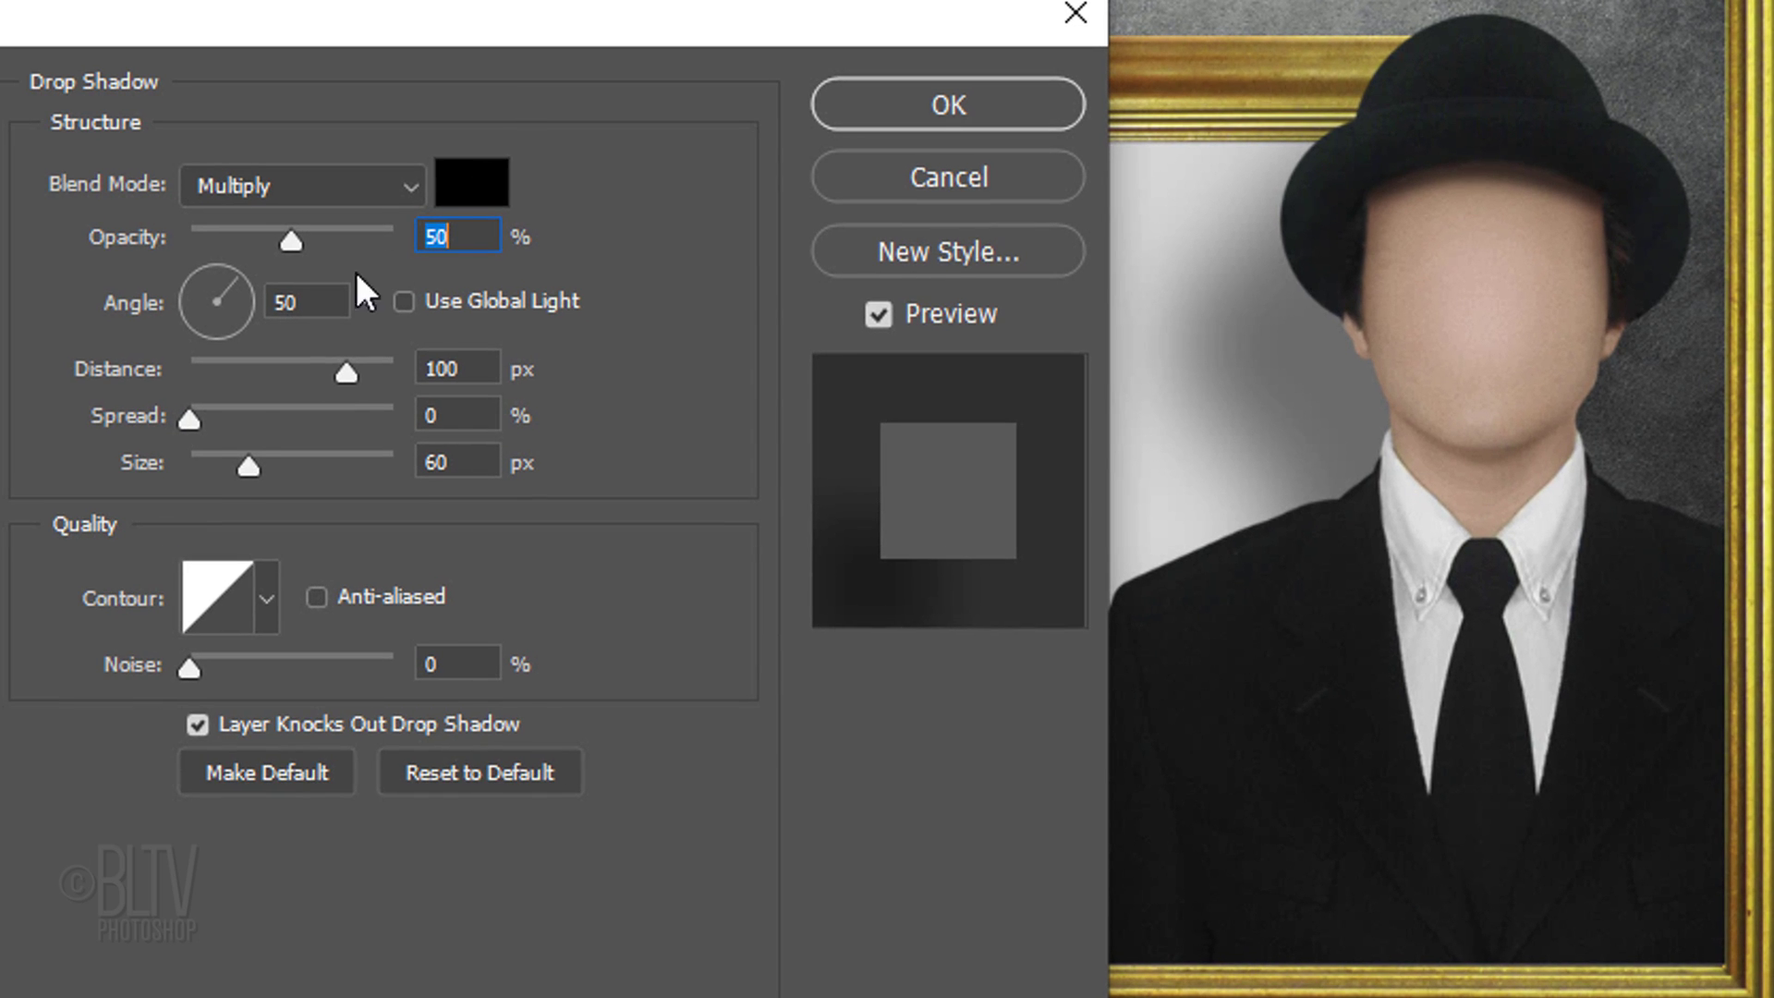
drag(248, 456, 179, 458)
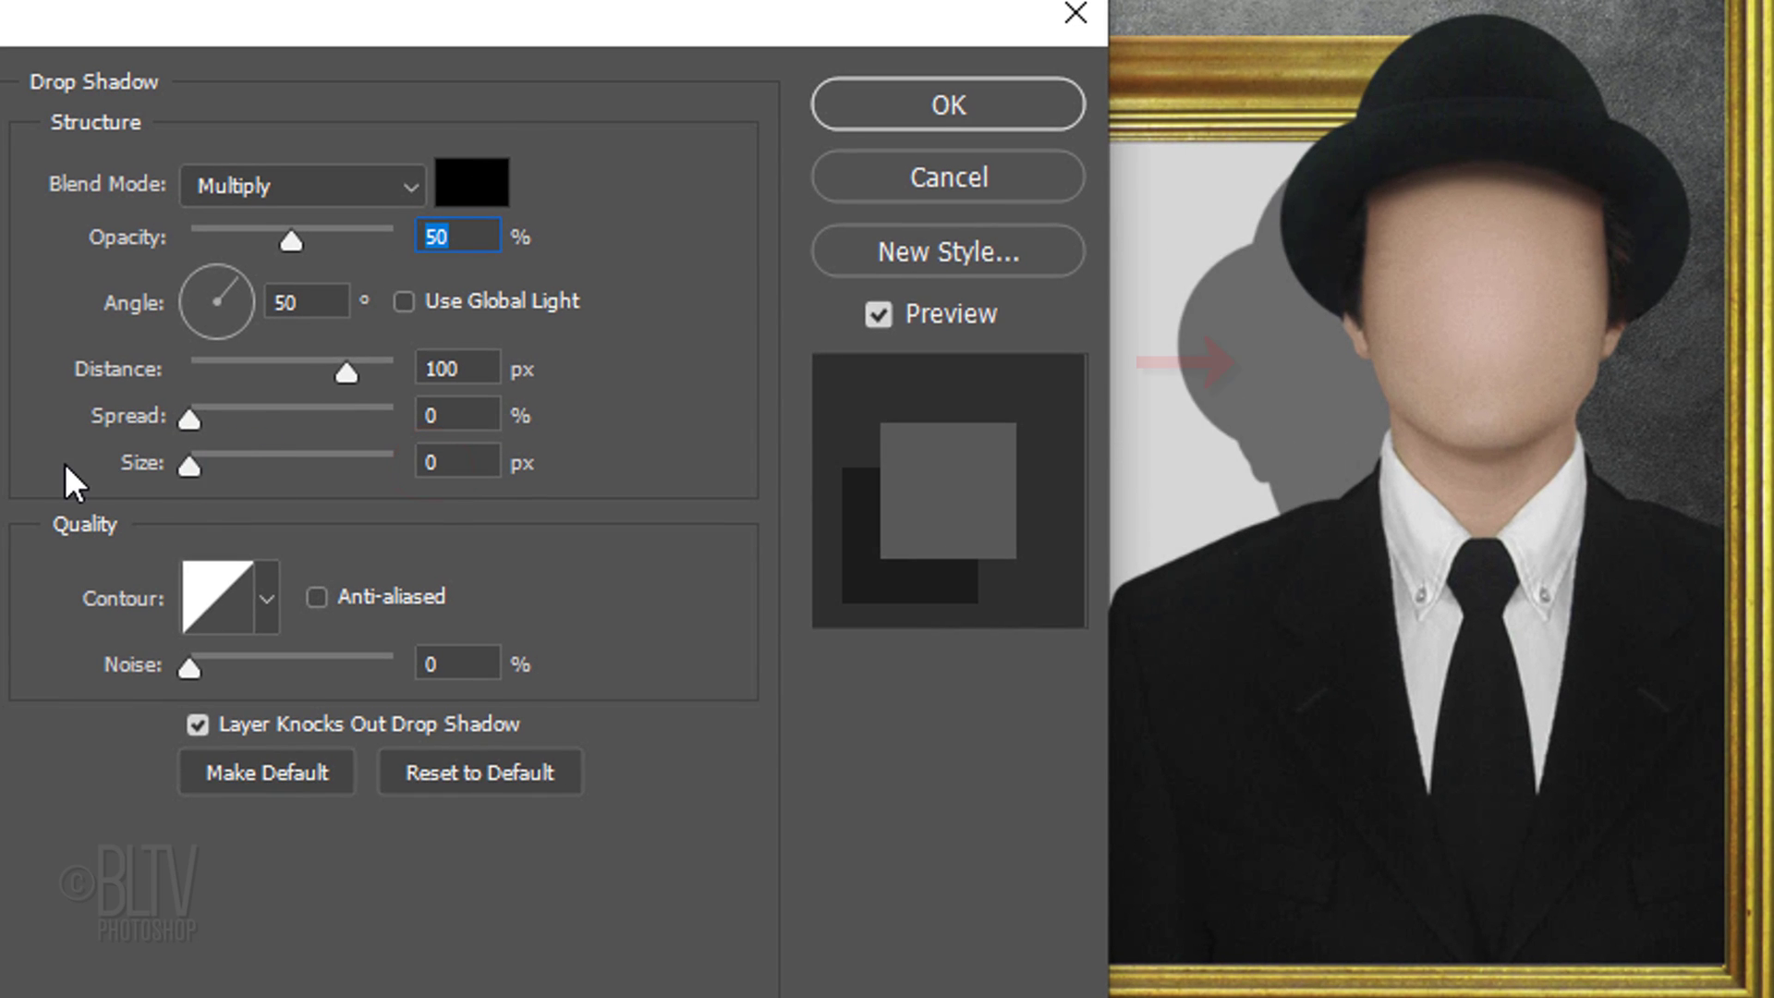
drag(229, 285, 206, 284)
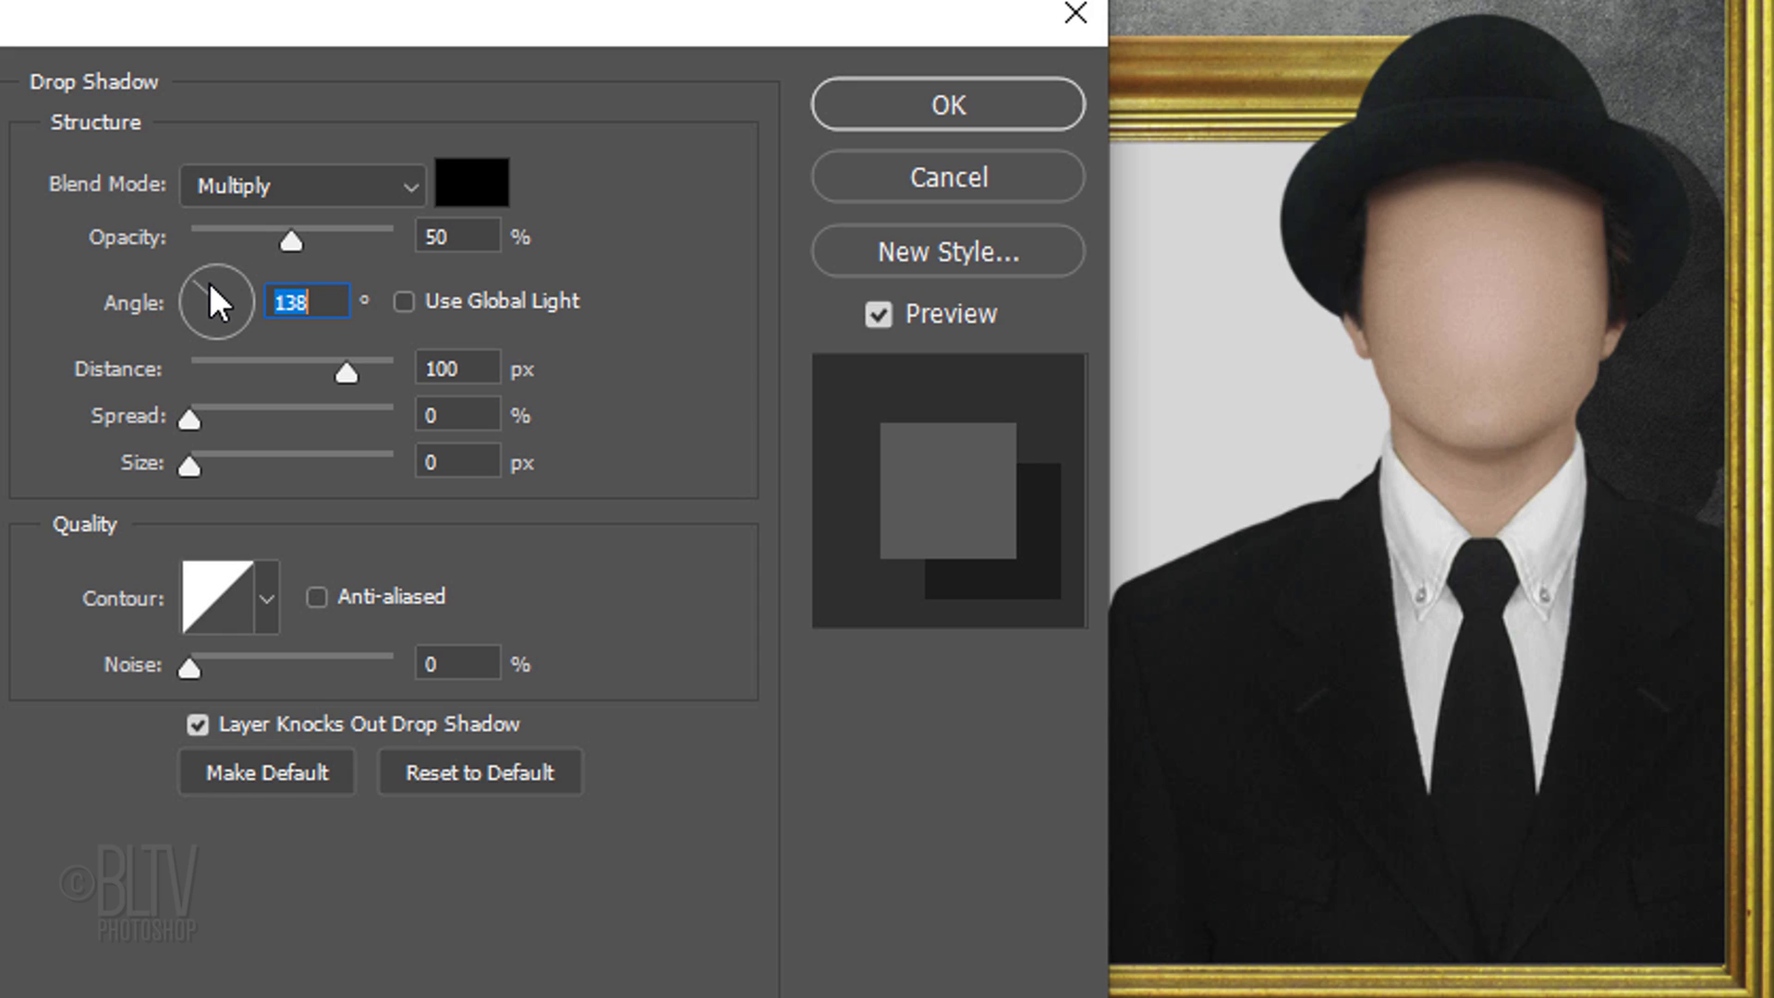
drag(347, 371, 313, 371)
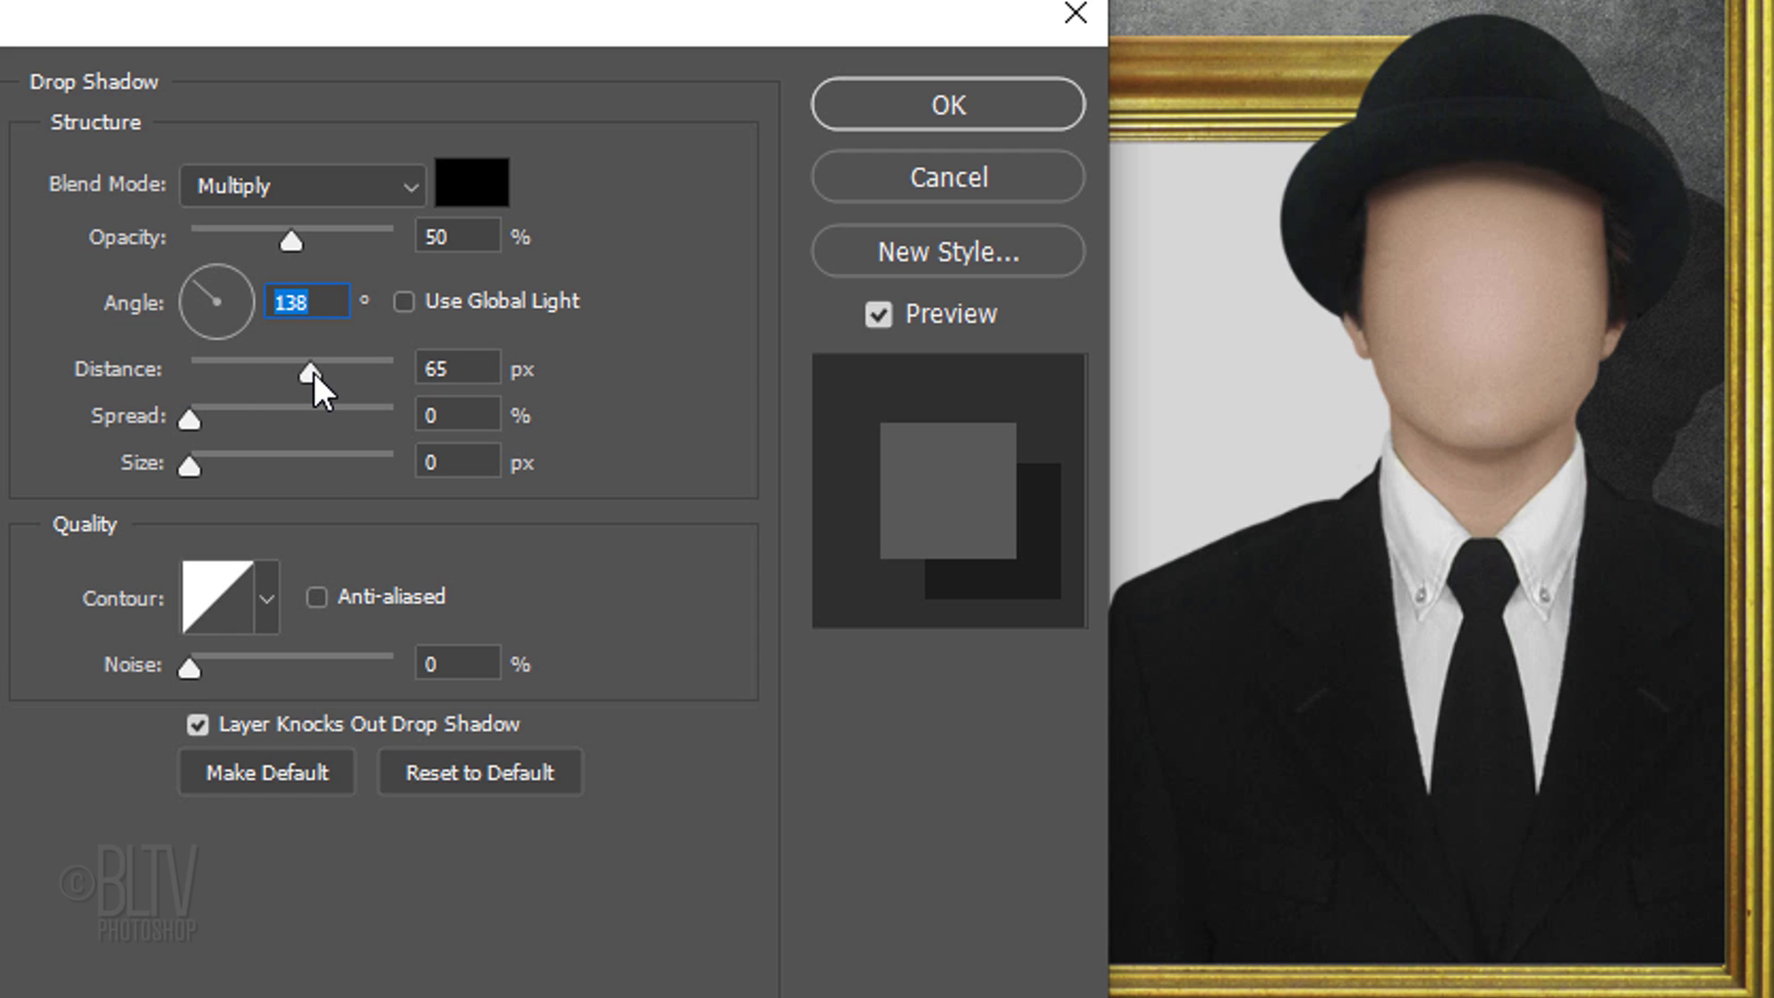
key(Tab)
click(201, 468)
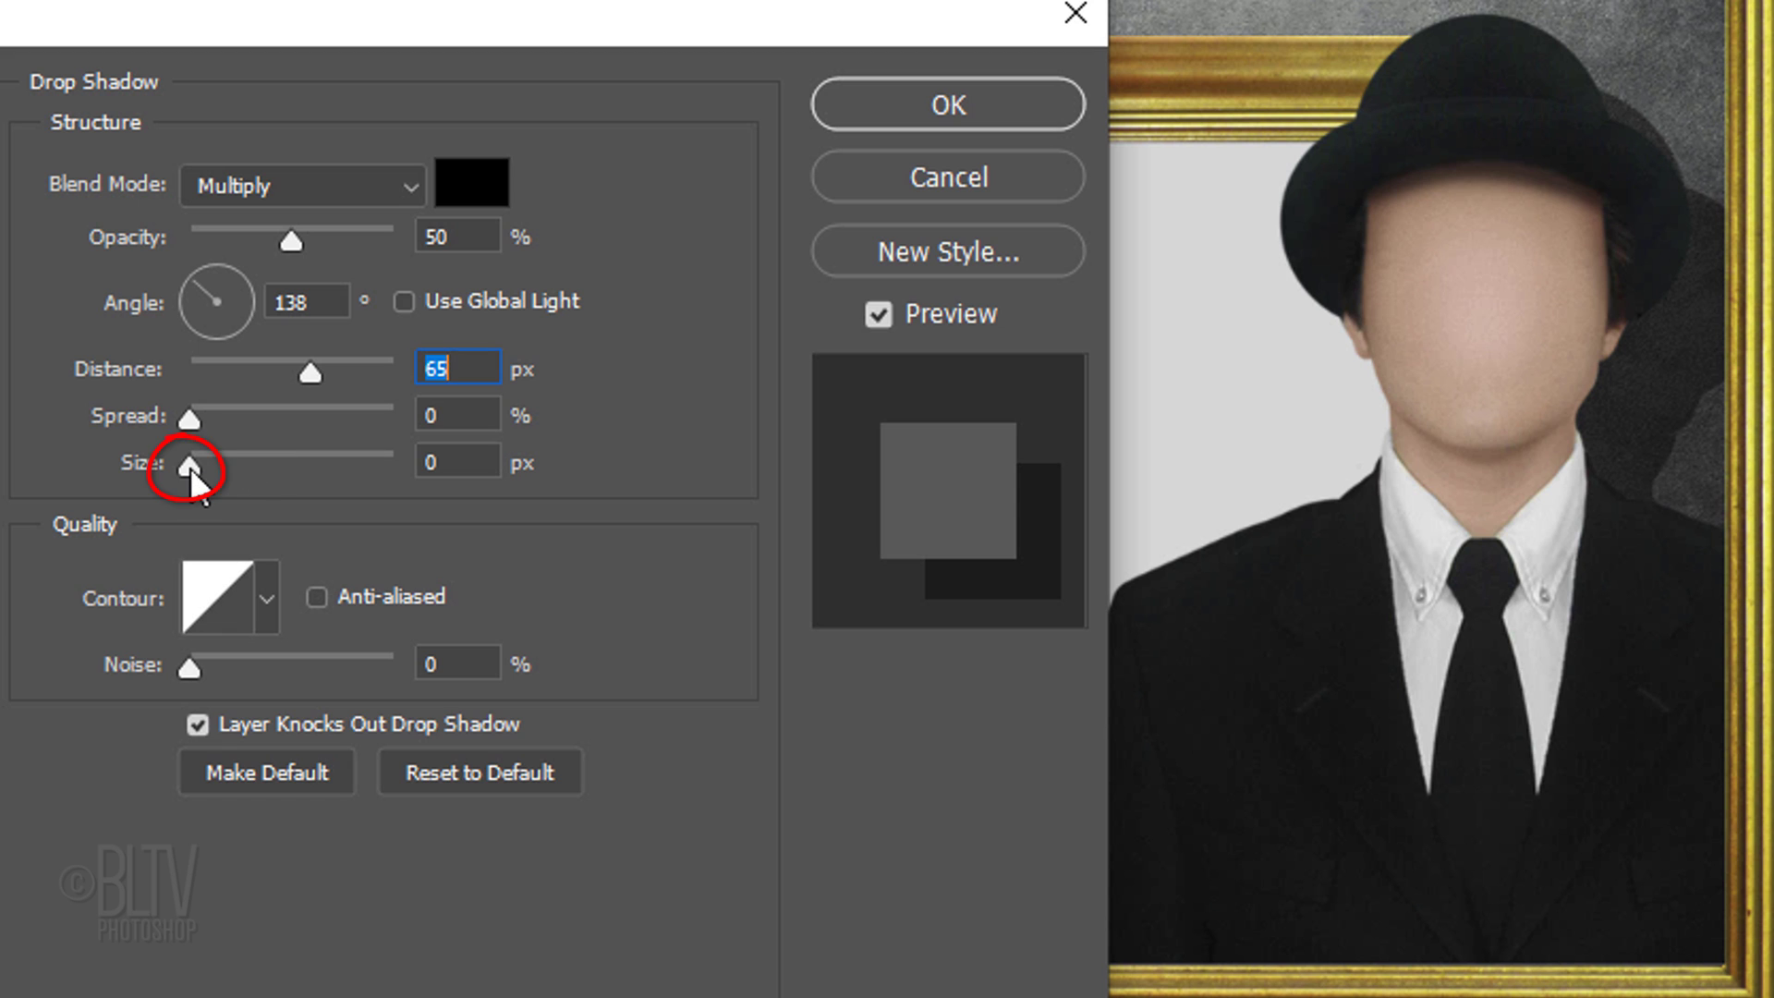
drag(201, 467, 225, 470)
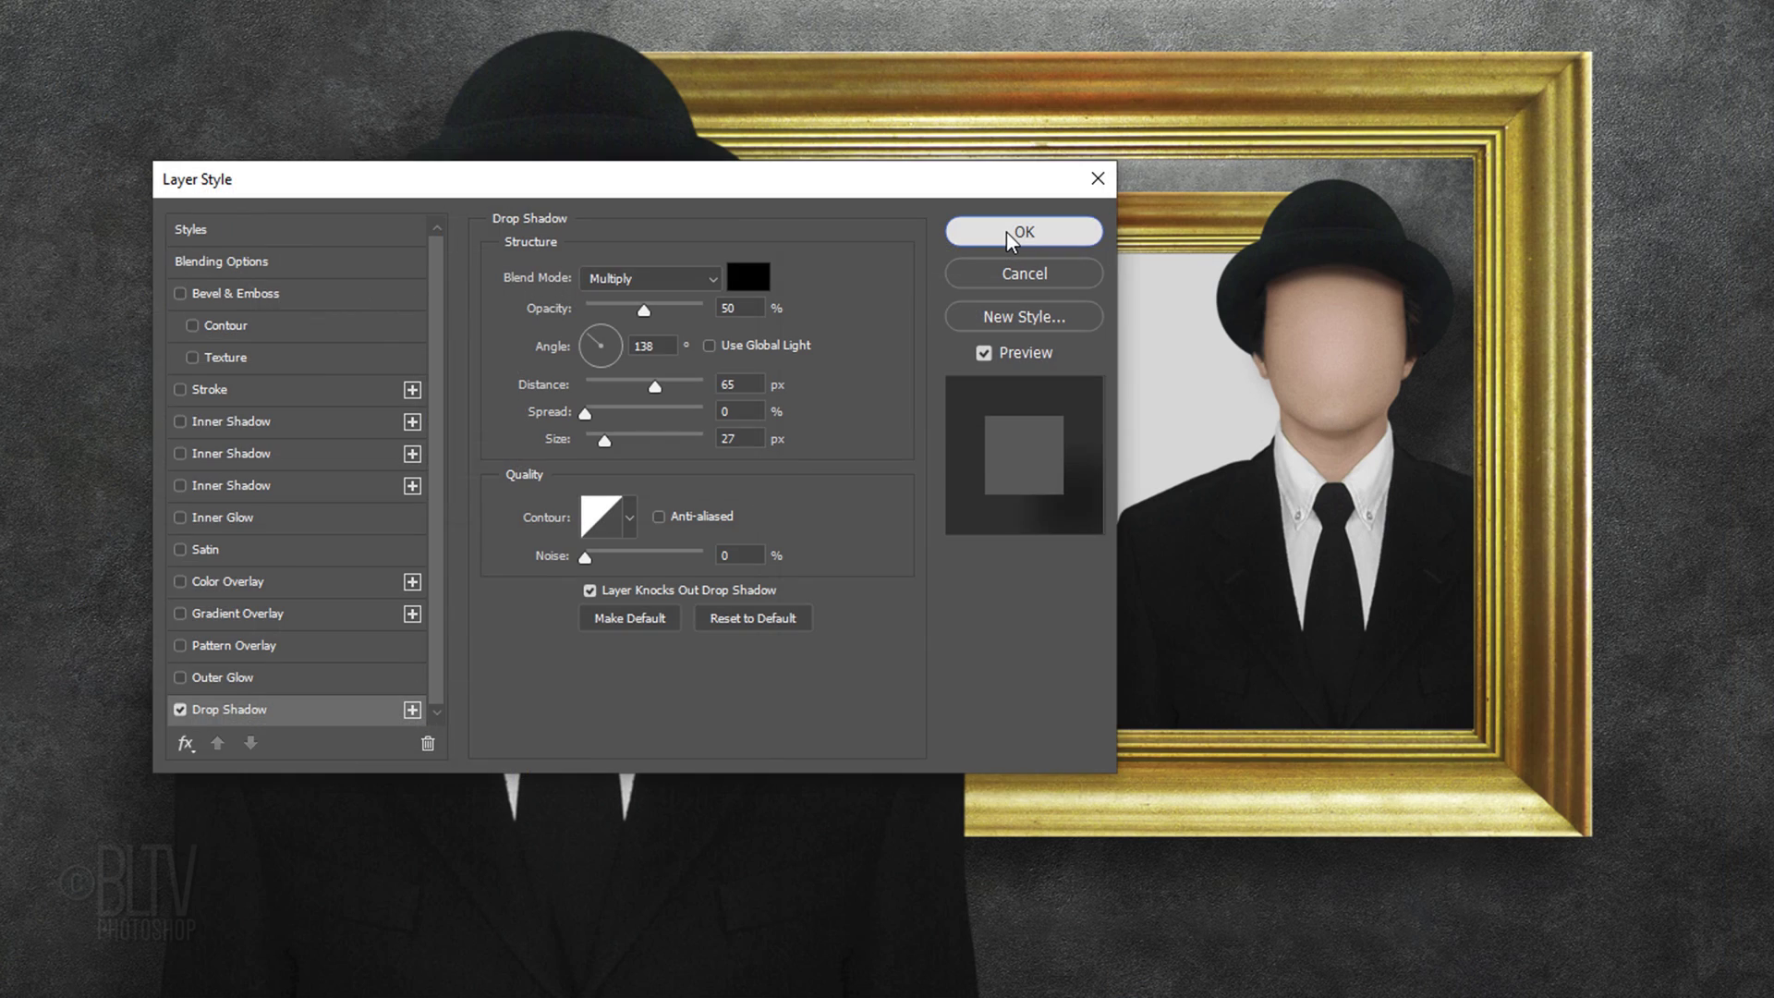
click(924, 104)
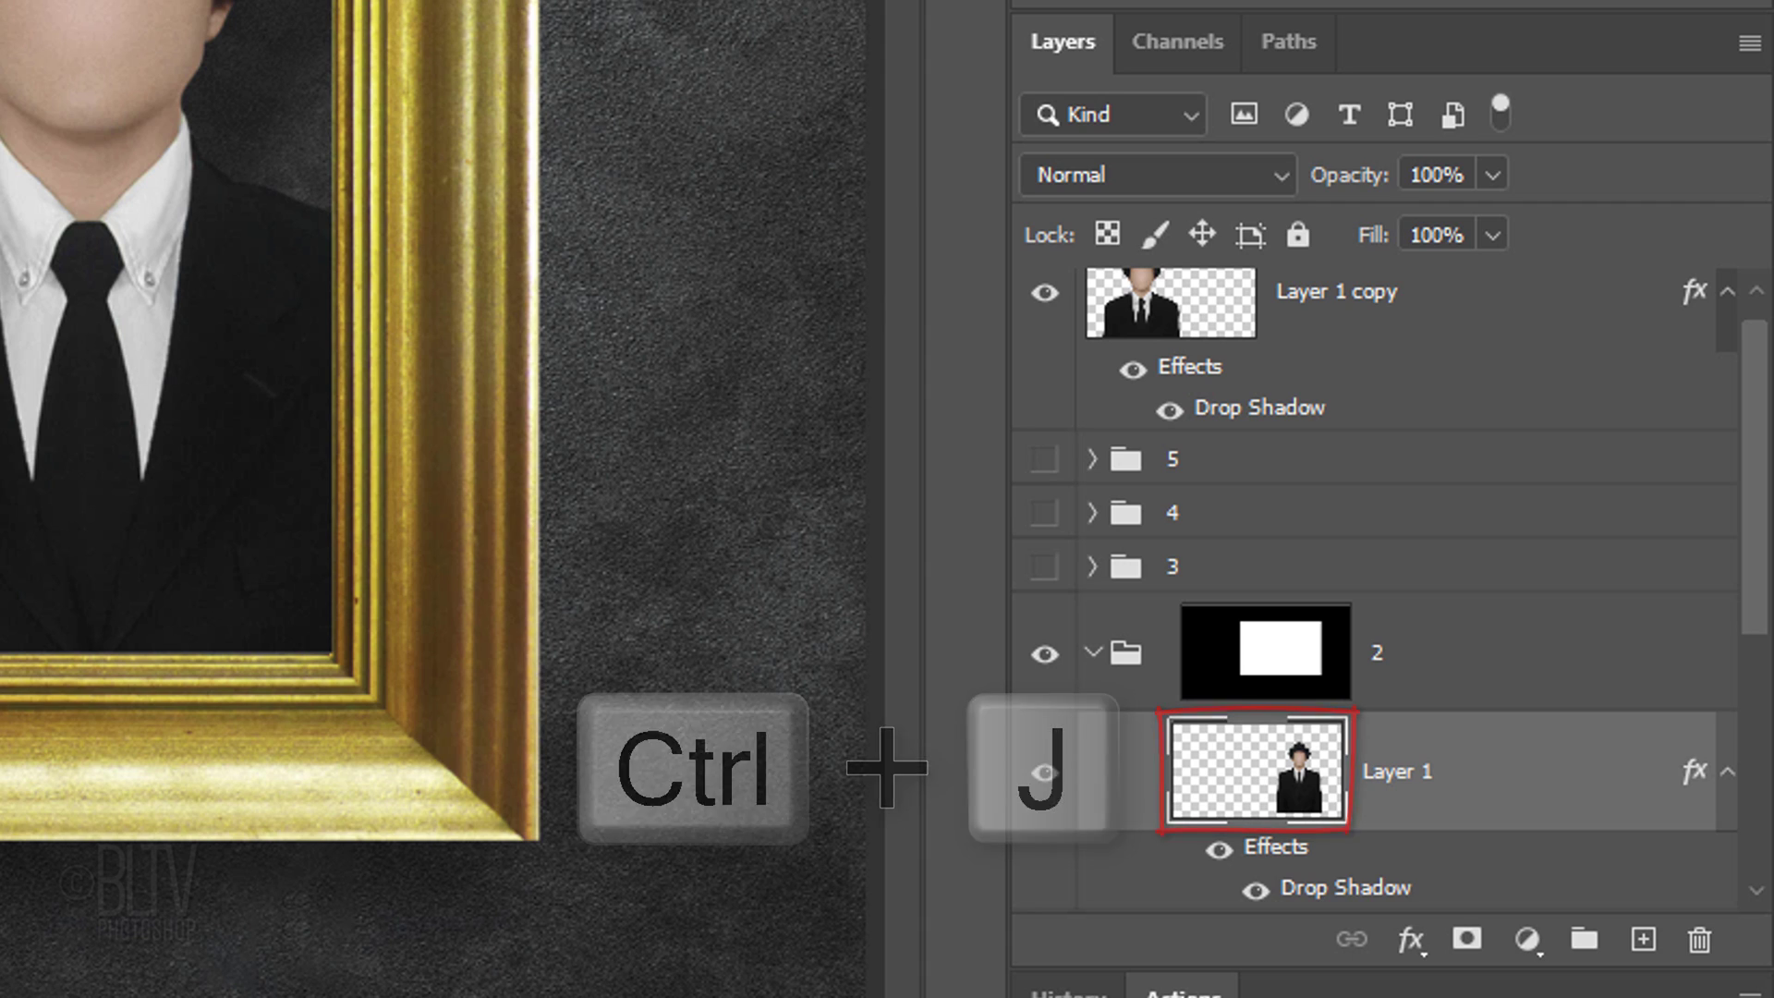
- Duplicate Layer 1 in group 2 and hide the duplicate's layer effects
key(ctrl+j)
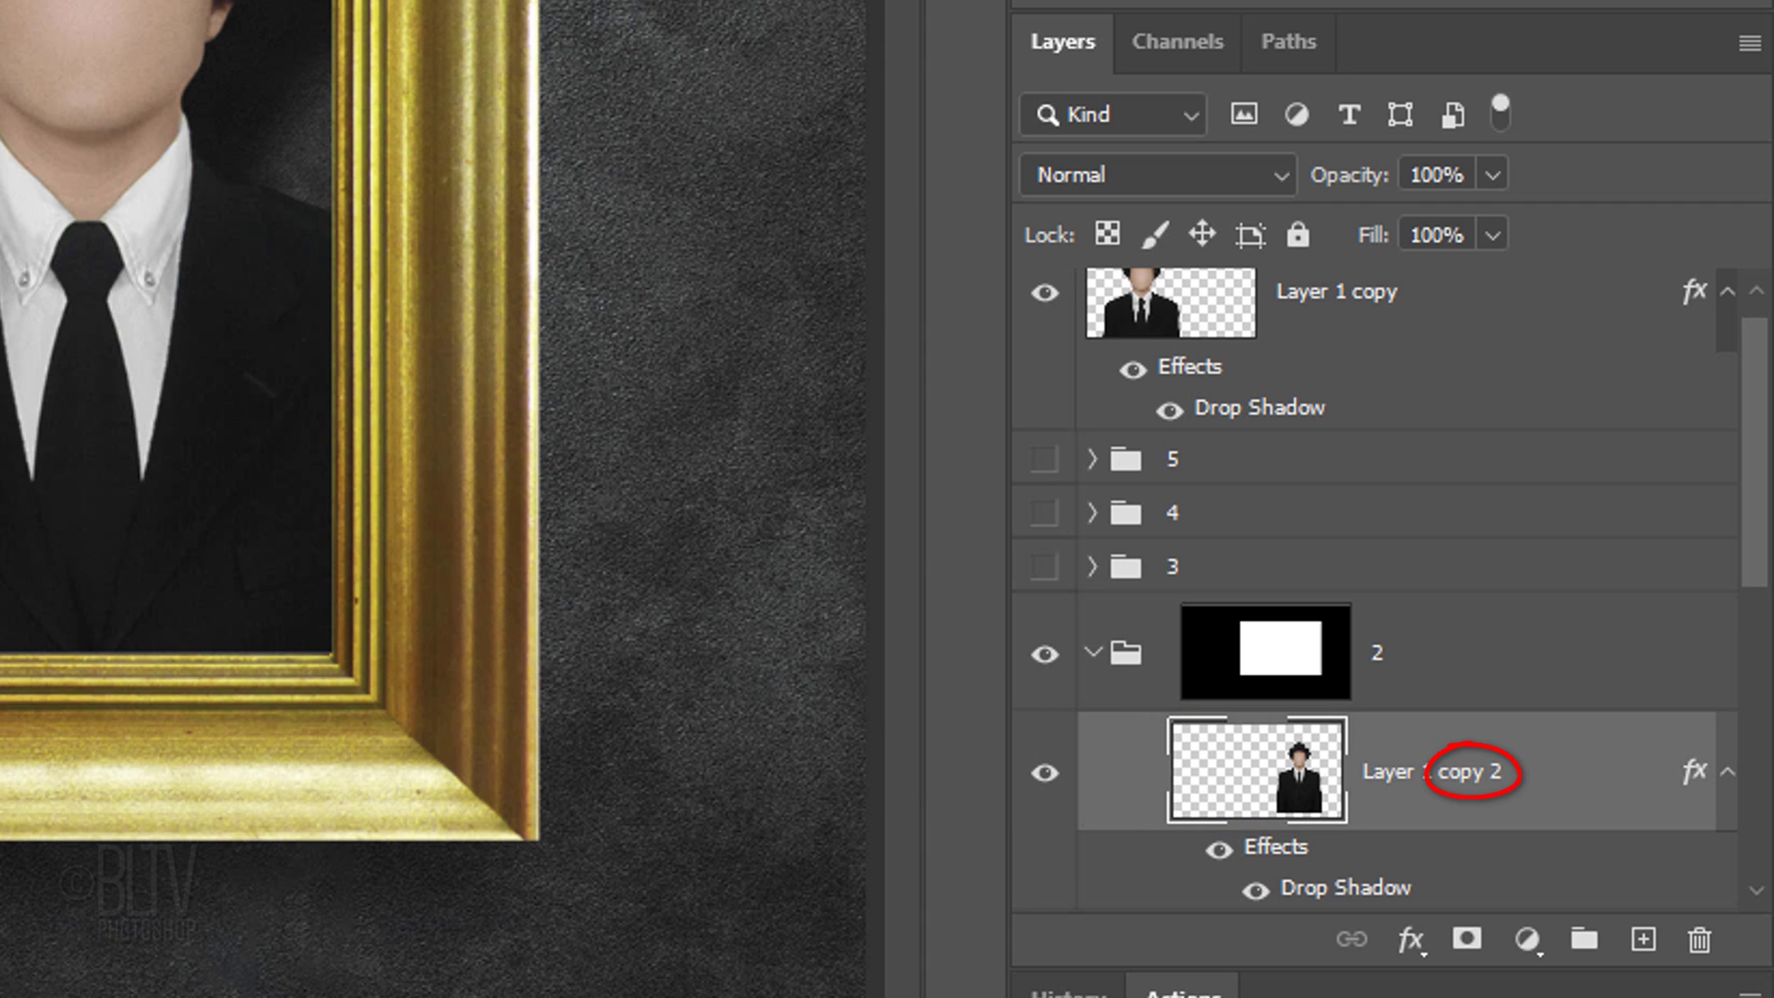
click(1217, 850)
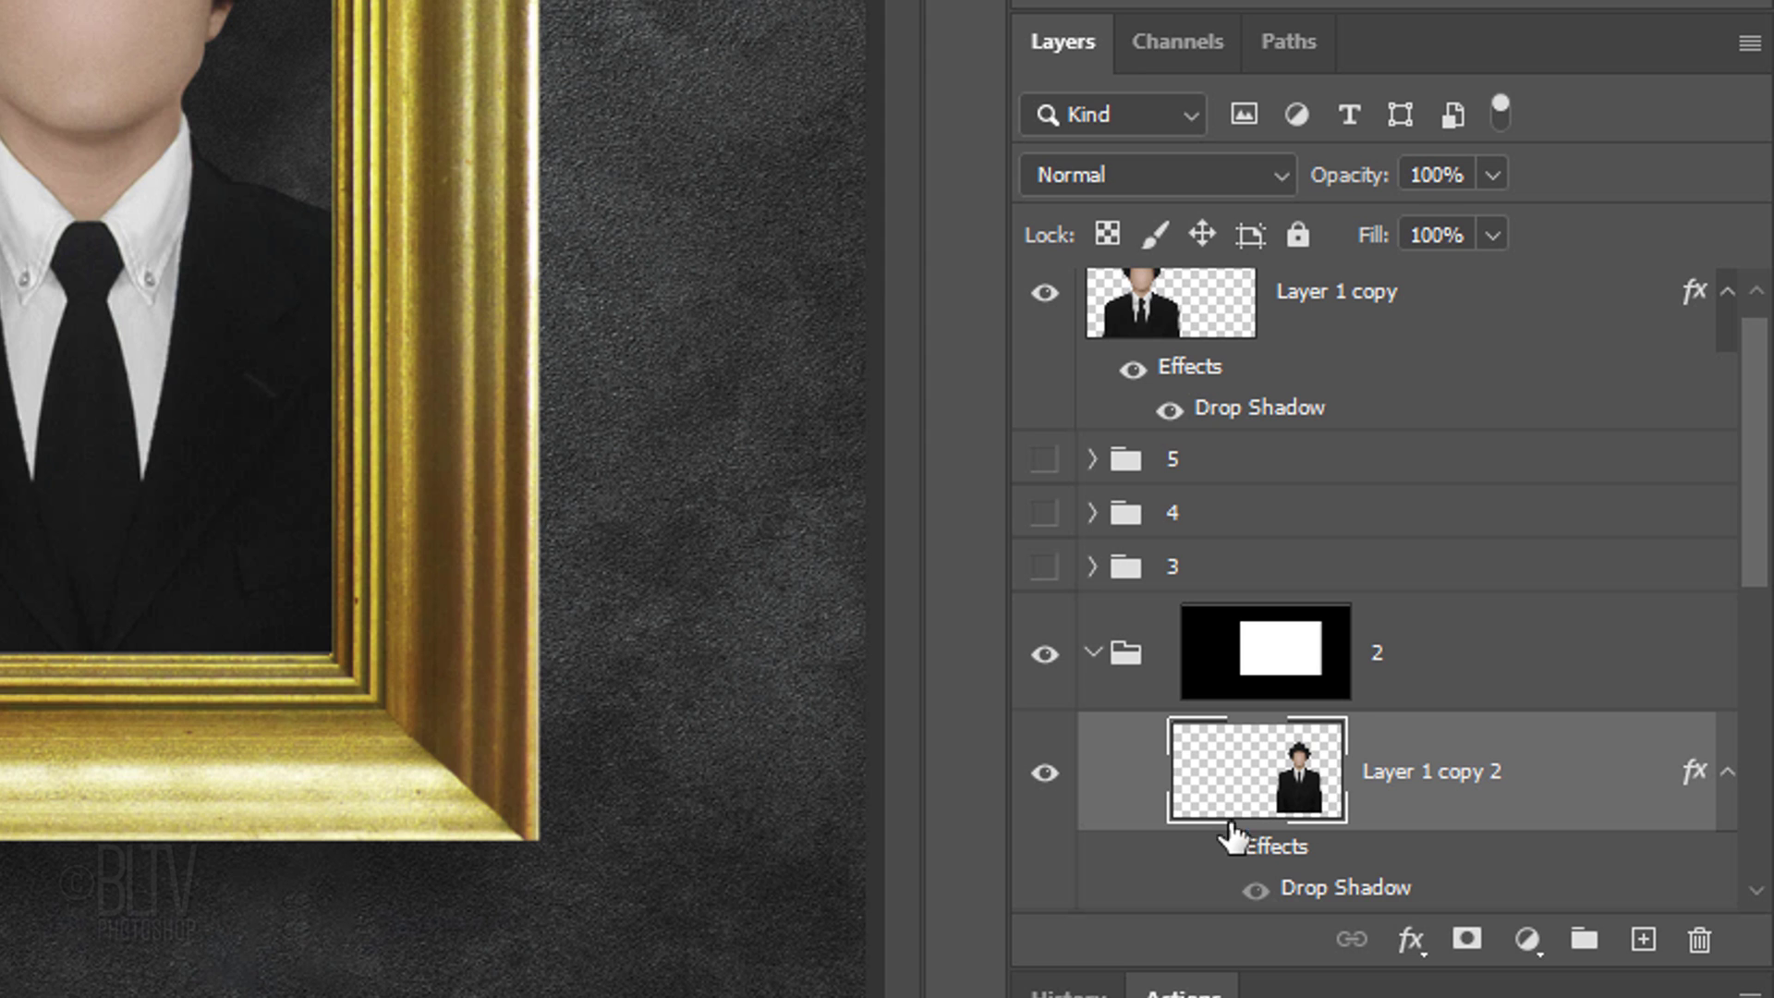
- Move Layer 1 copy 2 out of its group to above group 5 and copy group 2's layer mask onto it
drag(1243, 781, 1245, 429)
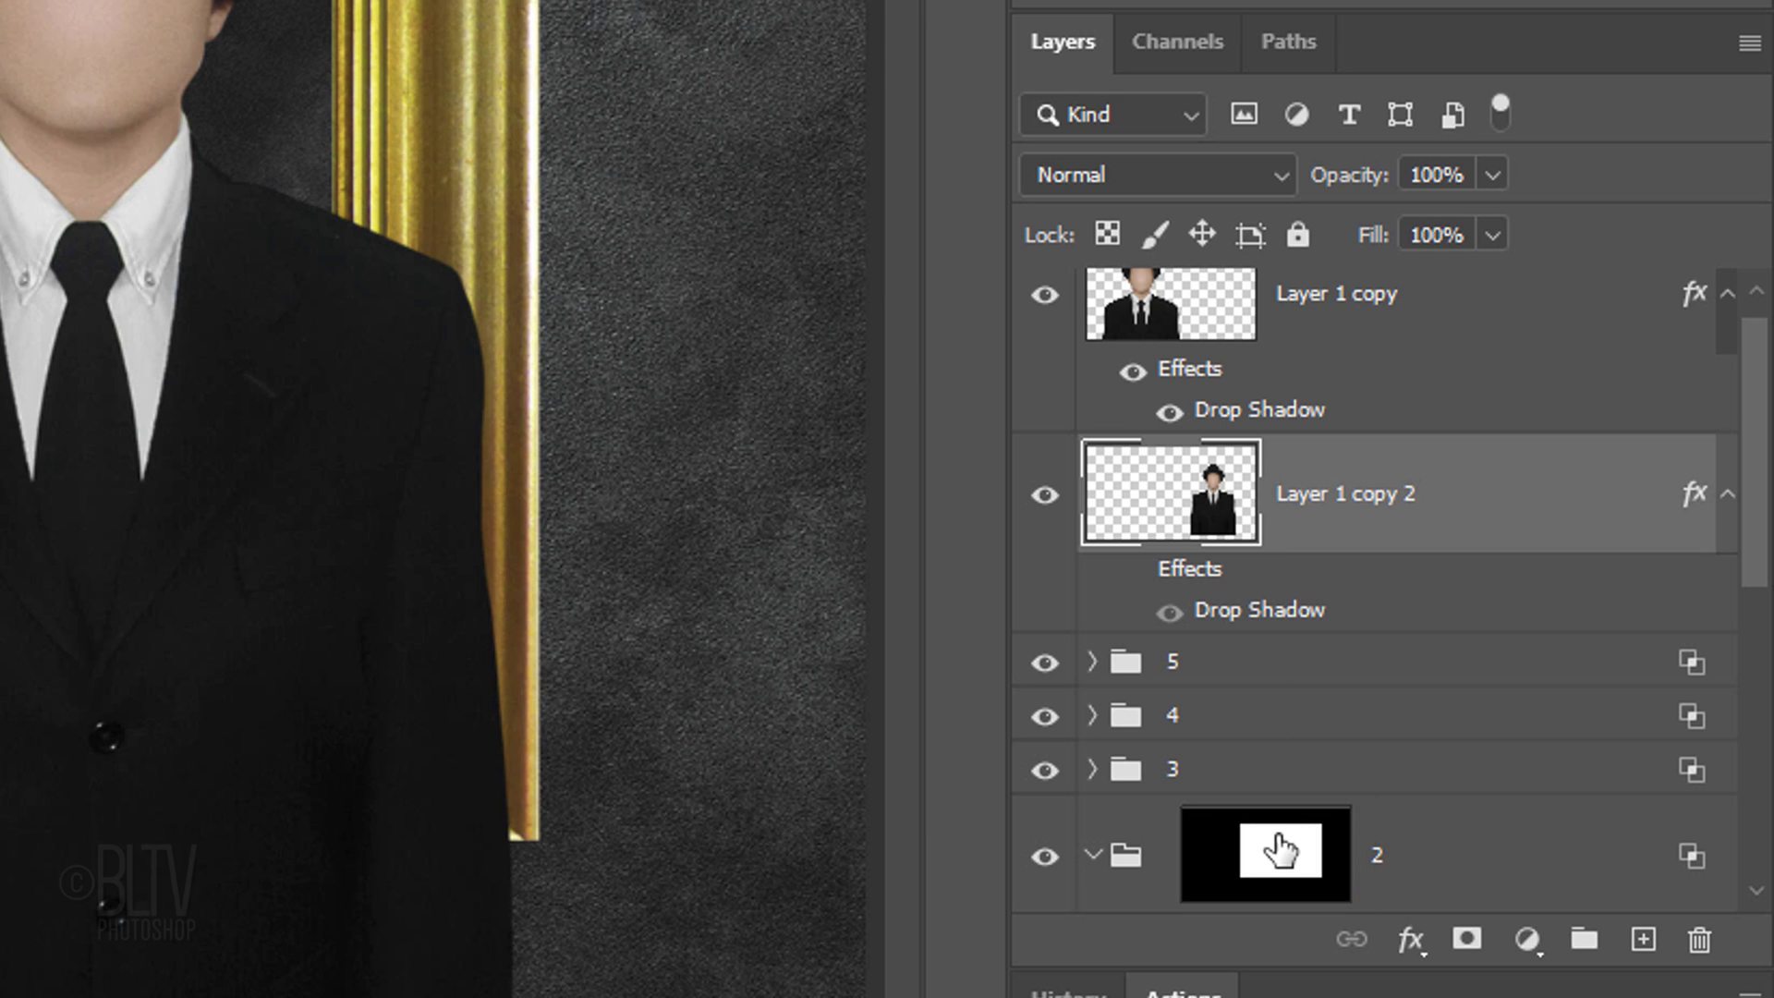
key(alt)
drag(1281, 850, 1367, 486)
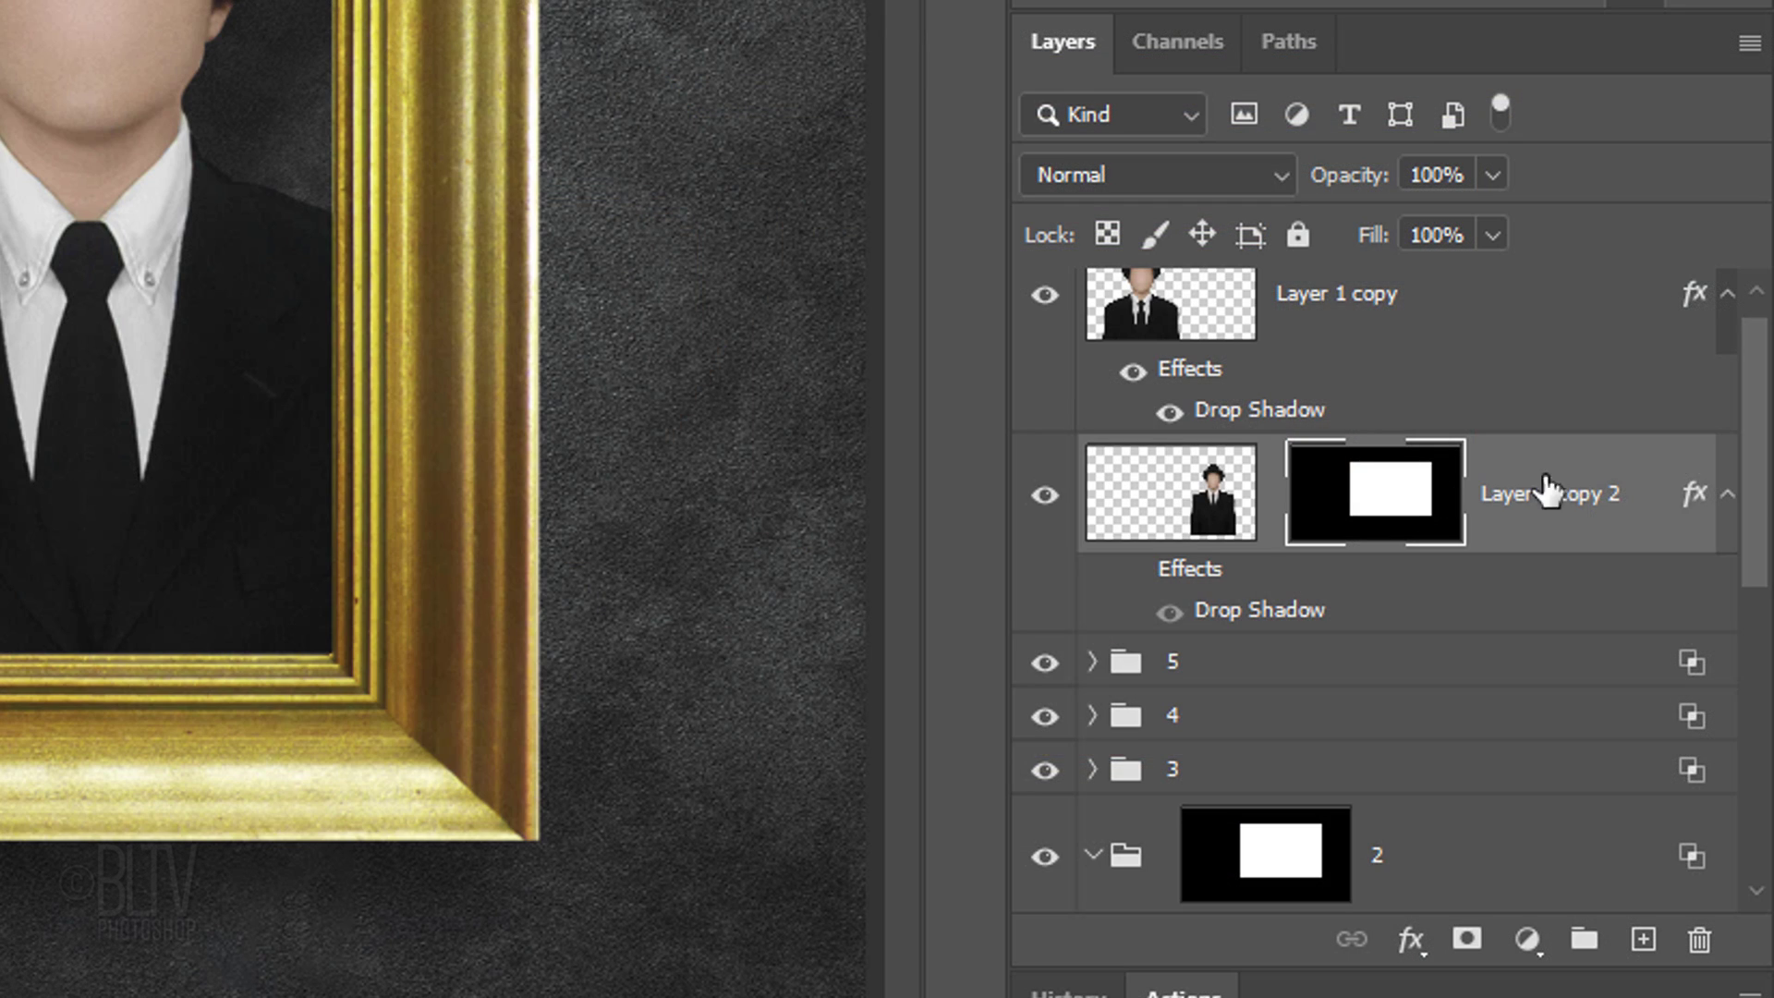
- Load the shape of group 2's Inside frame layer as a selection and add it as a layer mask on group 3
drag(1755, 499, 1760, 702)
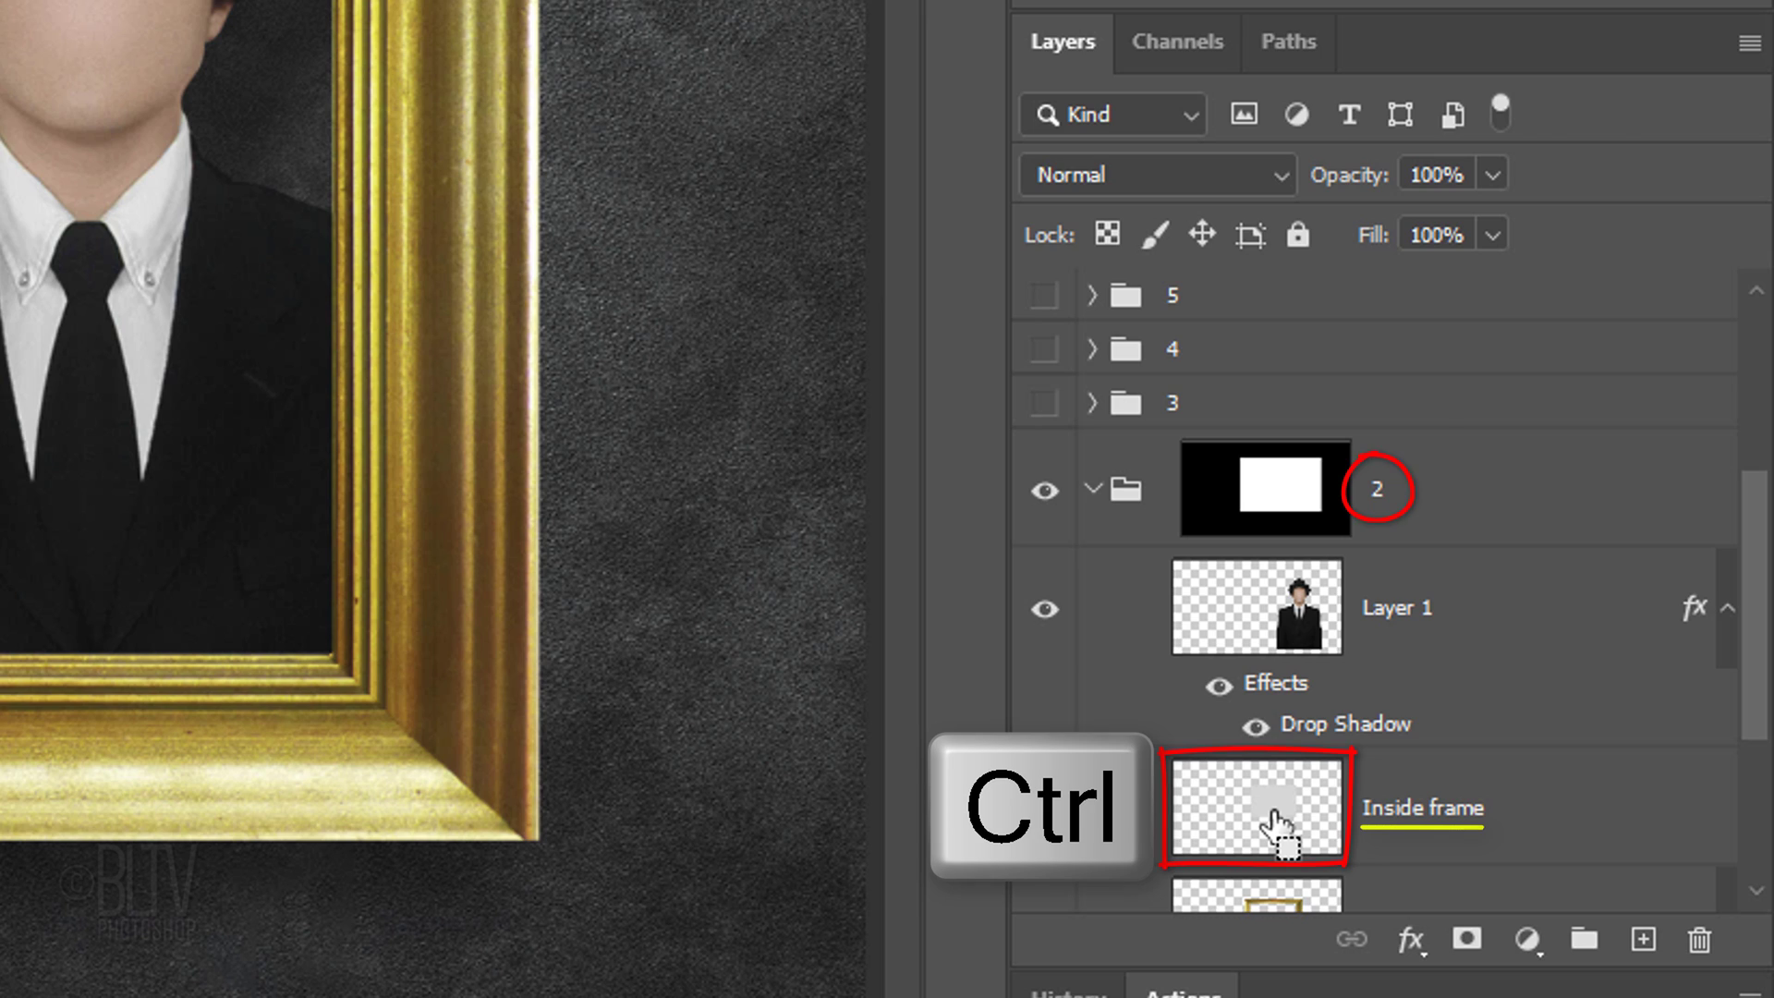
ctrl+click(1275, 818)
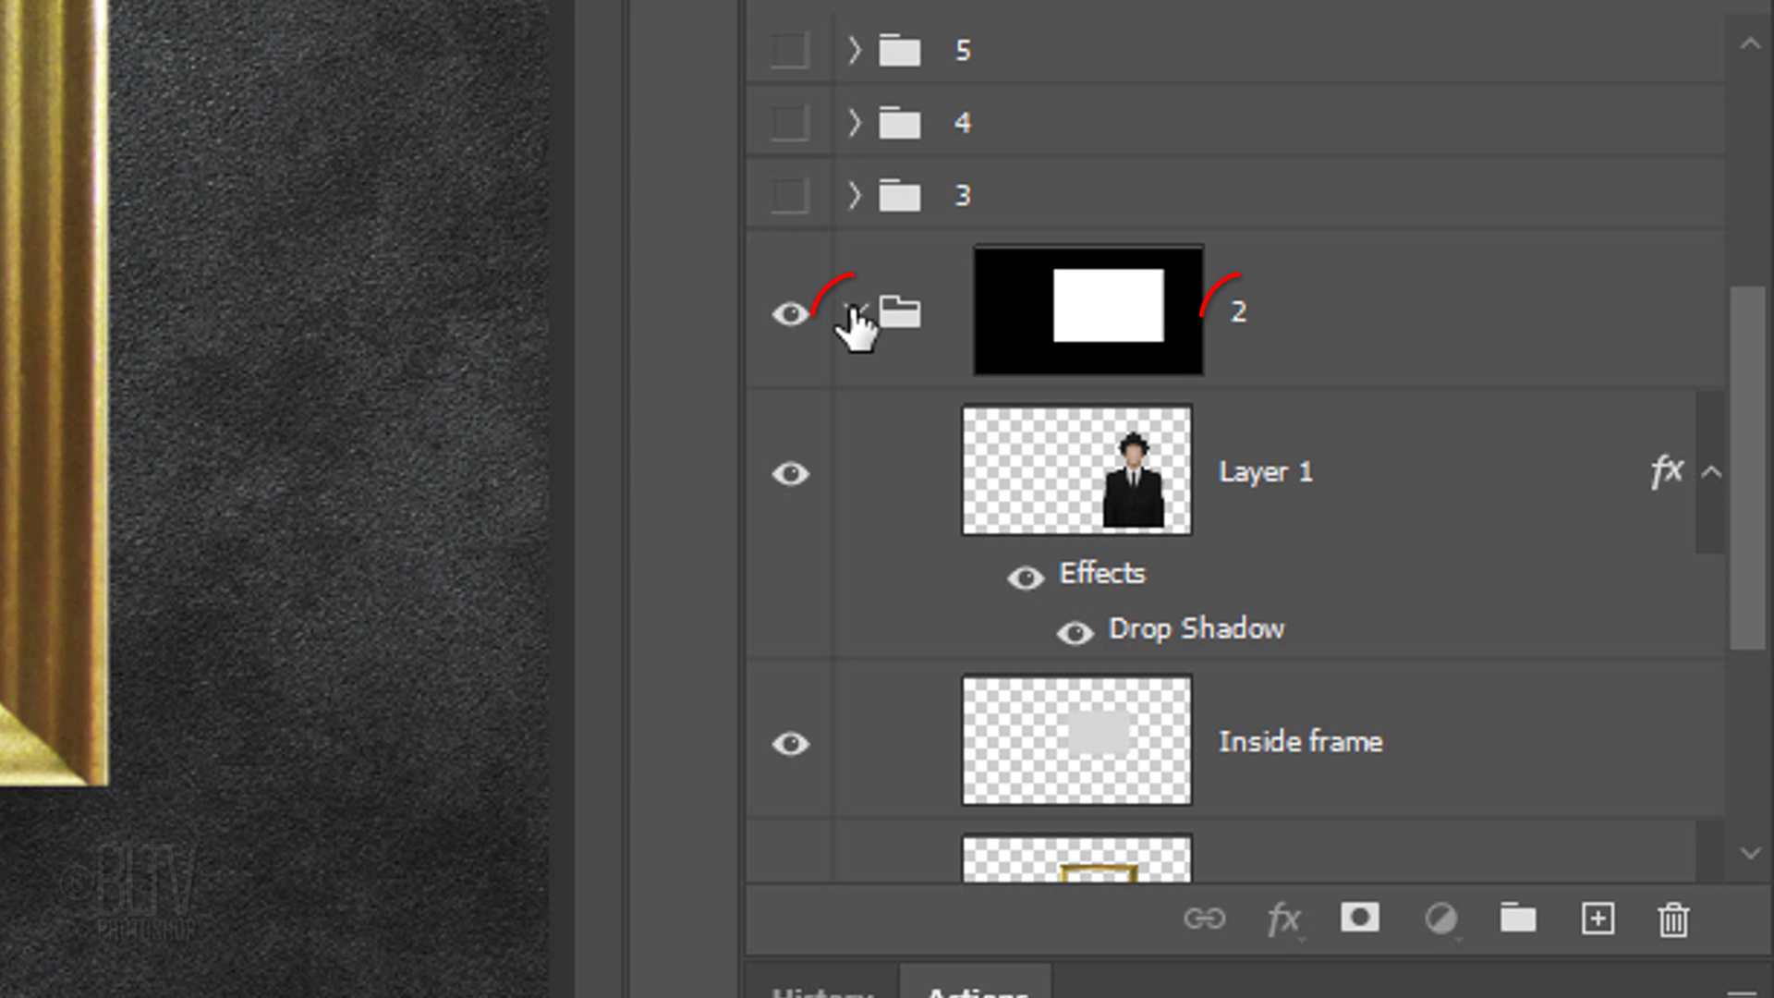
click(852, 315)
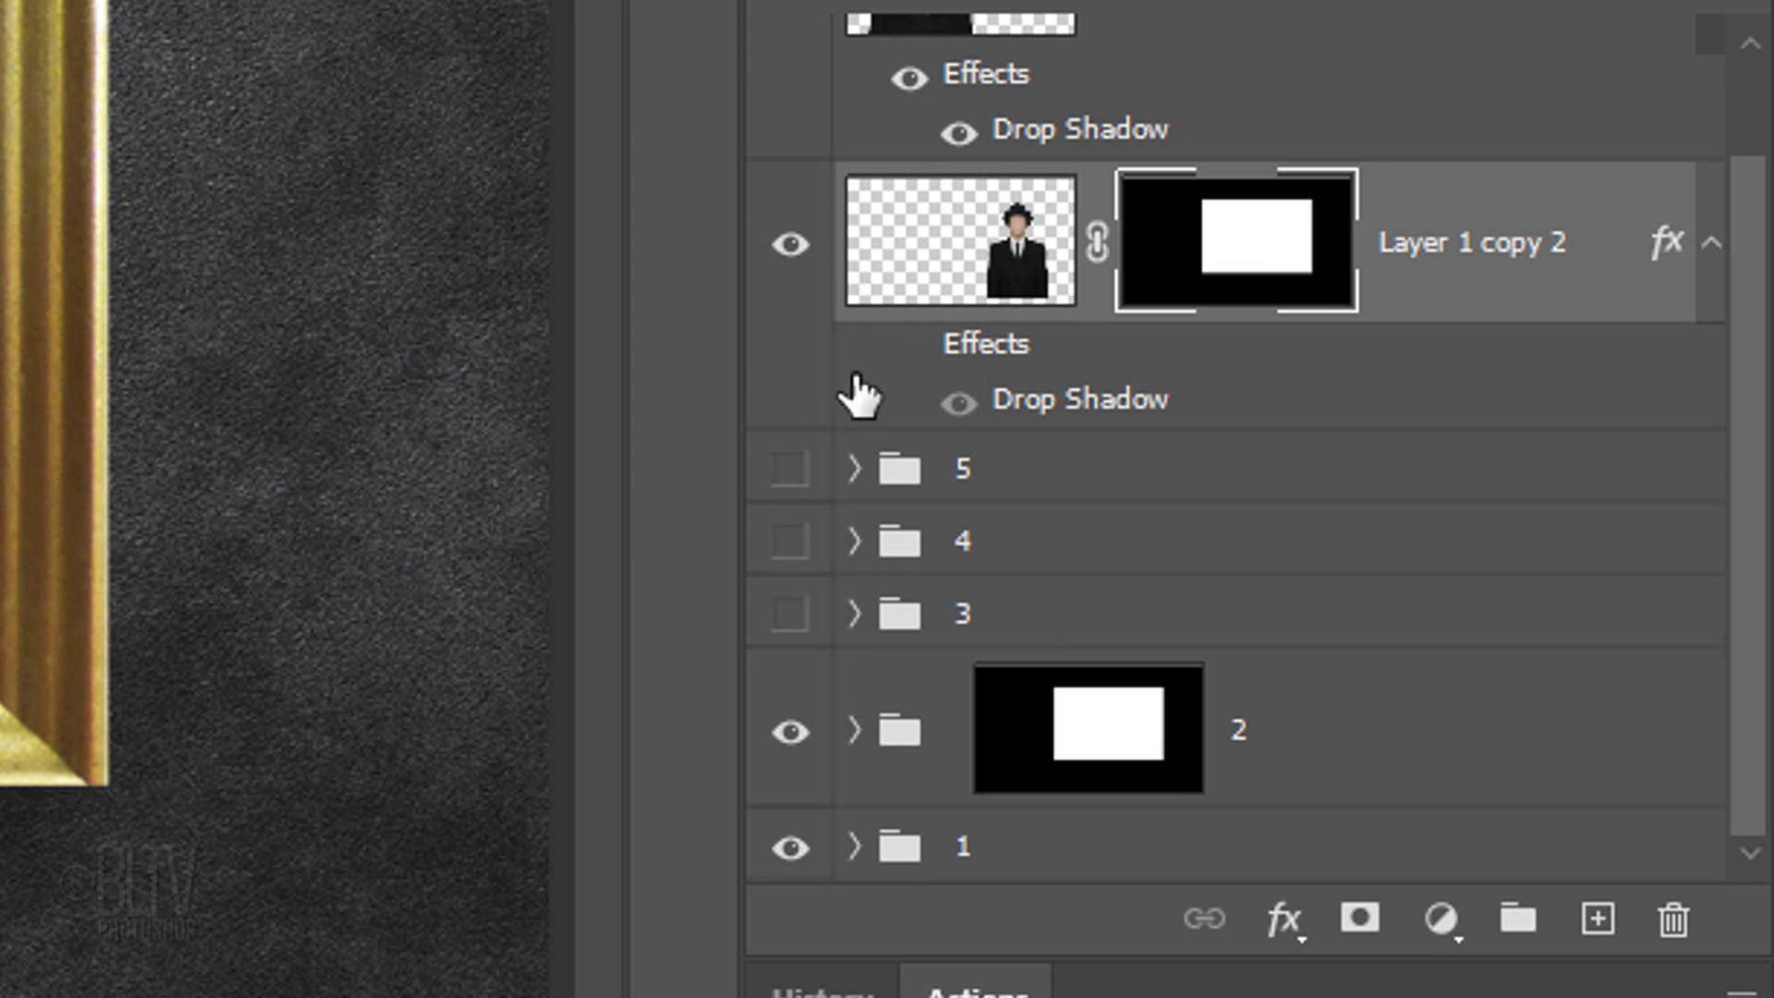
click(1077, 621)
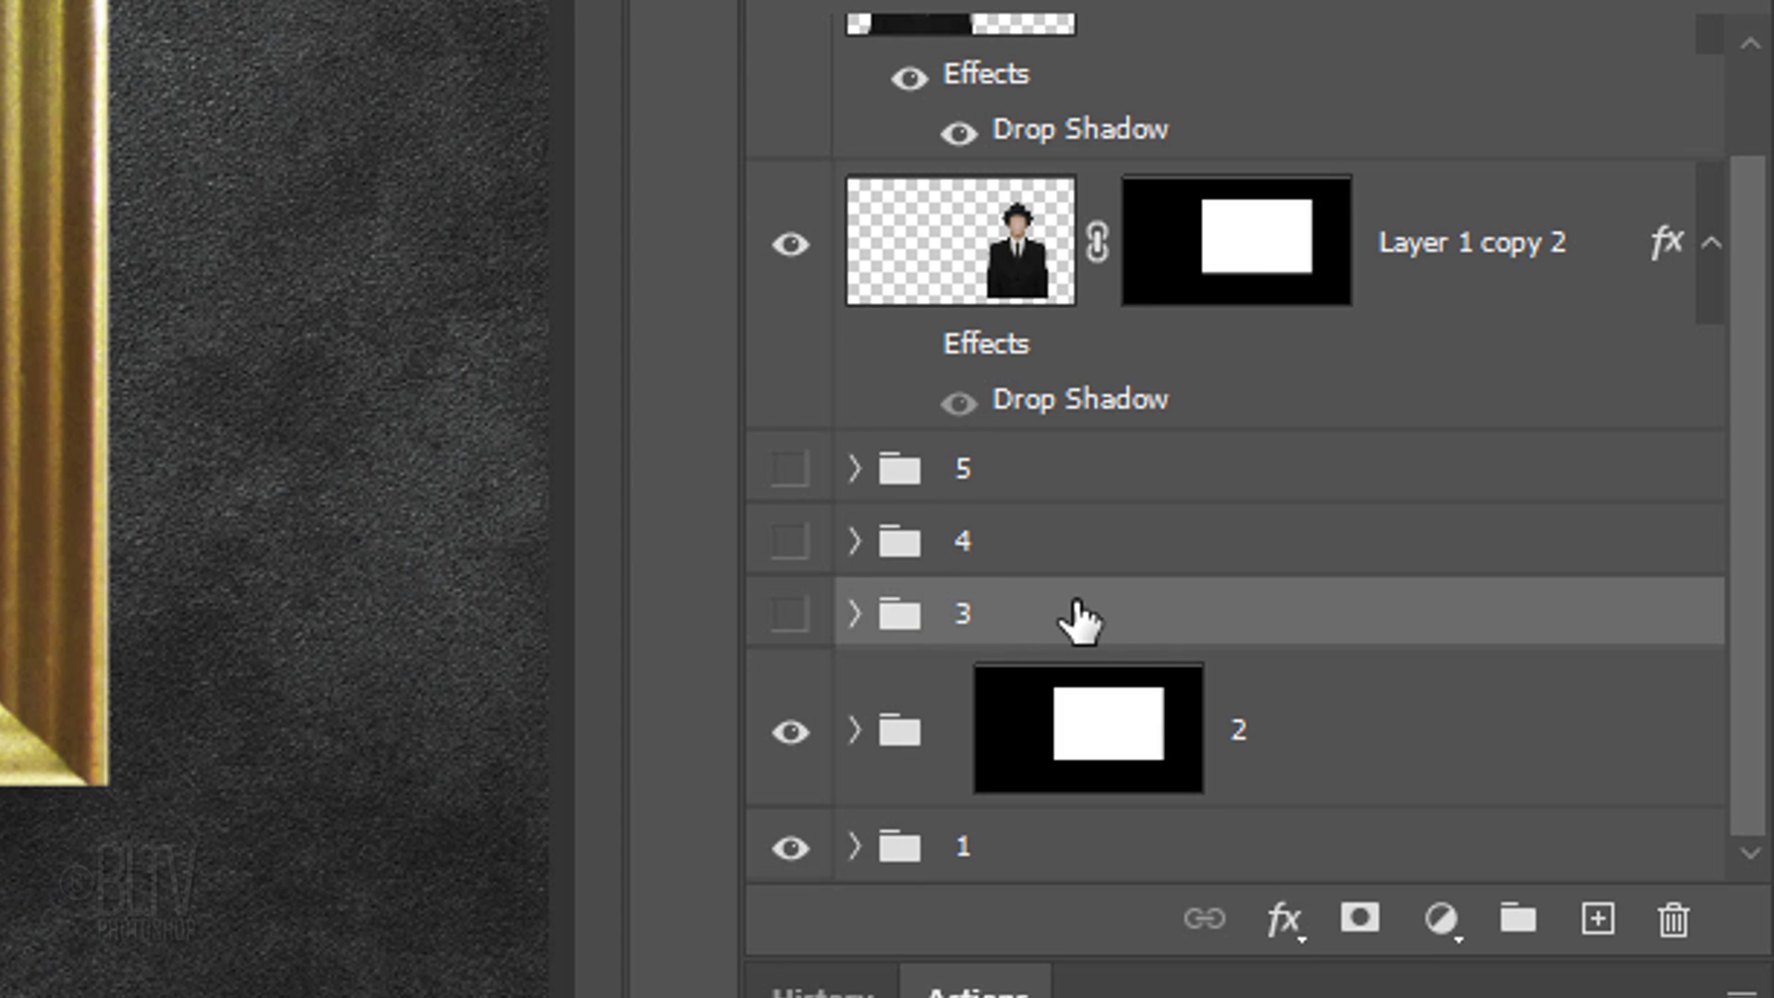
click(1360, 924)
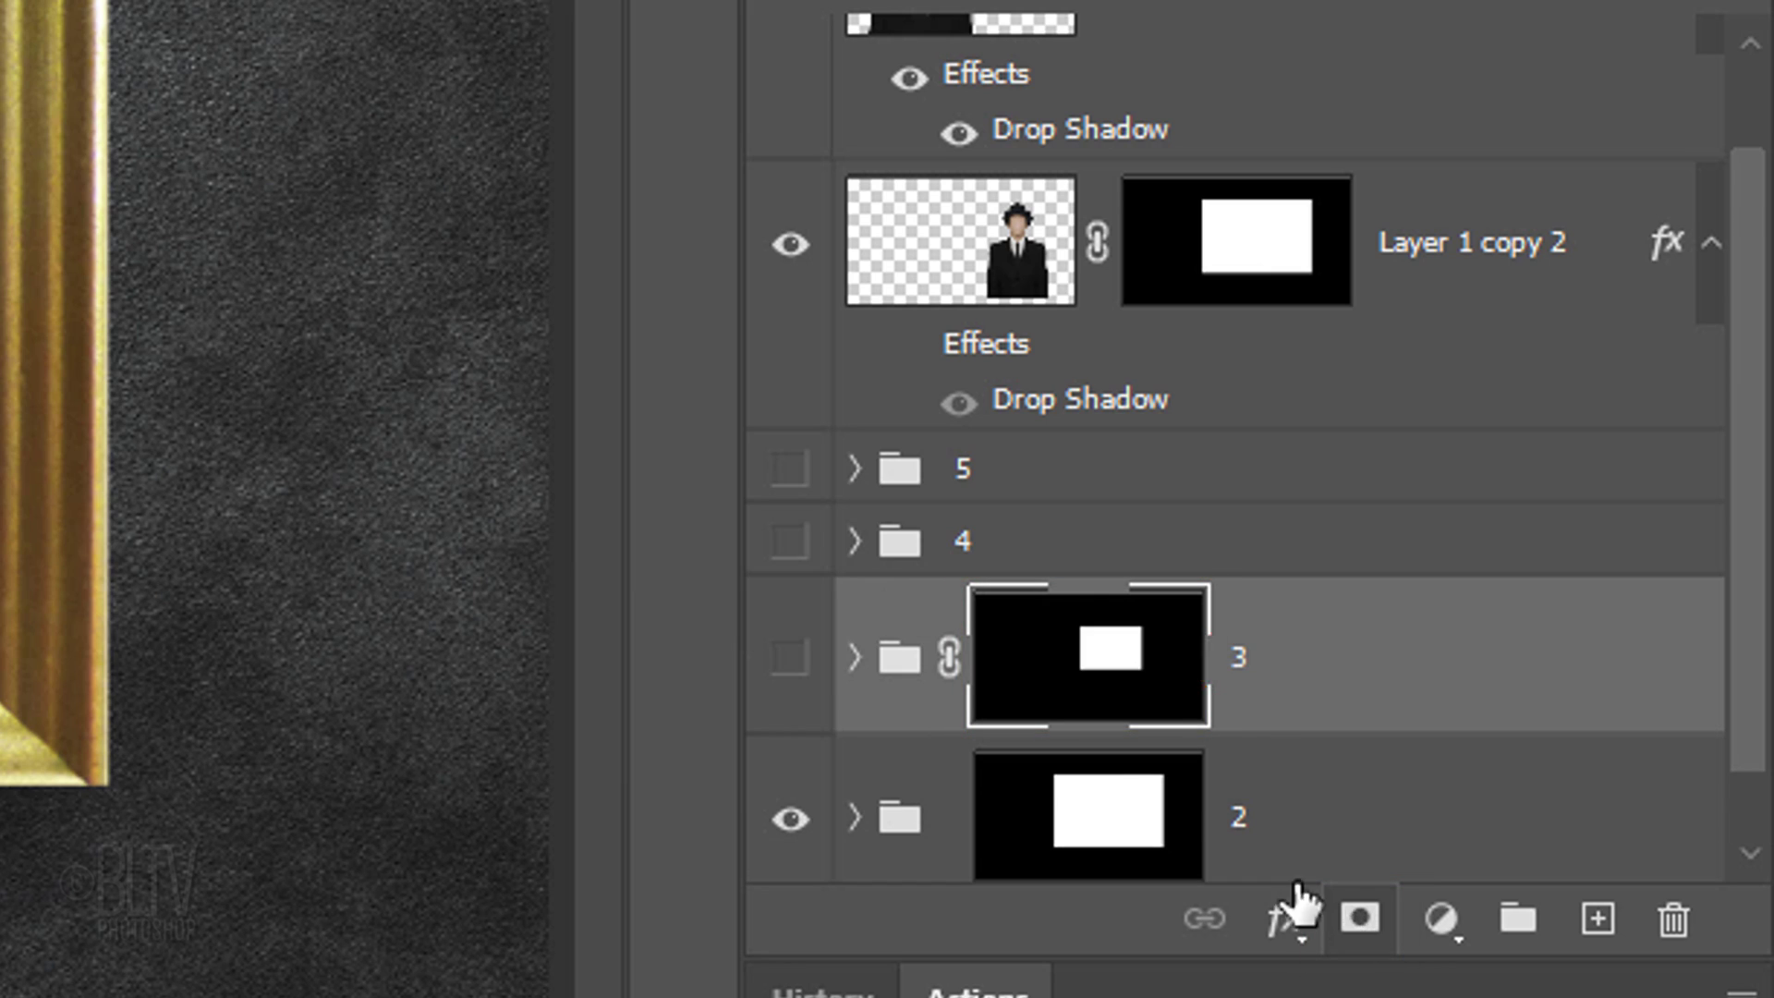
- Unlink group 3 from its mask, make it visible and target the group instead of the mask
click(949, 652)
click(790, 658)
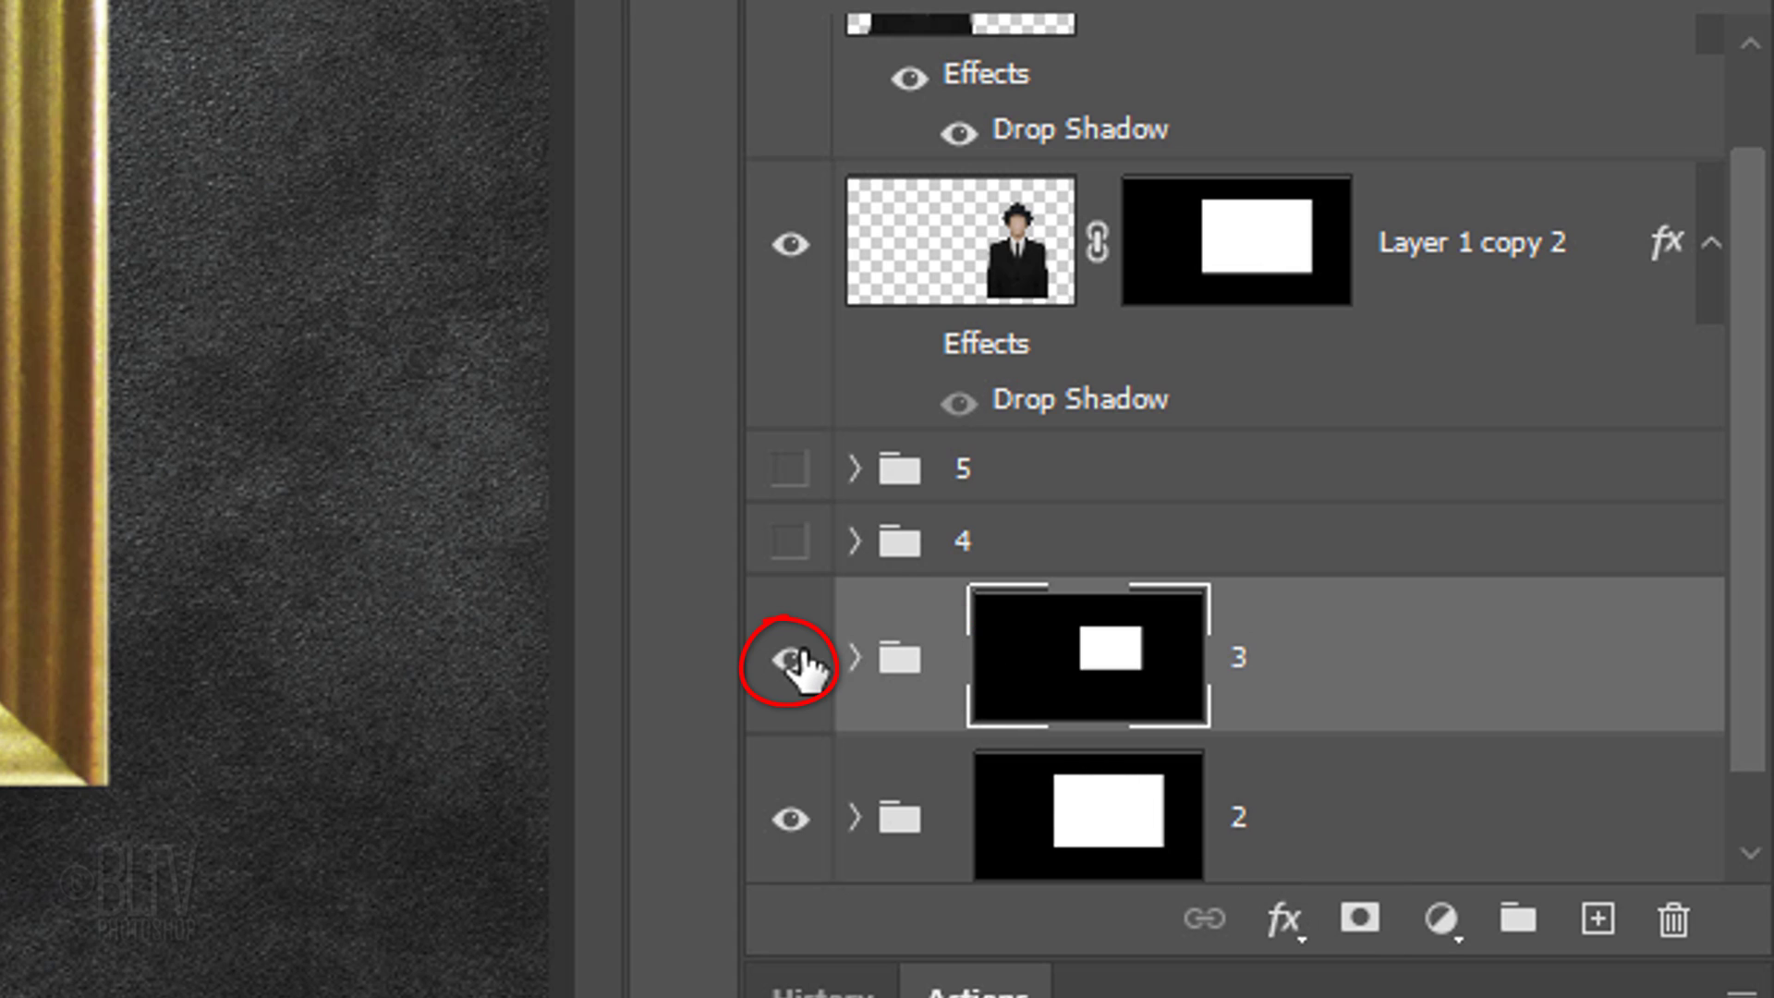
click(893, 672)
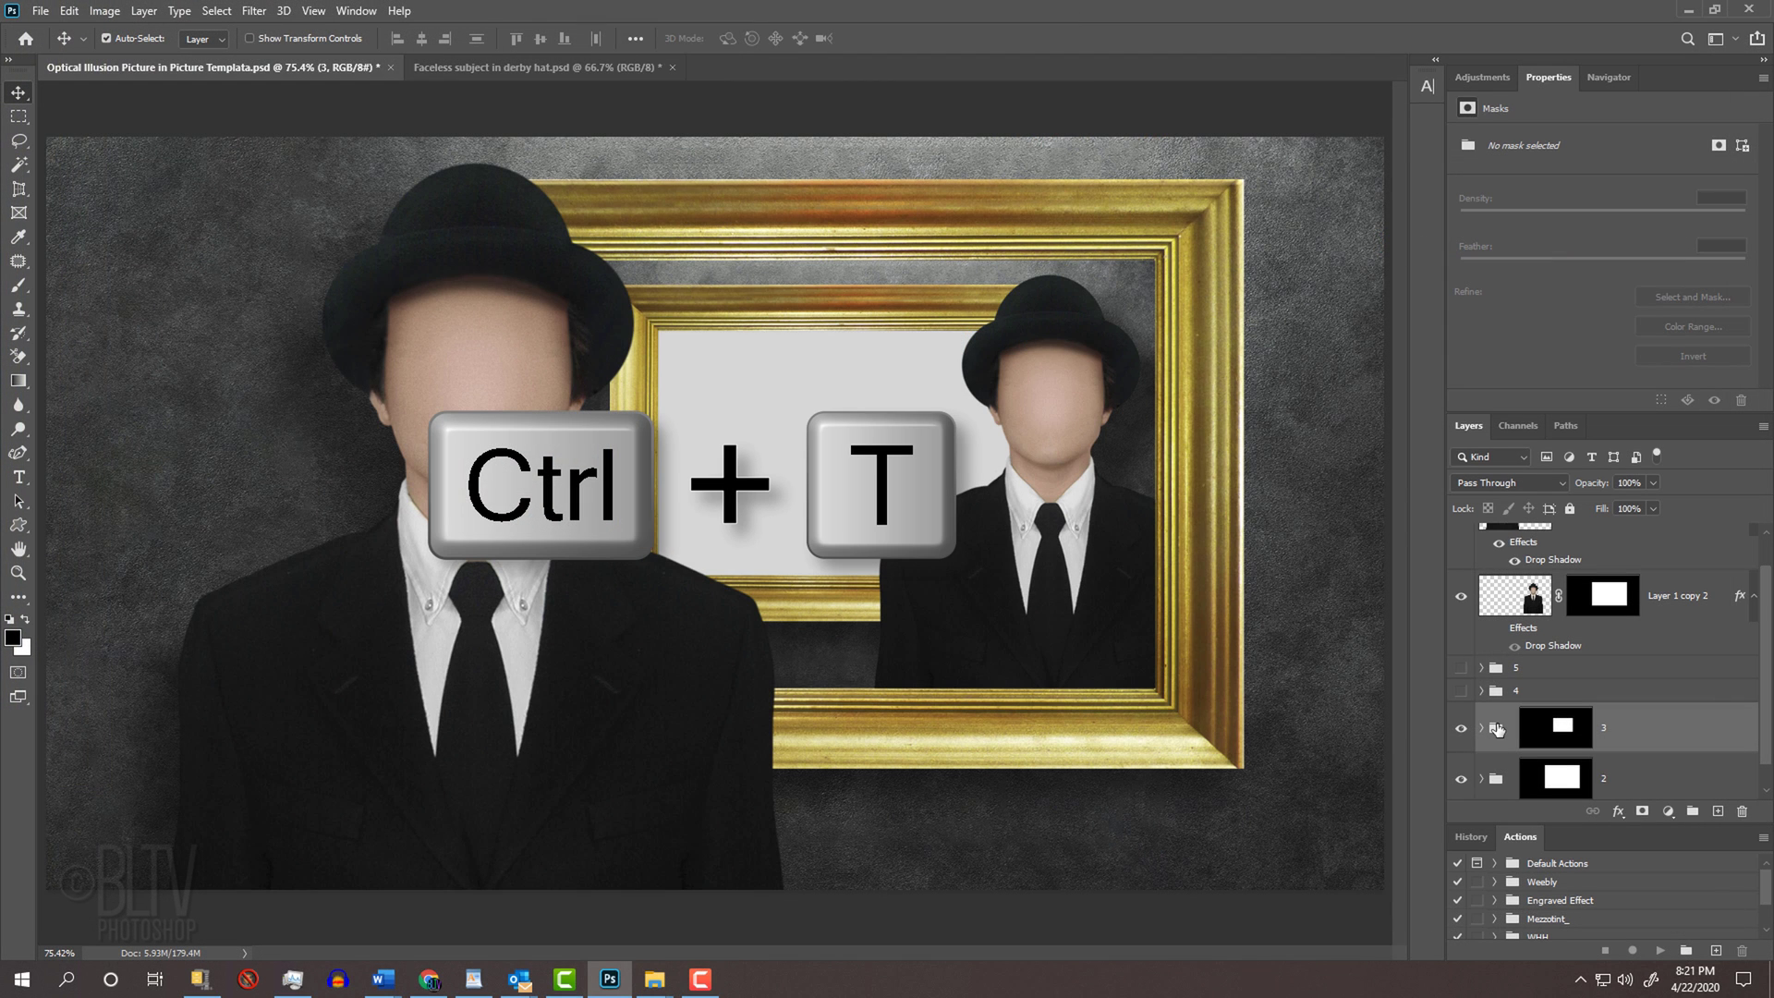
- Scale group 3 down with Free Transform and fit it inside the second frame, with its man at the opening's left side
key(ctrl+t)
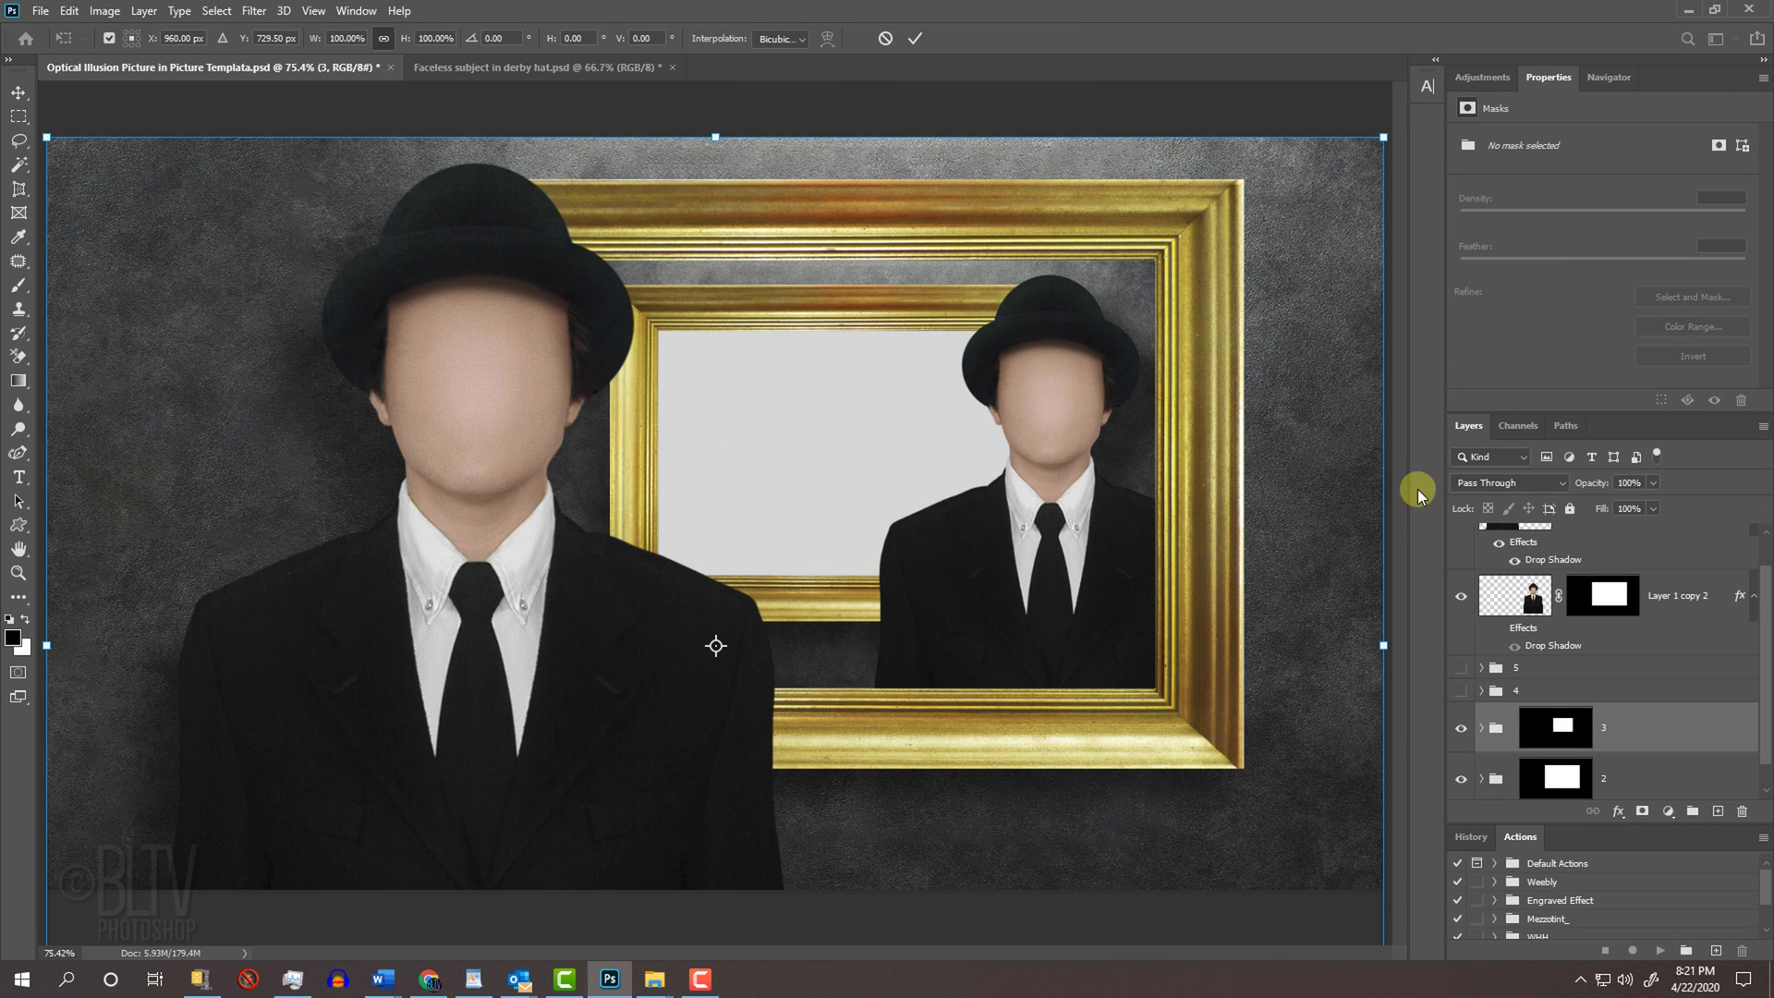
drag(1383, 136, 987, 489)
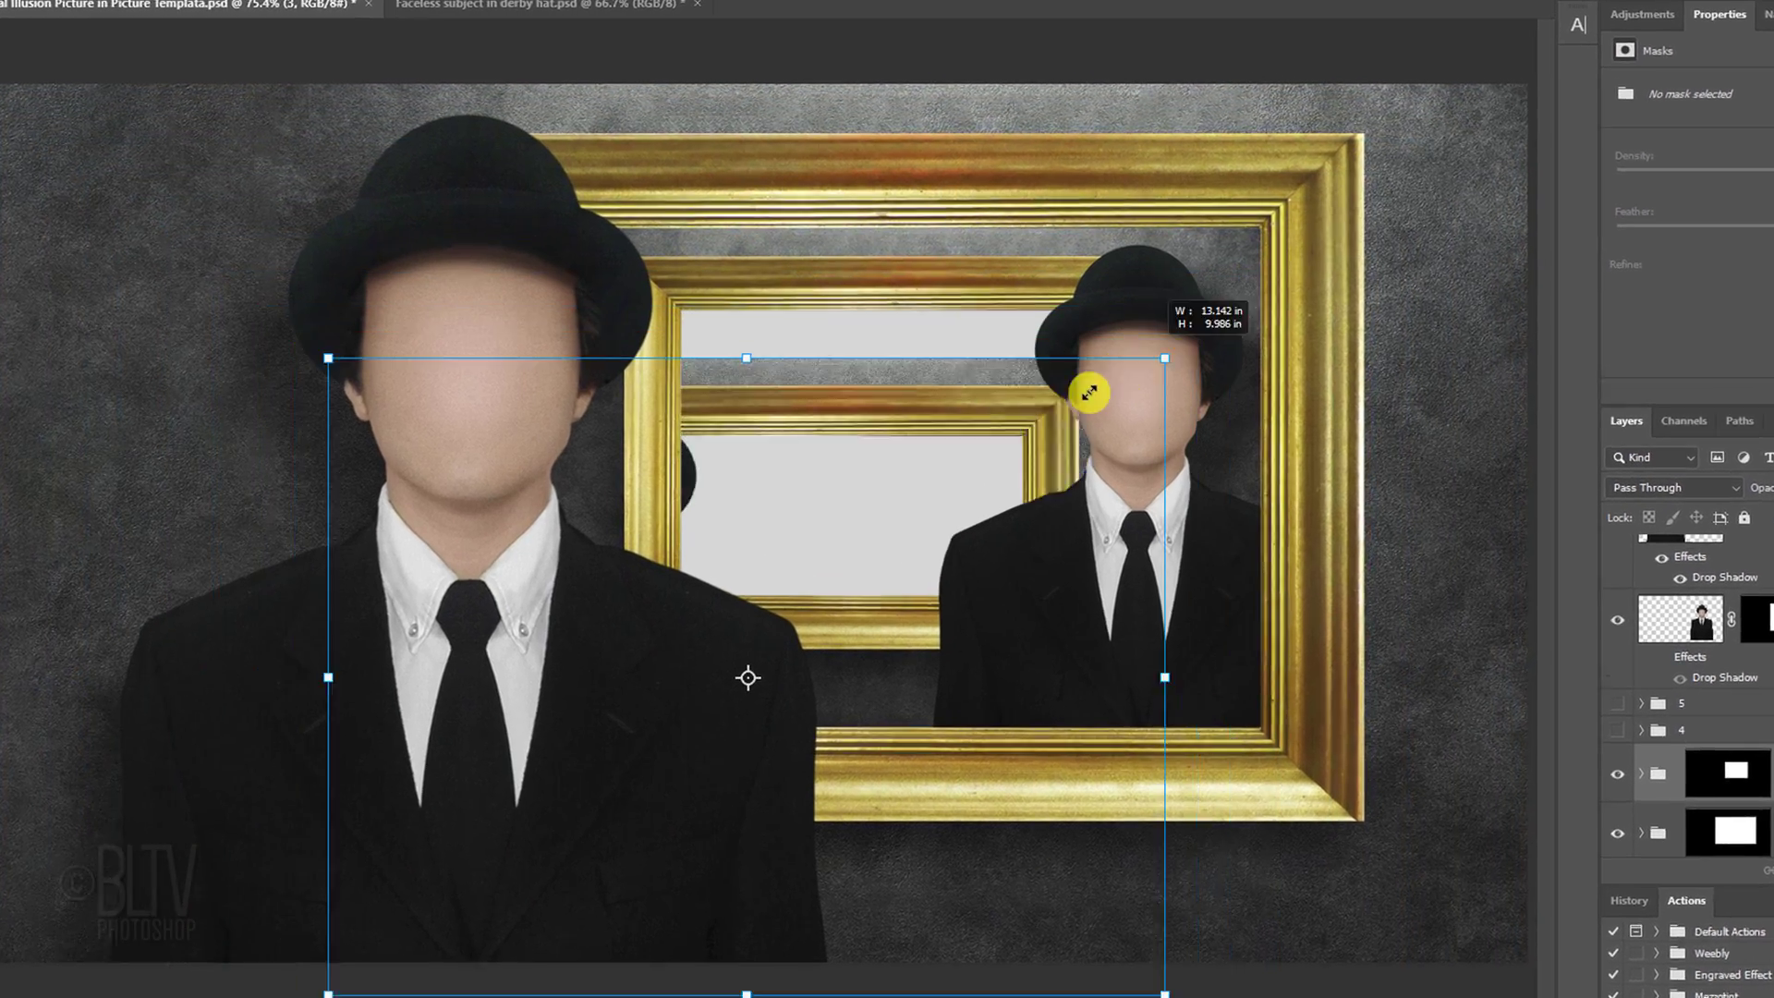
drag(827, 547, 985, 427)
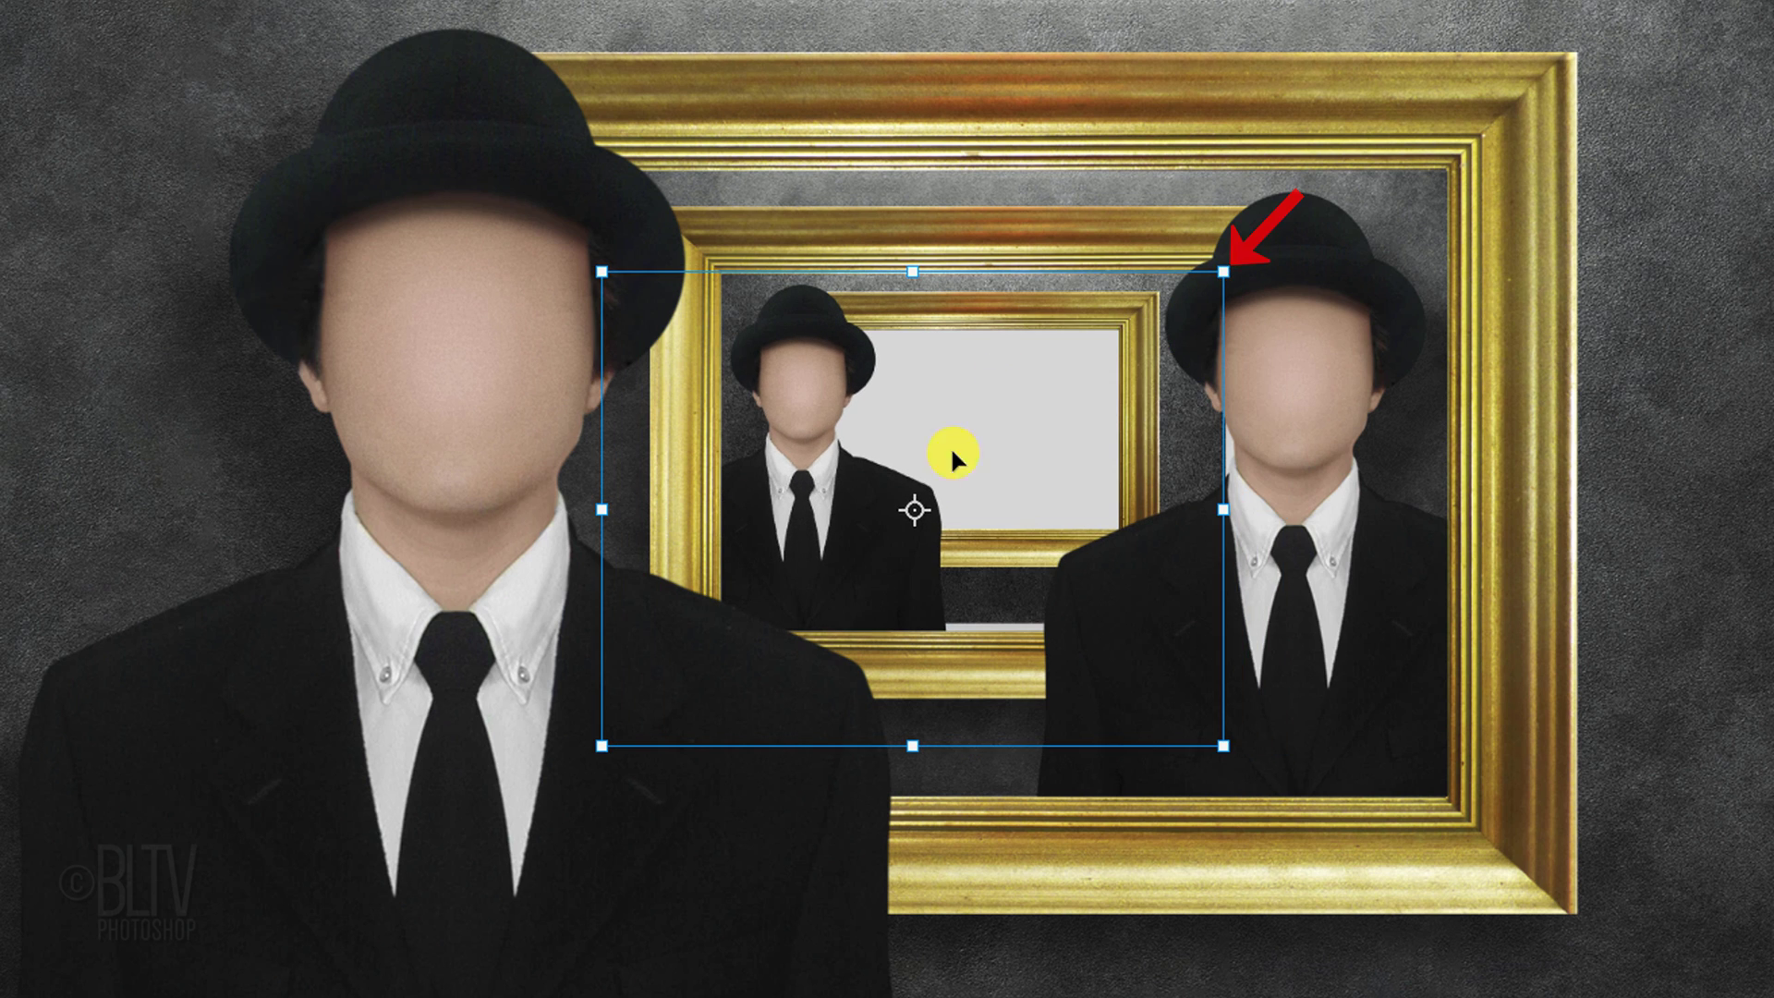
drag(1221, 747, 1250, 762)
key(Return)
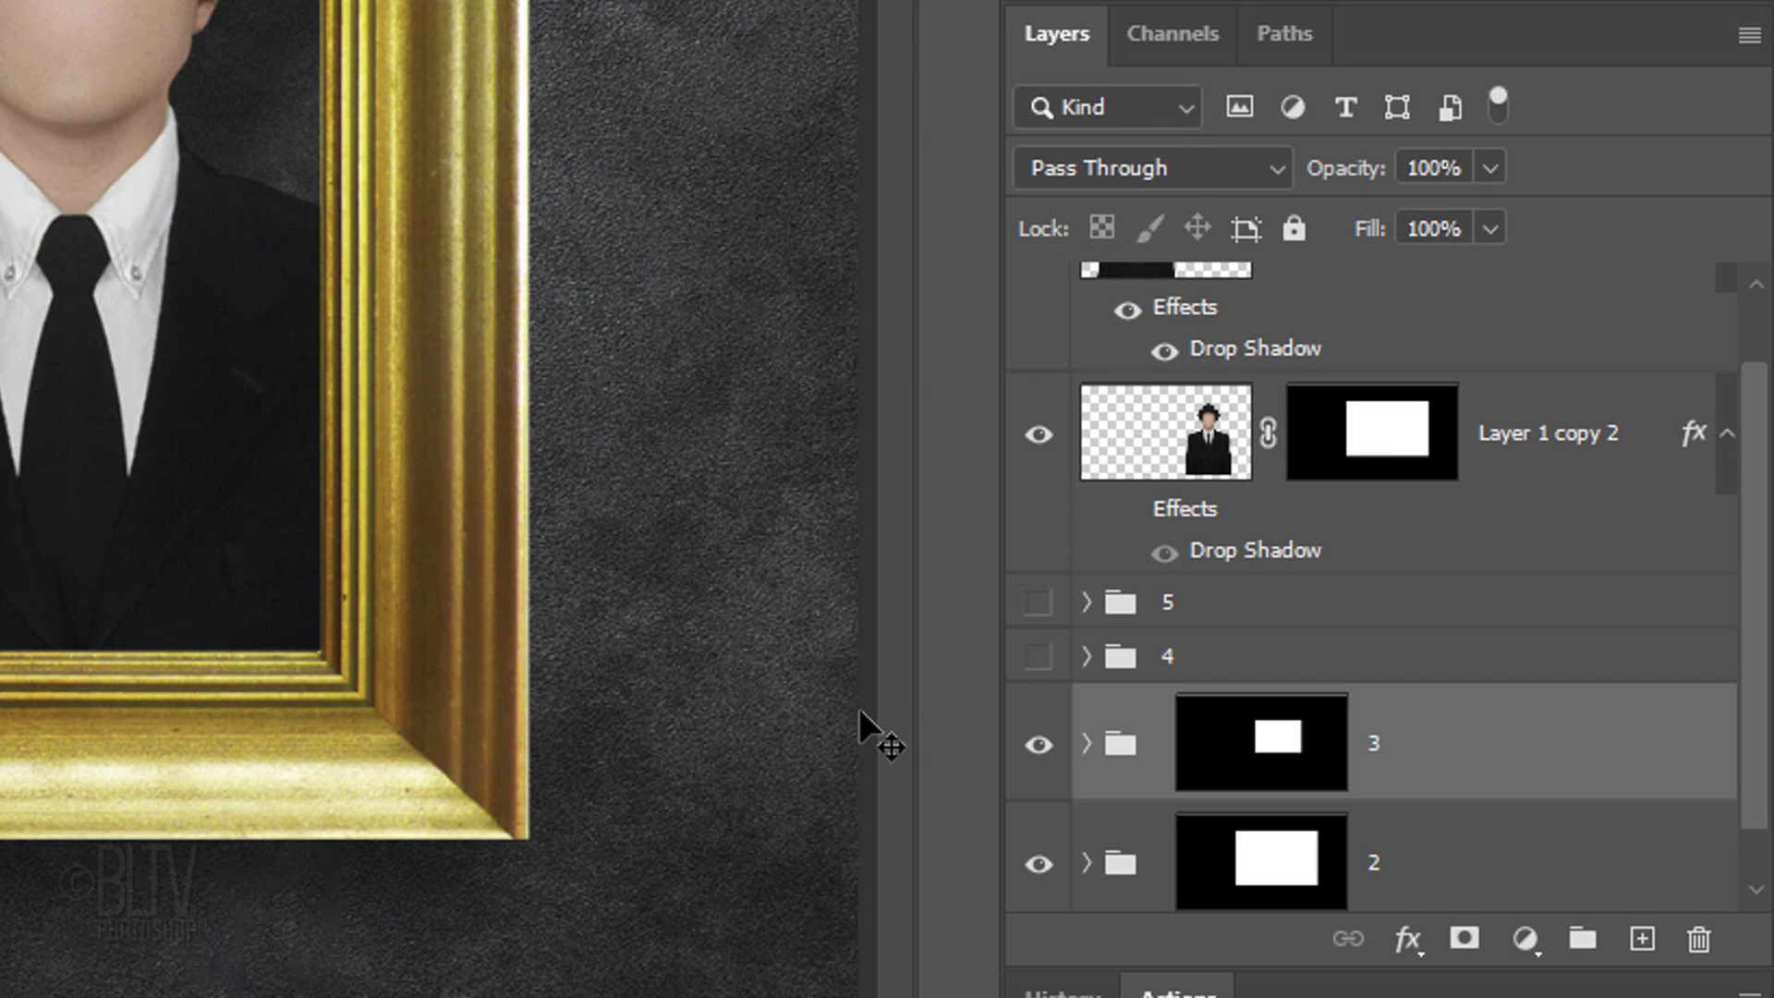
- Set the drop shadow of group 3's Layer 1 to 45 px distance and 16 px size
click(1087, 744)
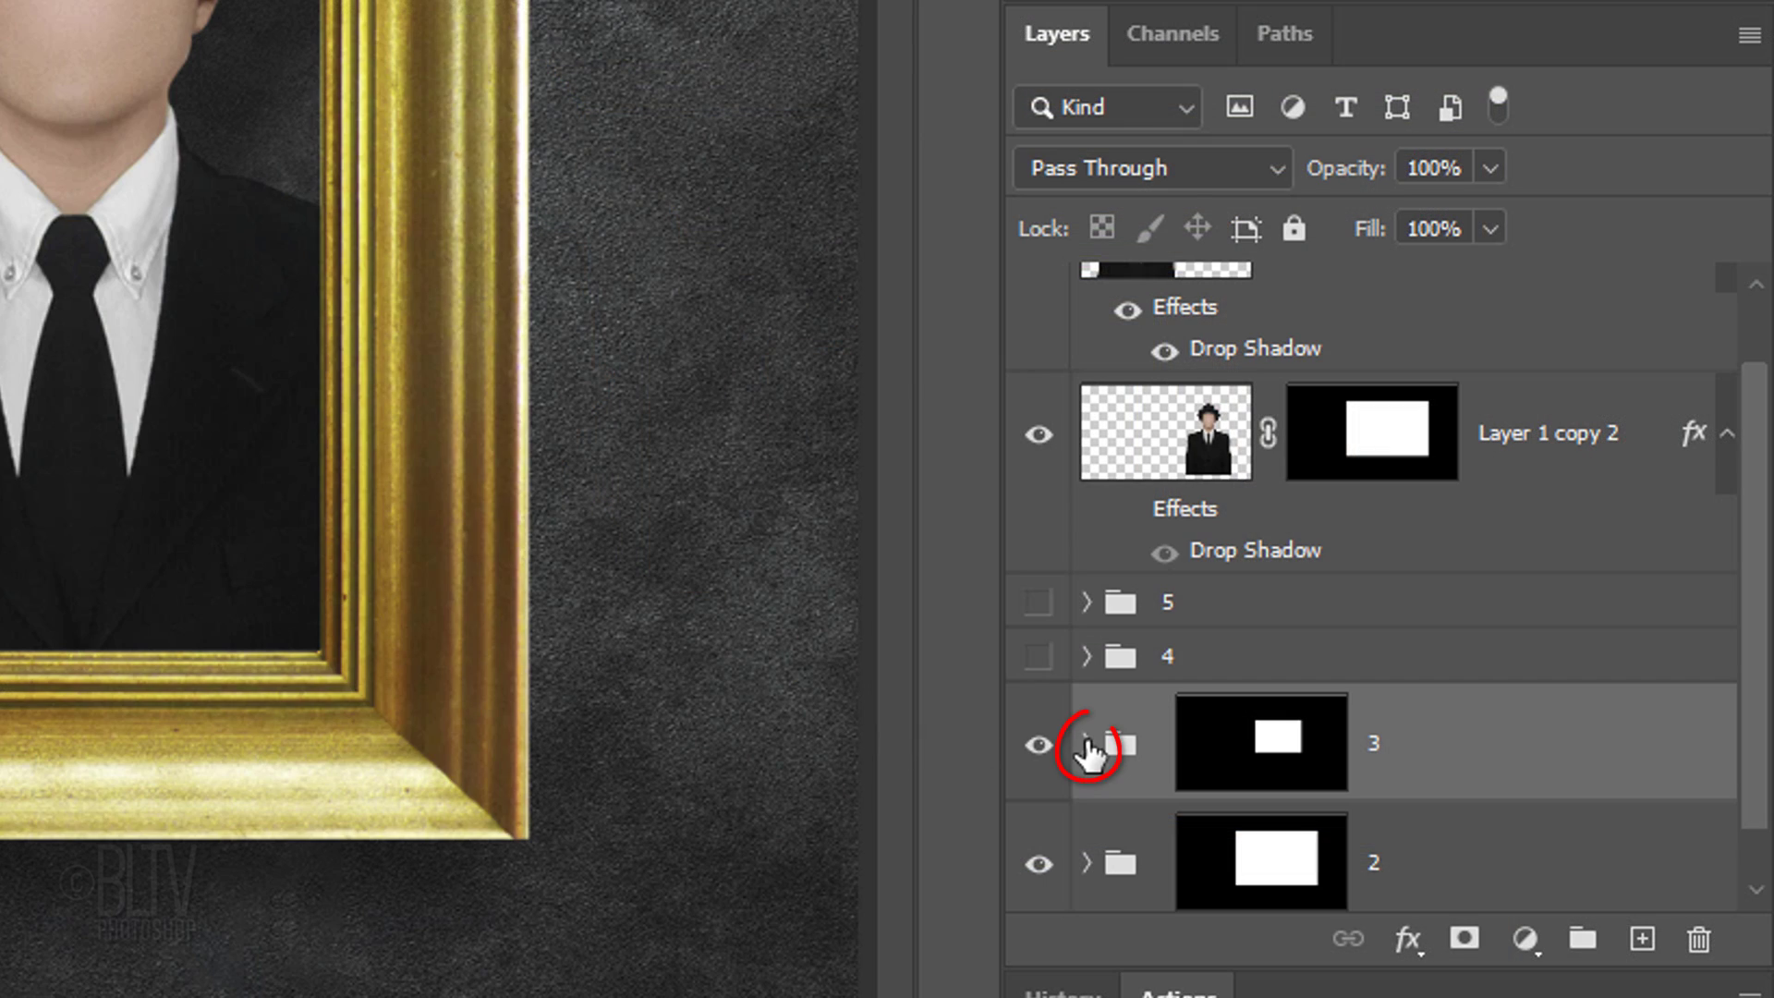
click(1252, 859)
click(1250, 888)
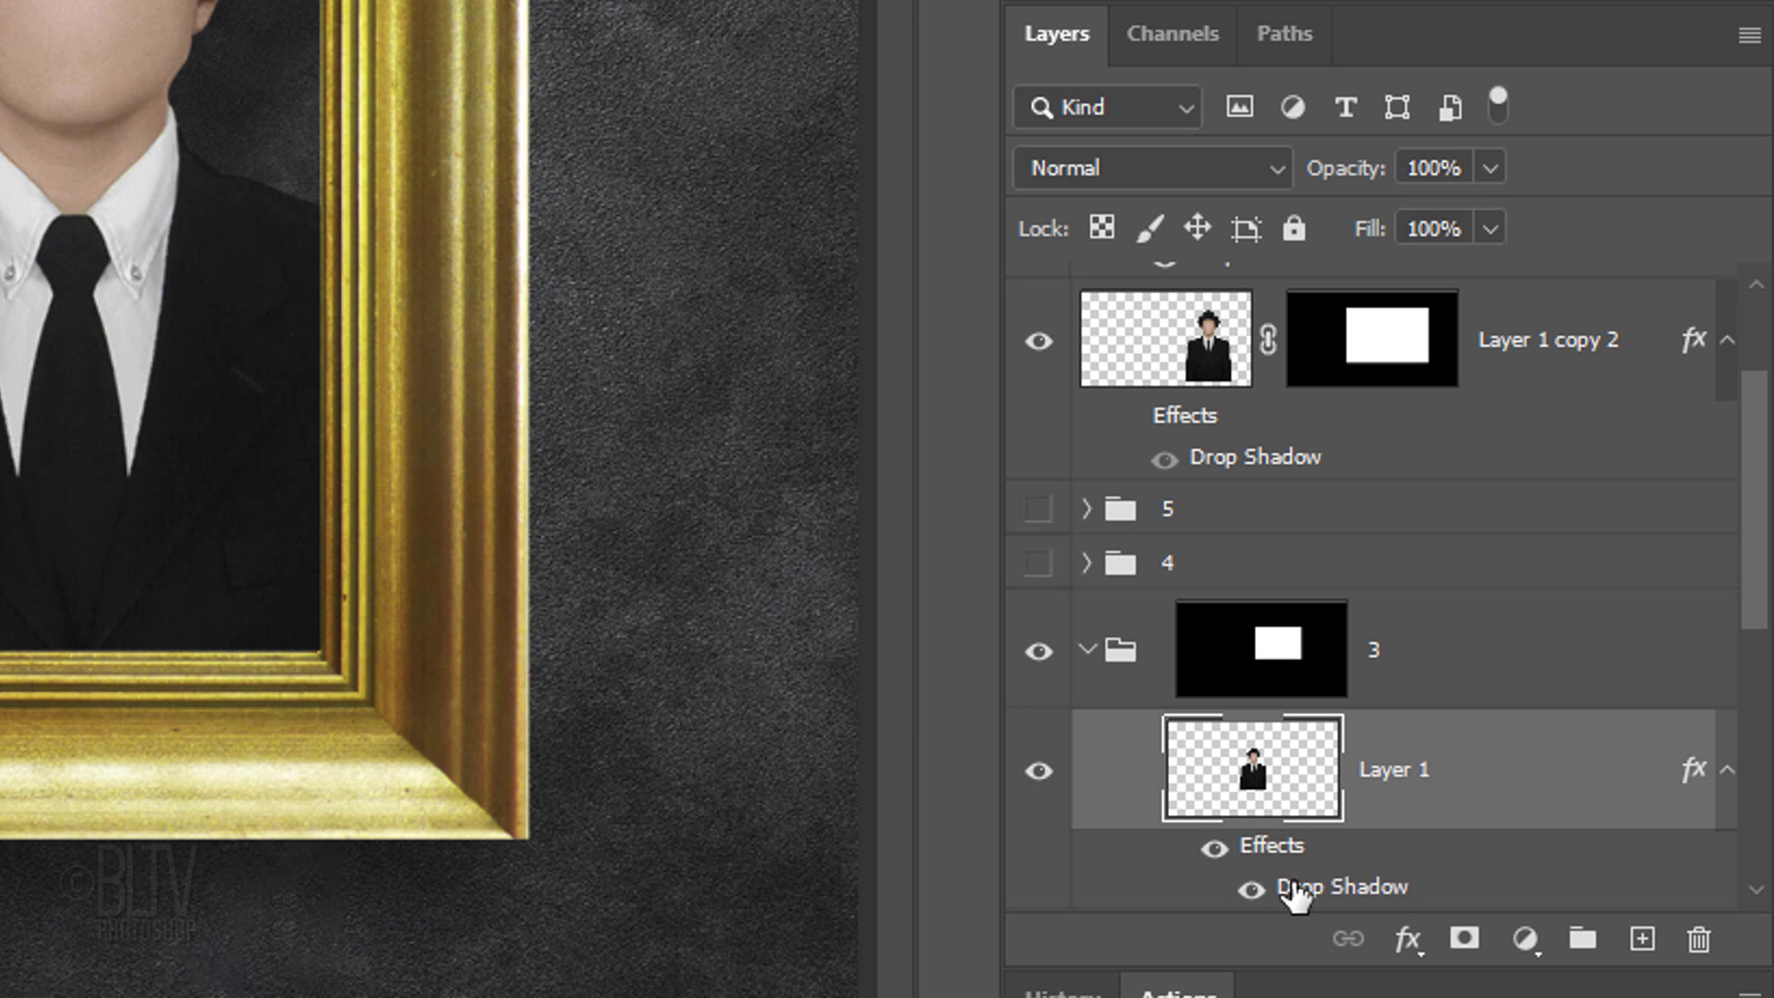
double_click(1328, 889)
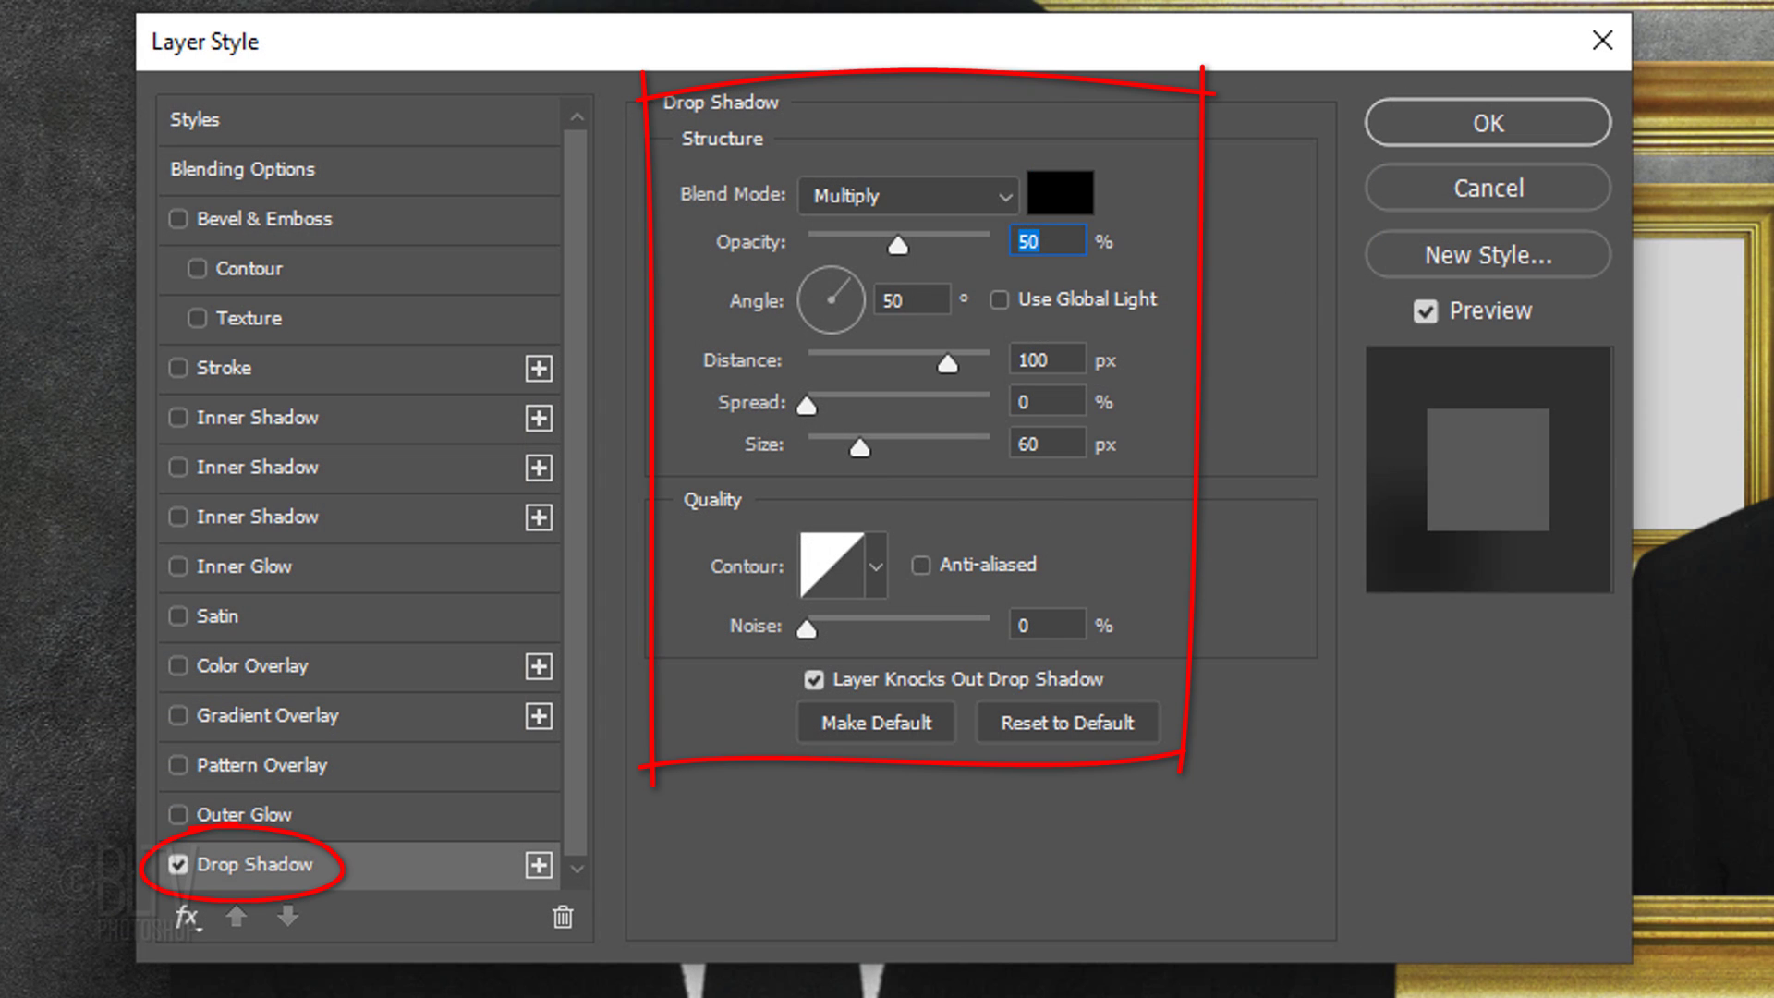
drag(702, 51, 1311, 37)
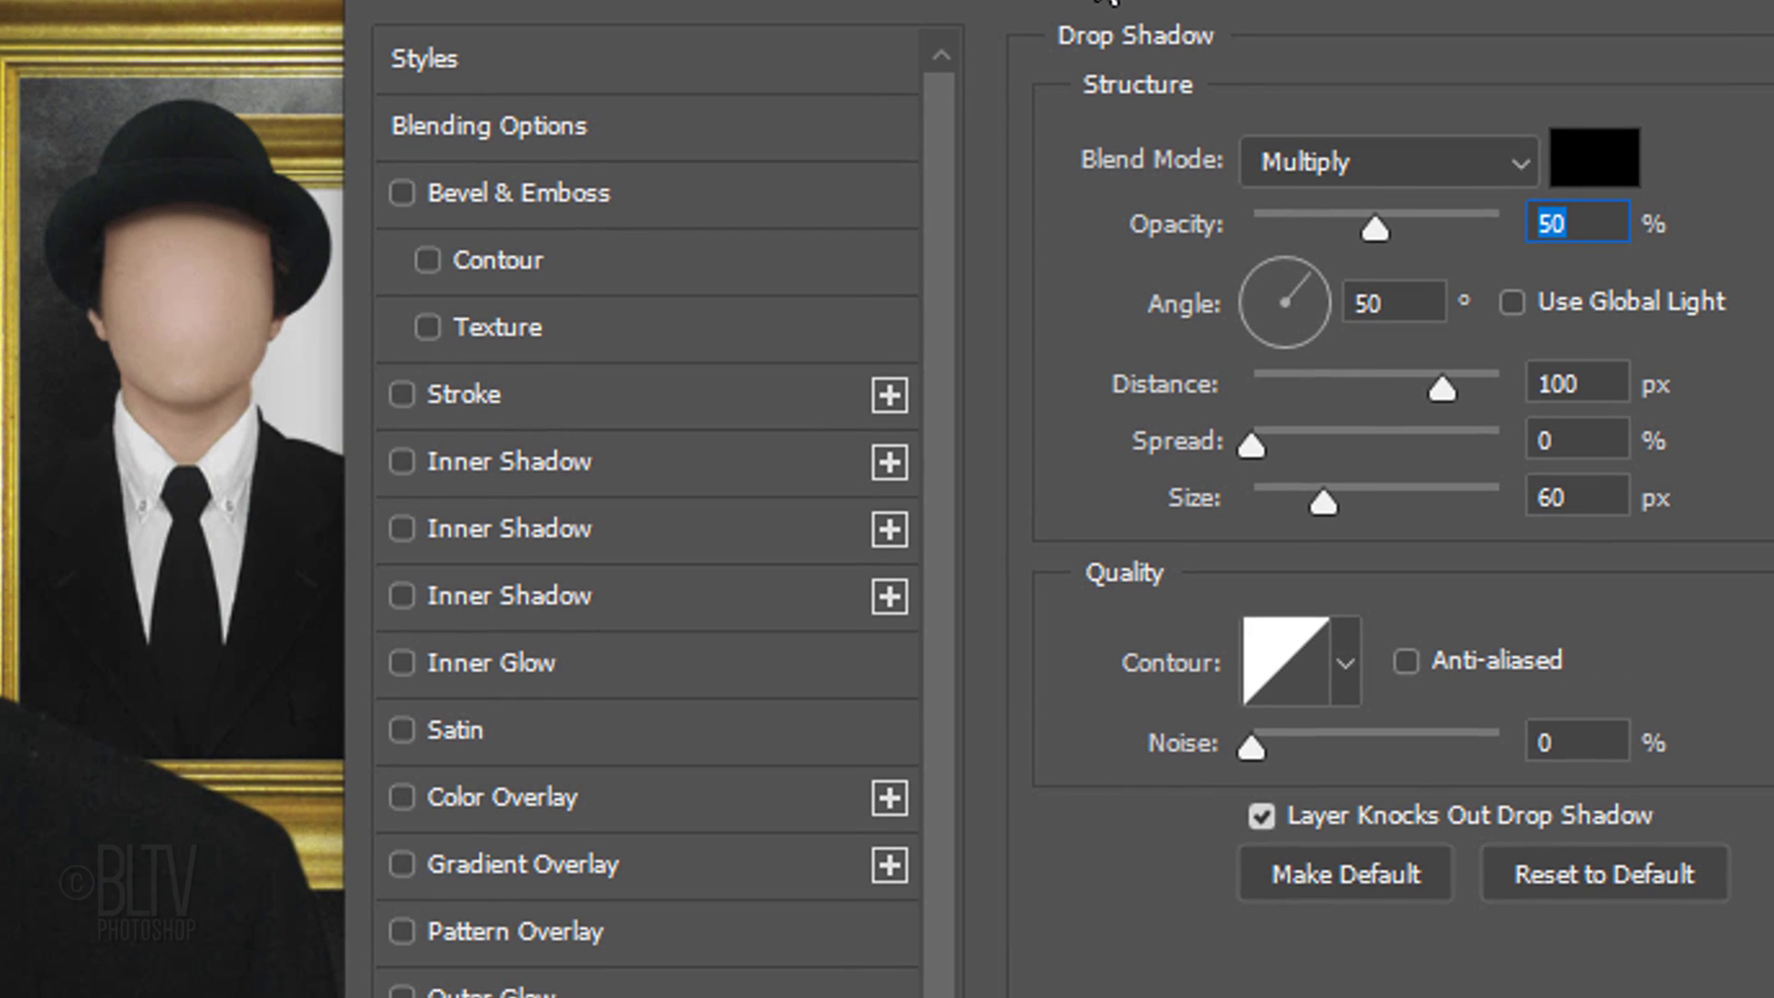
drag(1328, 494, 1173, 494)
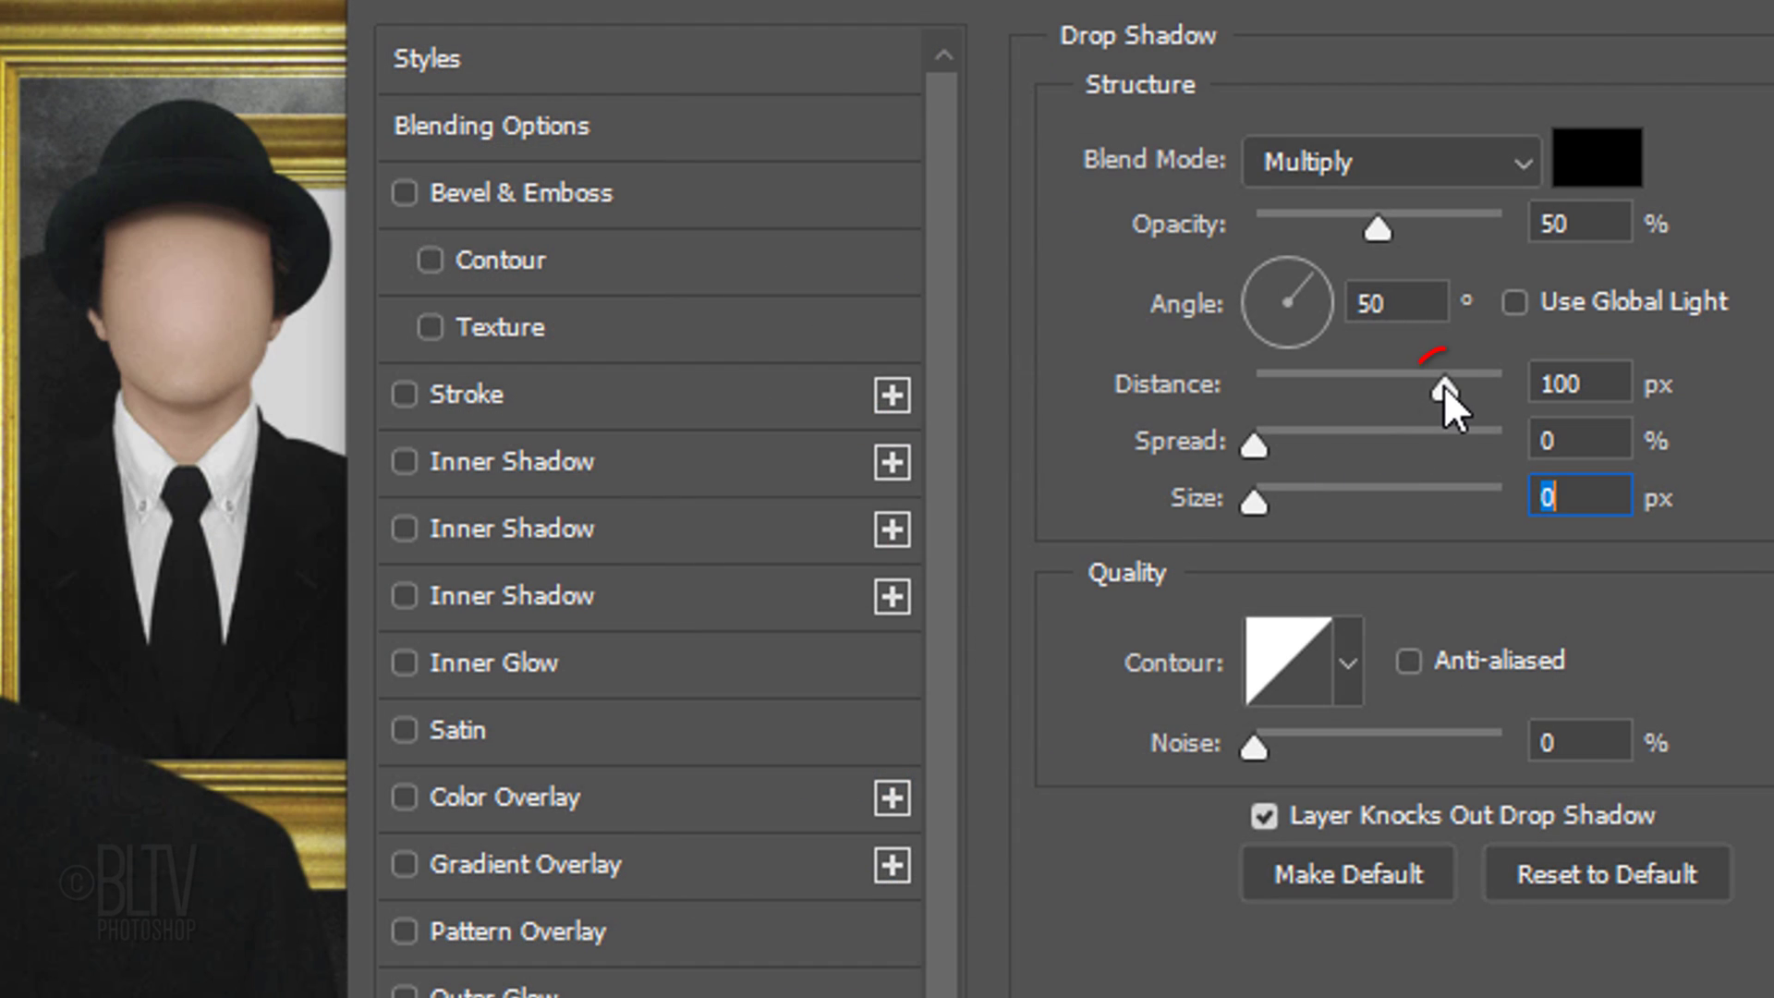
drag(1444, 388, 1361, 404)
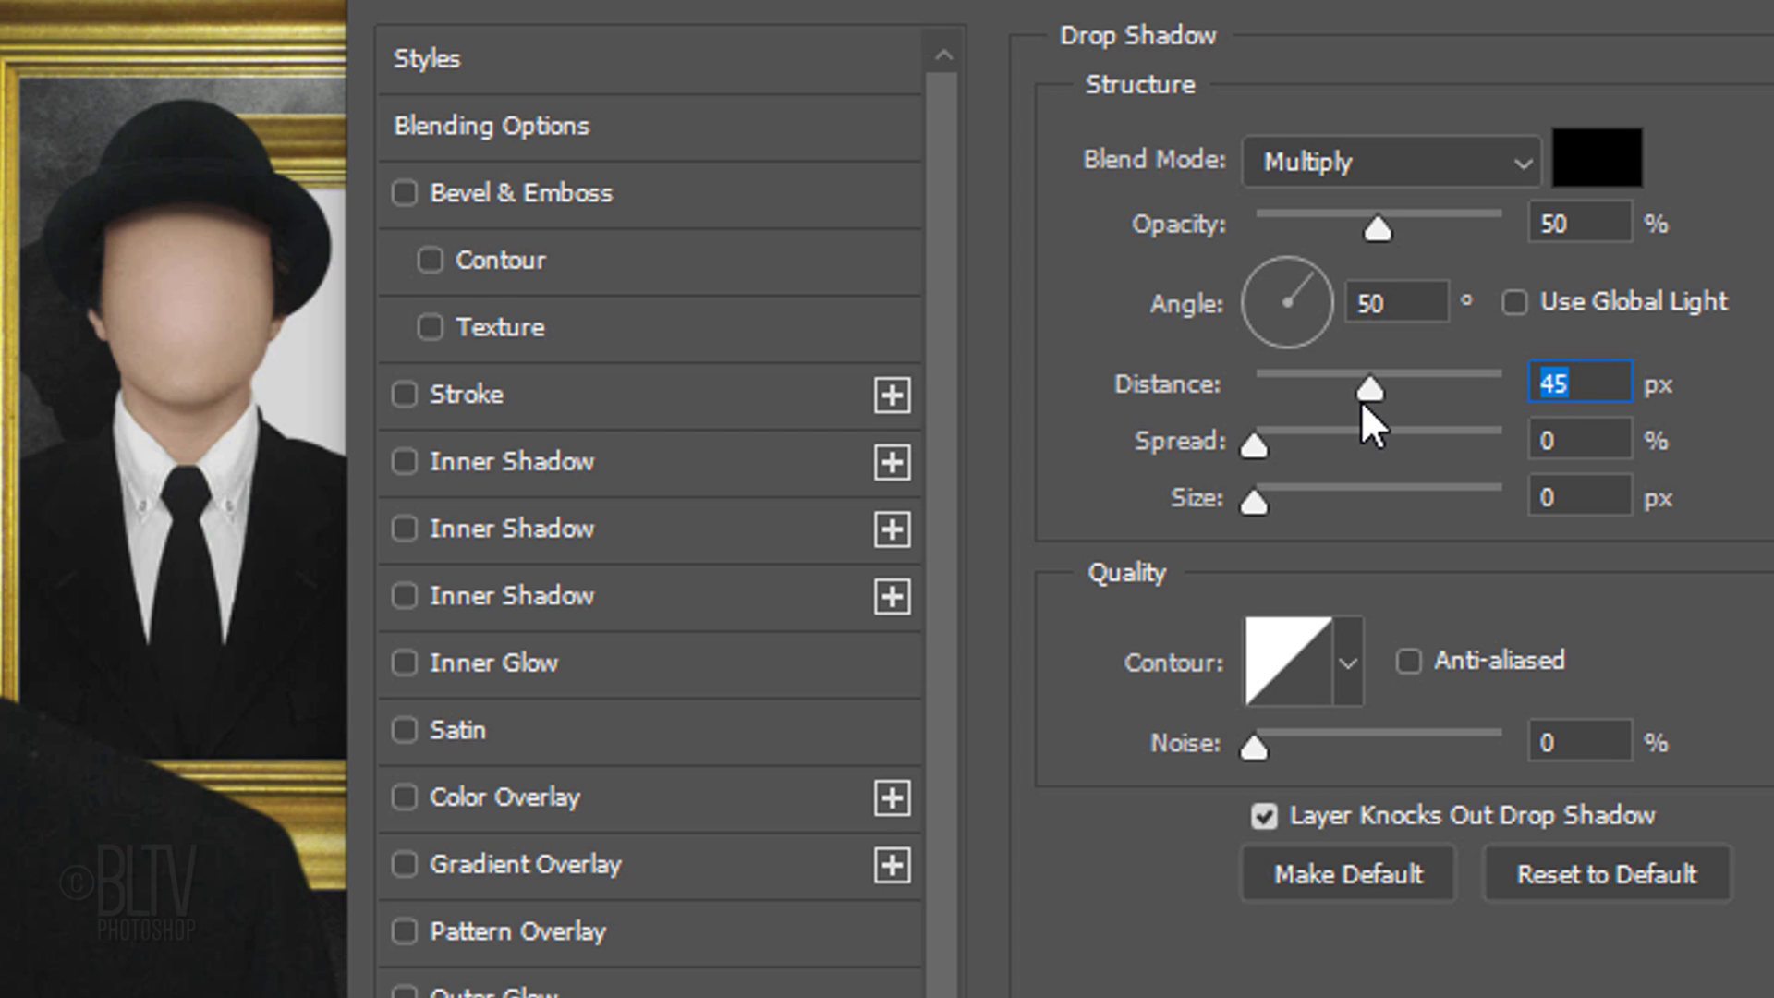
drag(1252, 499, 1282, 504)
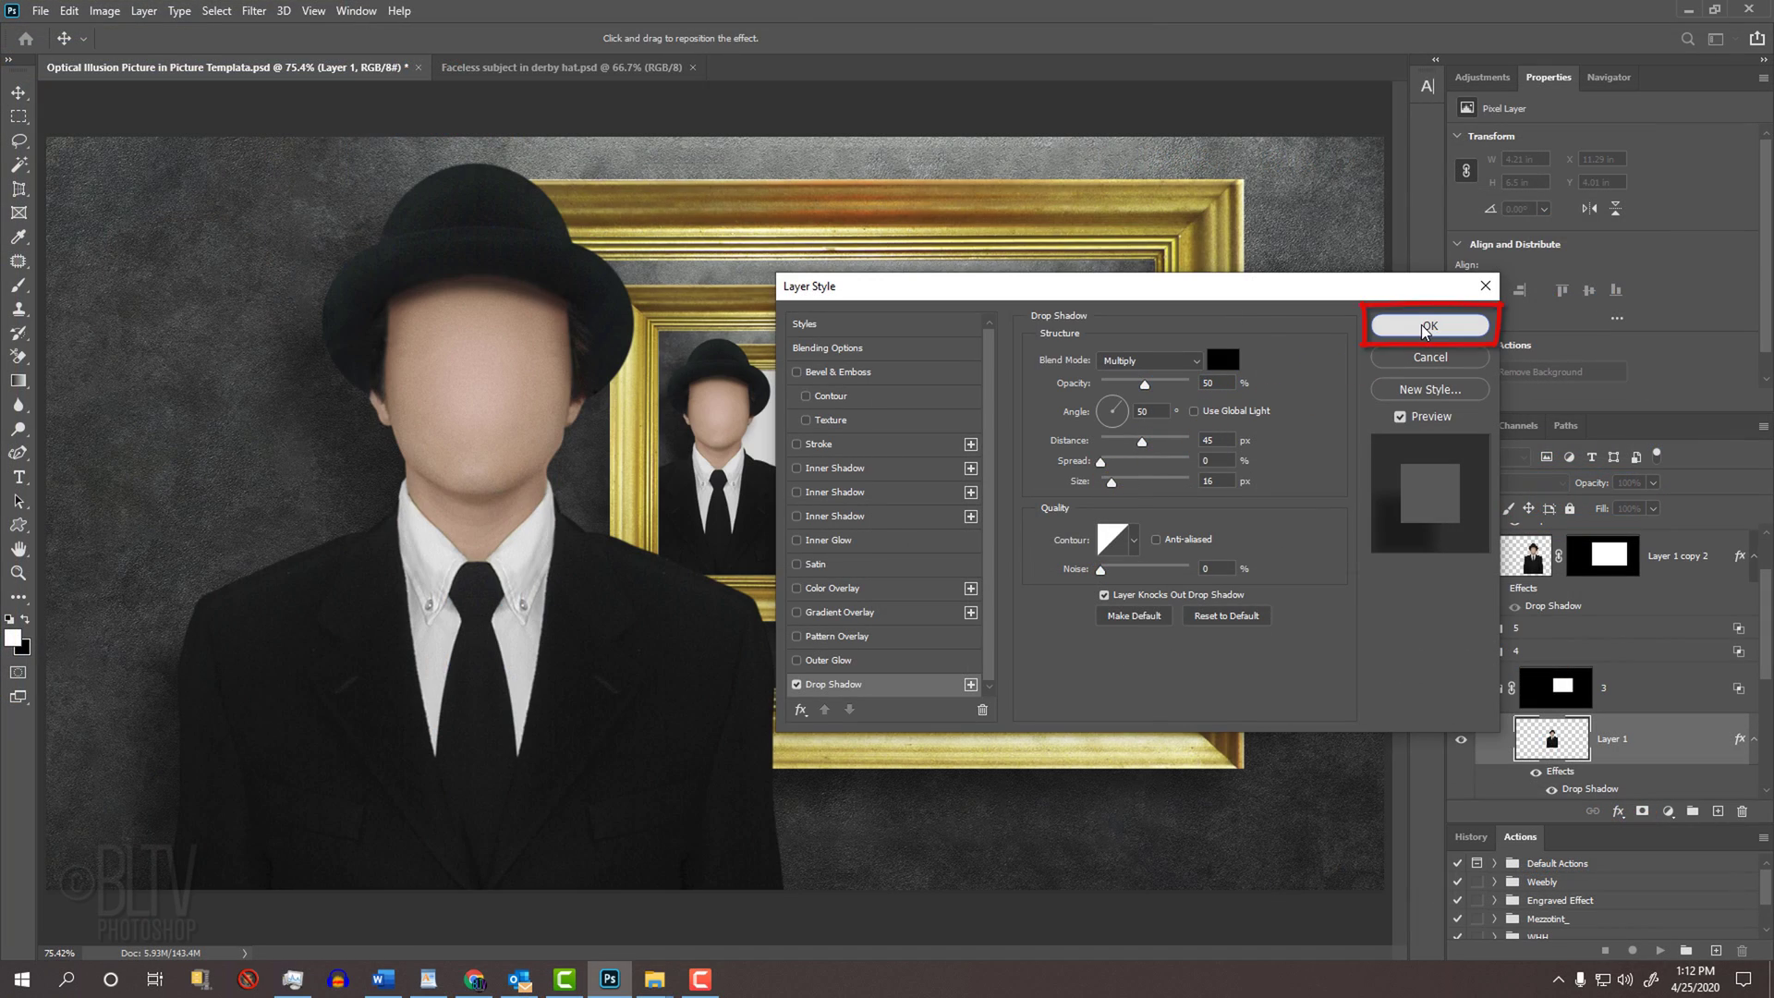
click(1427, 327)
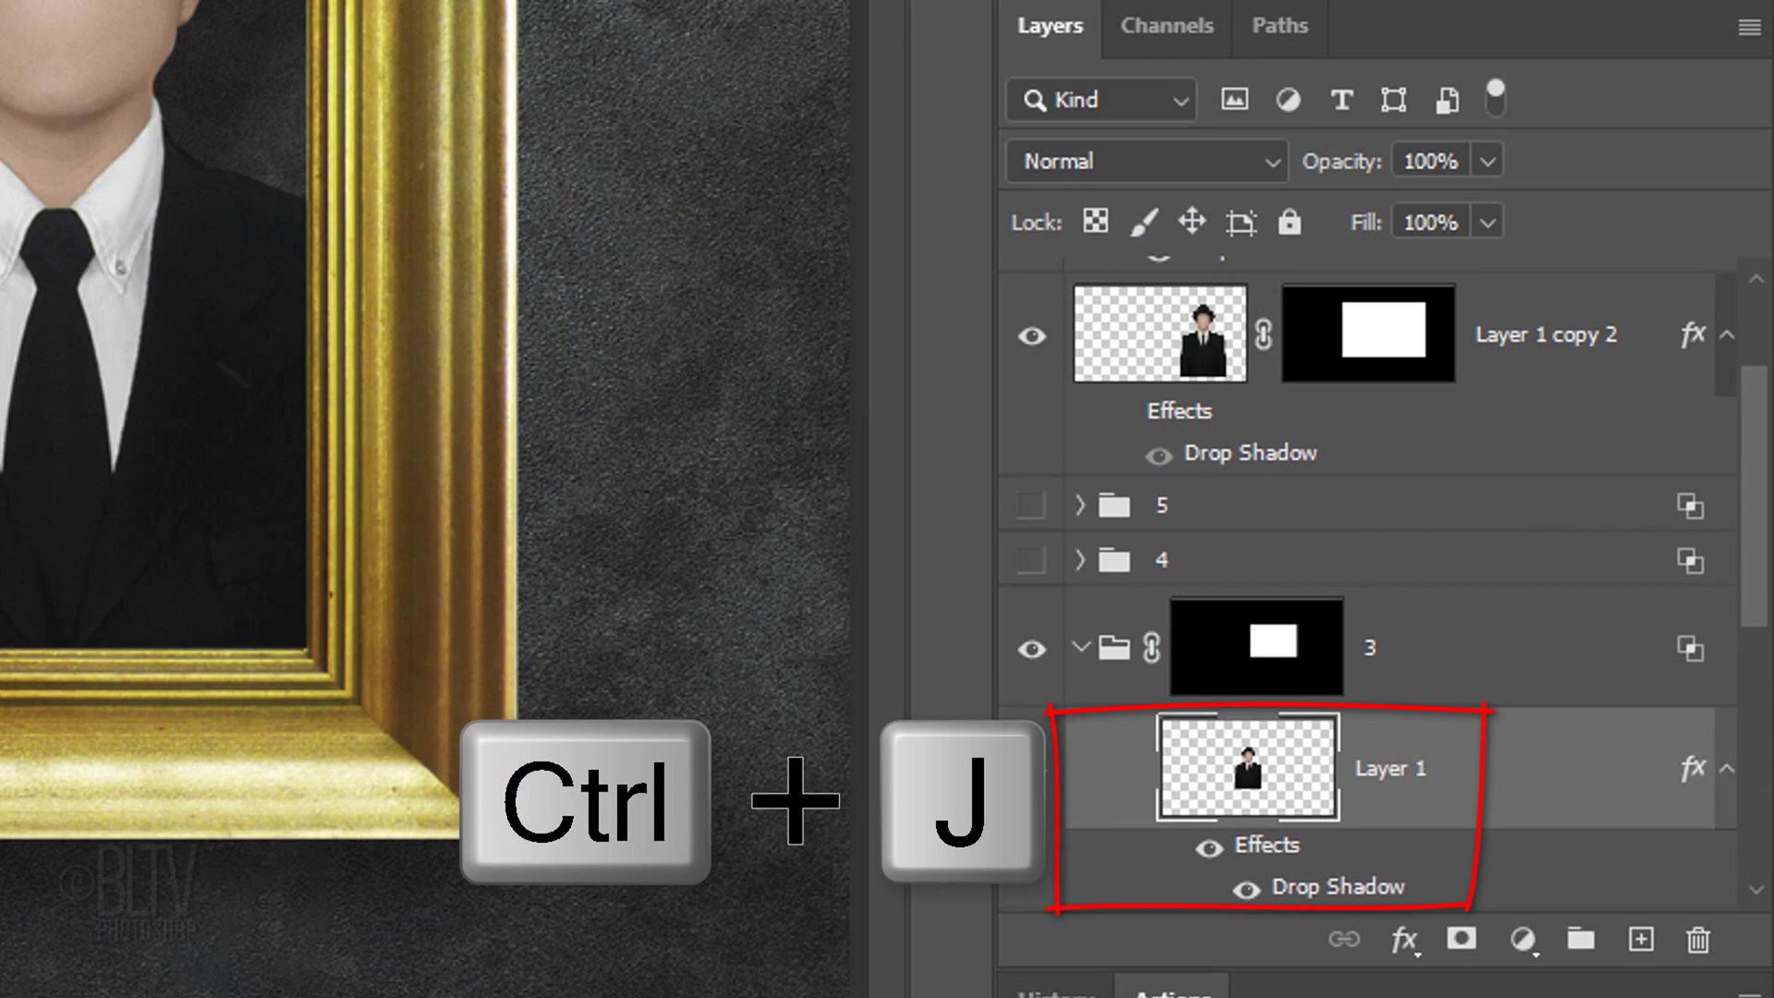
- Duplicate Layer 1 in group 3, hide the duplicate's effects and move it out of the group to above group 5
key(ctrl+j)
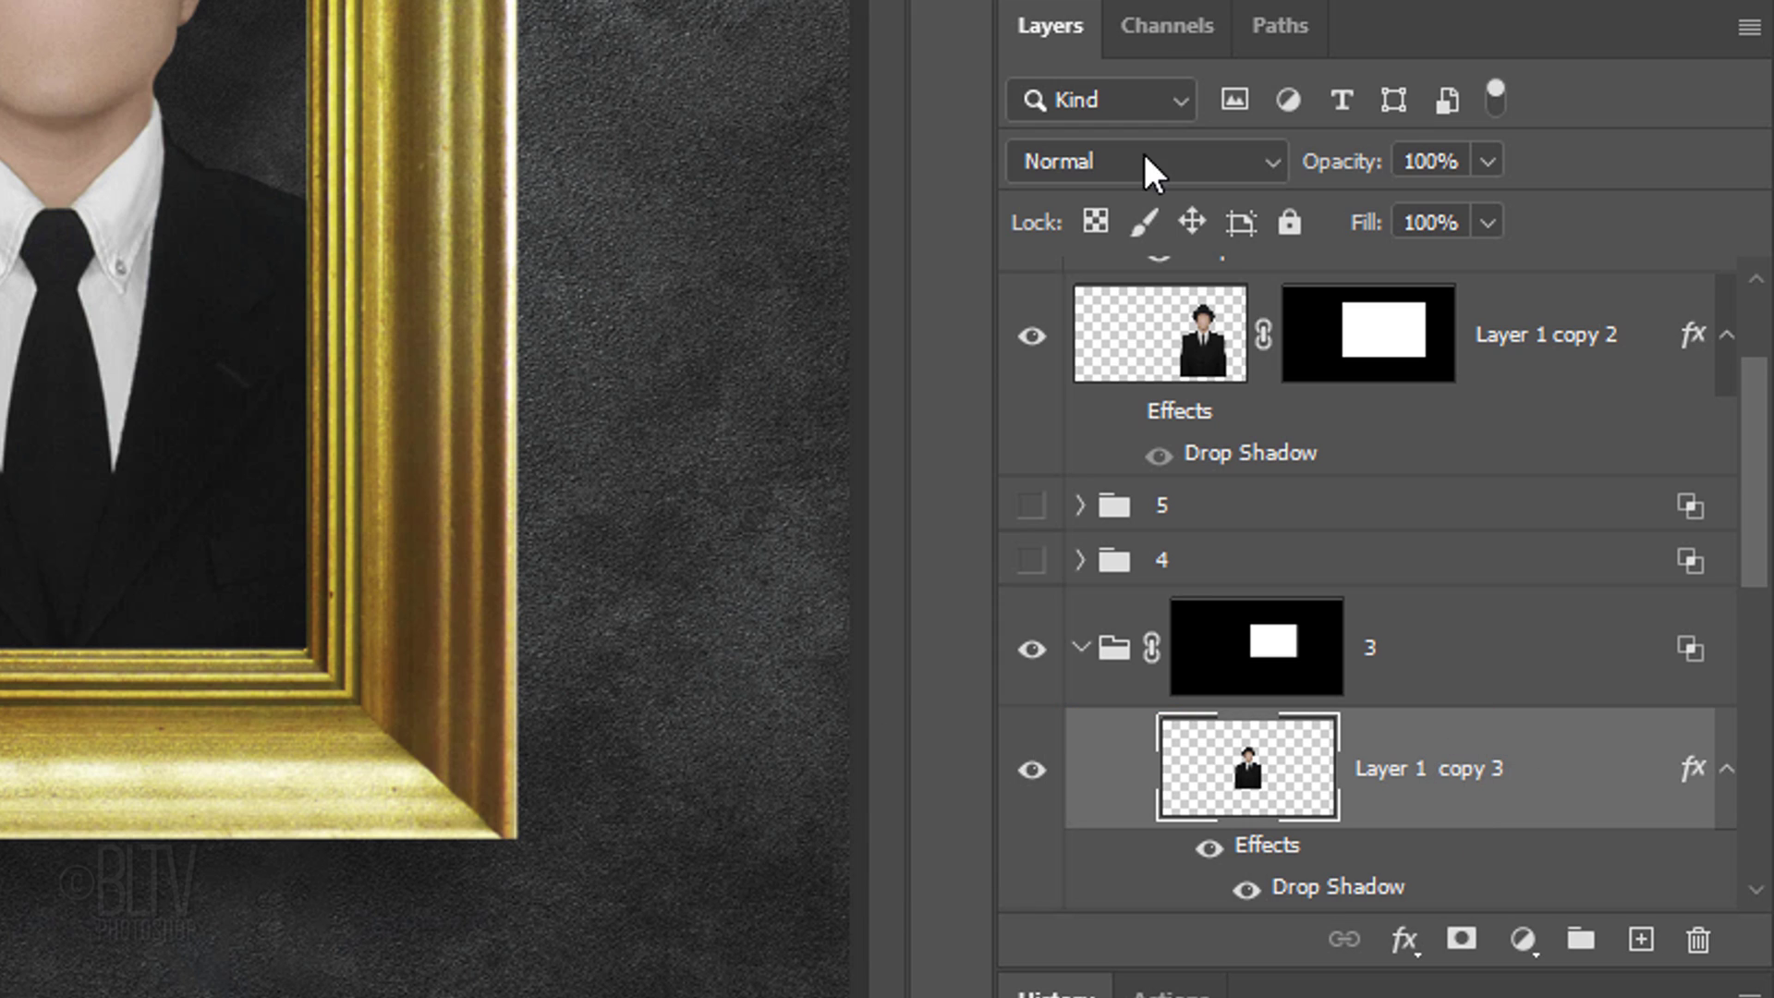
click(1208, 848)
mouse_move(1244, 745)
mouse_down()
mouse_move(1275, 475)
mouse_move(1289, 495)
mouse_up()
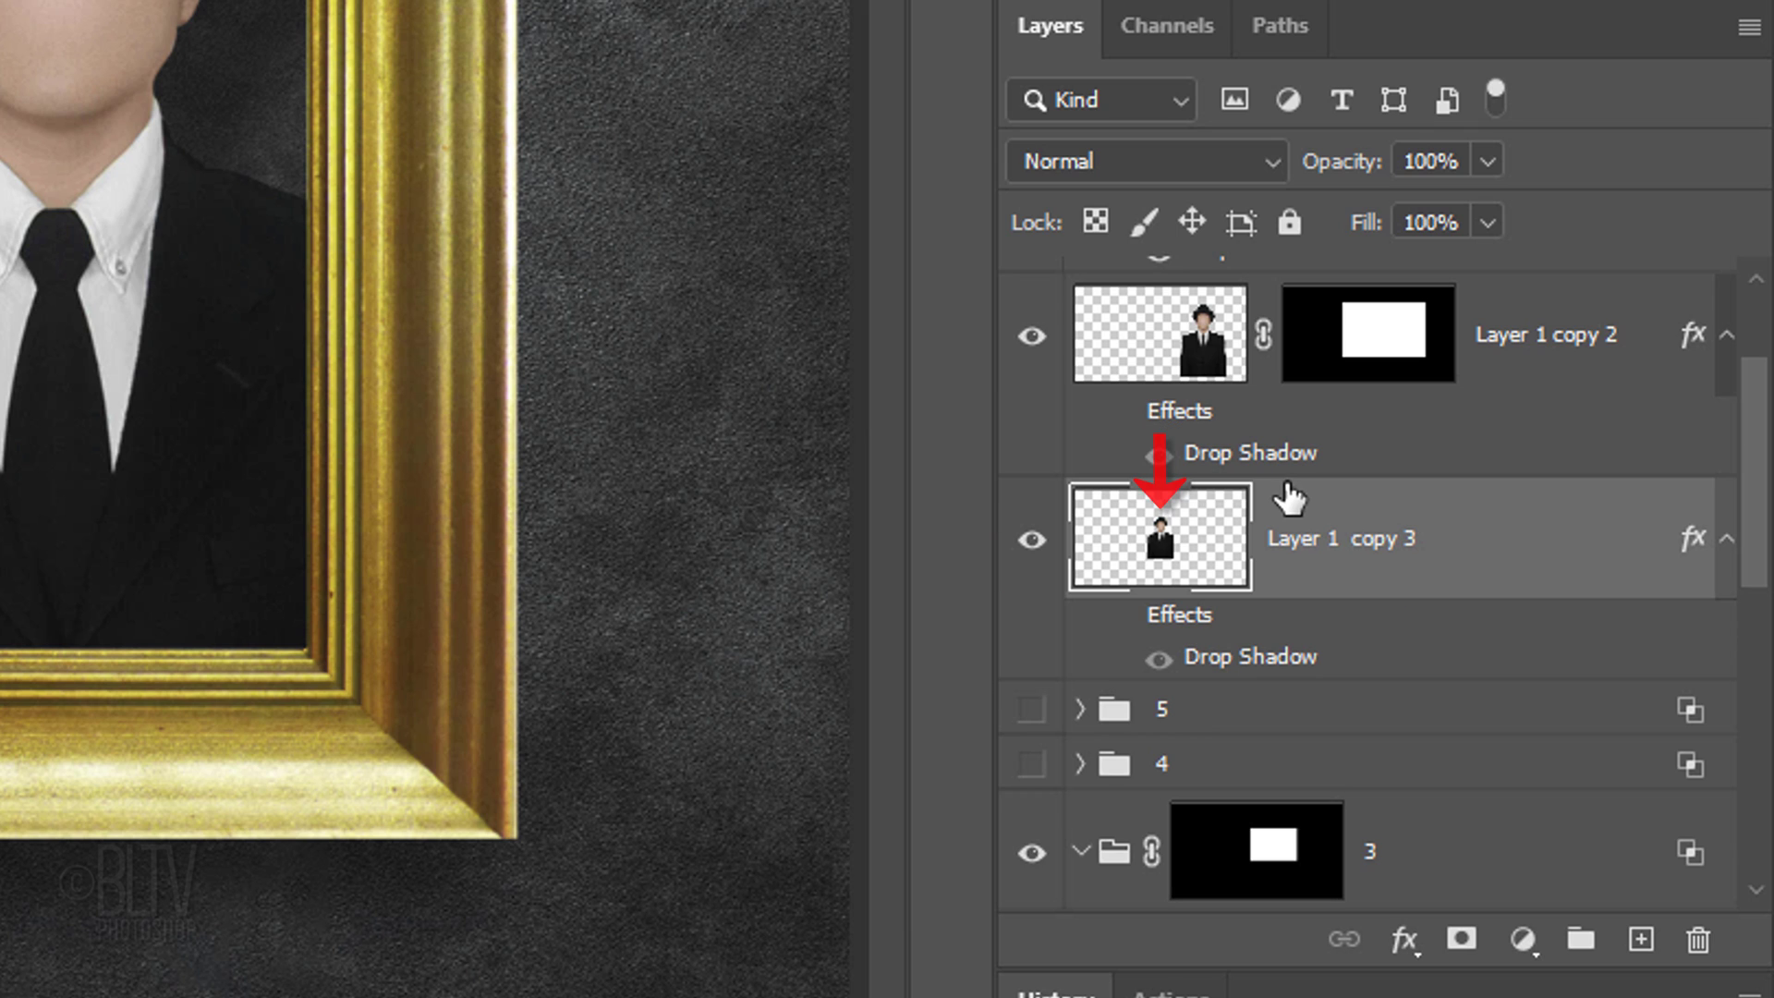
- Mask Layer 1 copy 3 with a selection loaded from group 2's Inside frame layer
scroll(1724, 596, down, 10)
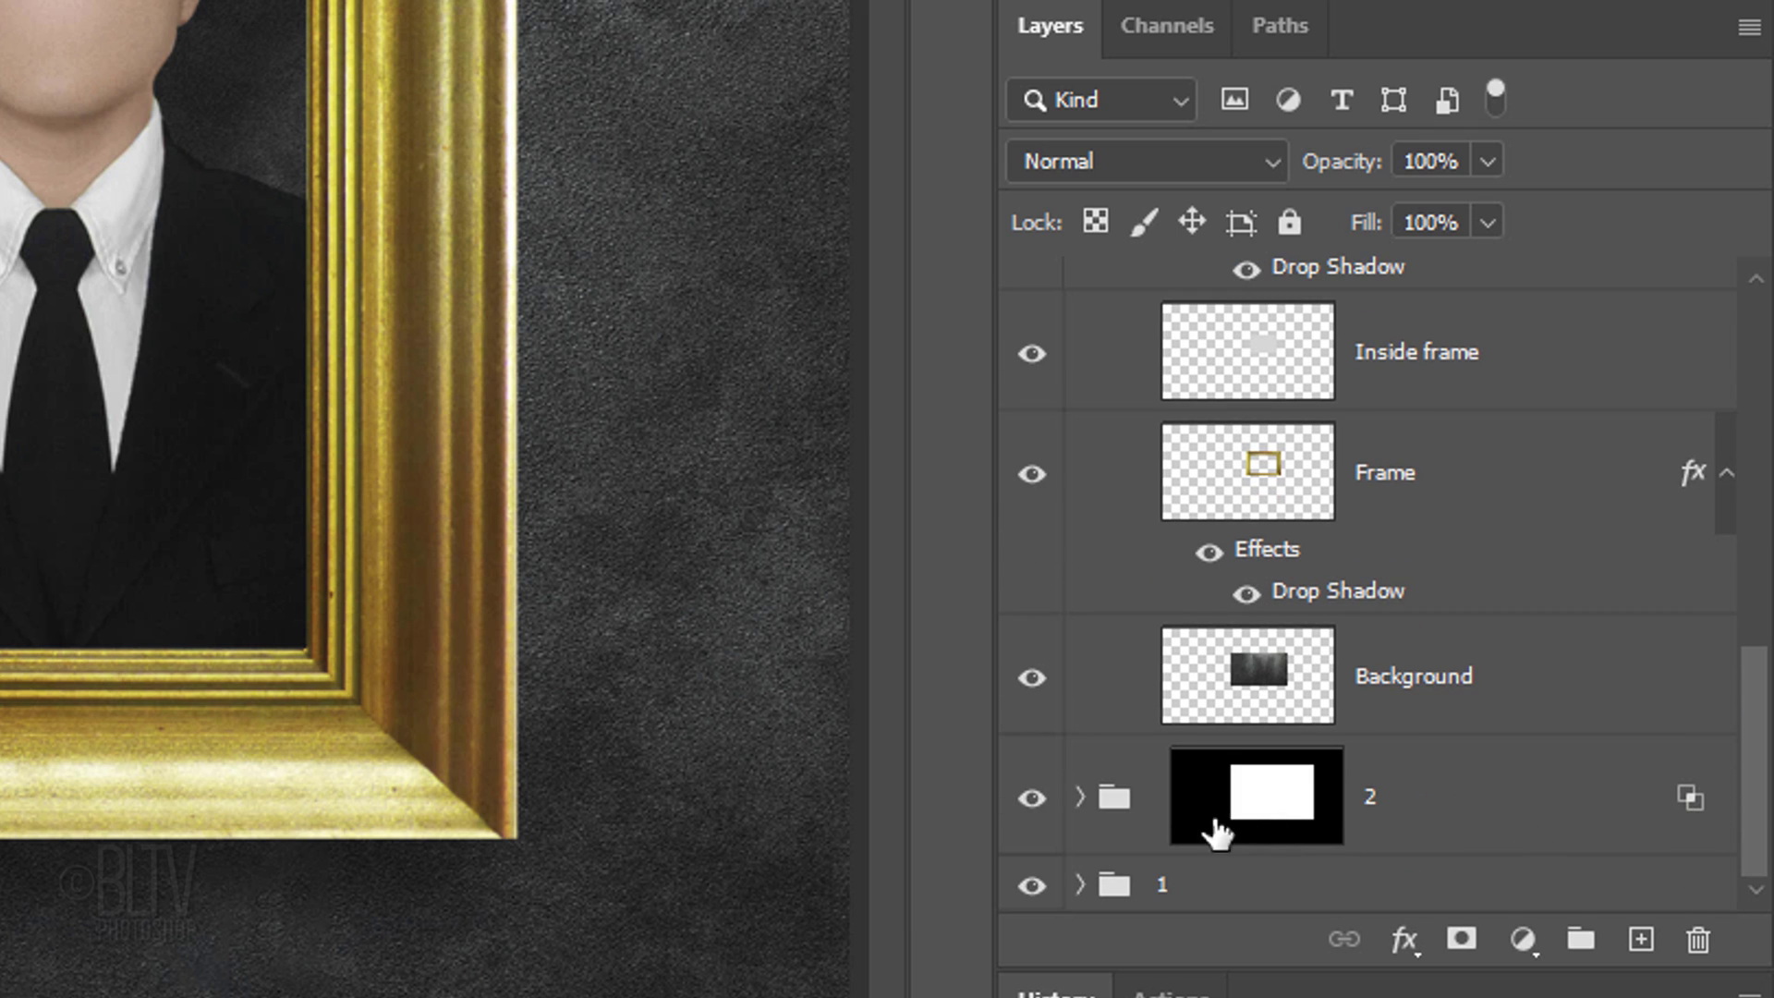
click(1079, 797)
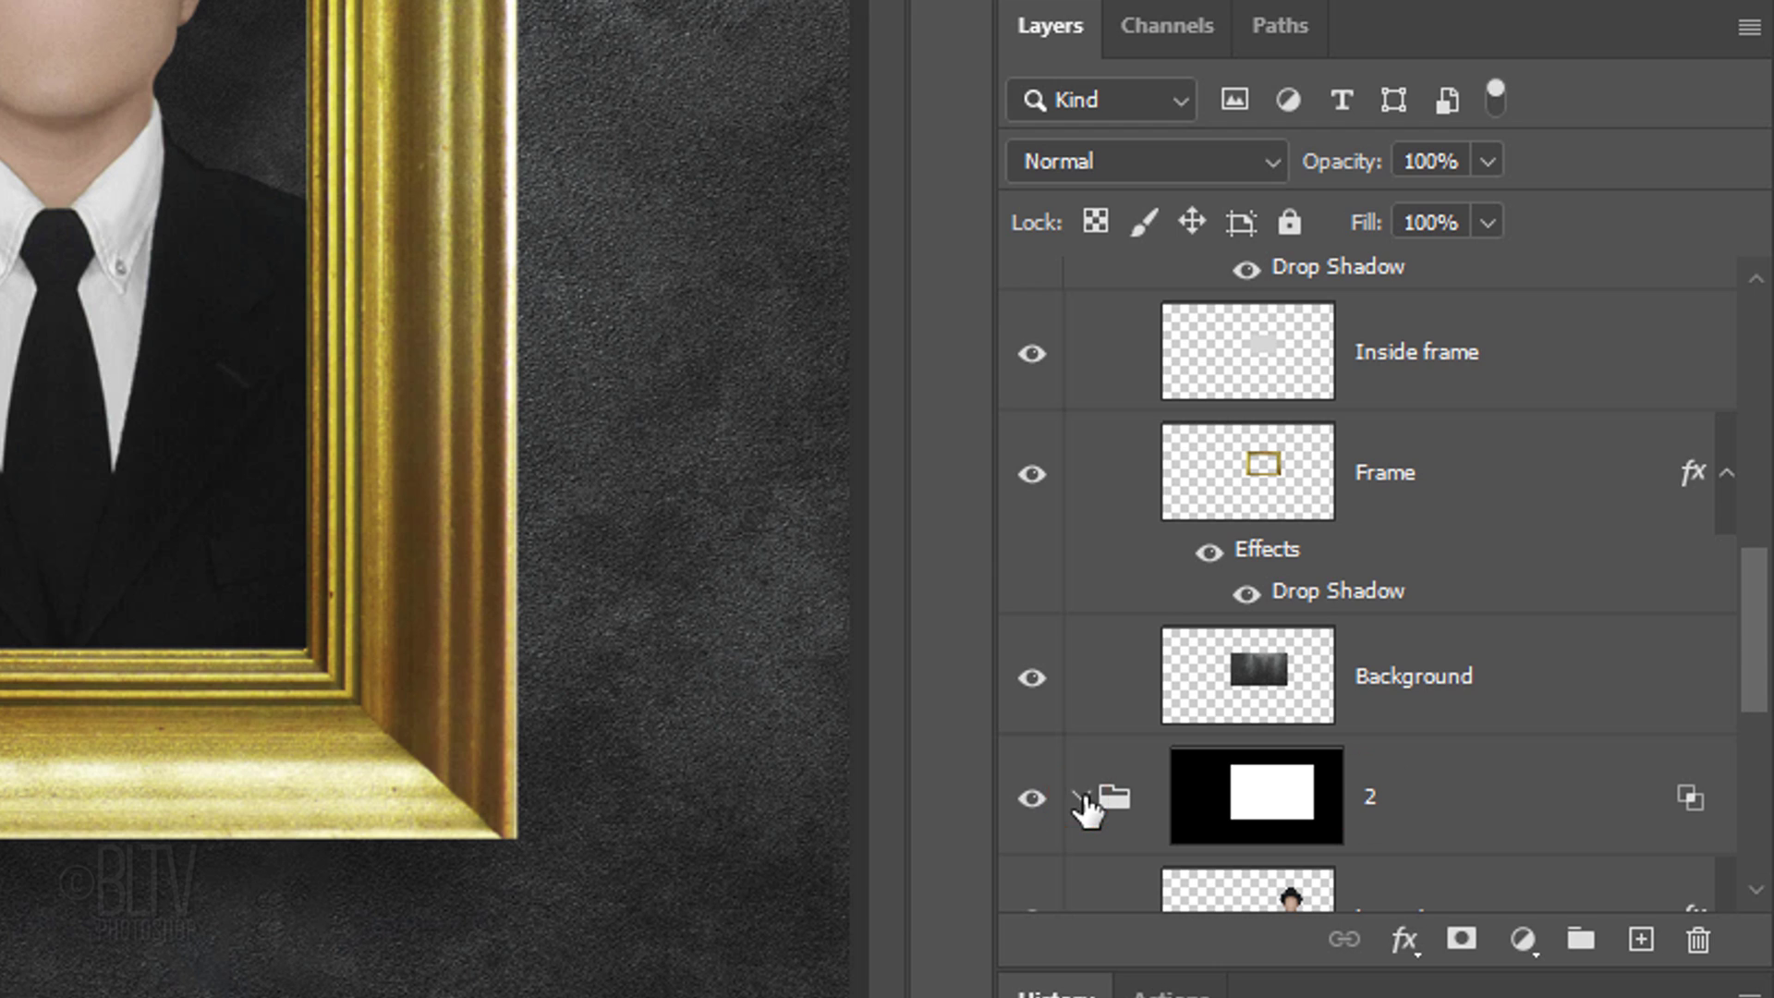
drag(1753, 646, 1726, 771)
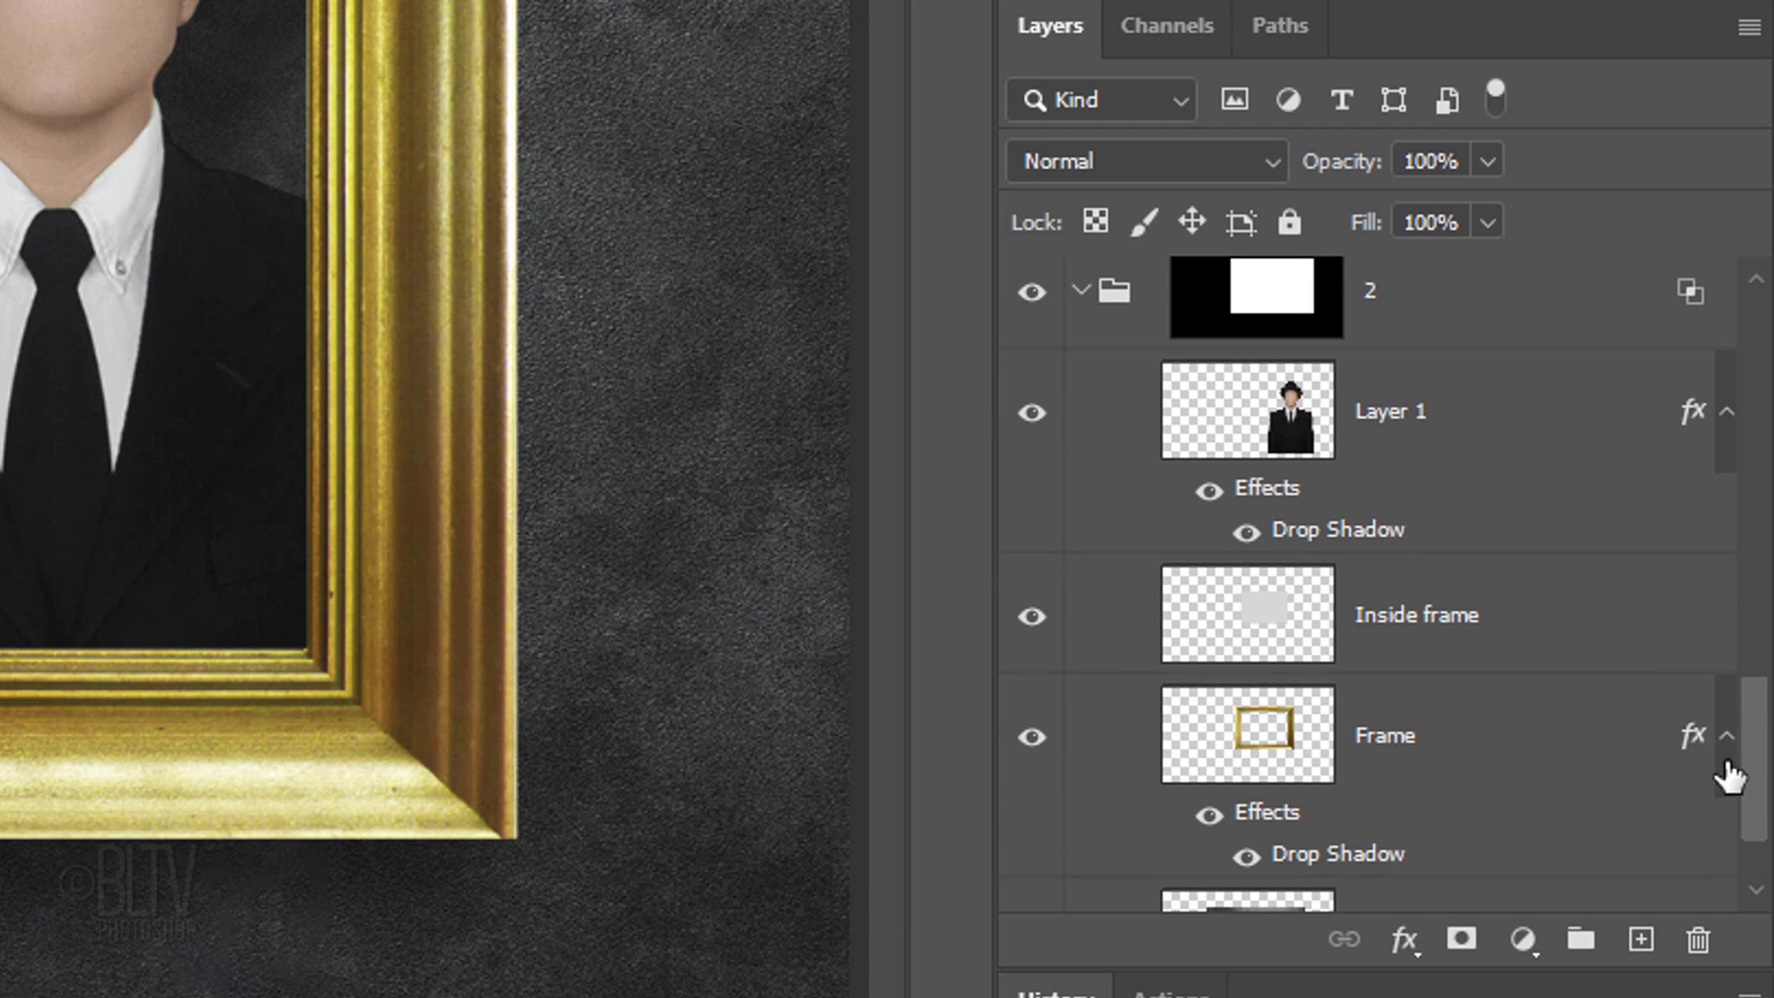
key(ctrl)
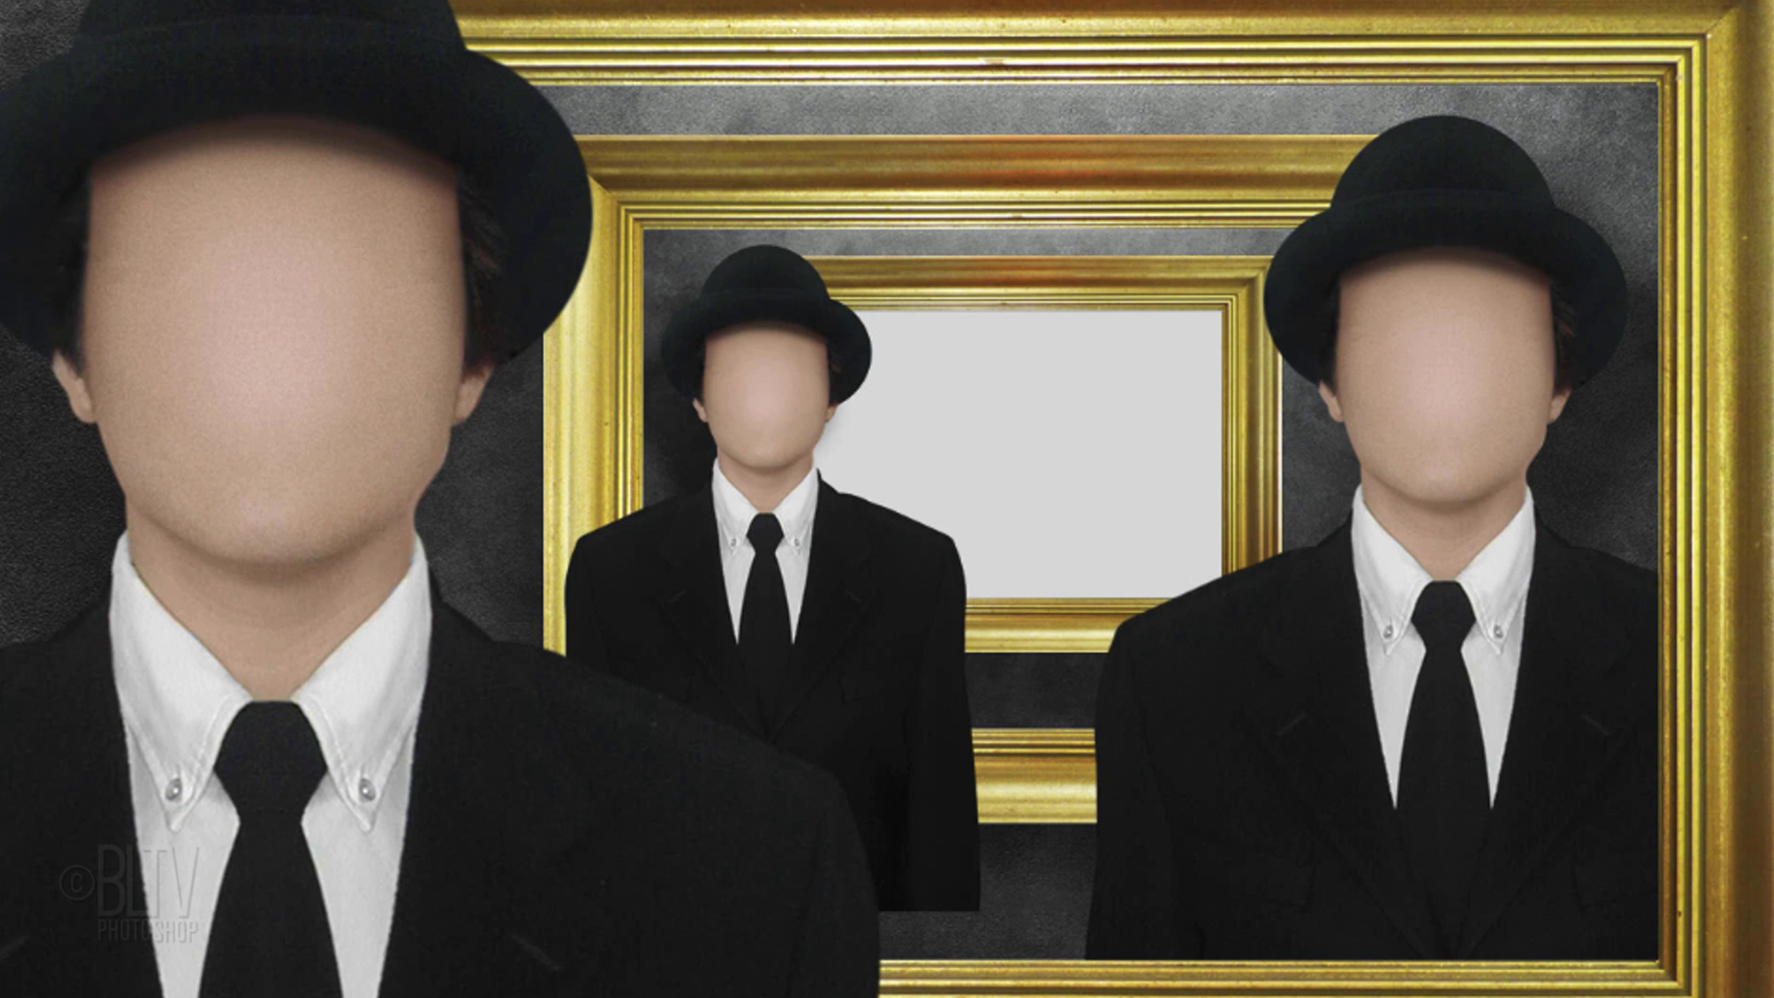
ctrl+click(1273, 627)
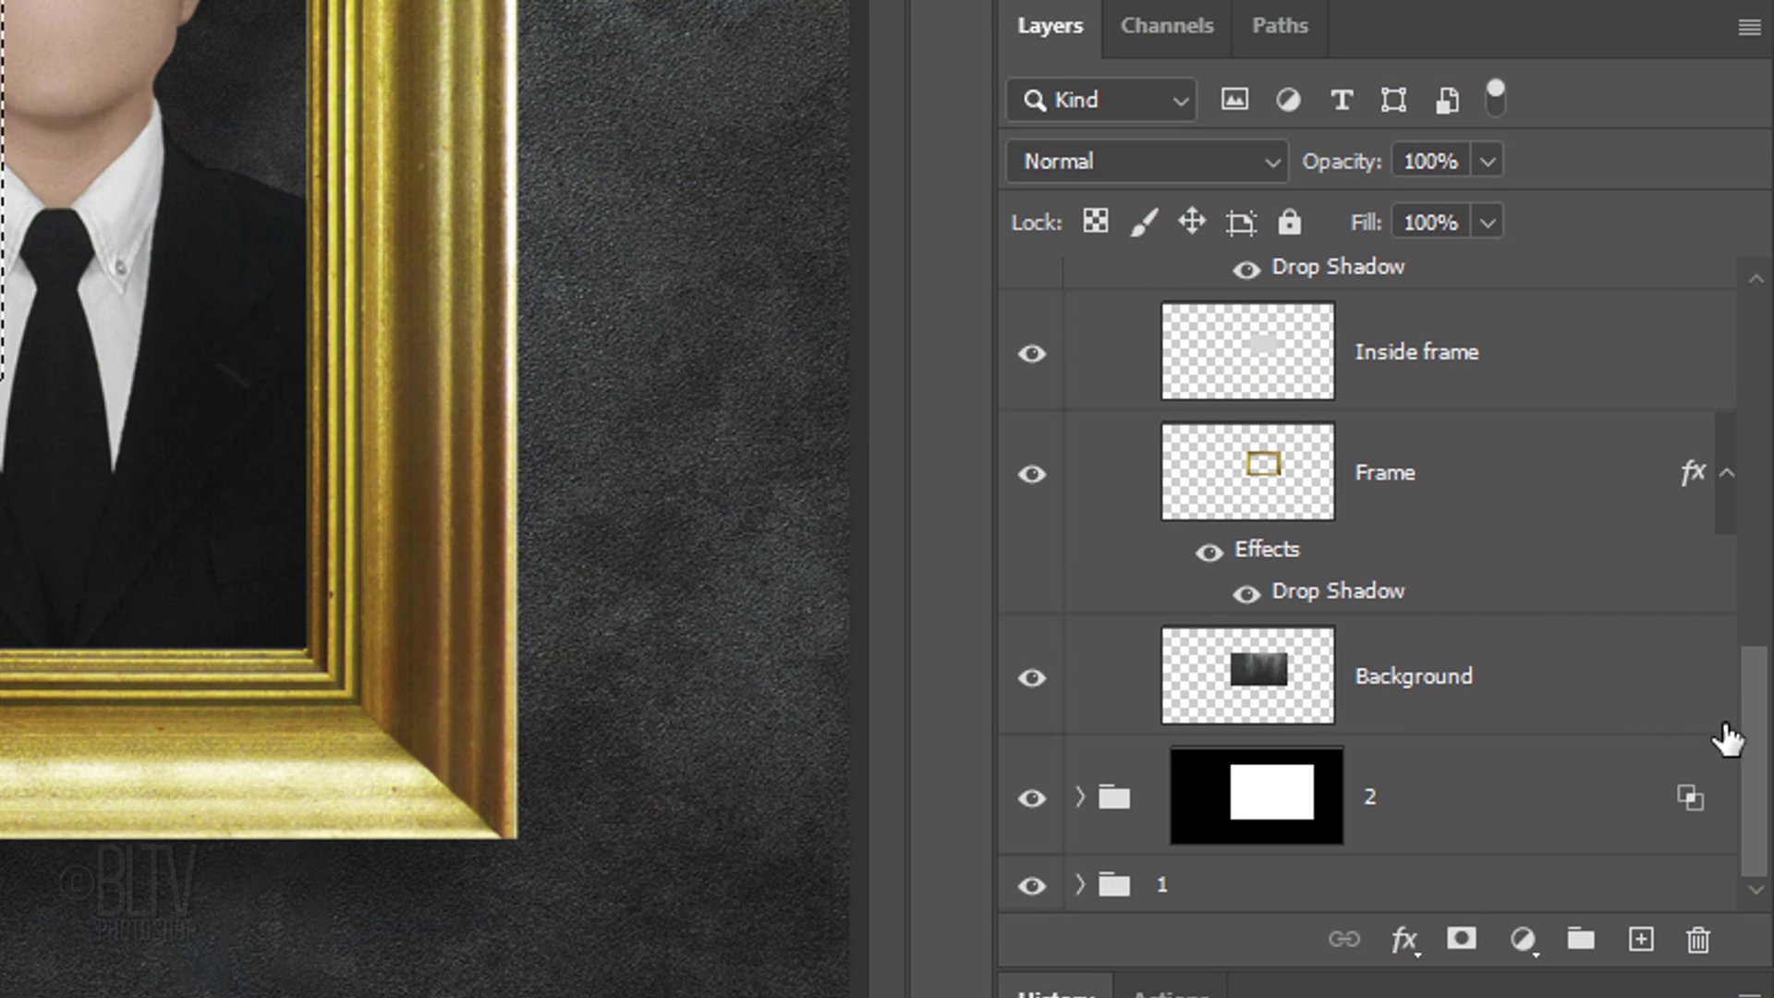
drag(1752, 729, 1760, 518)
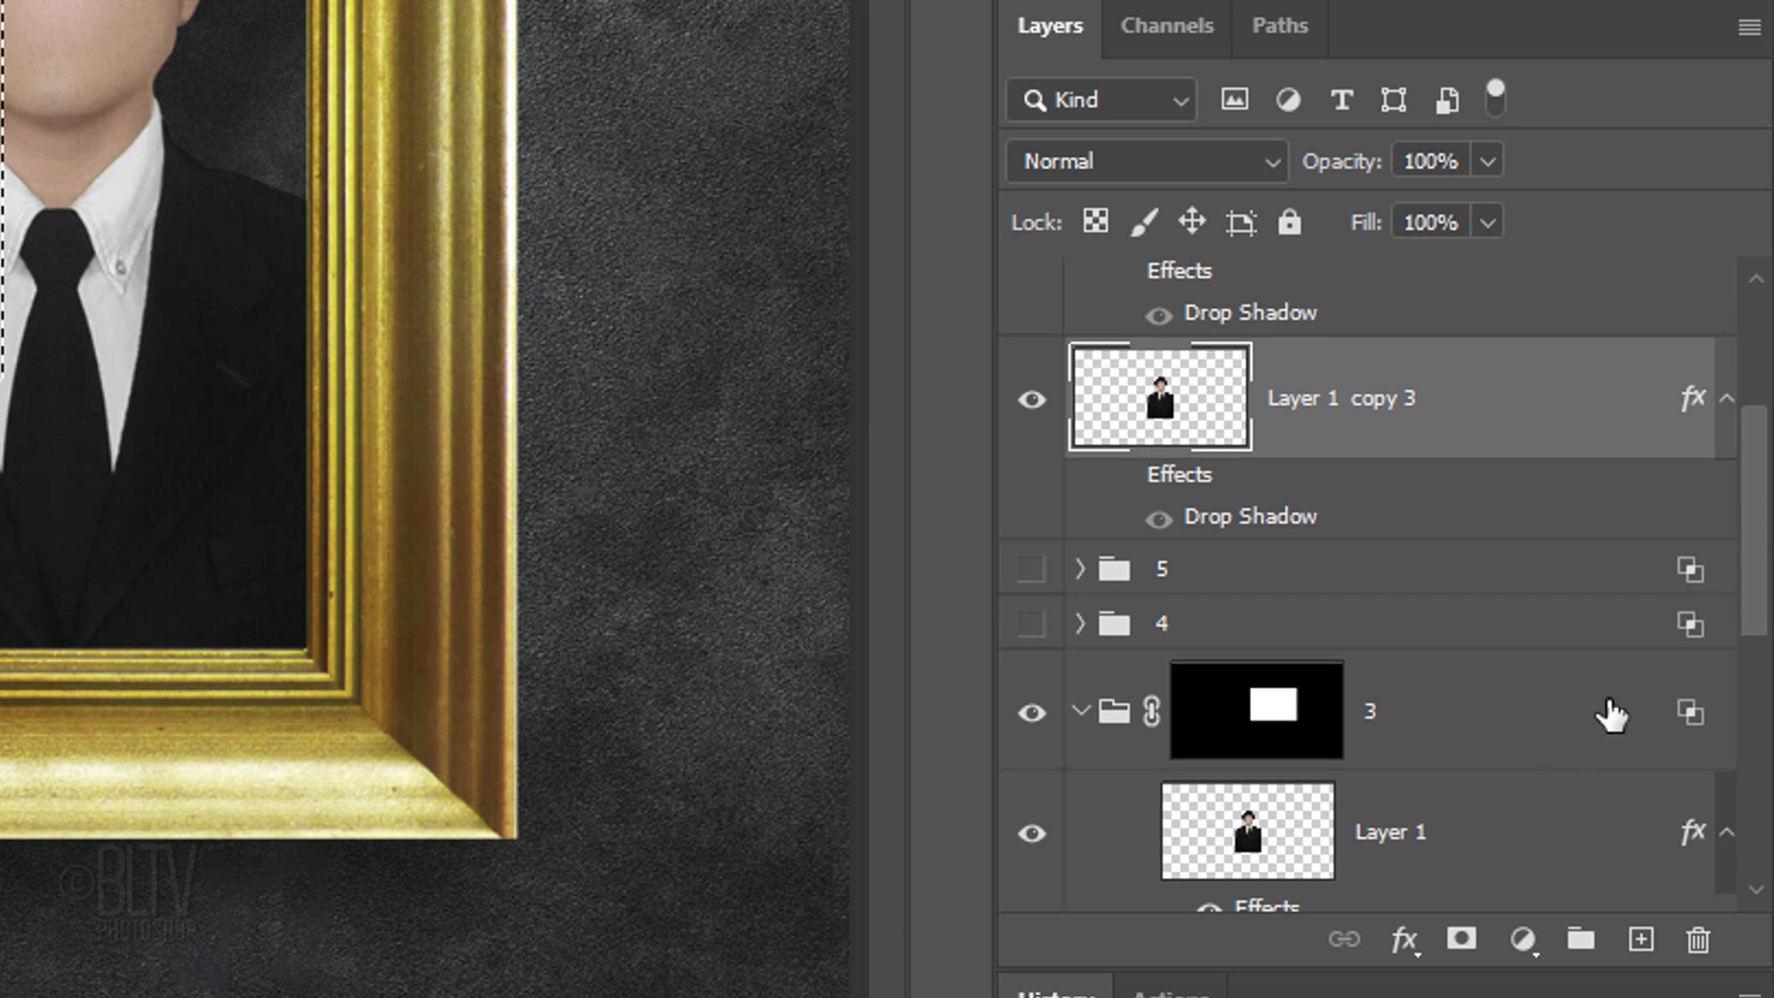
click(1461, 942)
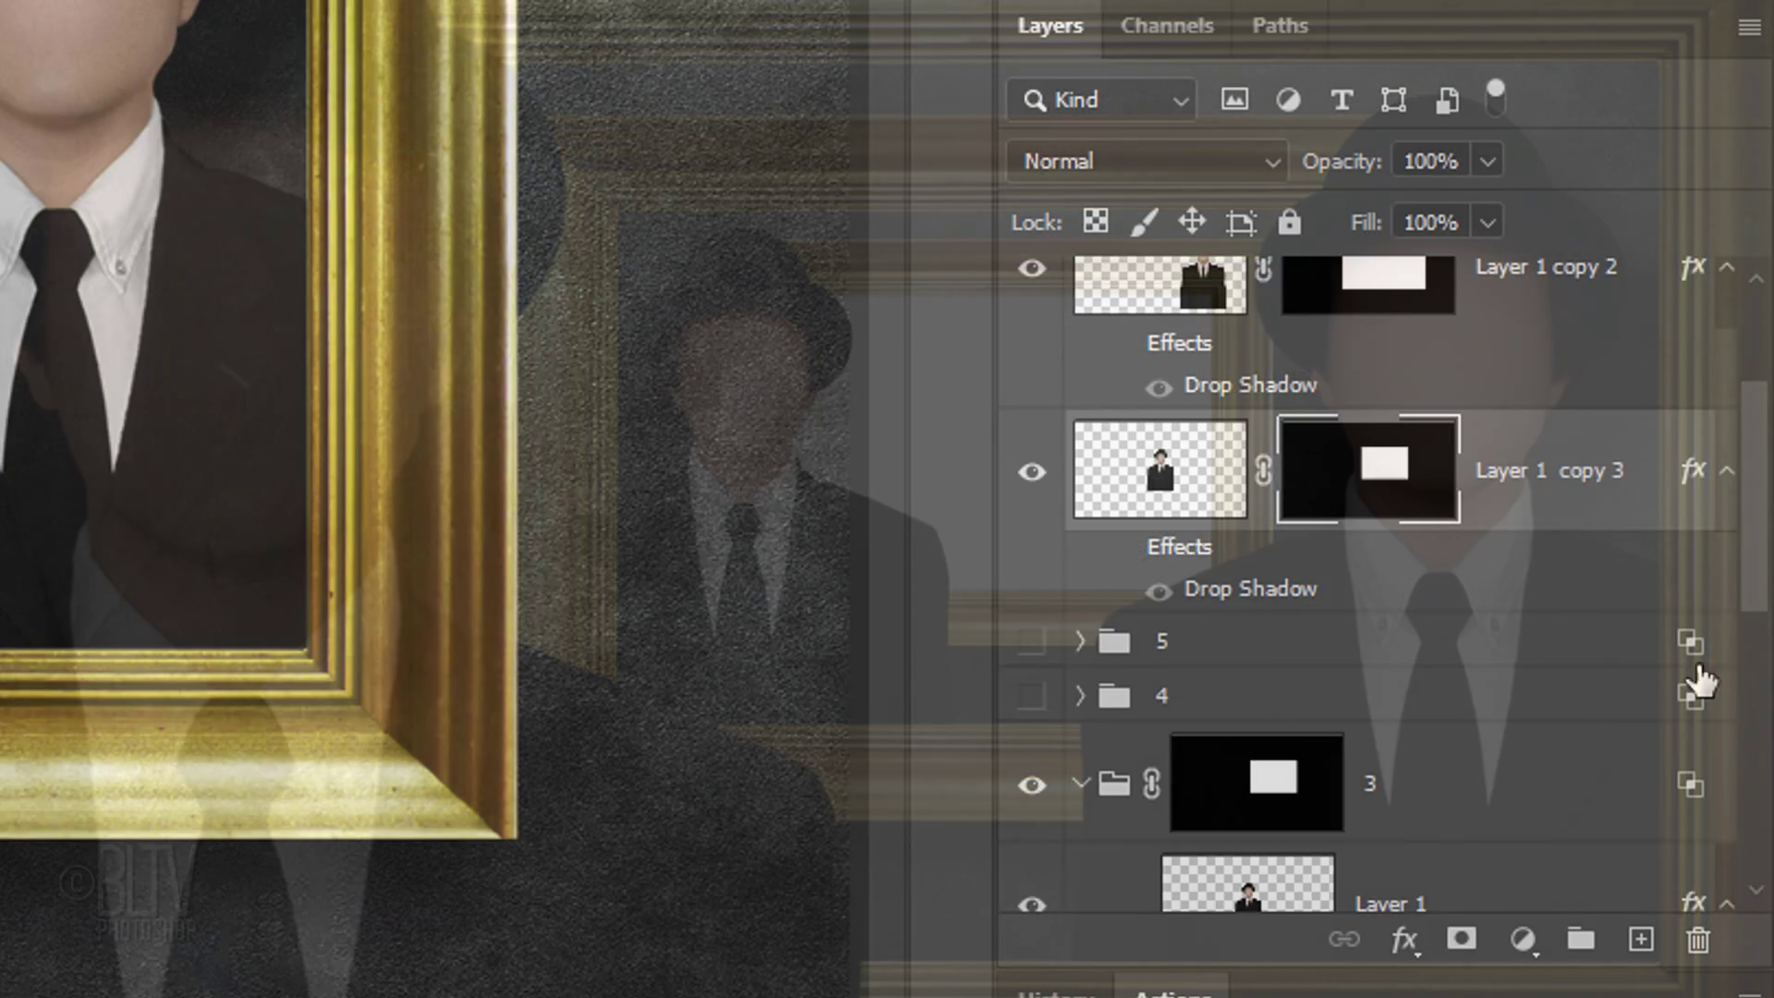
- Load the shape of group 3's Inside frame layer as a selection and add it as a layer mask on group 4
scroll(1754, 680, down, 5)
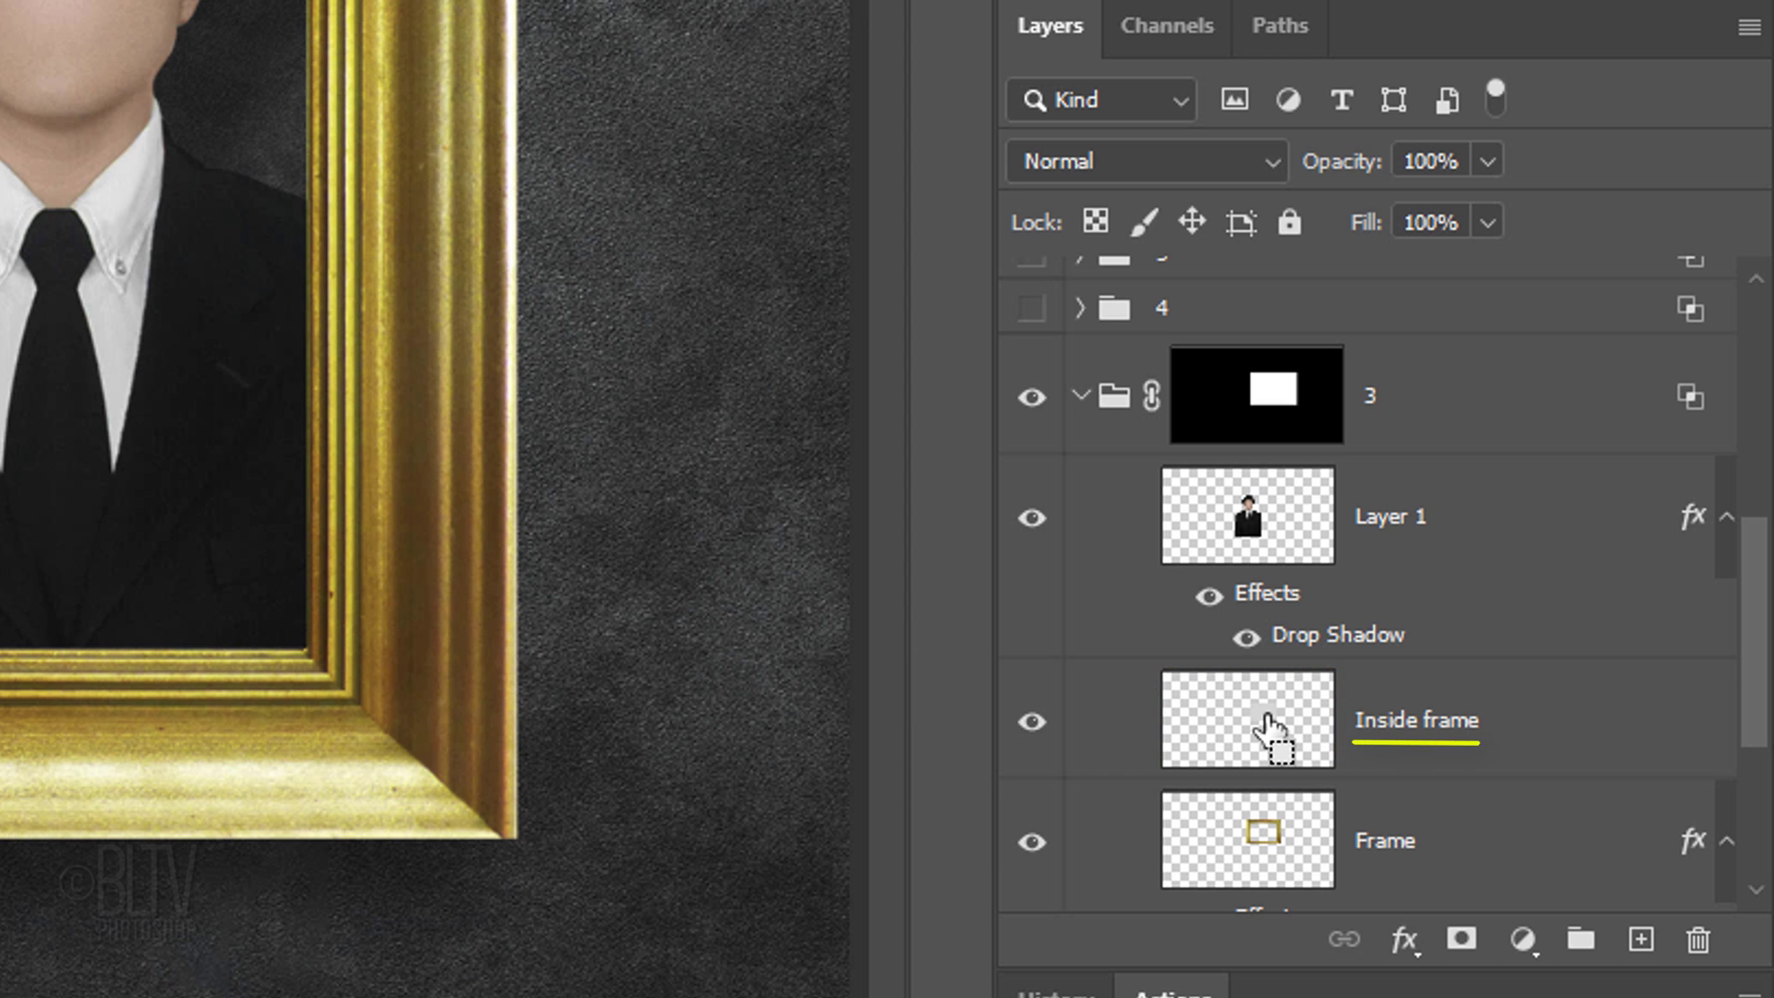
ctrl+click(1266, 717)
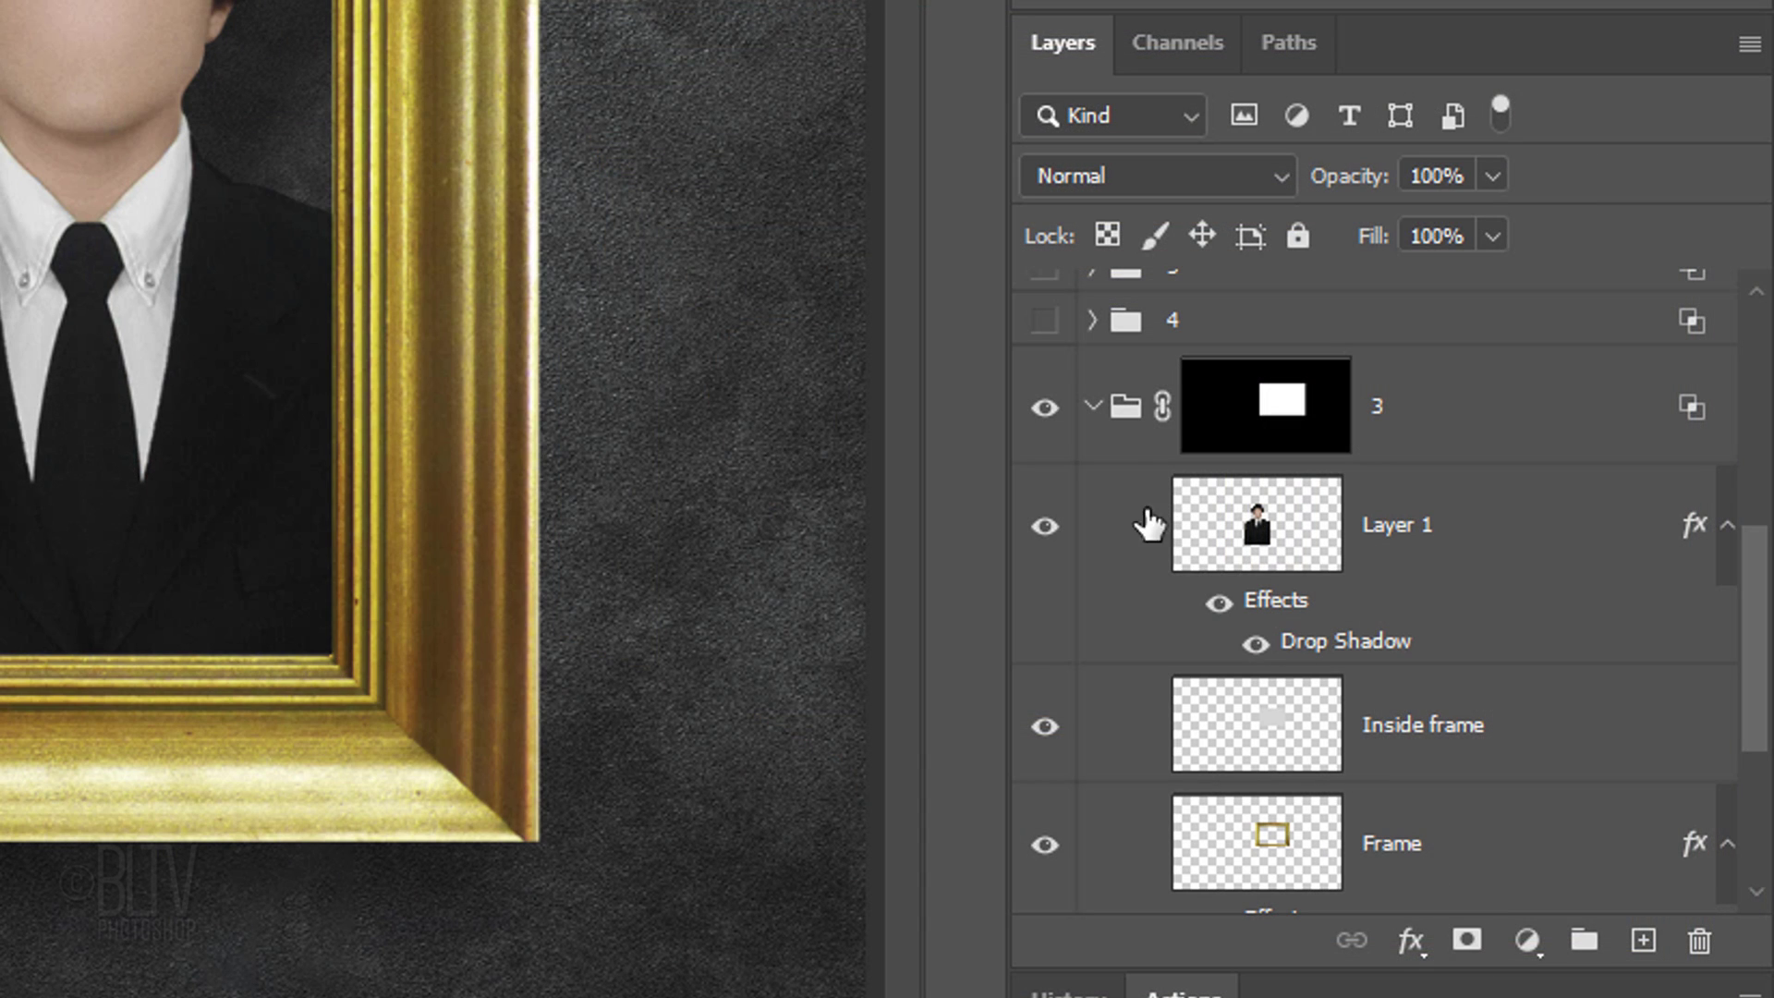
click(1092, 411)
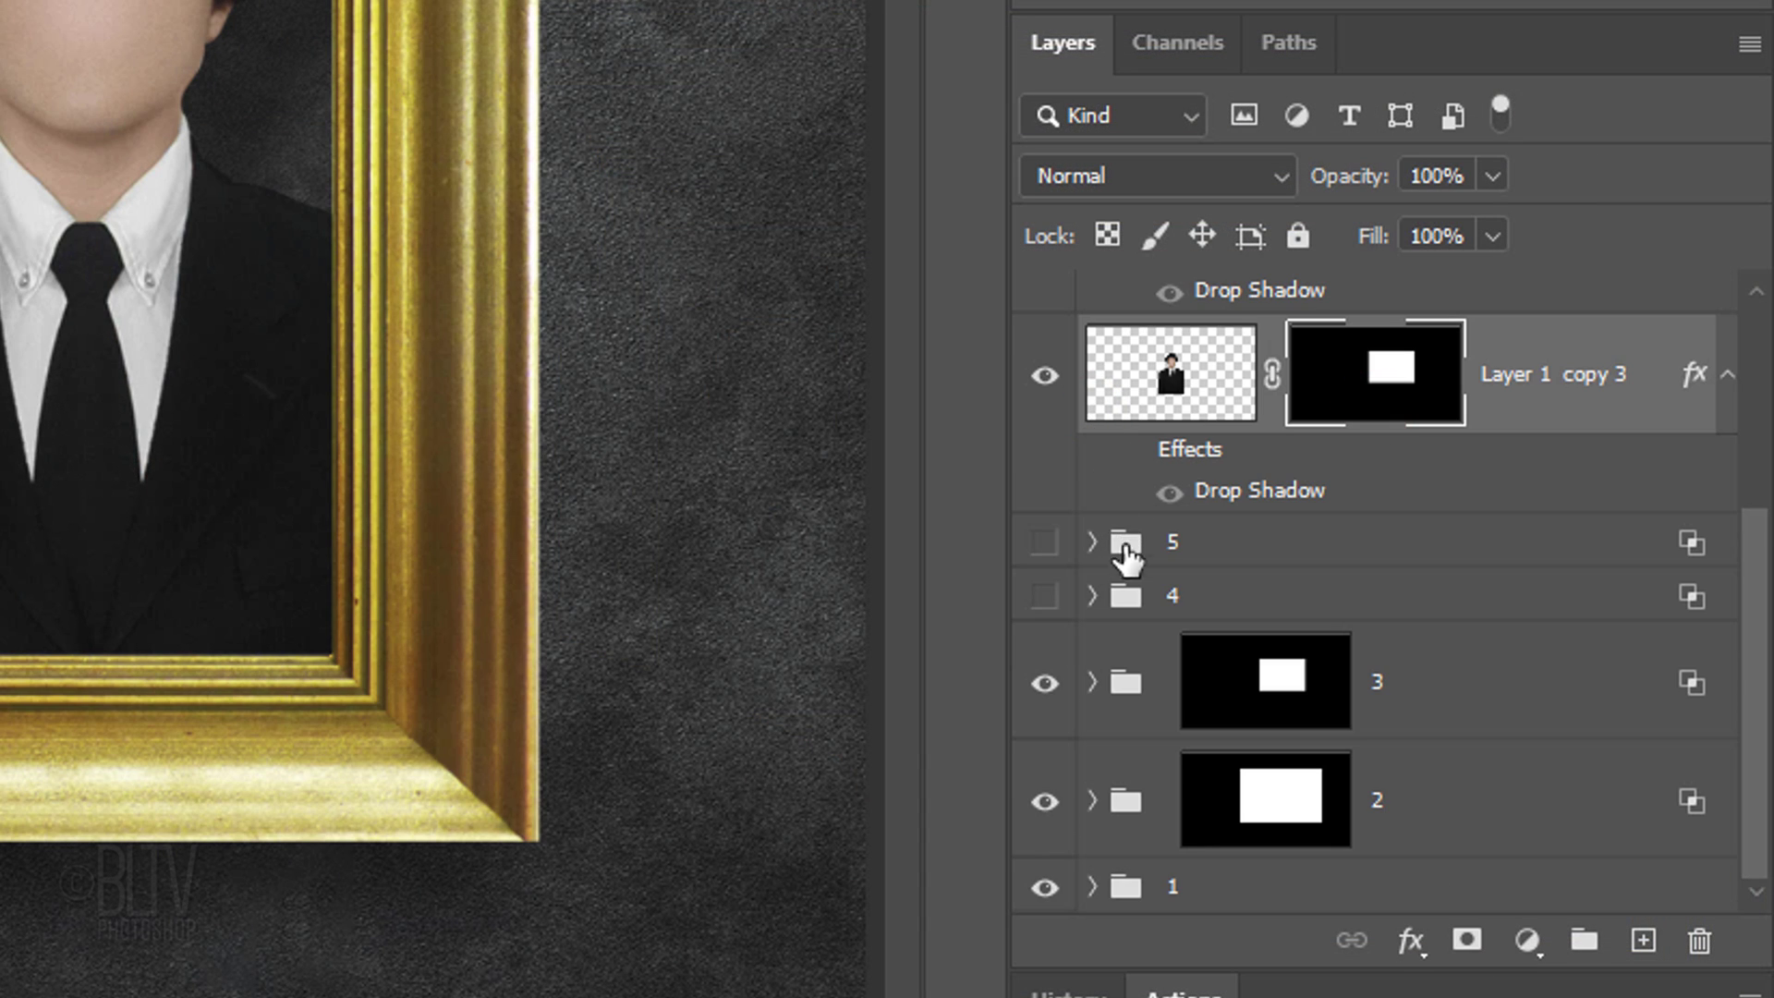
click(1129, 599)
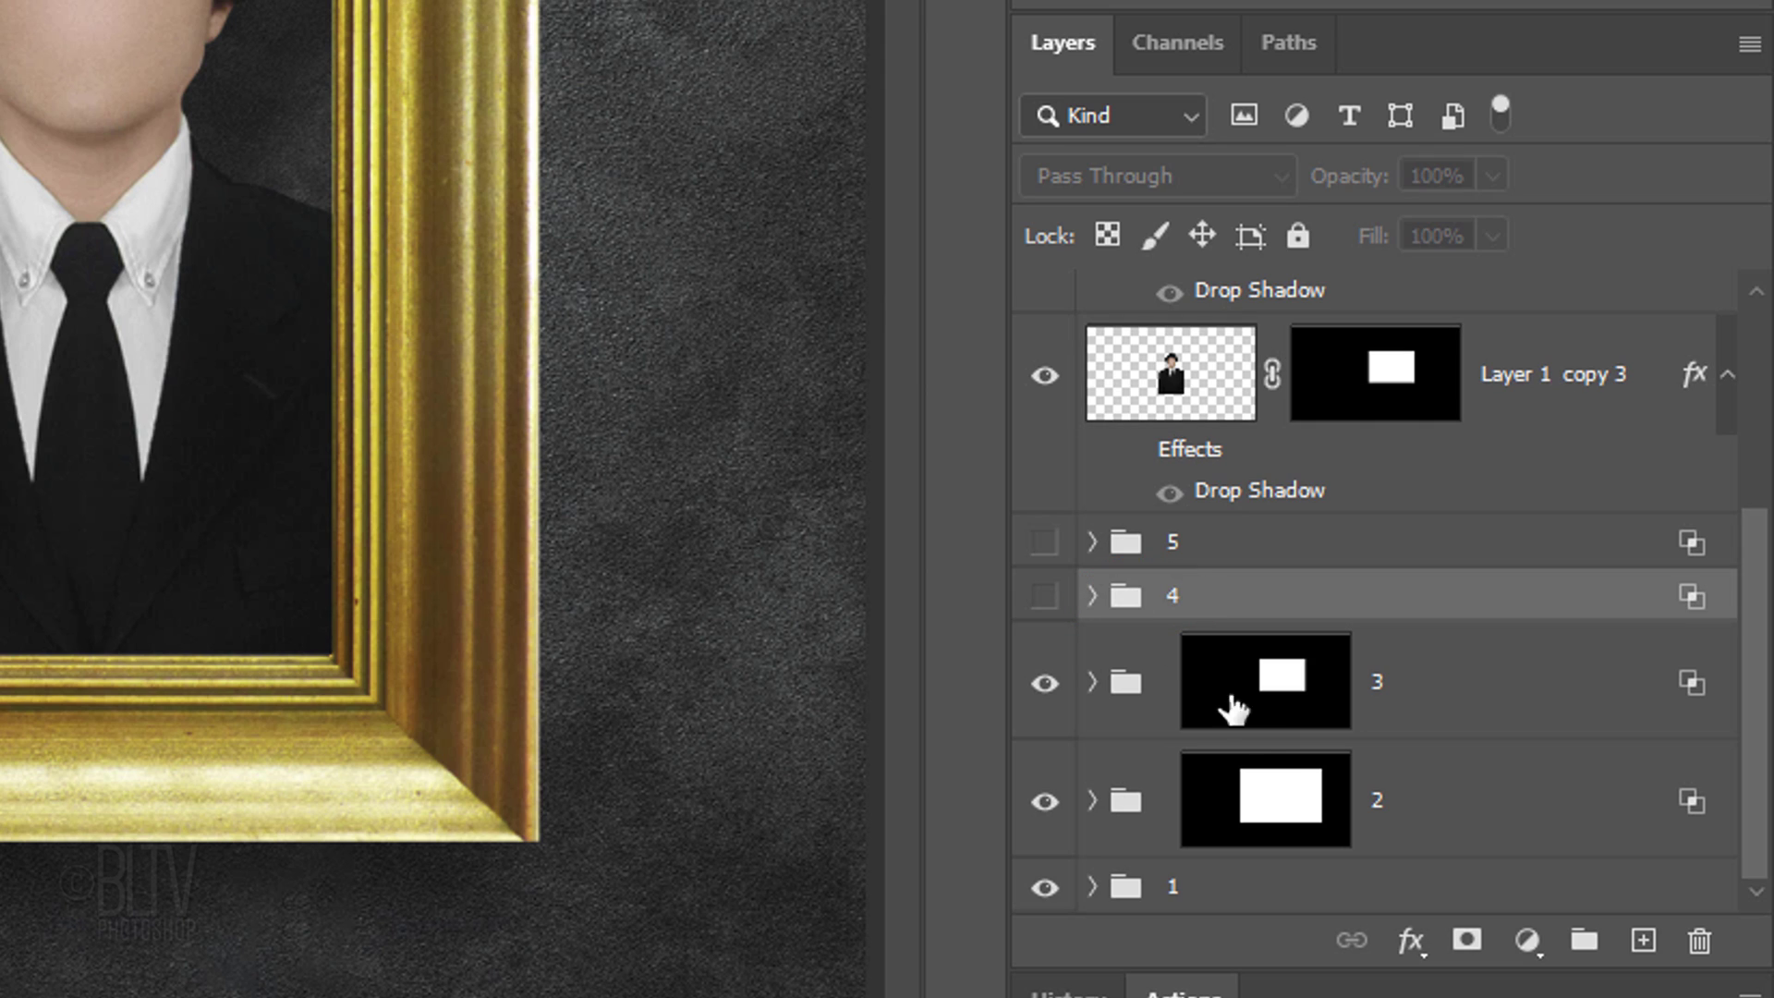
click(1467, 941)
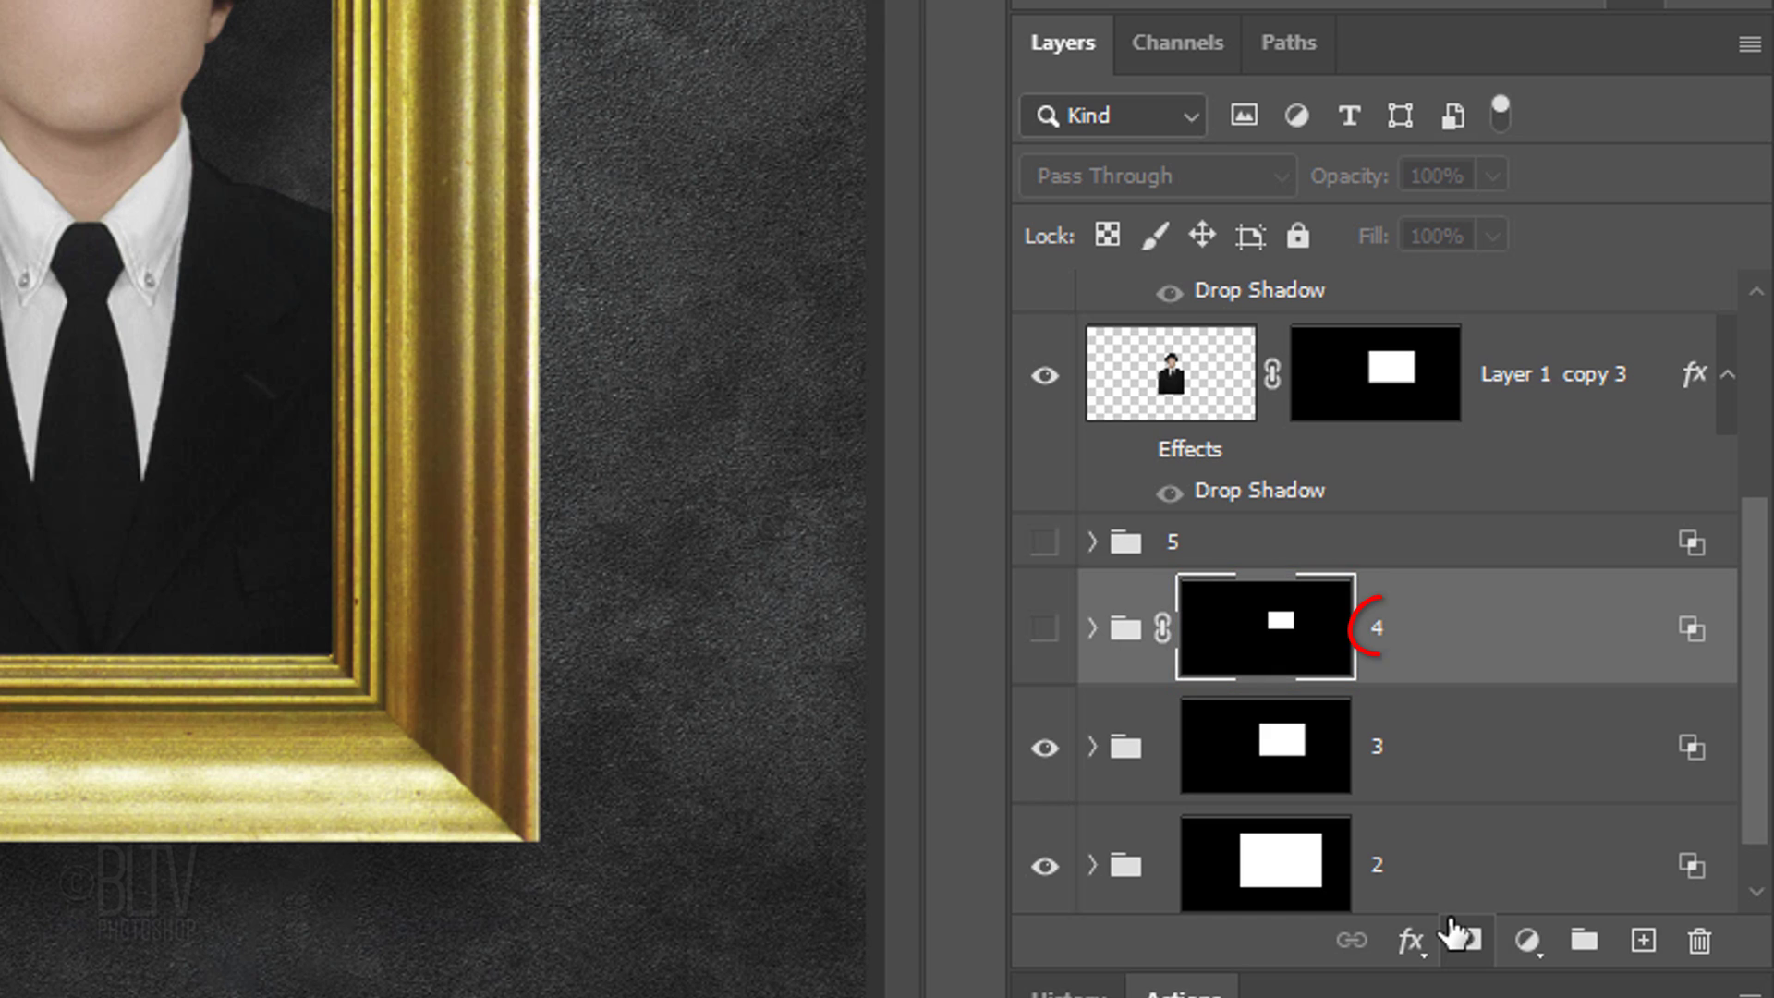
- Unlink group 4 from its mask, make it visible and target the group instead of the mask
click(1162, 630)
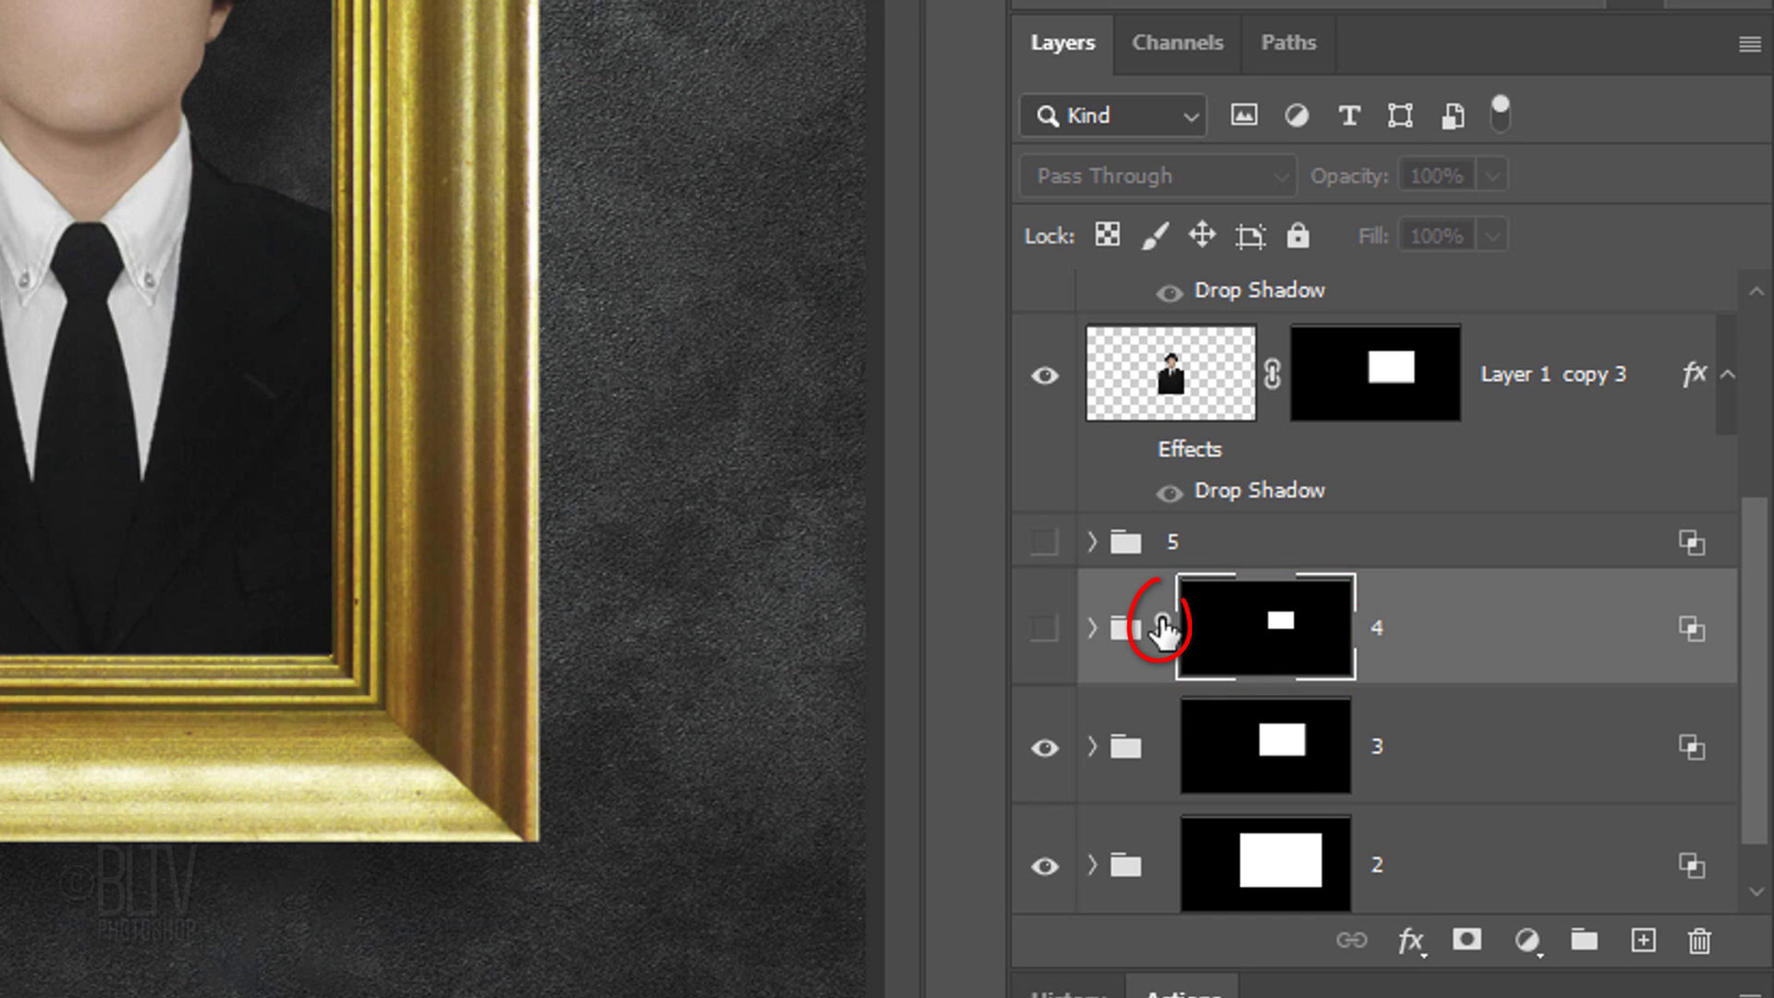
click(1045, 632)
click(1120, 628)
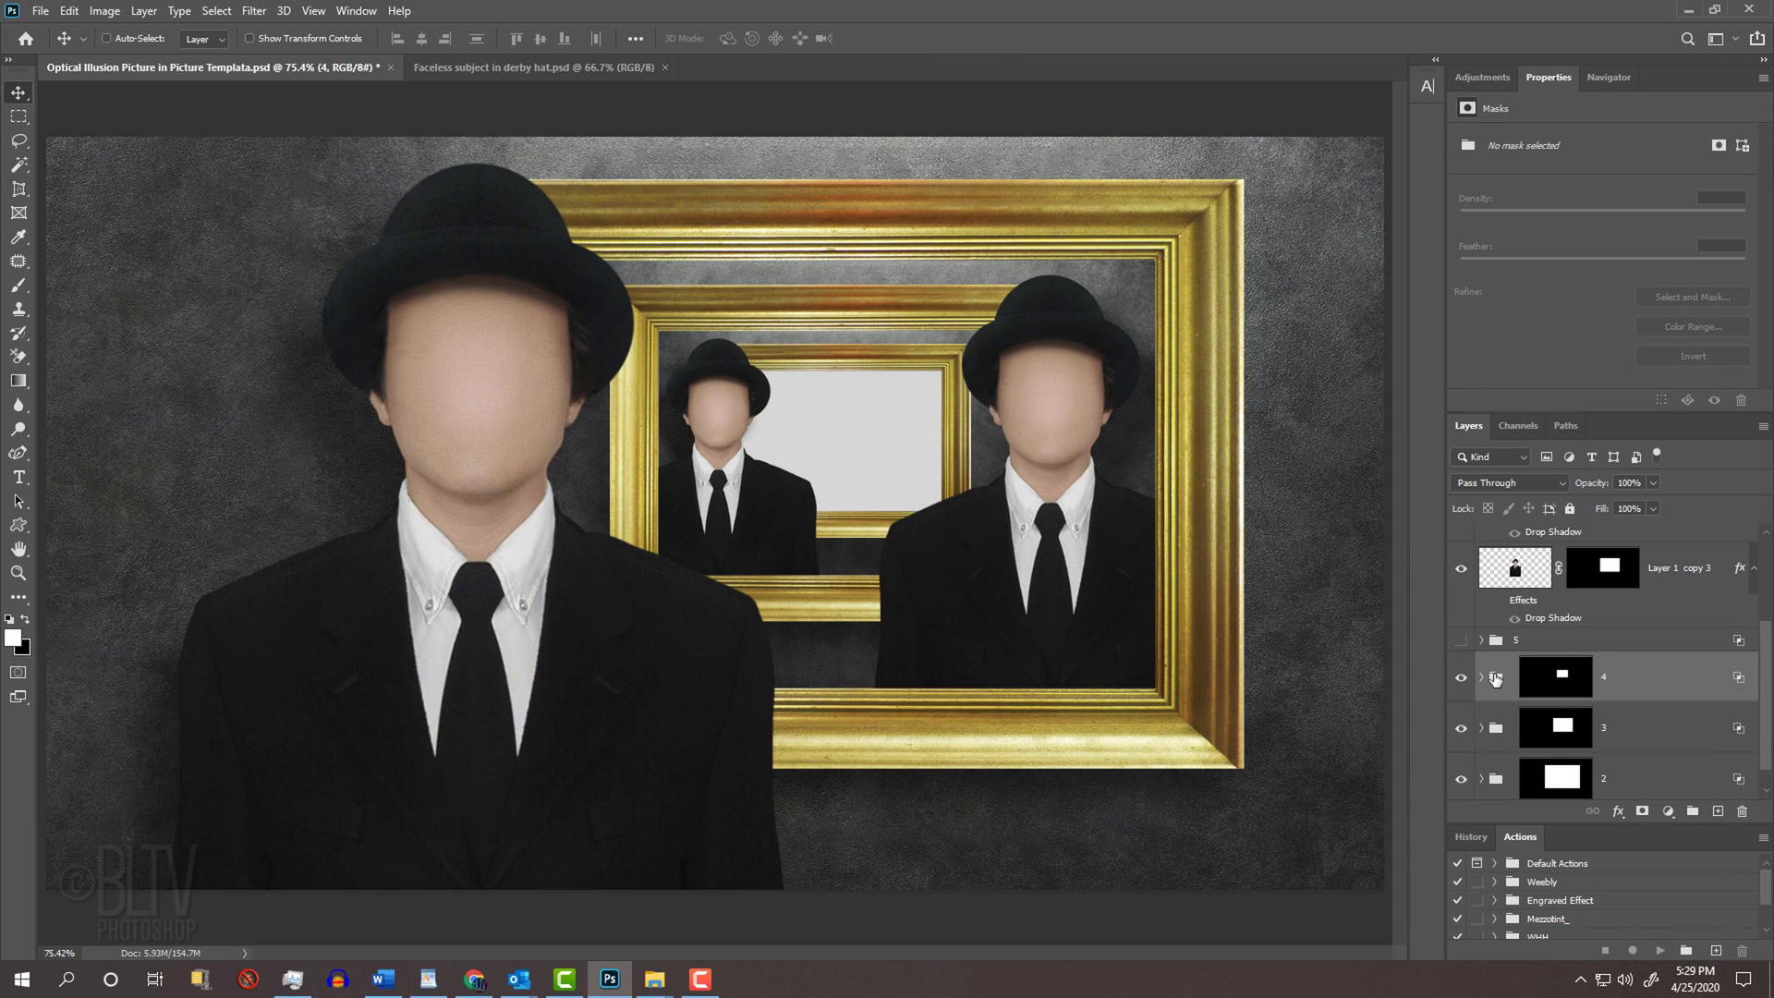
- Scale group 4 down with Free Transform and fit it inside the smallest frame opening of group 3
key(ctrl+t)
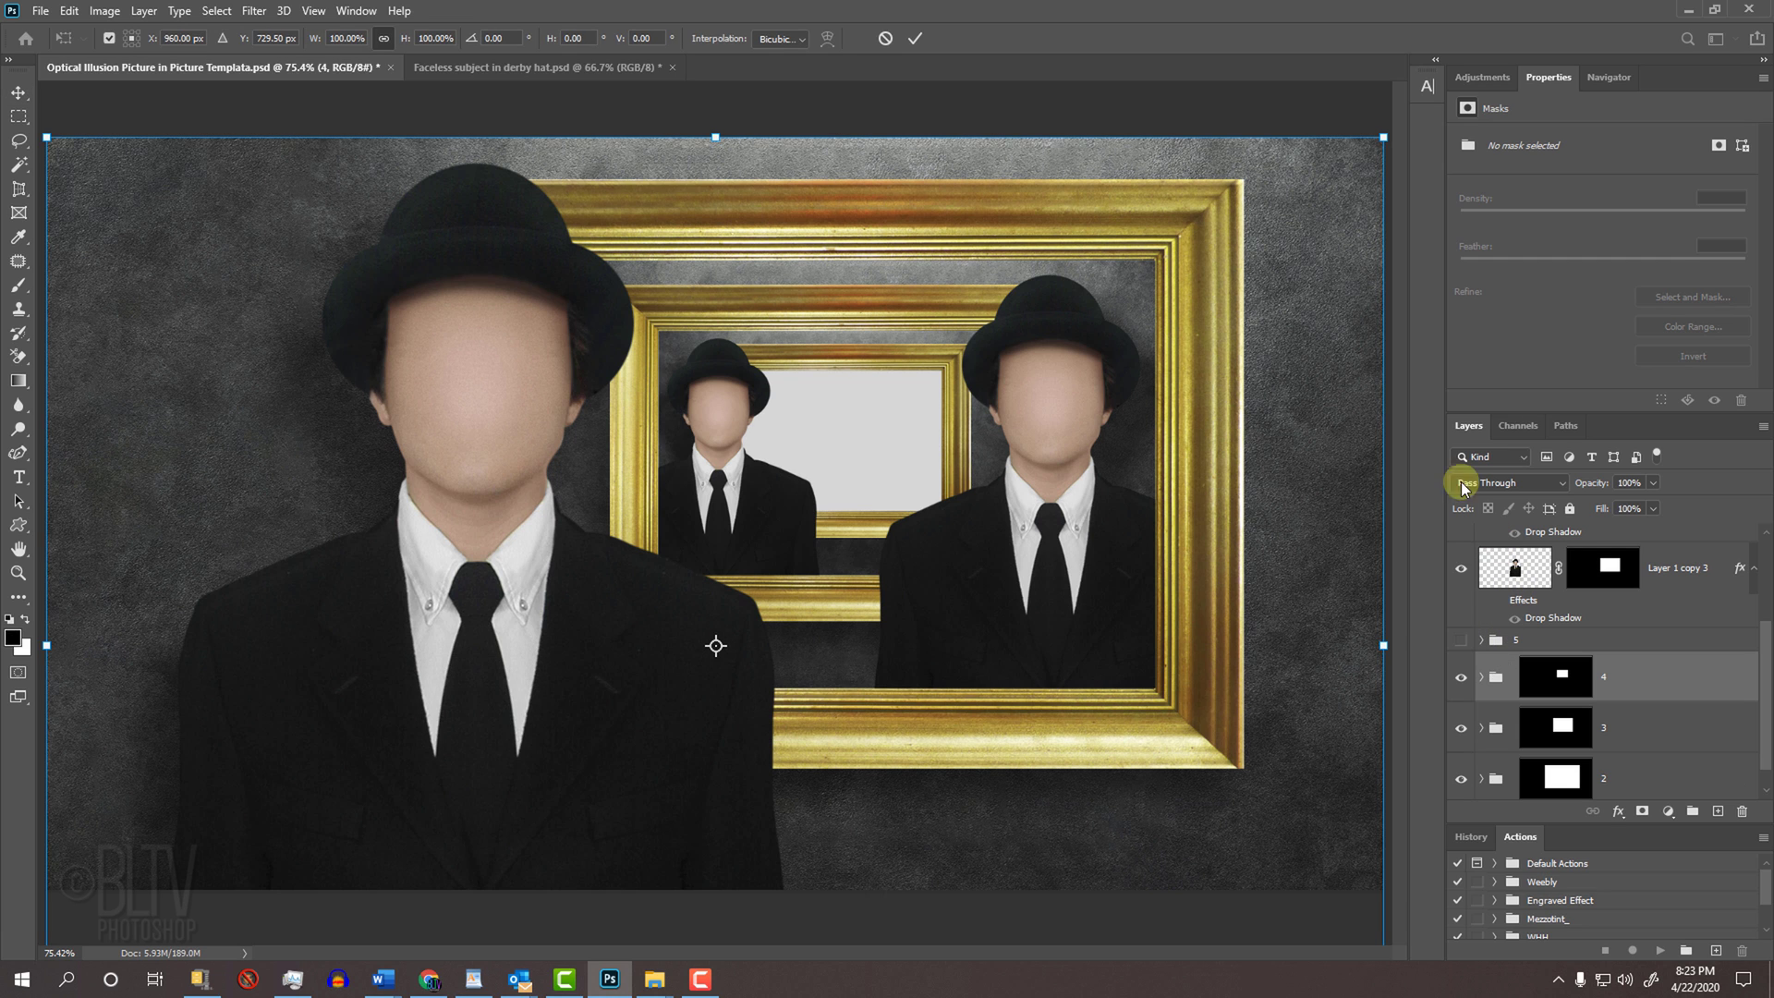
drag(1387, 132, 832, 591)
drag(686, 582, 813, 403)
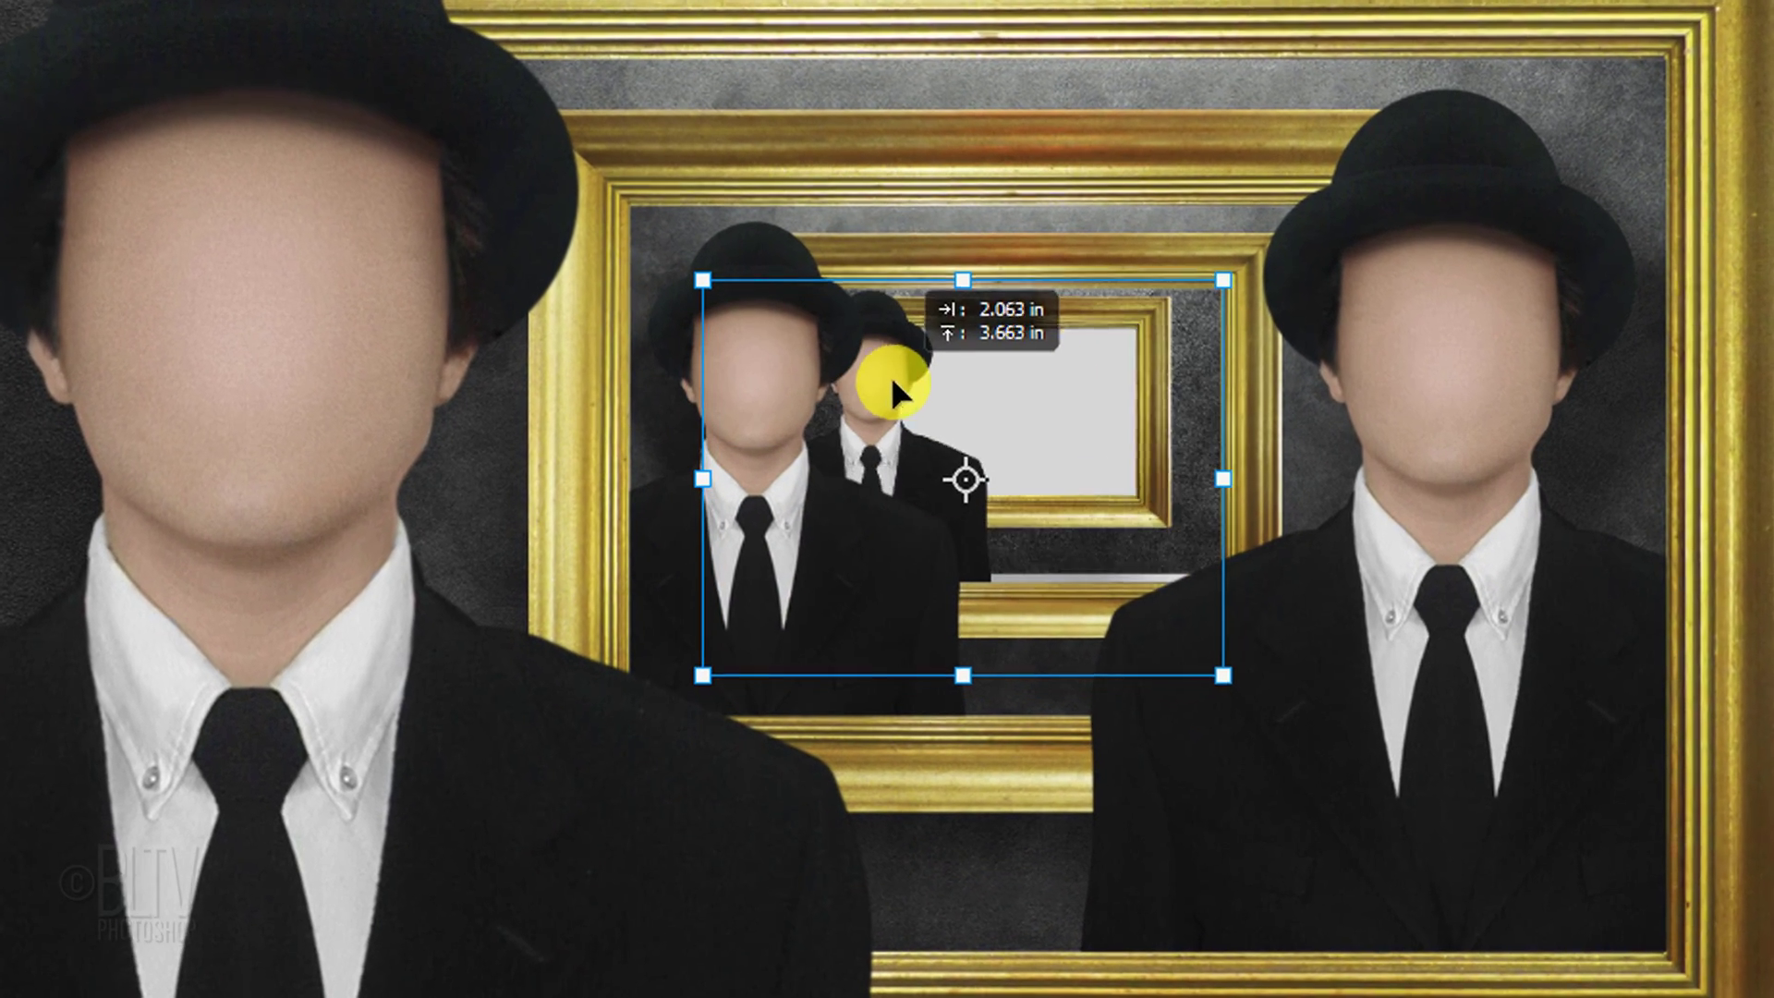
drag(1043, 601, 1051, 613)
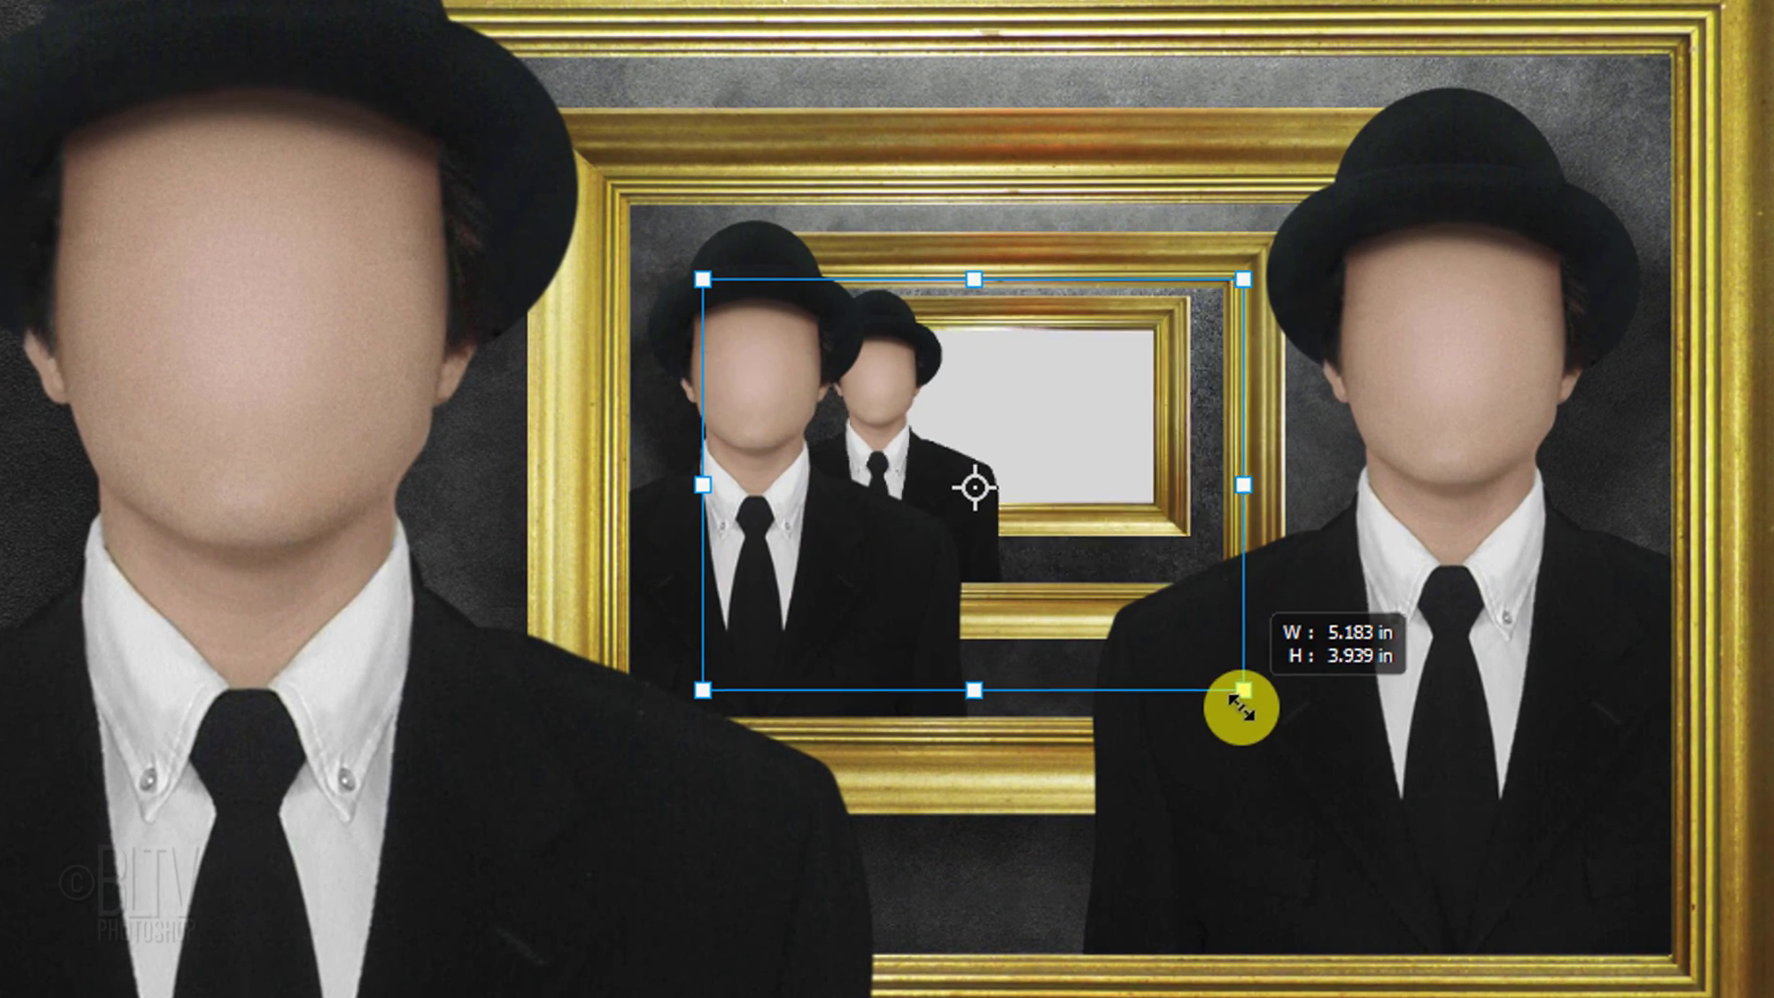
drag(1243, 689, 1256, 690)
drag(1149, 507, 1146, 499)
key(Return)
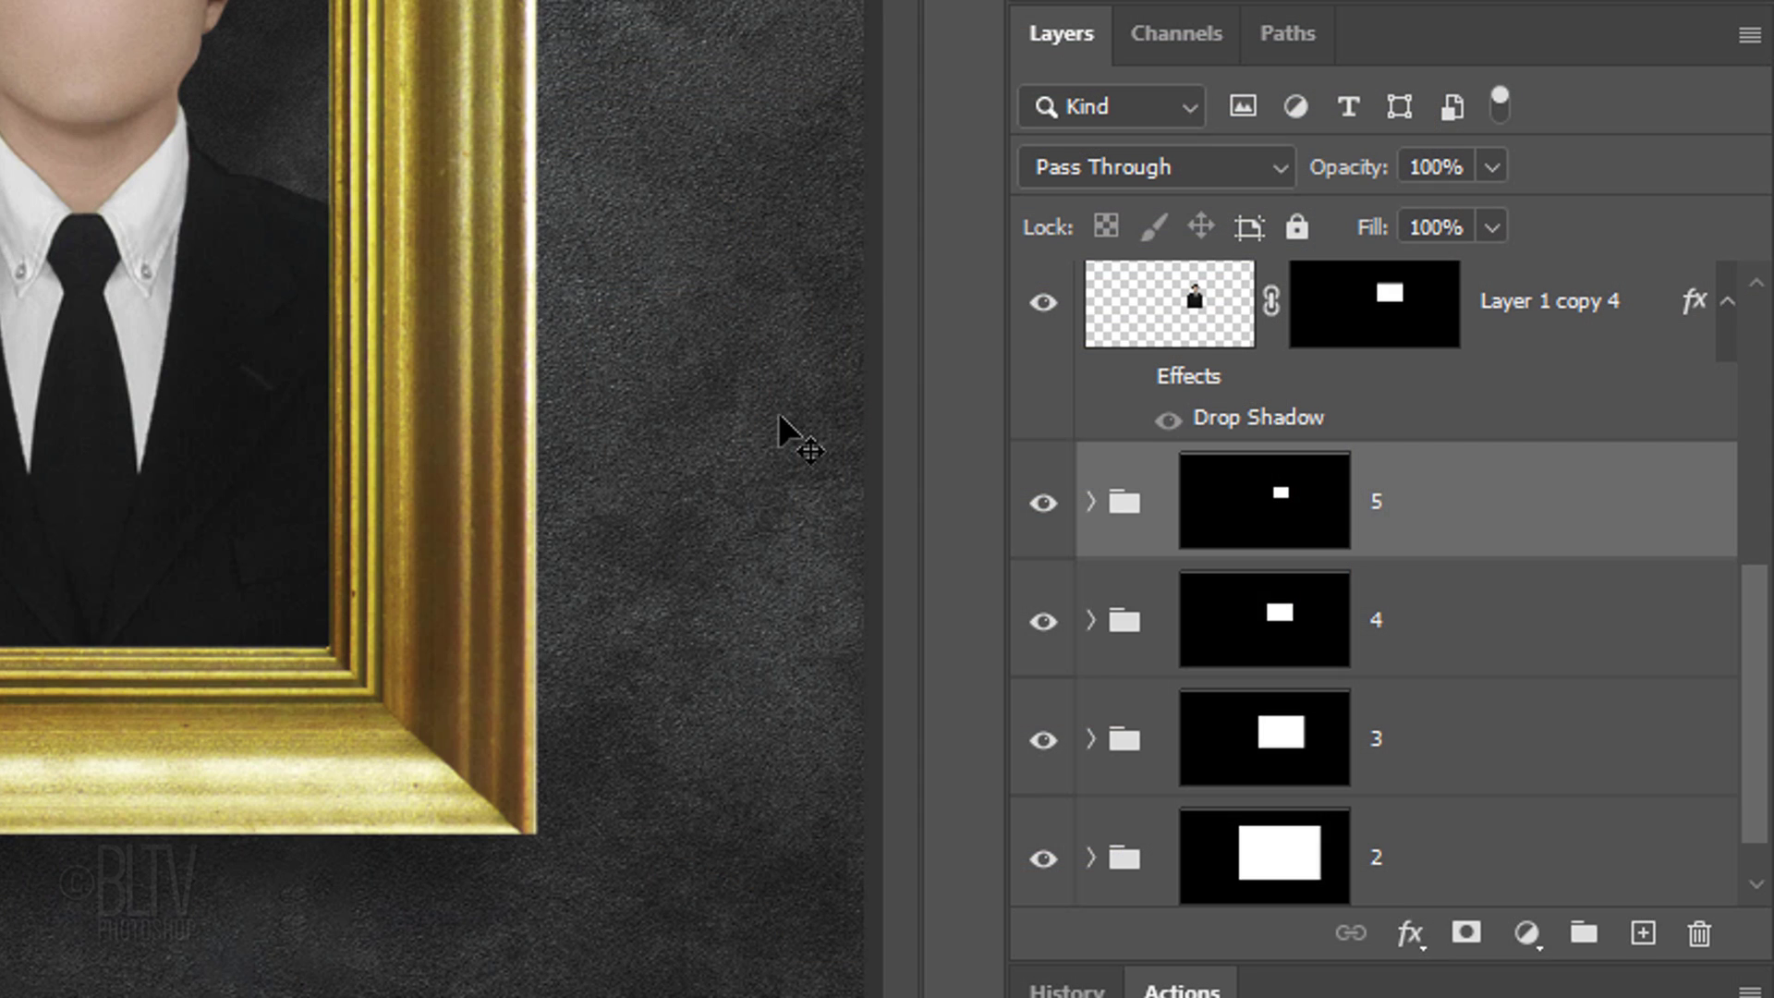
- Hide the Inside frame layer within group 5 and collapse the group again
click(1090, 504)
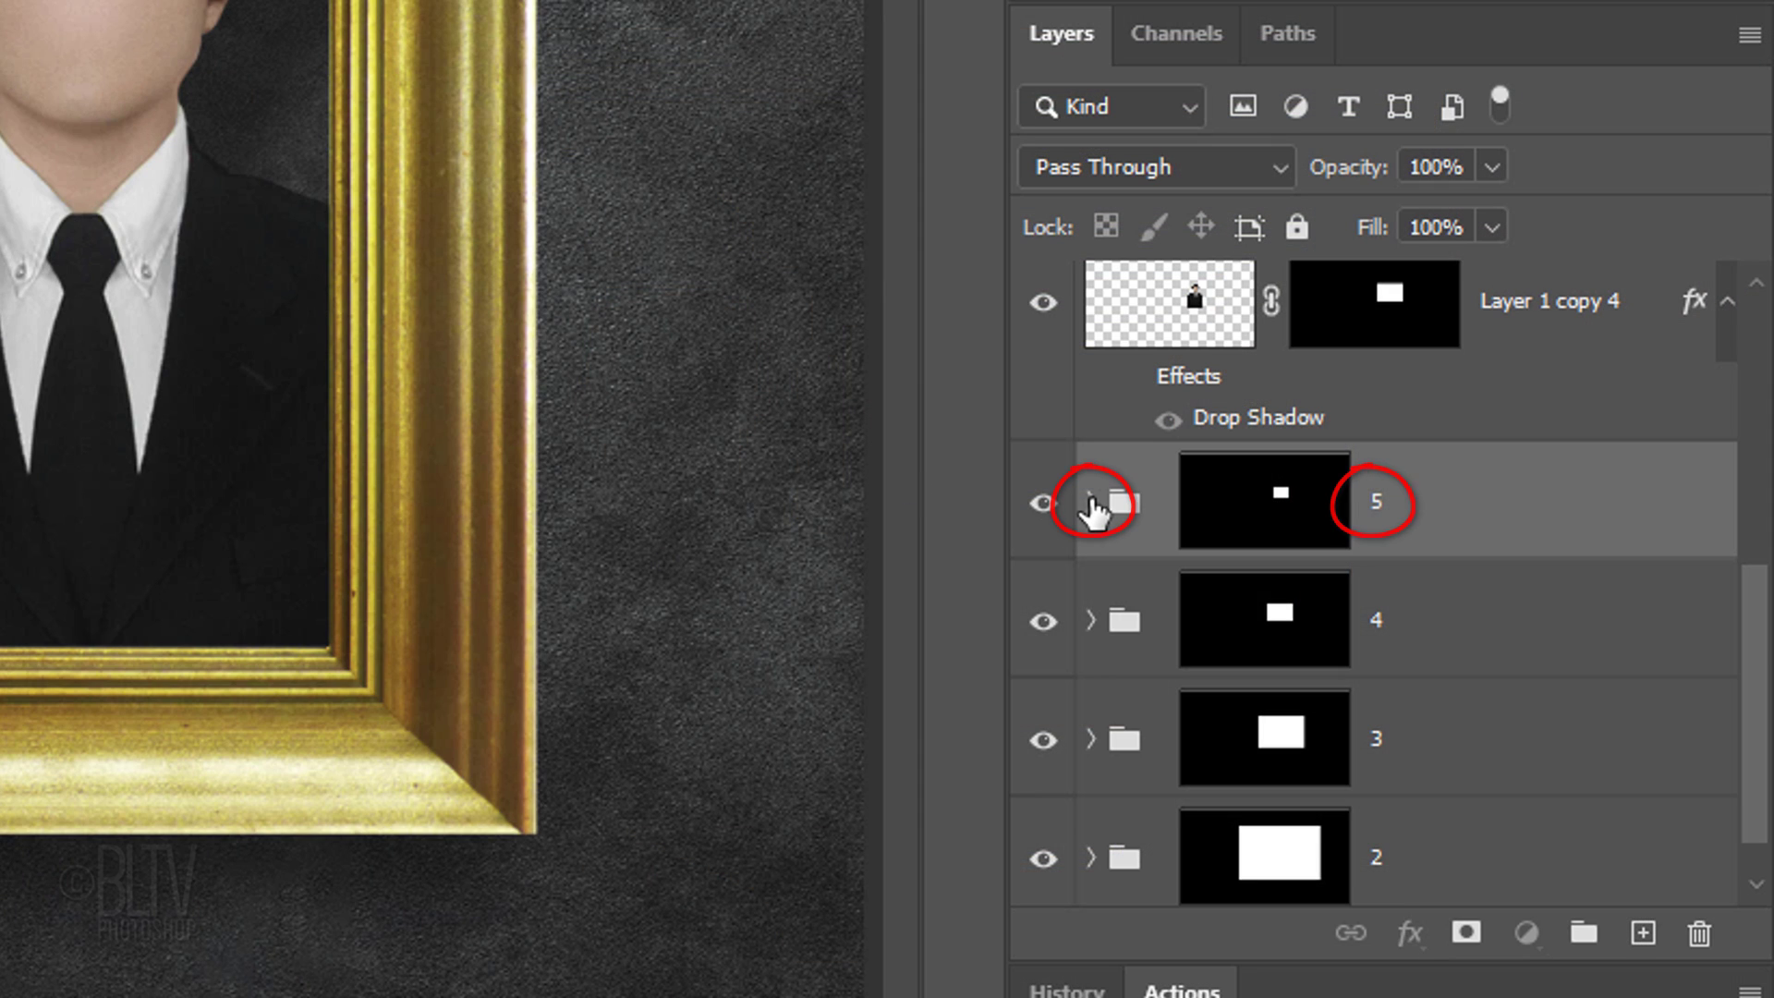
click(1091, 503)
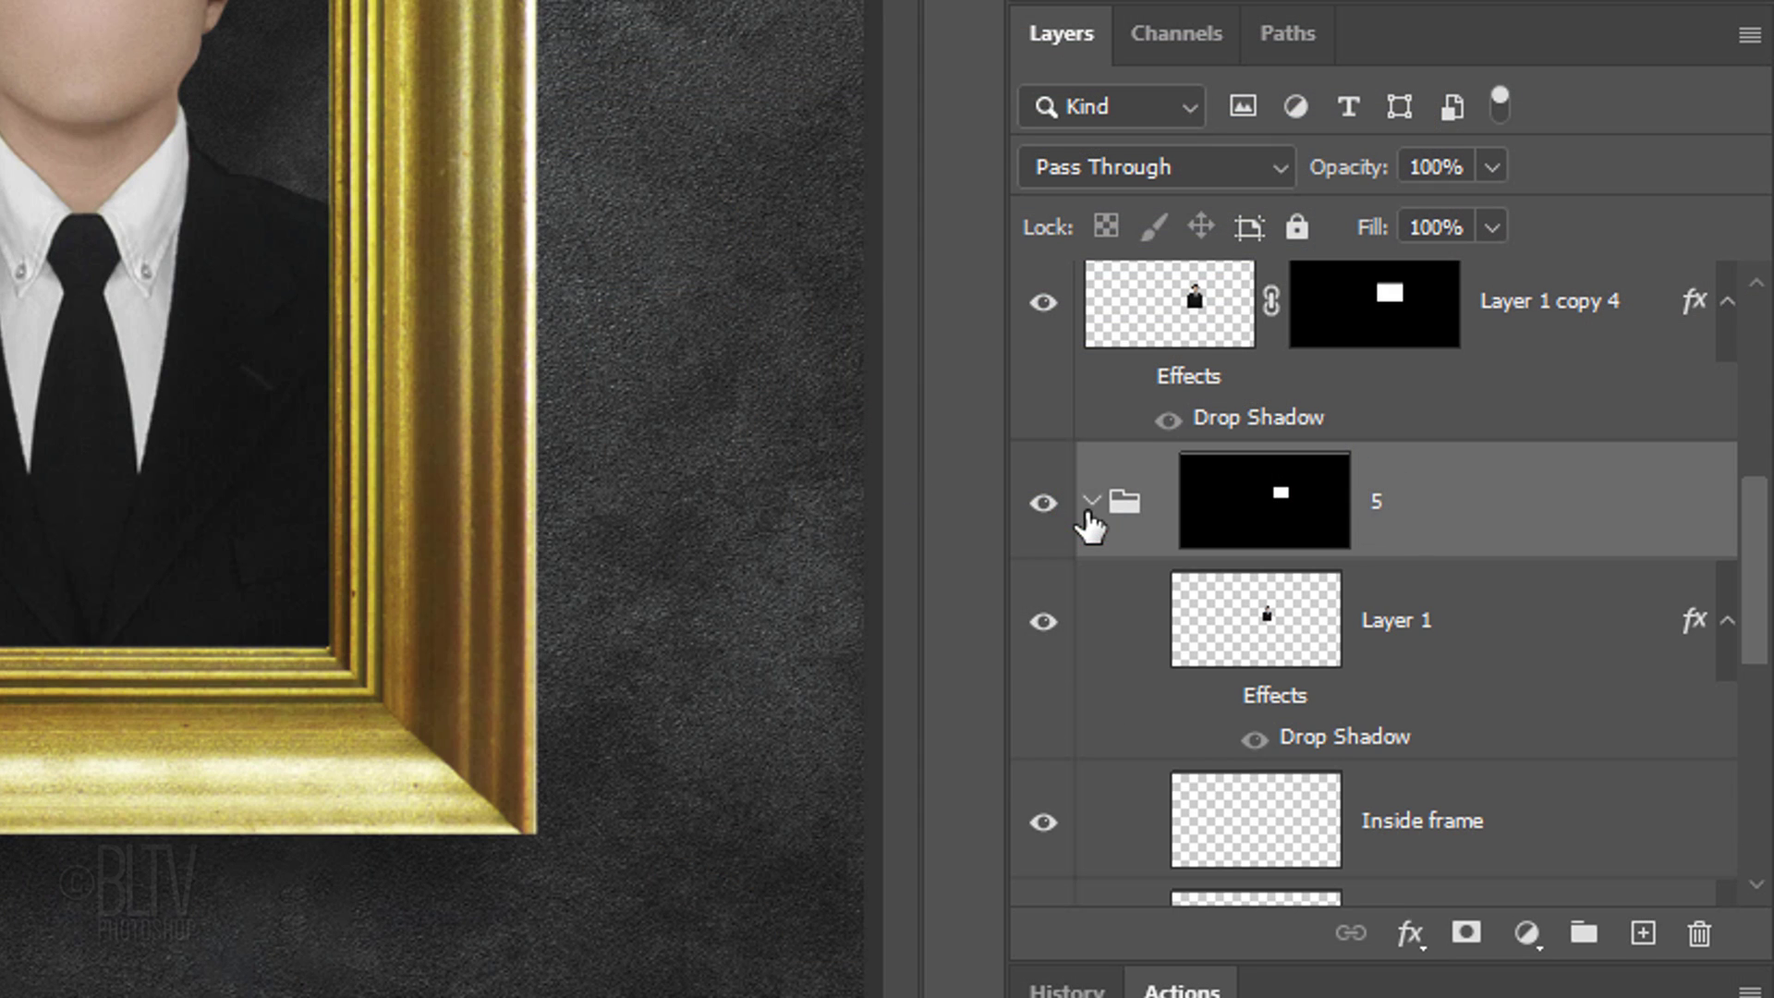
click(1042, 823)
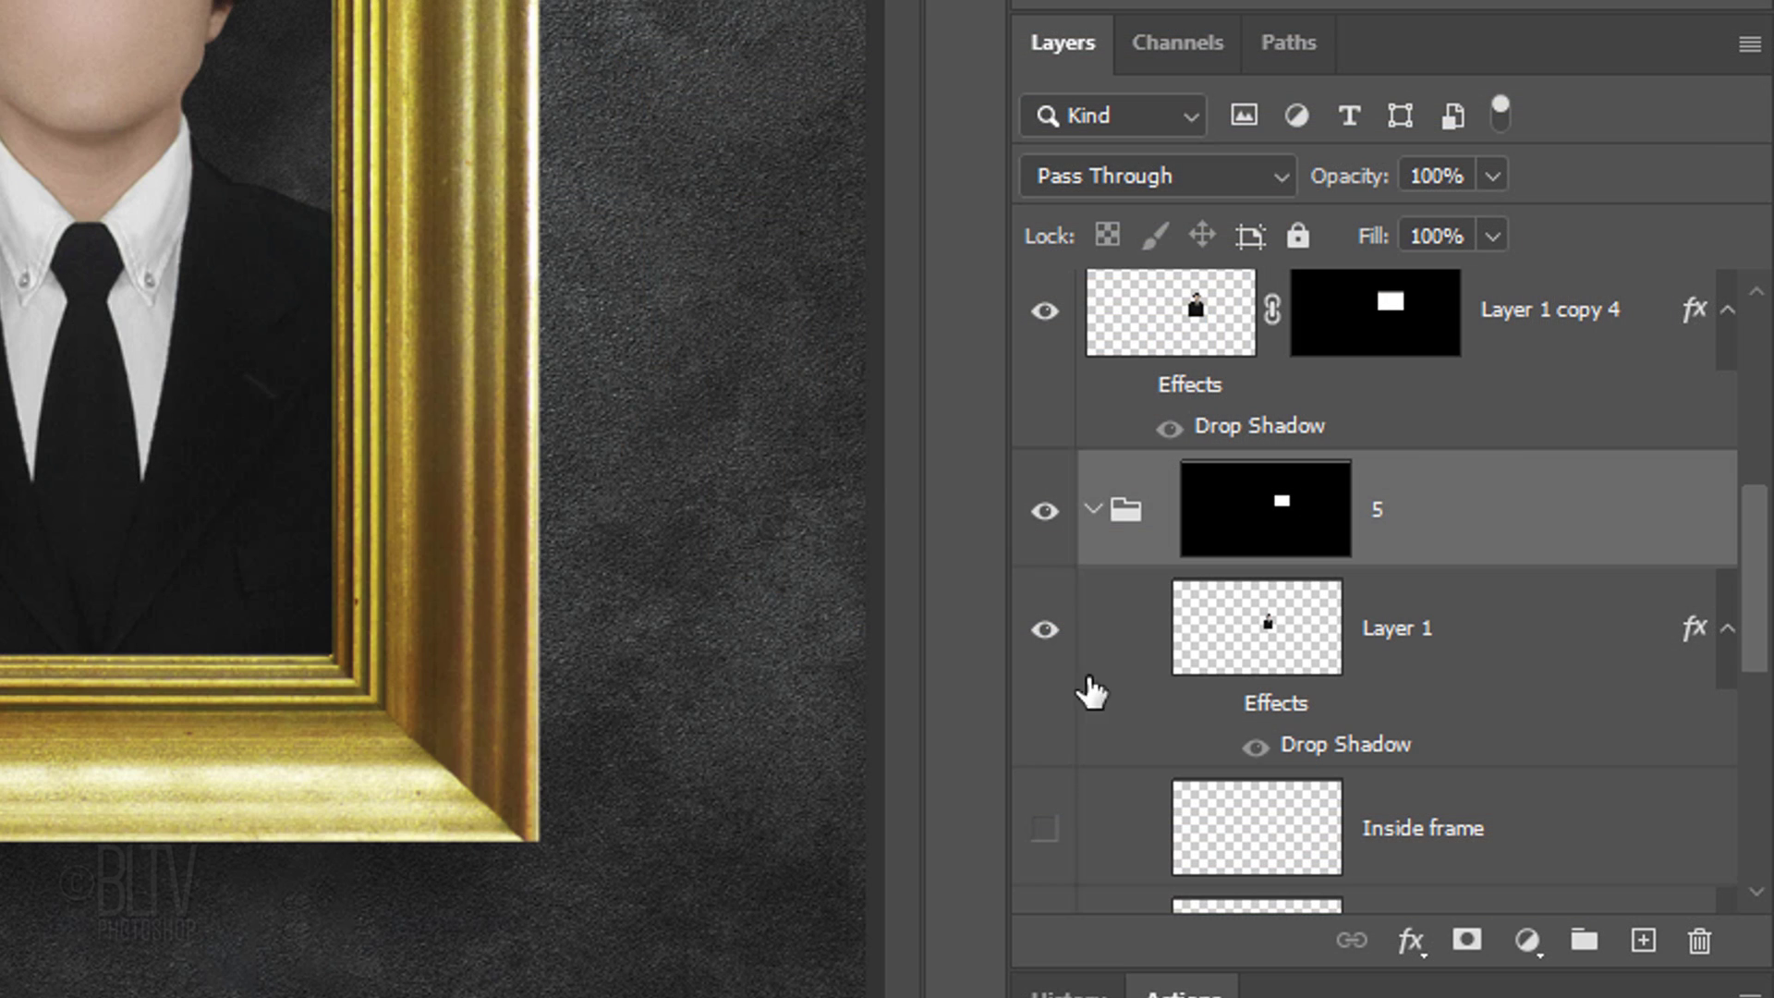
click(1091, 506)
click(1092, 509)
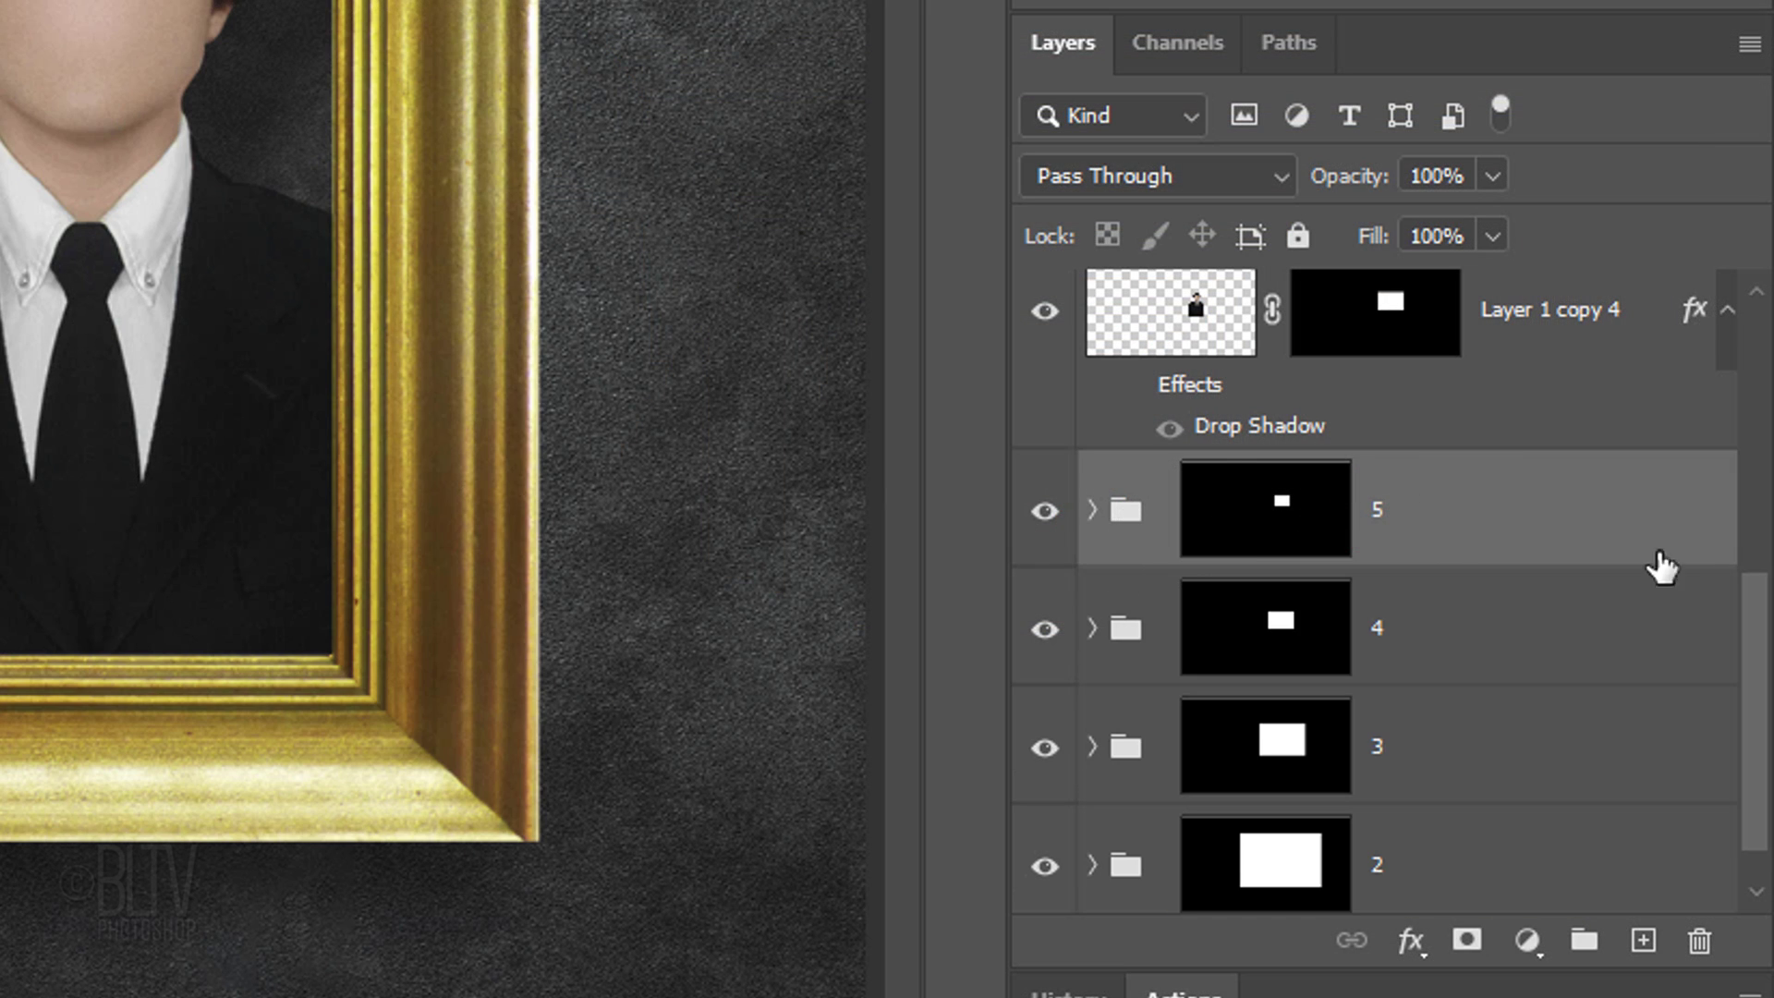
- Create a new empty layer directly above Layer 1 copy 2
drag(1760, 610, 1737, 349)
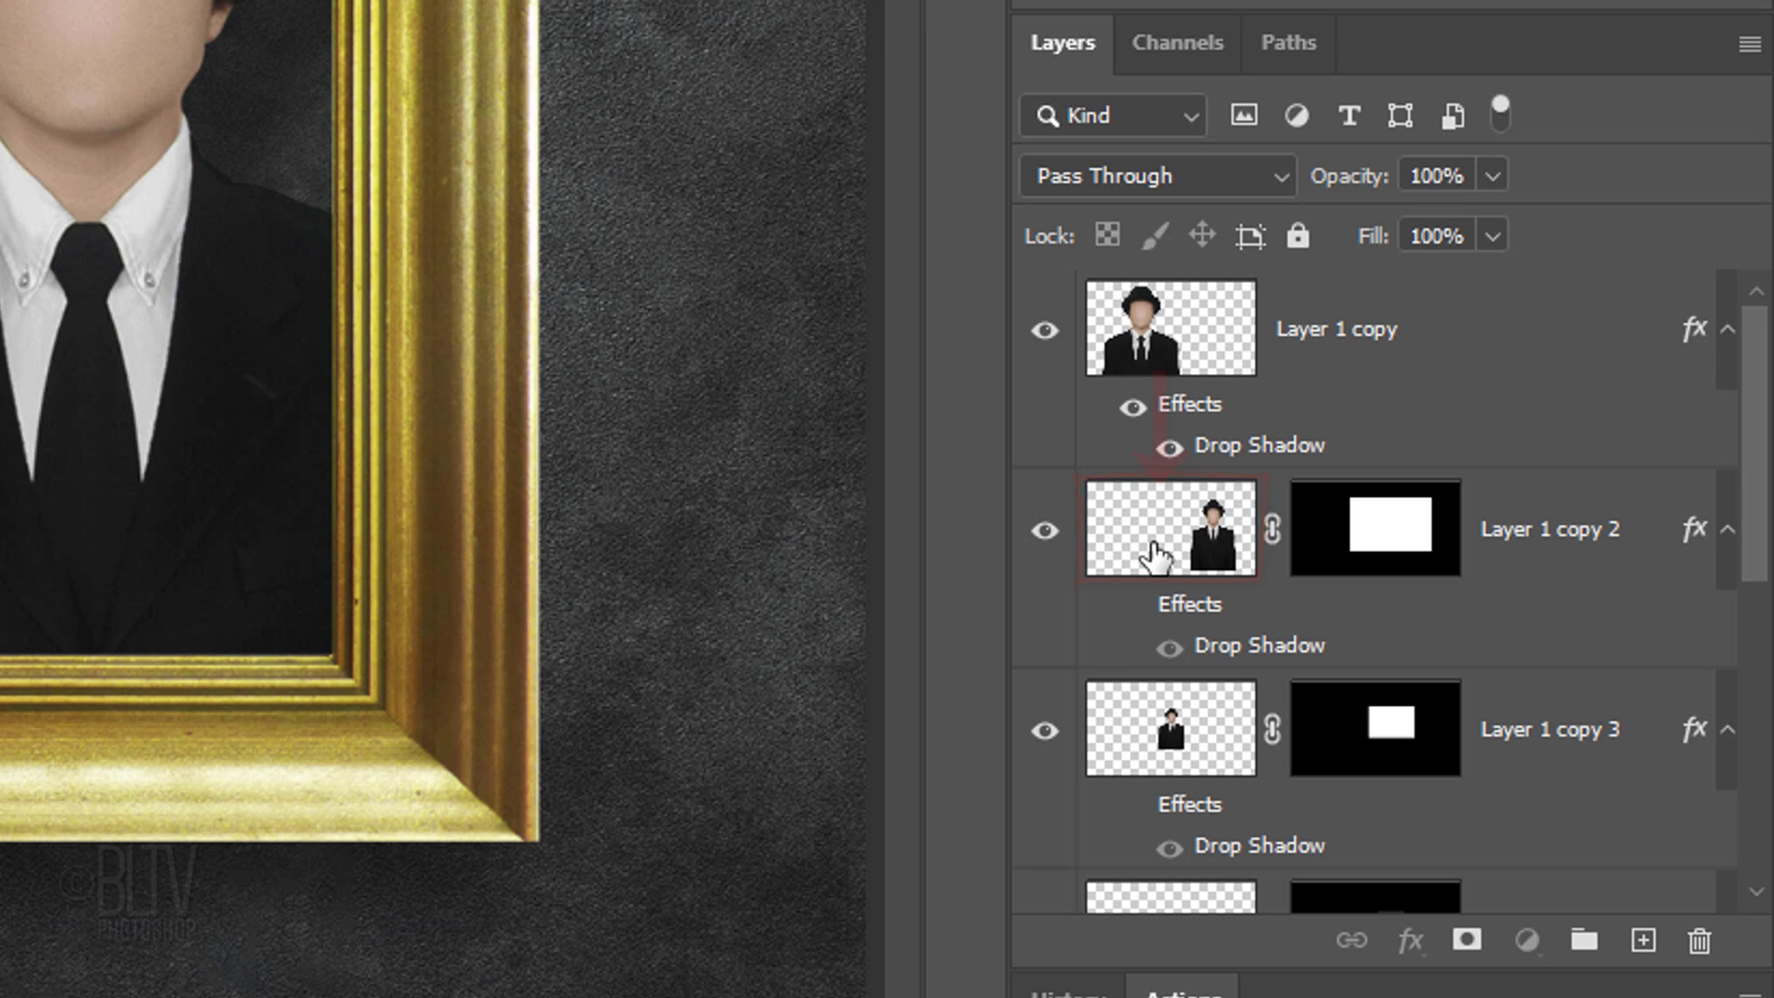
click(1155, 555)
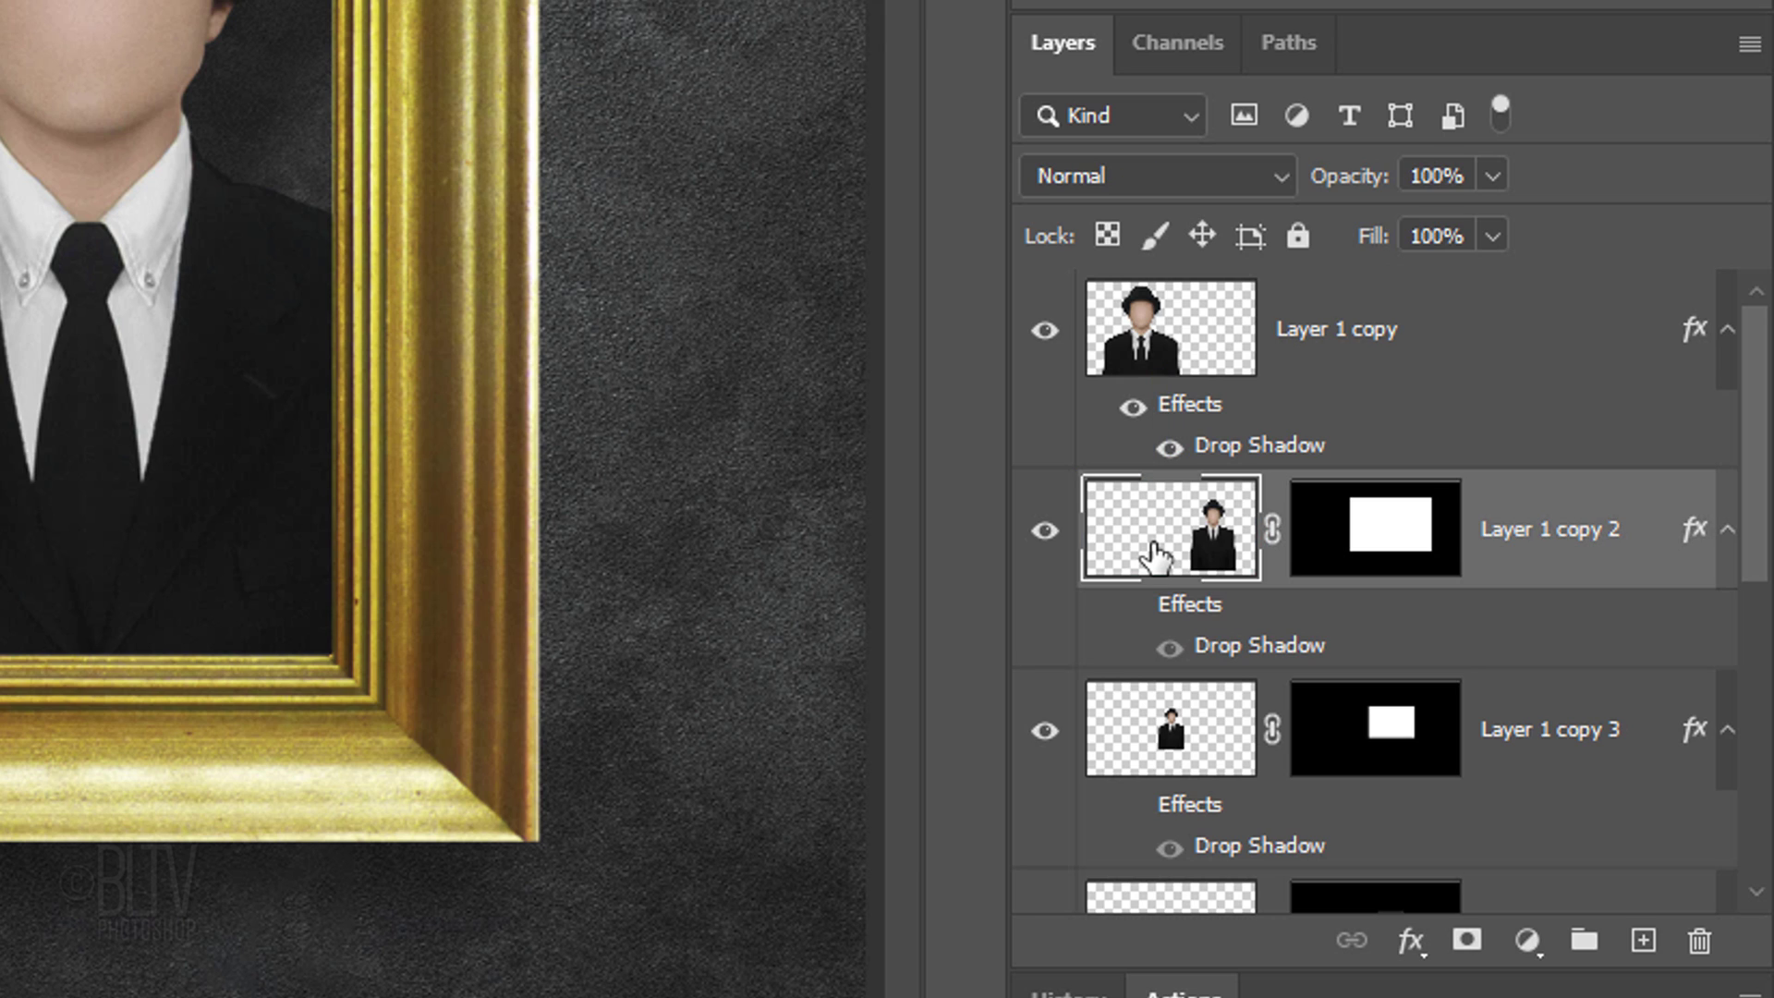
click(1643, 942)
- Mask Layer 2 with a selection loaded from group 2's mask and set the layer's opacity to 20%
drag(1749, 499, 1725, 804)
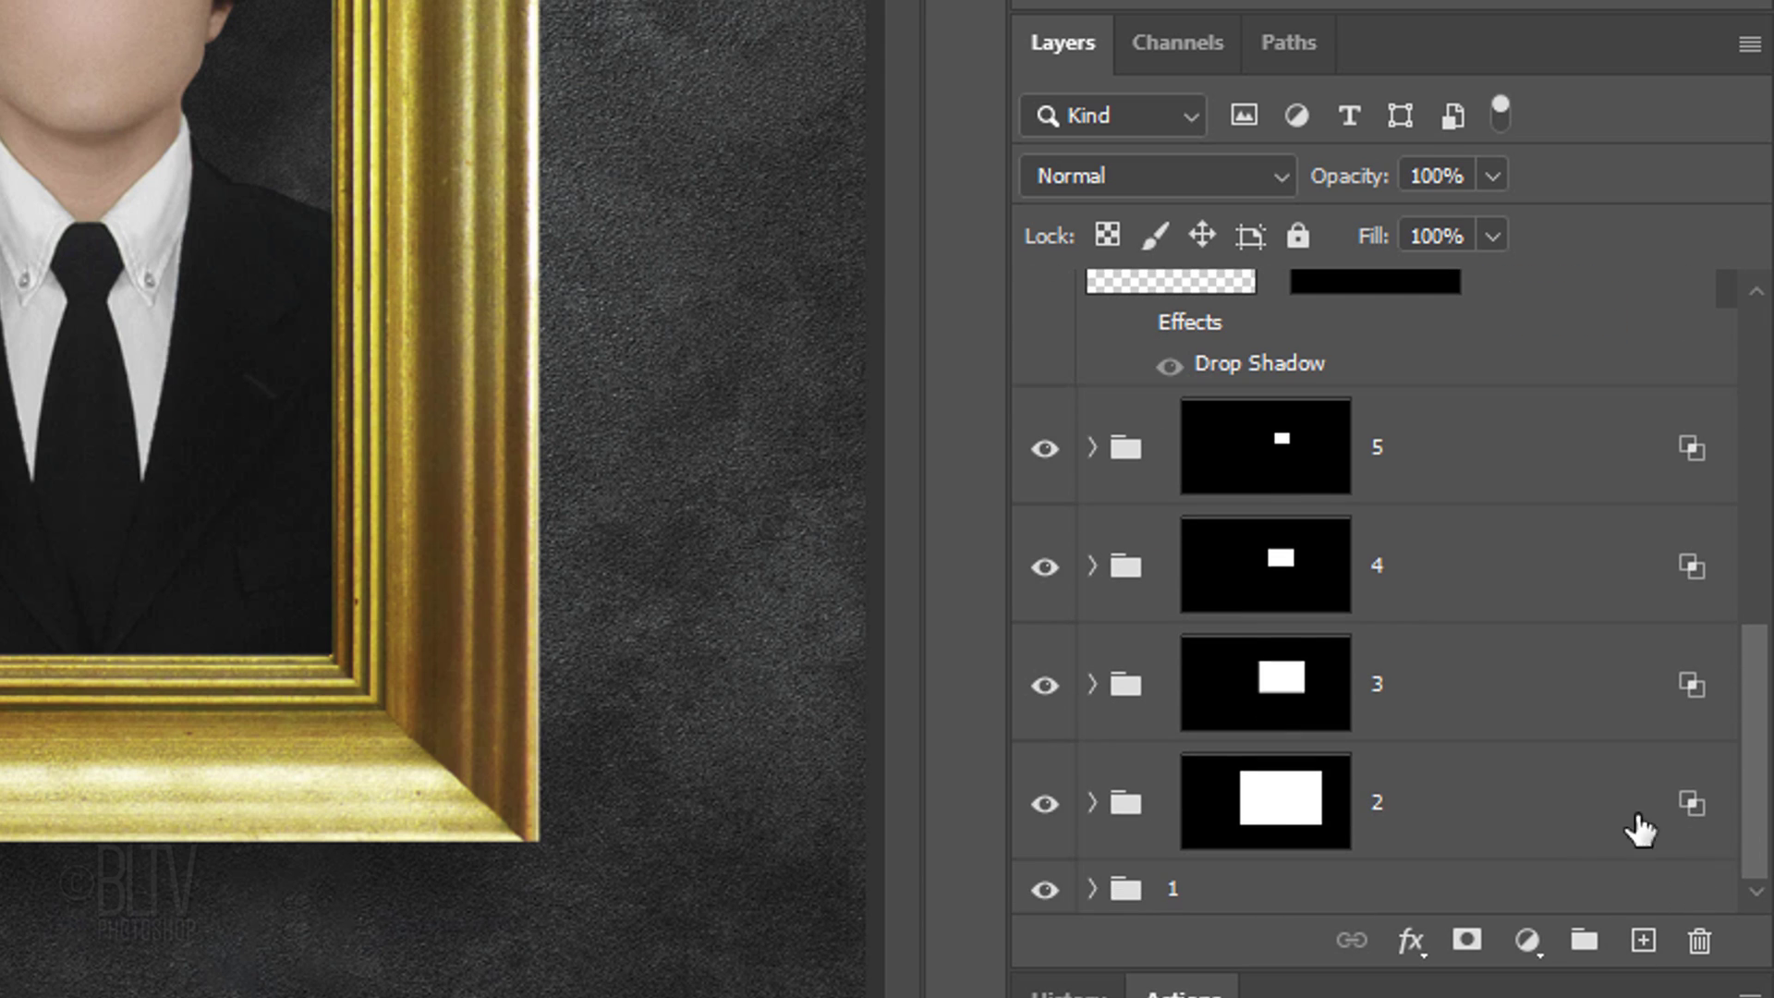
ctrl+click(1279, 809)
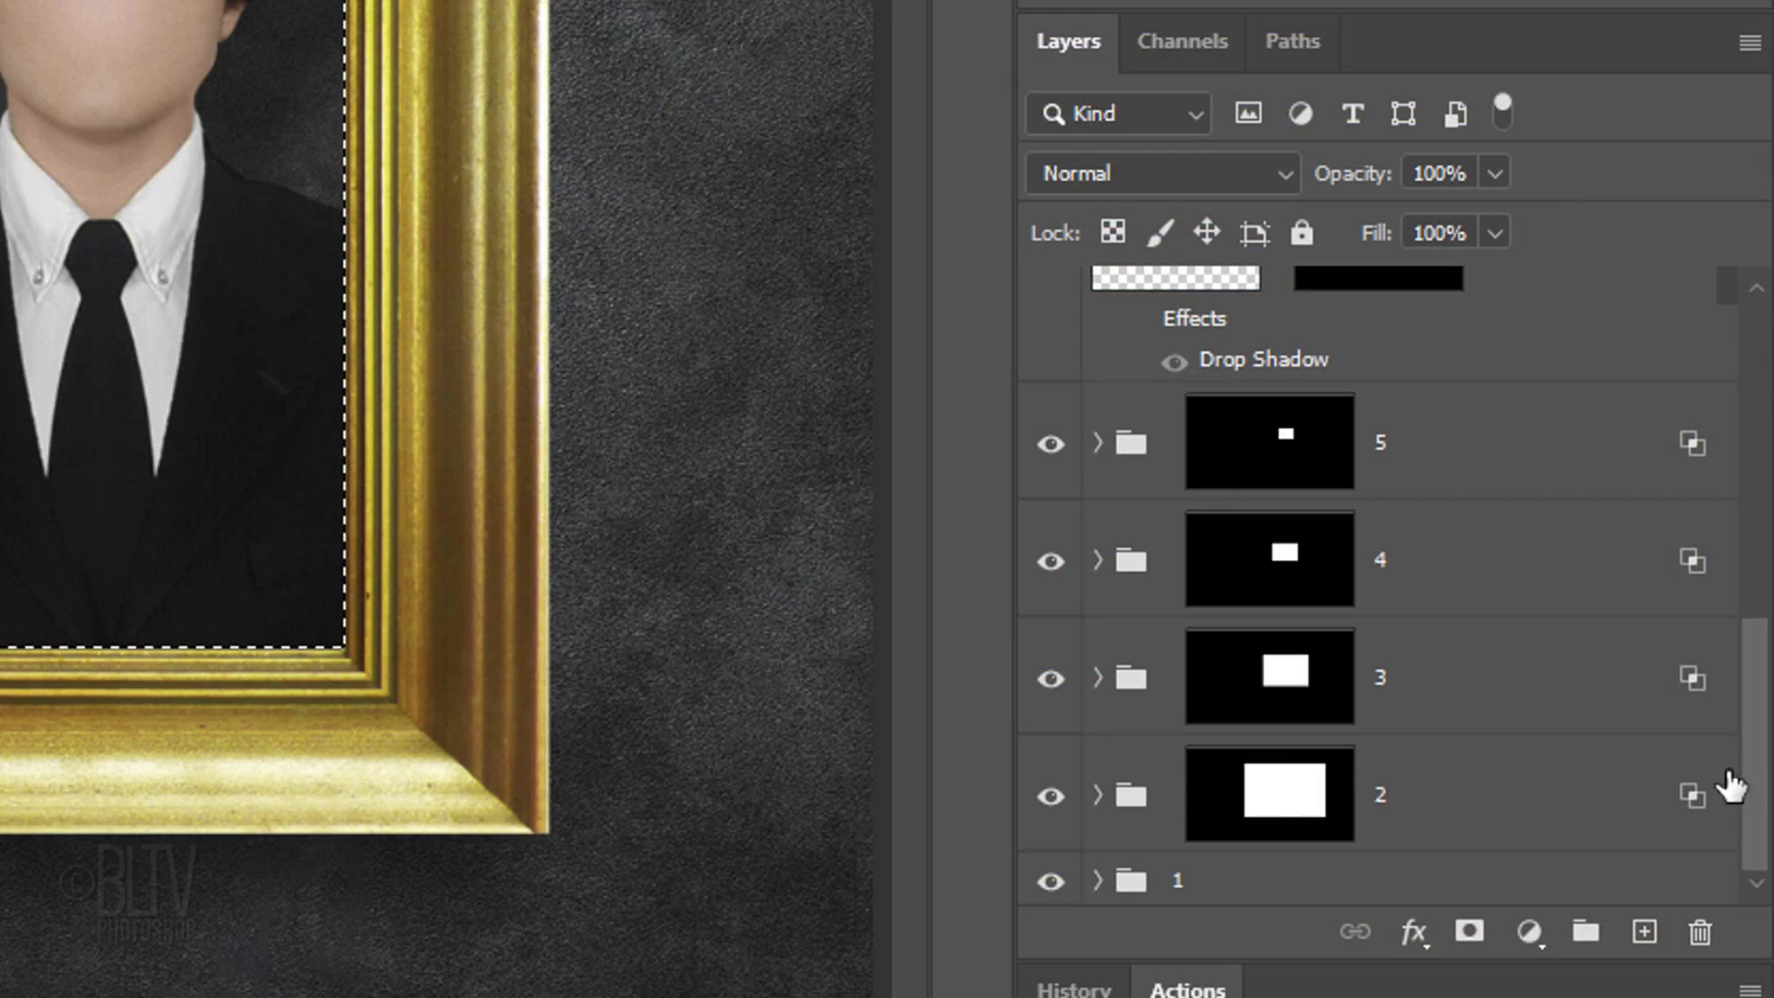
drag(1737, 783, 1760, 430)
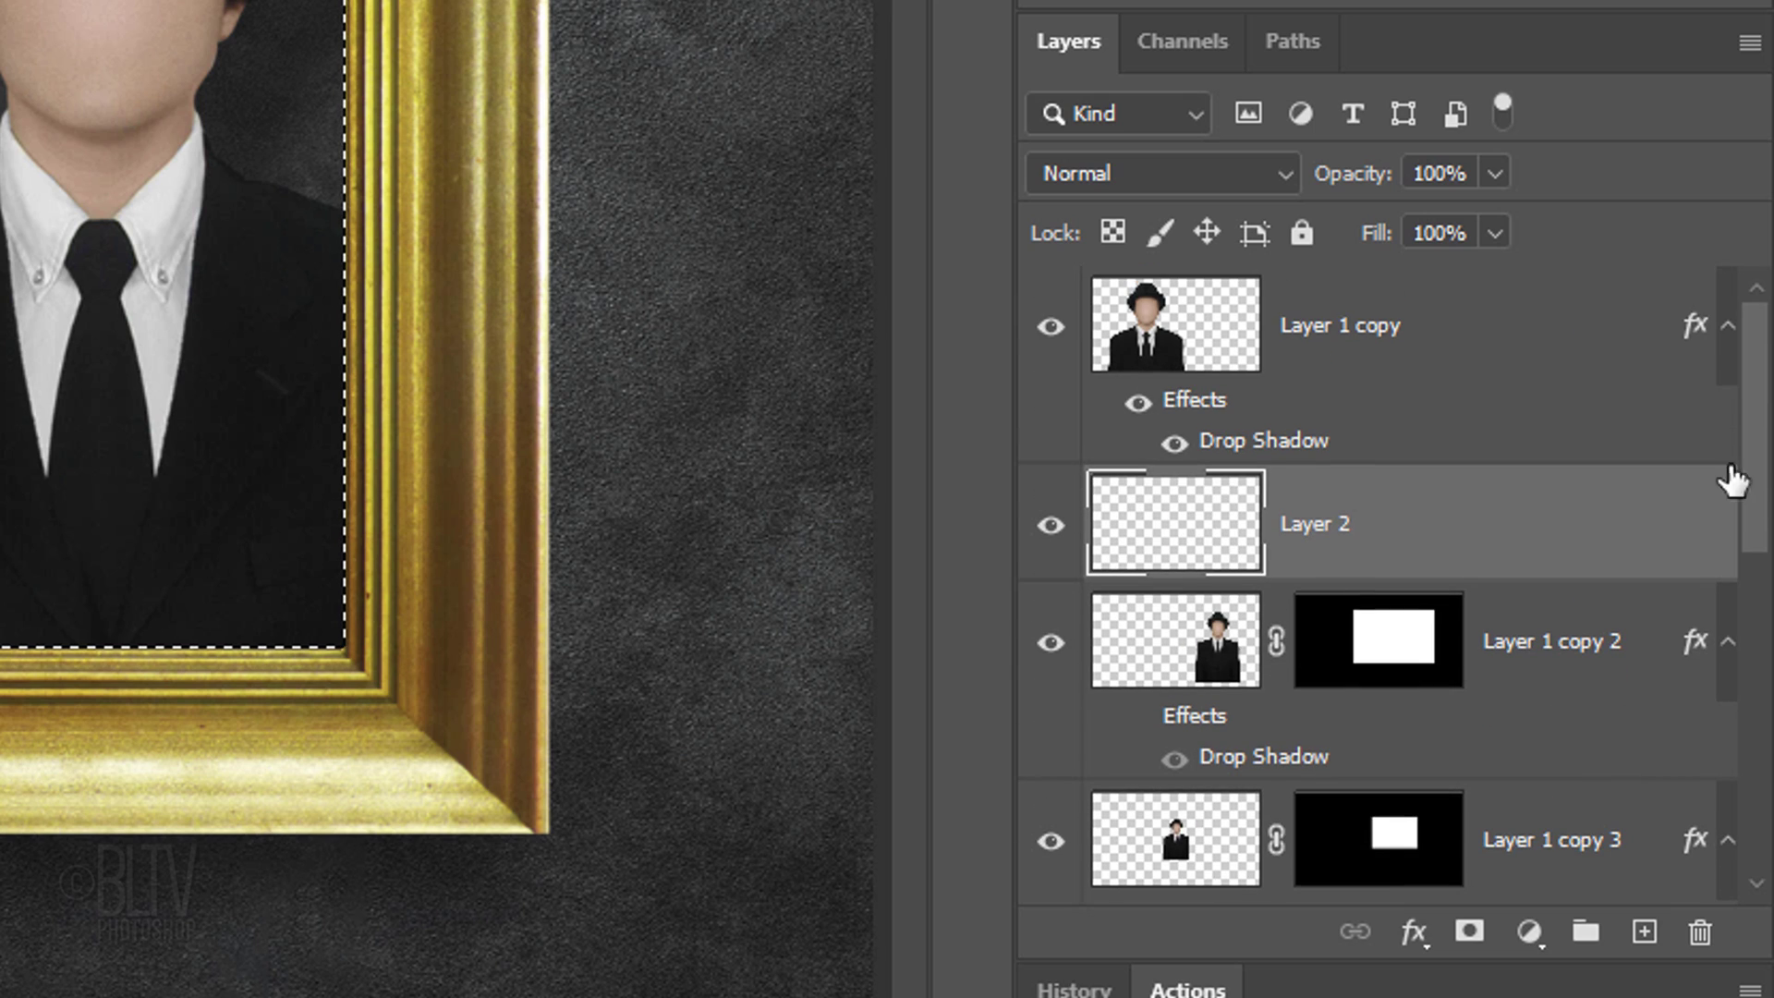
click(1469, 933)
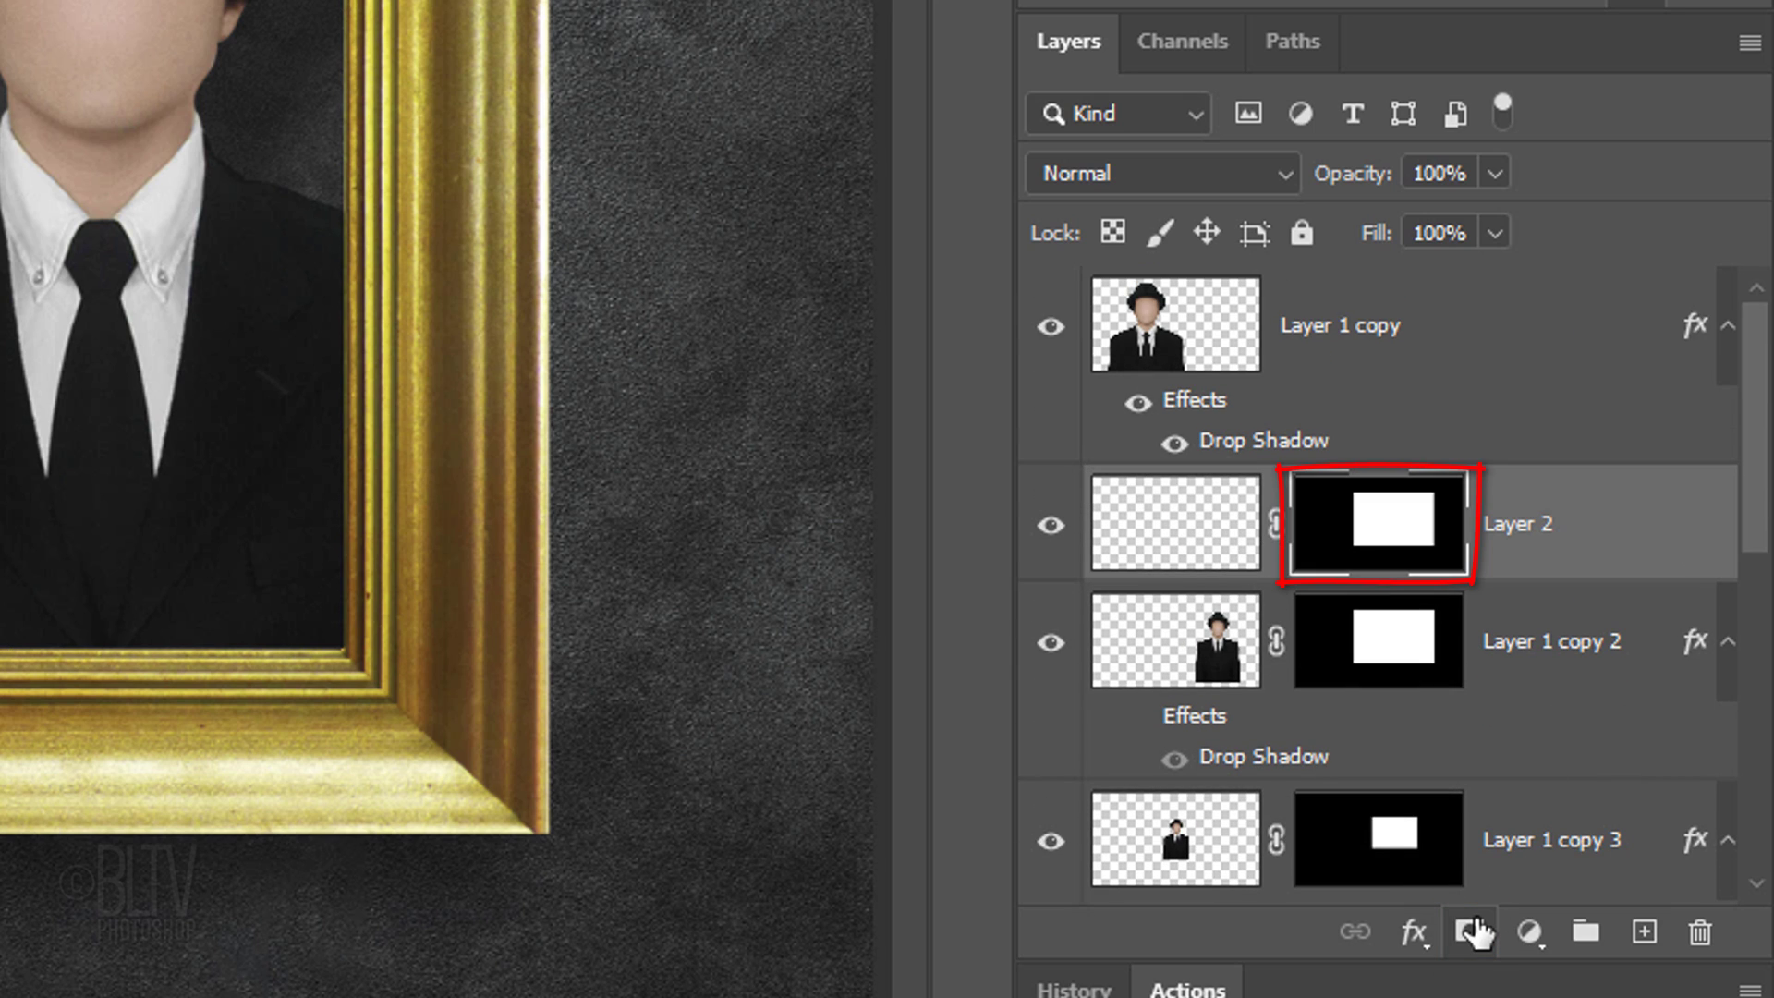
click(1182, 528)
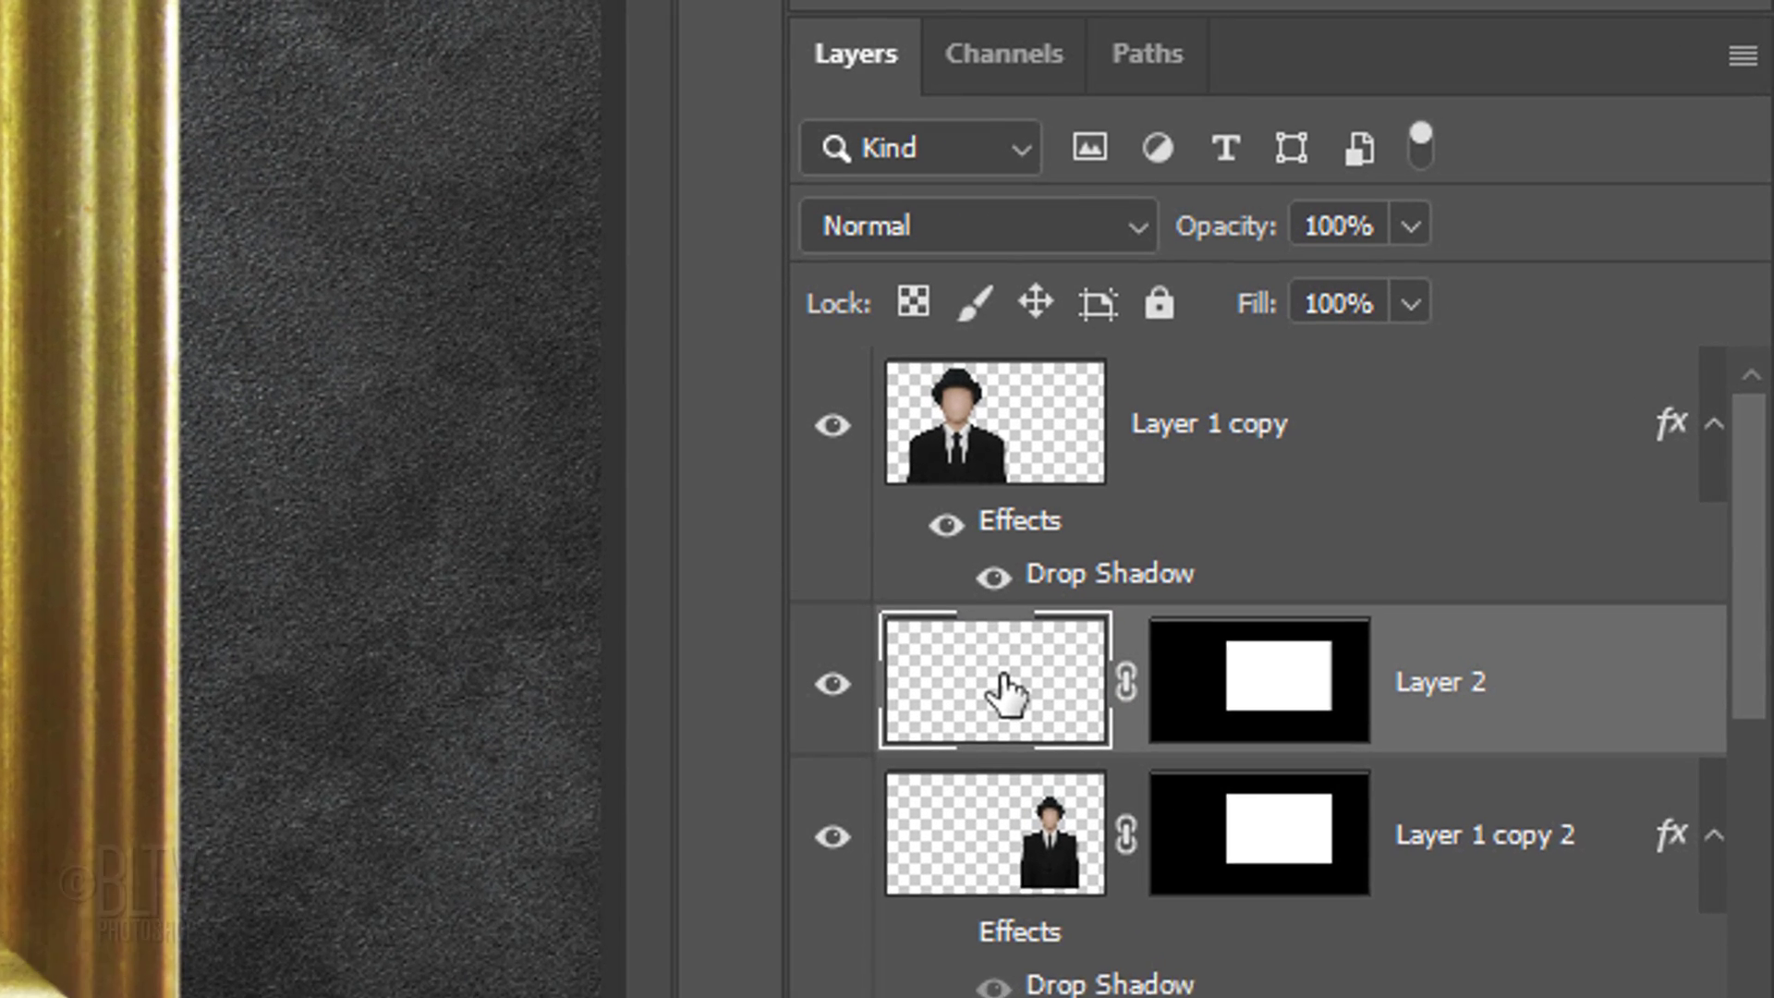
key(2)
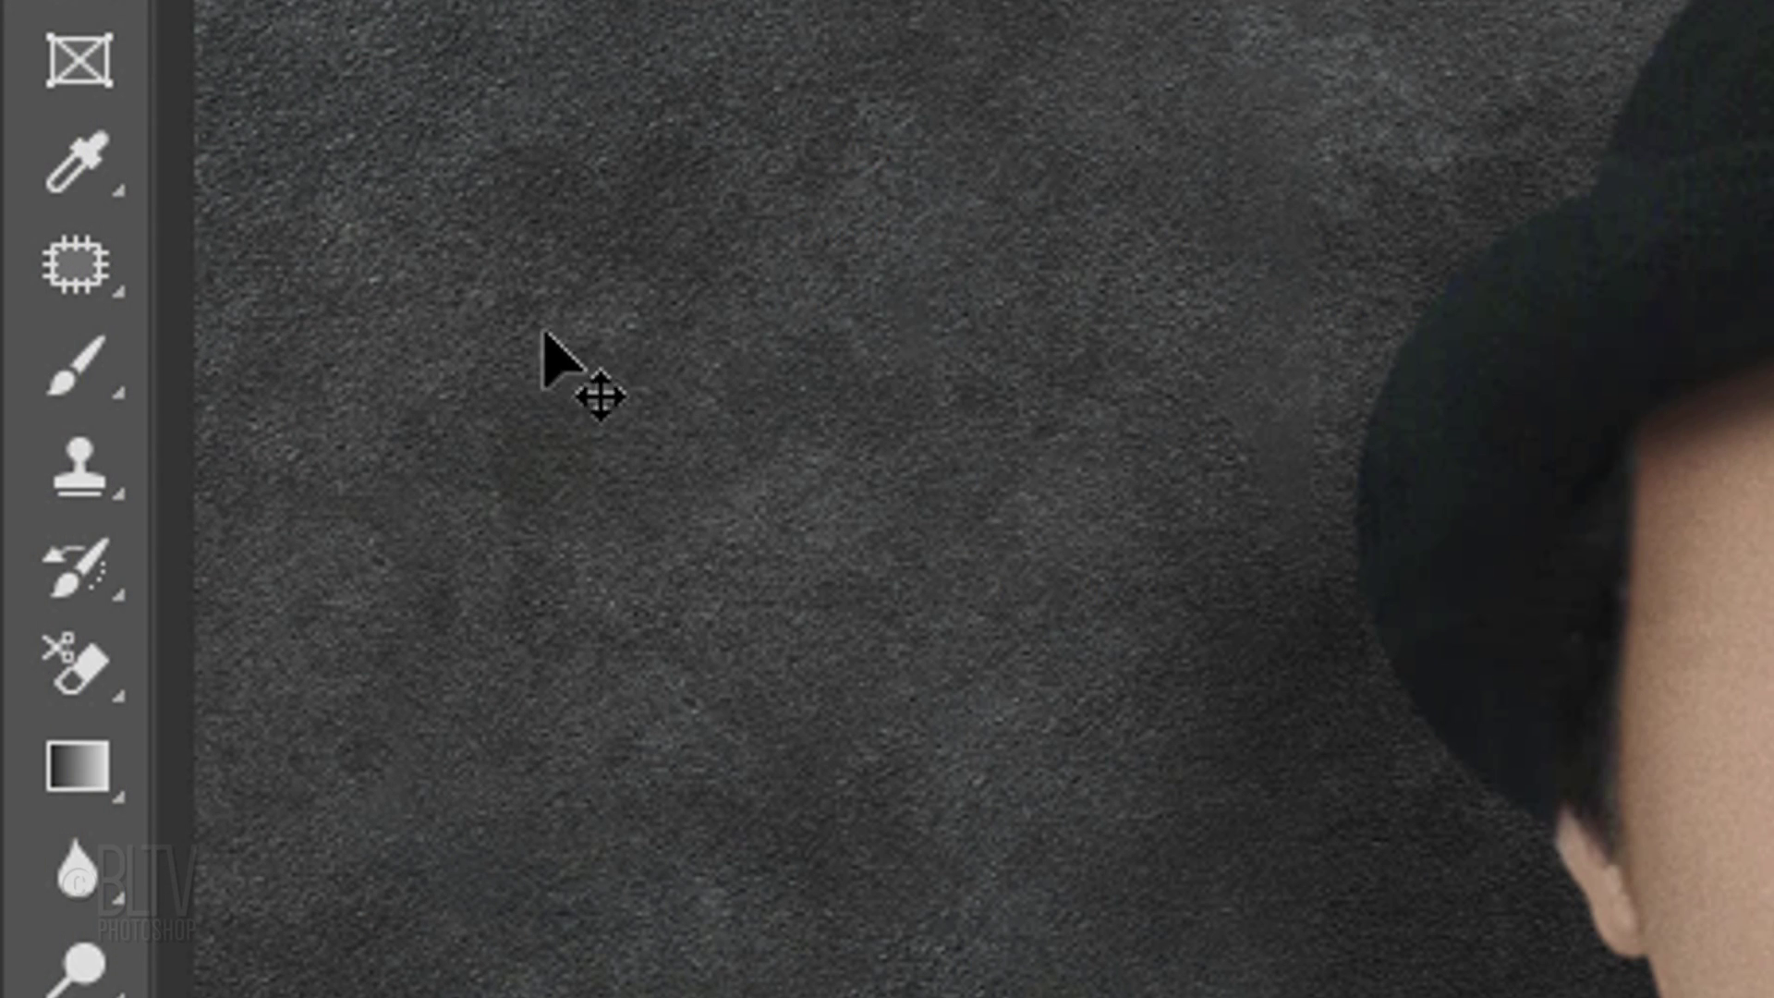
- Paint a single white dab on Layer 2 over the center of the innermost frame, using an 800 px Soft Round brush
right_click(83, 368)
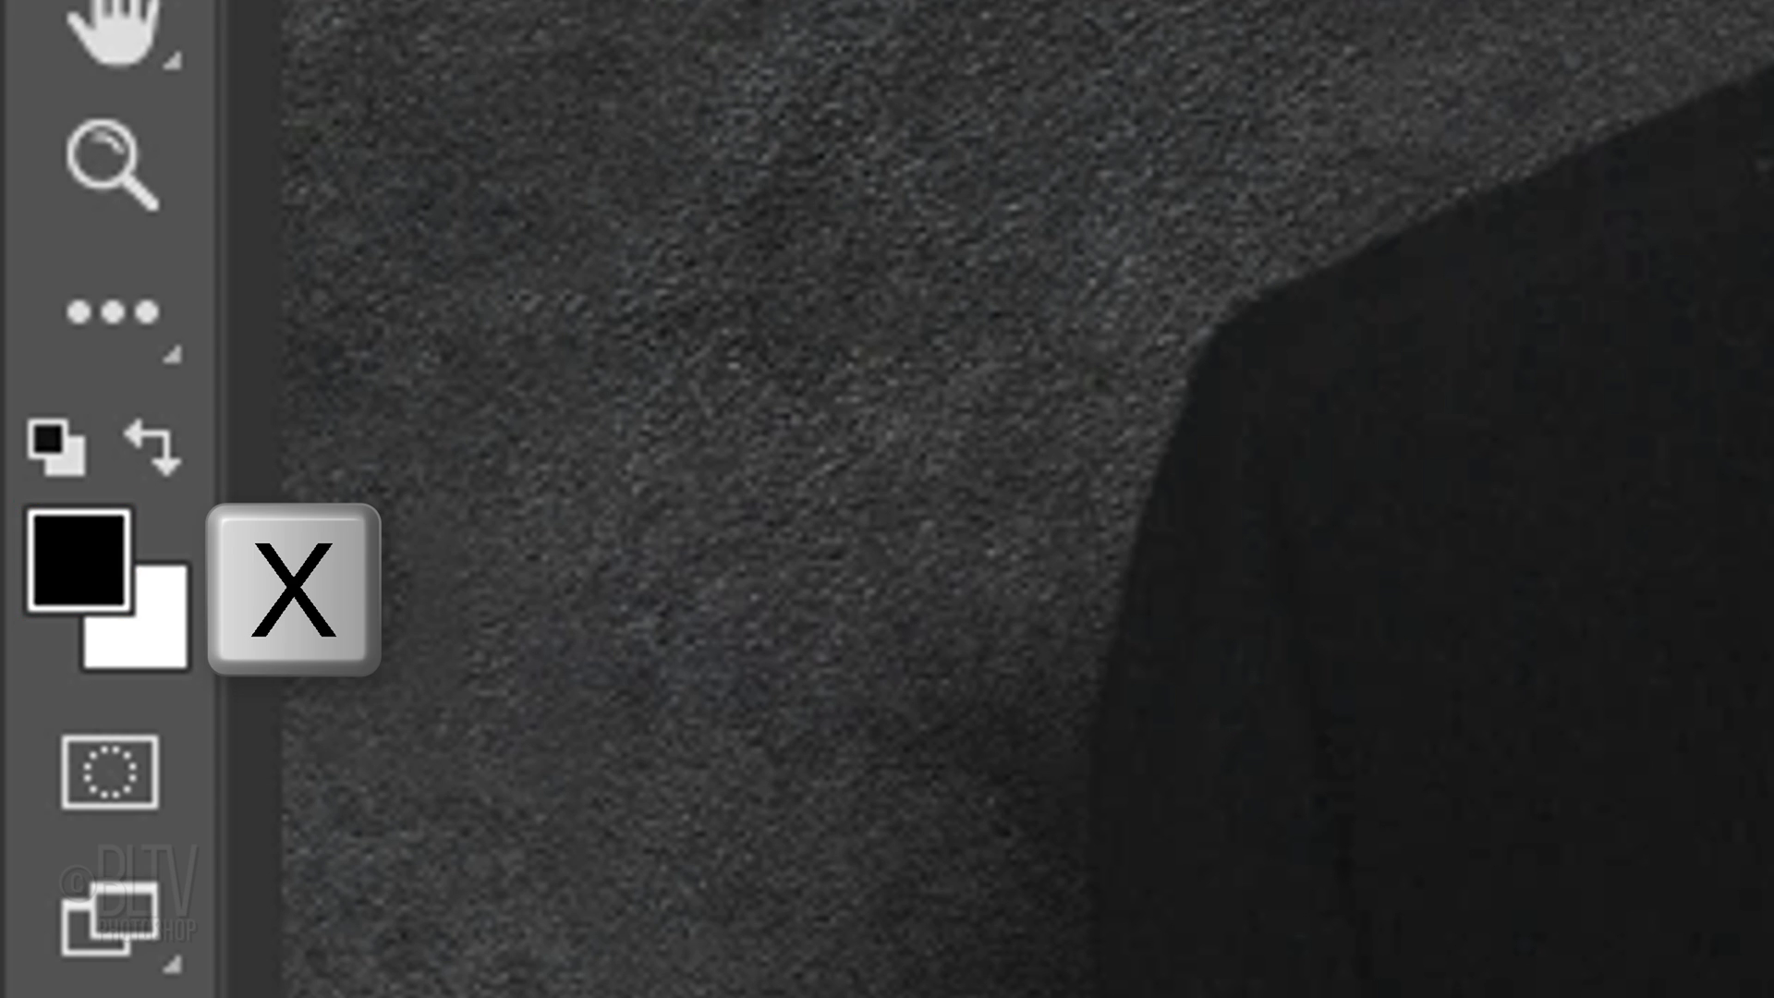
key(x)
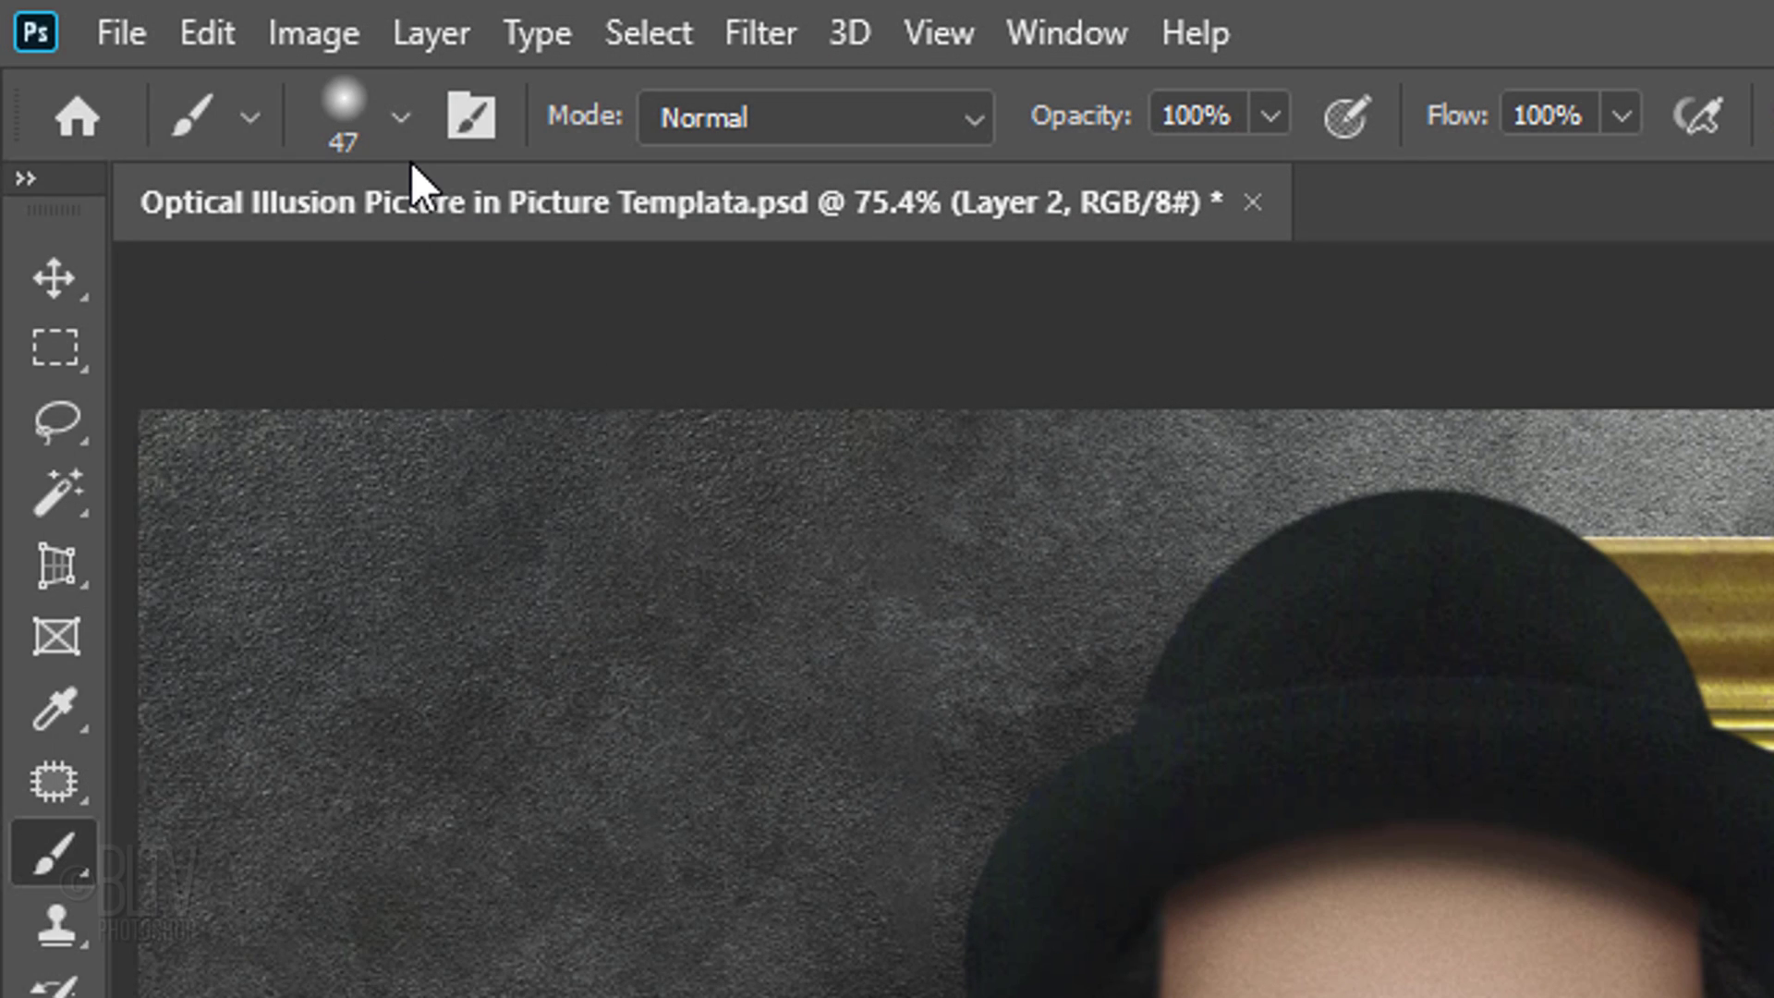
click(400, 117)
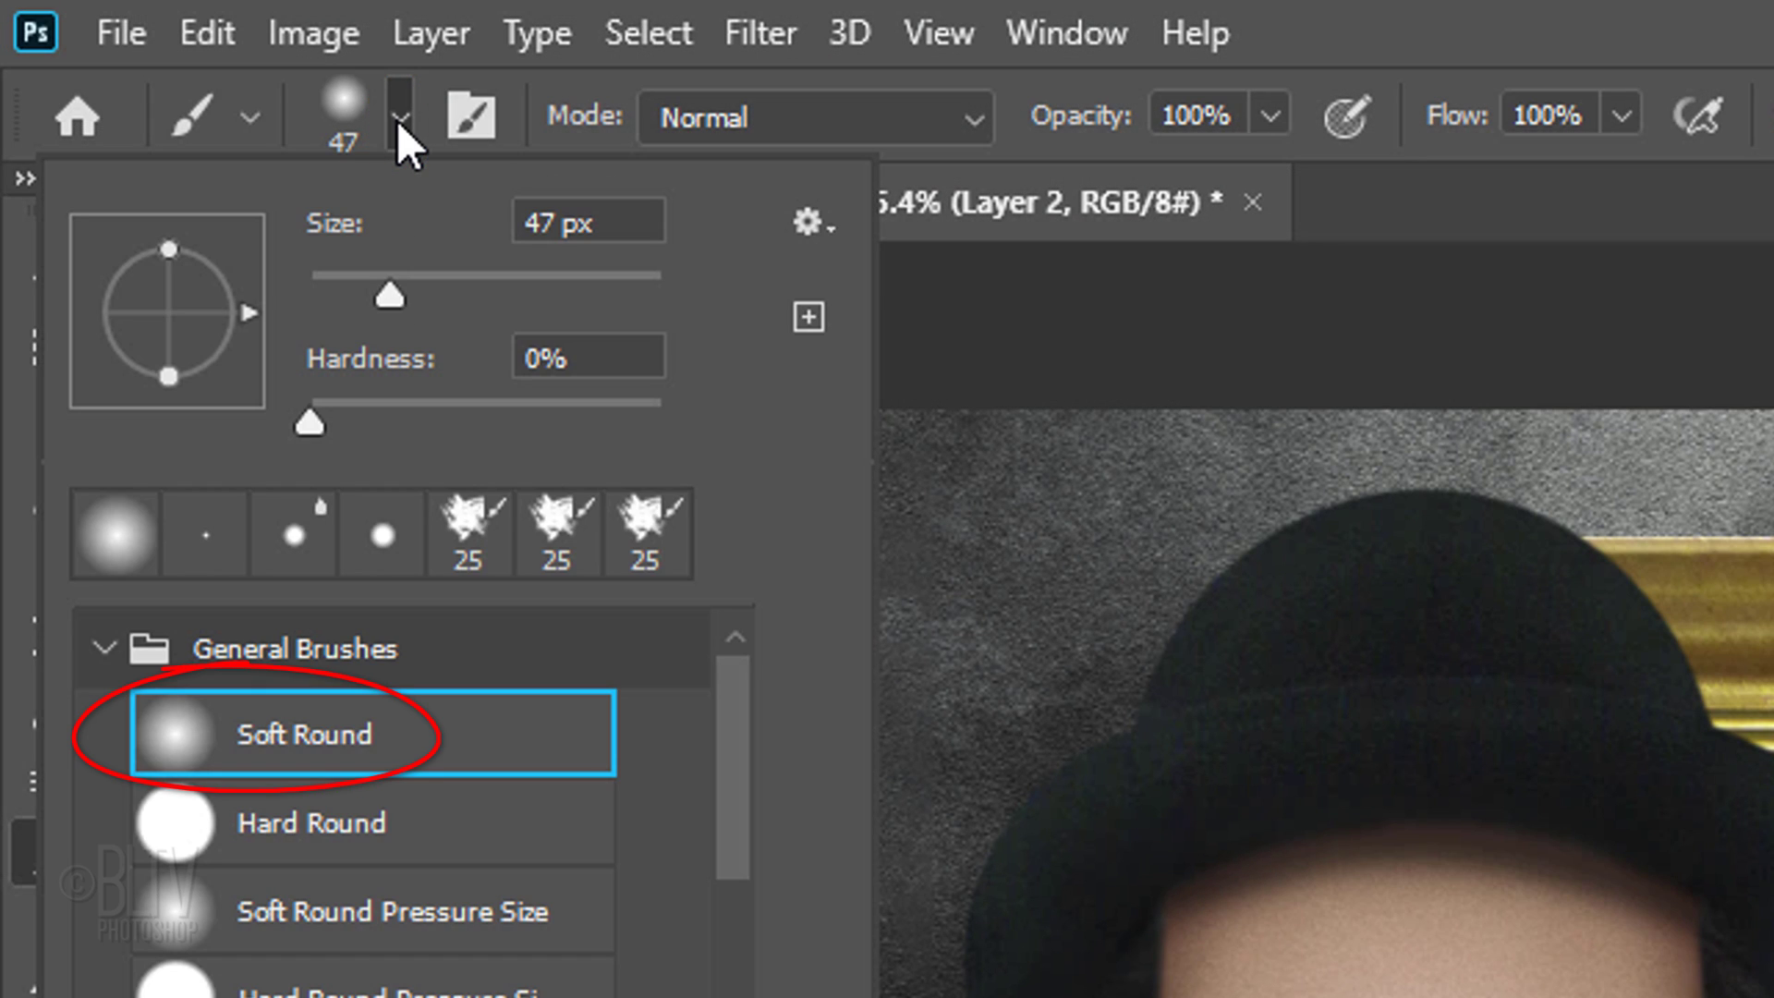
click(567, 222)
text(800)
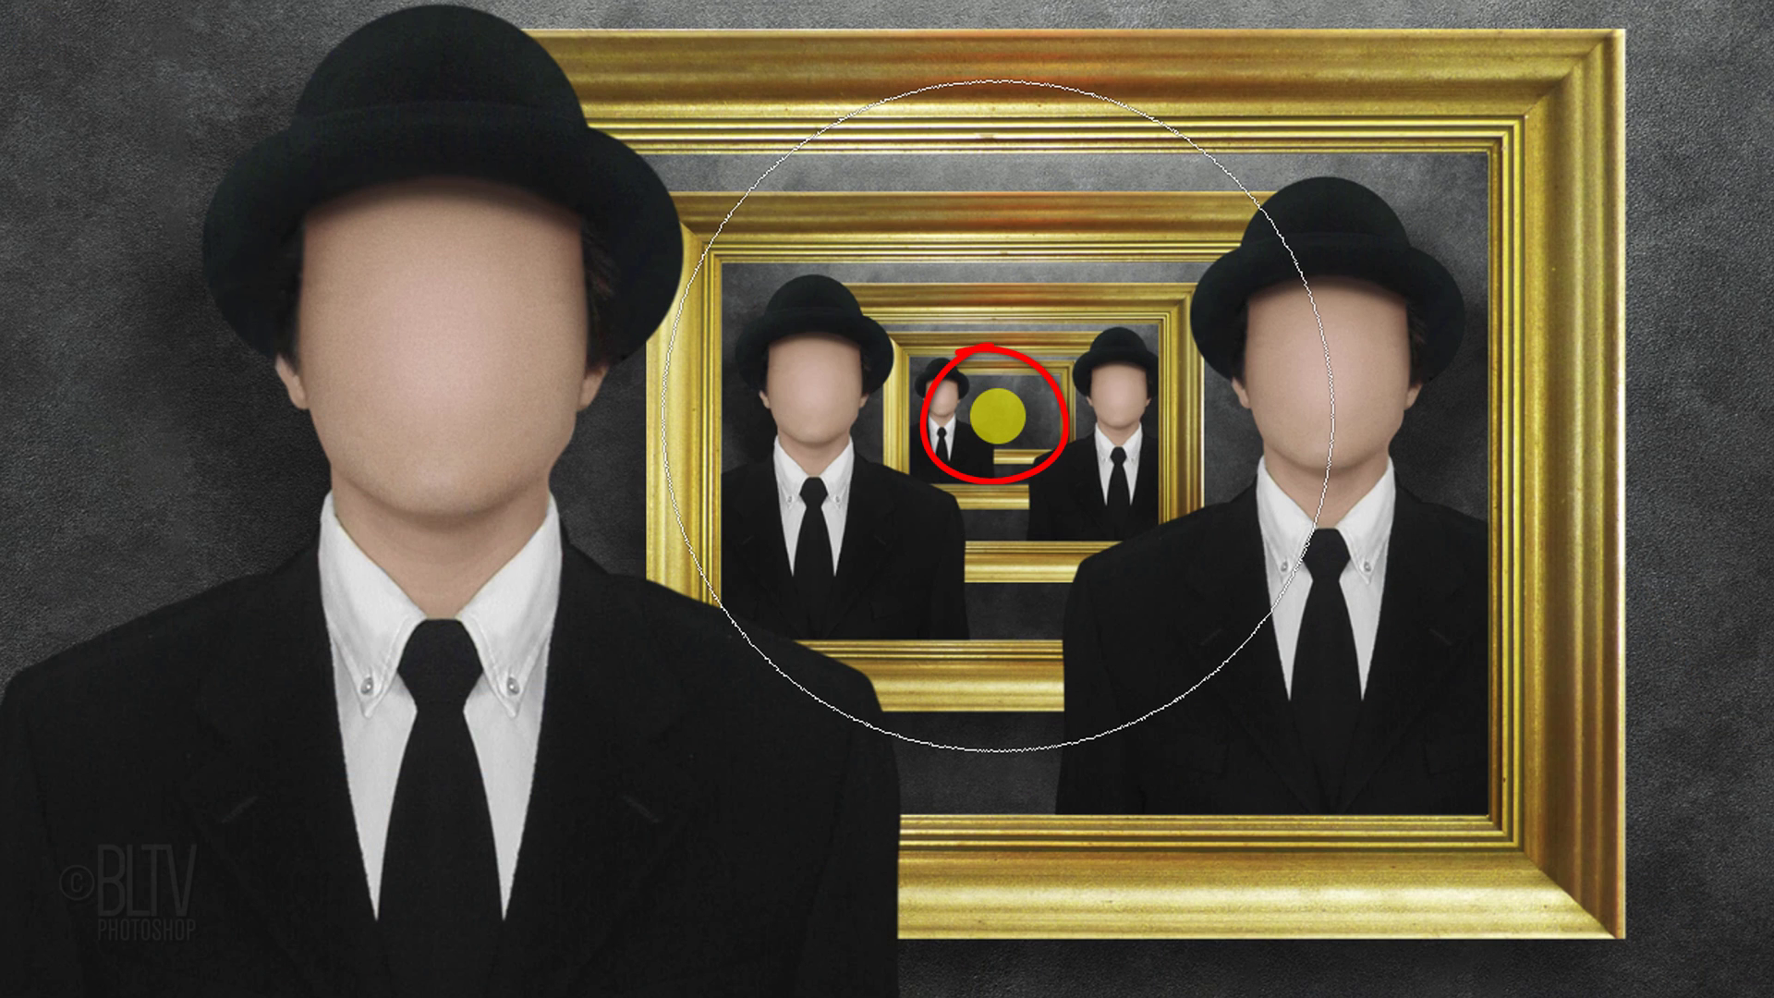
click(998, 415)
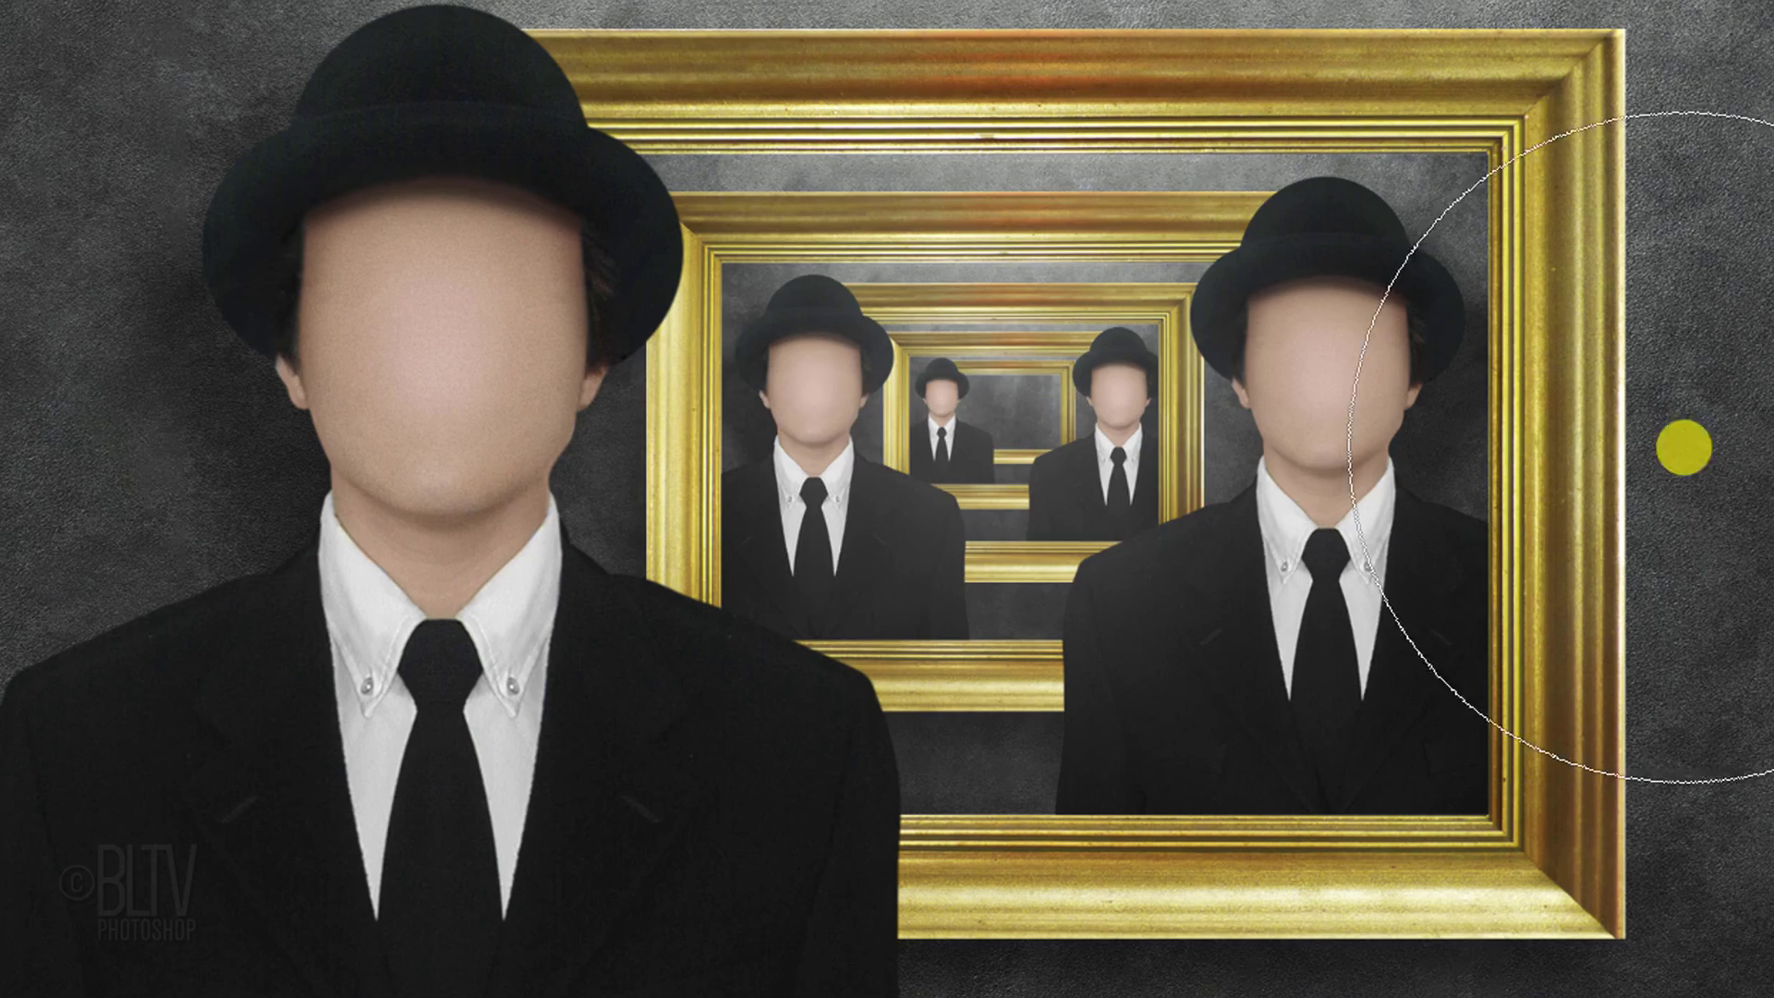